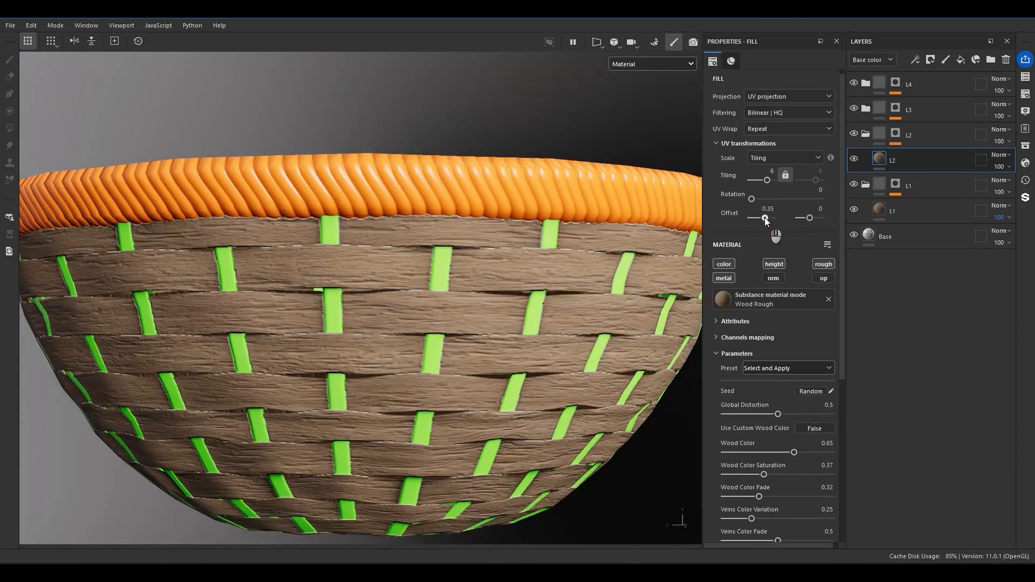
Set the Wood Color of the L2 layer's Wood Rough material to 0.62.
scroll(776, 243, down, 2)
drag(794, 323, 790, 322)
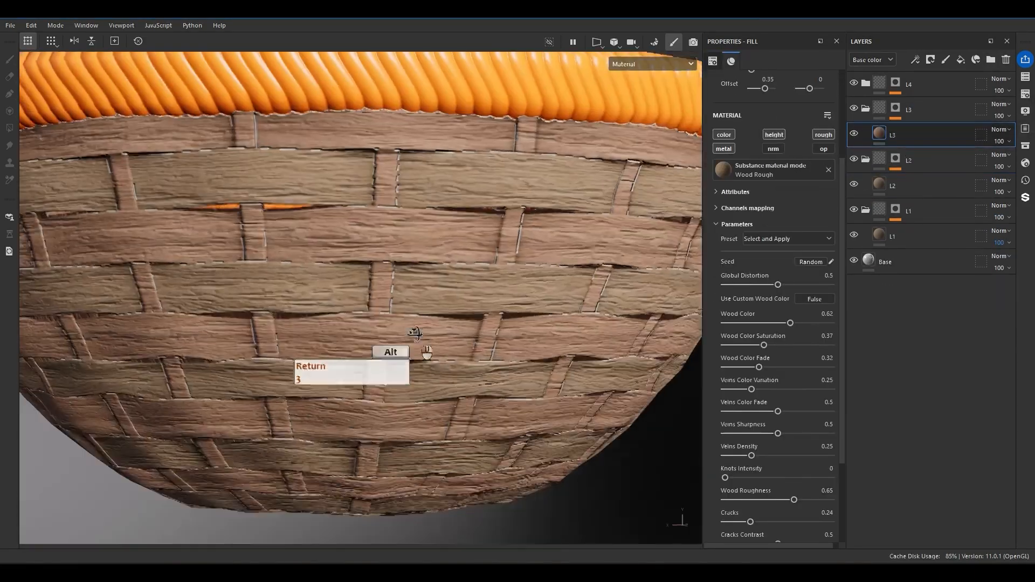
Rotate the L3 fill's UV projection 90 degrees and set its Wood Rough material's Wood Color to 0.72.
text(90)
key(Return)
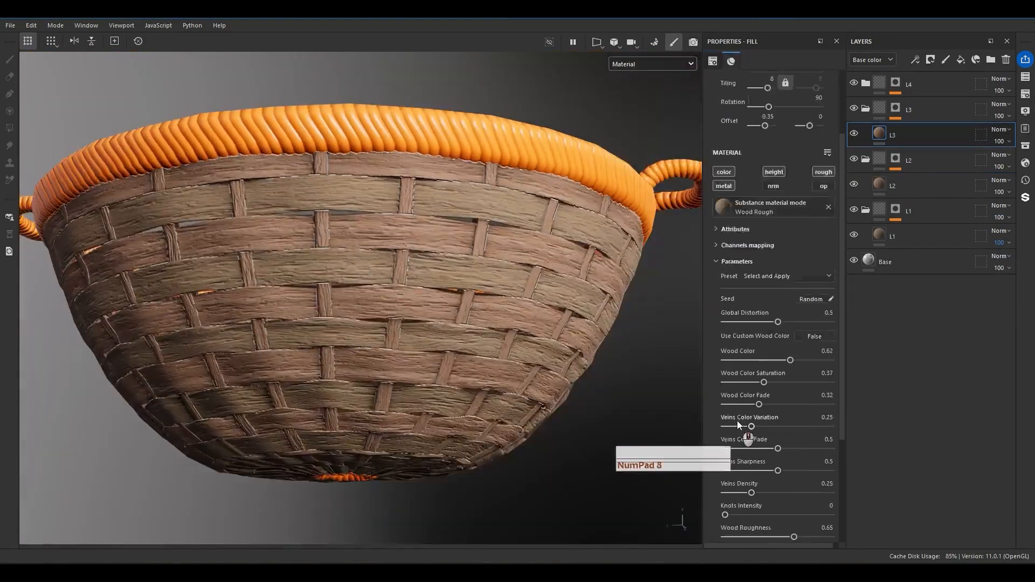
scroll(736, 420, down, 3)
drag(790, 263, 801, 262)
mouse_move(507, 302)
alt+mouse_down()
mouse_move(524, 302)
mouse_move(536, 195)
alt+mouse_up()
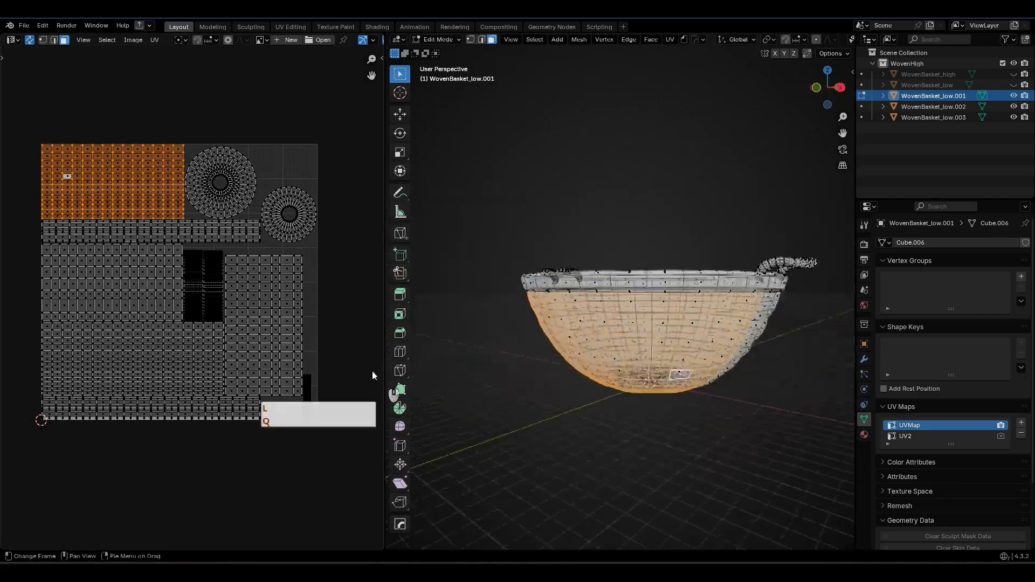
Switch to Blender and select linked faces on the WovenBasket_low.001 mesh and its UV layout.
mouse_move(743, 356)
middle_down()
mouse_move(772, 356)
mouse_move(643, 284)
mouse_move(722, 326)
middle_up()
click(721, 326)
key(ctrl+l)
ctrl+click(100, 197)
key(l)
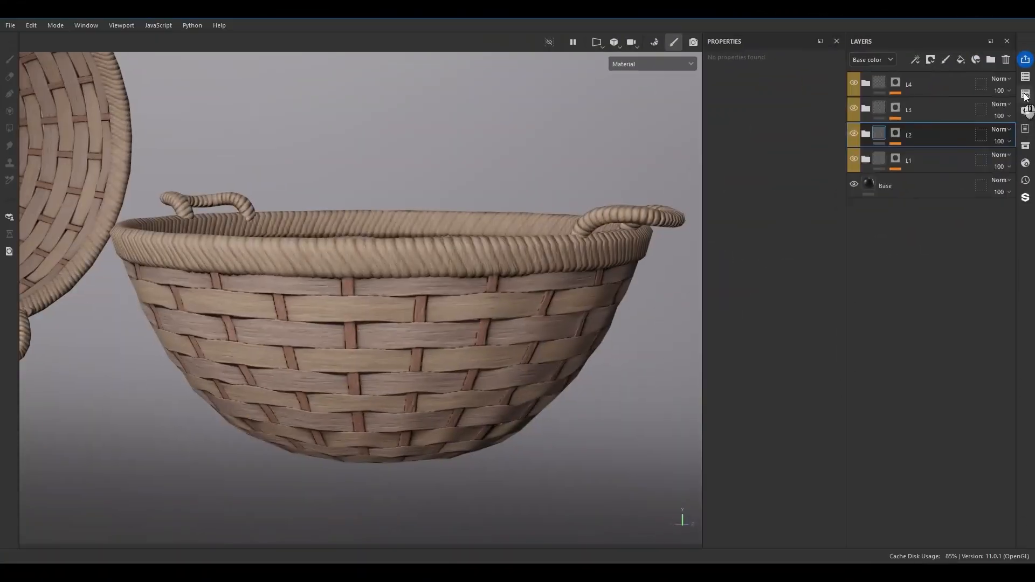
Switch to Substance 3D Painter and add a fill layer named ColorBreakup above the Edge Effect layer.
click(1025, 96)
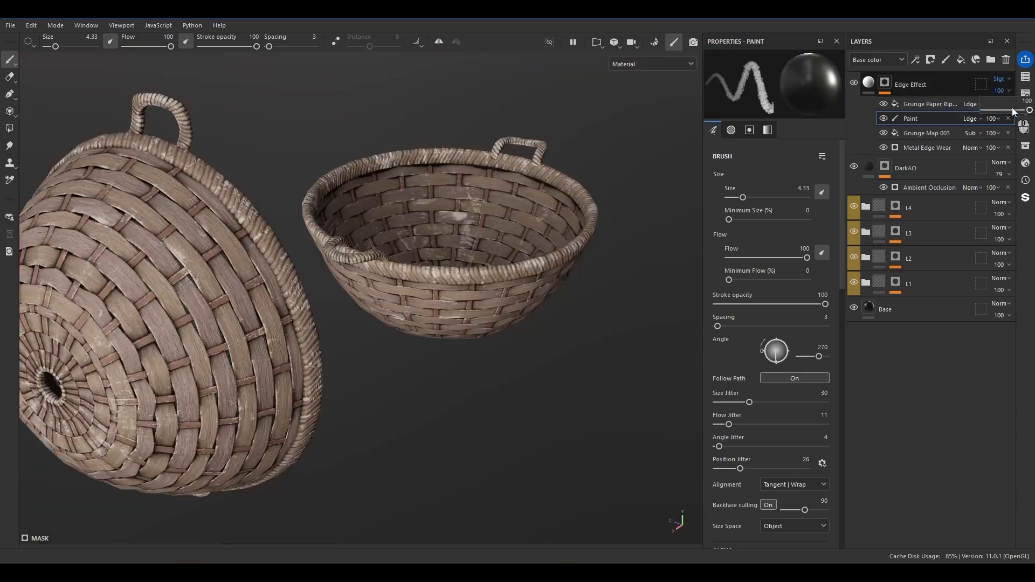
drag(1019, 110, 1012, 115)
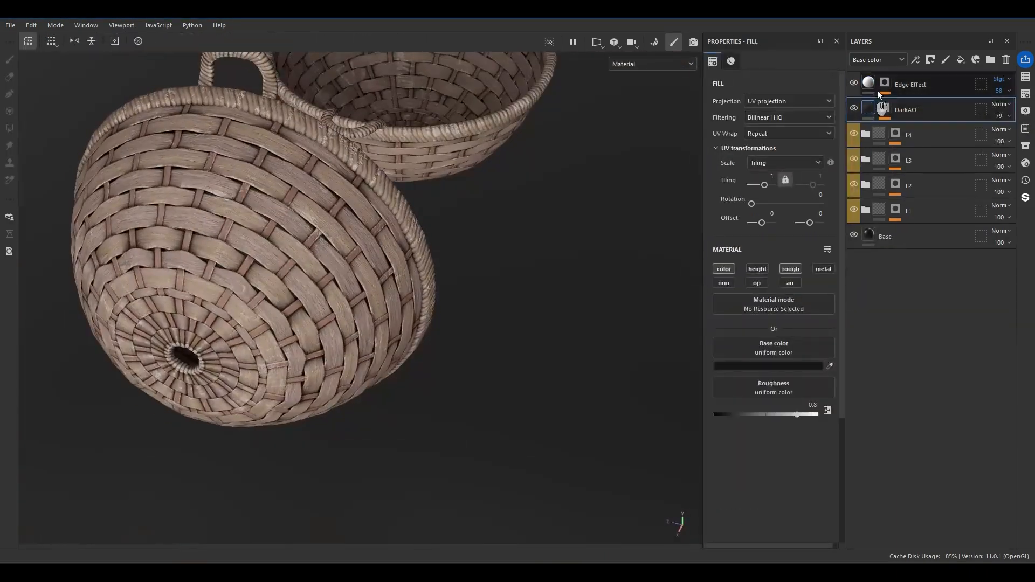
click(960, 59)
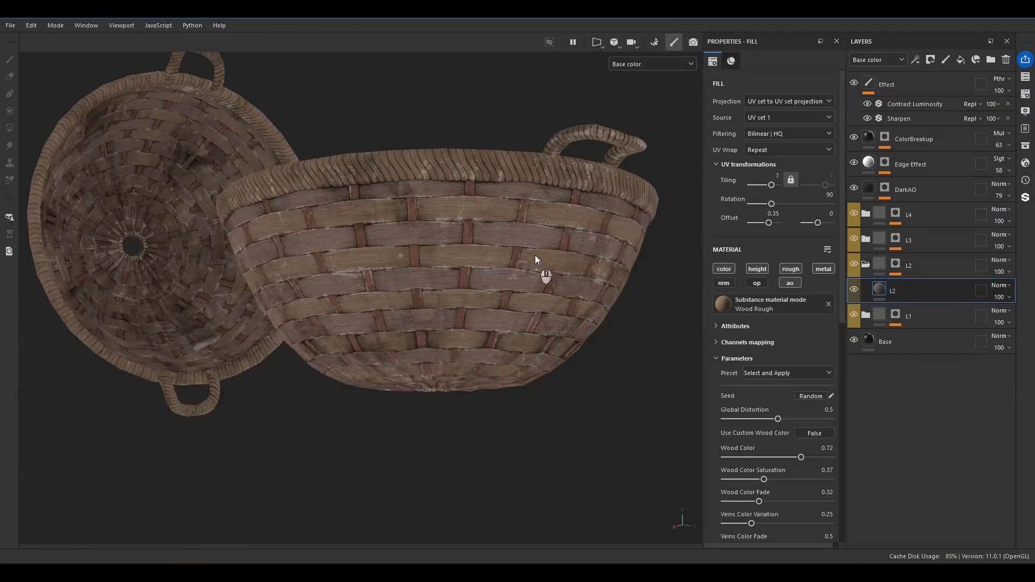
Add a color-only fill layer named ColorVar inside the L2 folder.
click(906, 294)
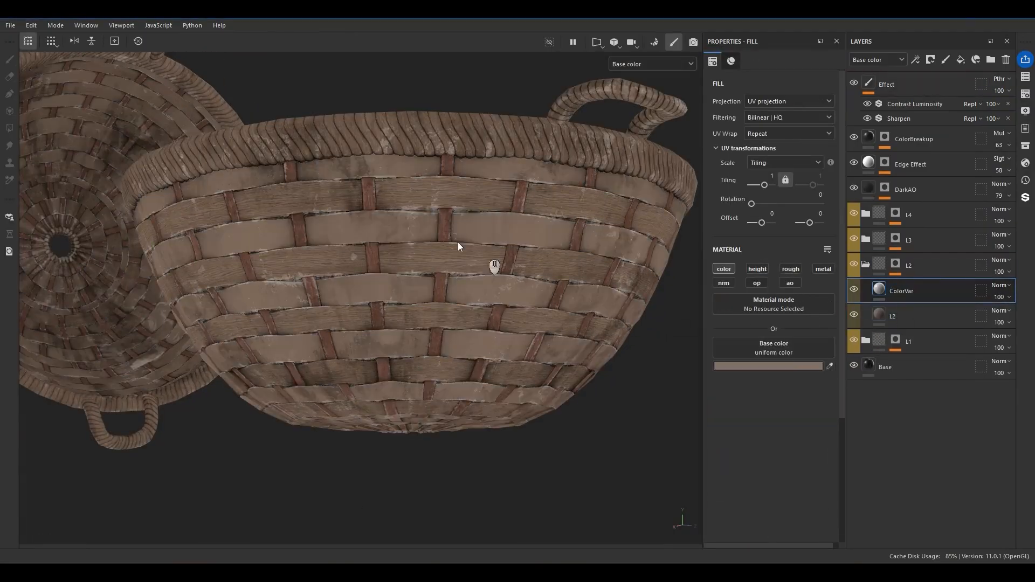
right_click(908, 291)
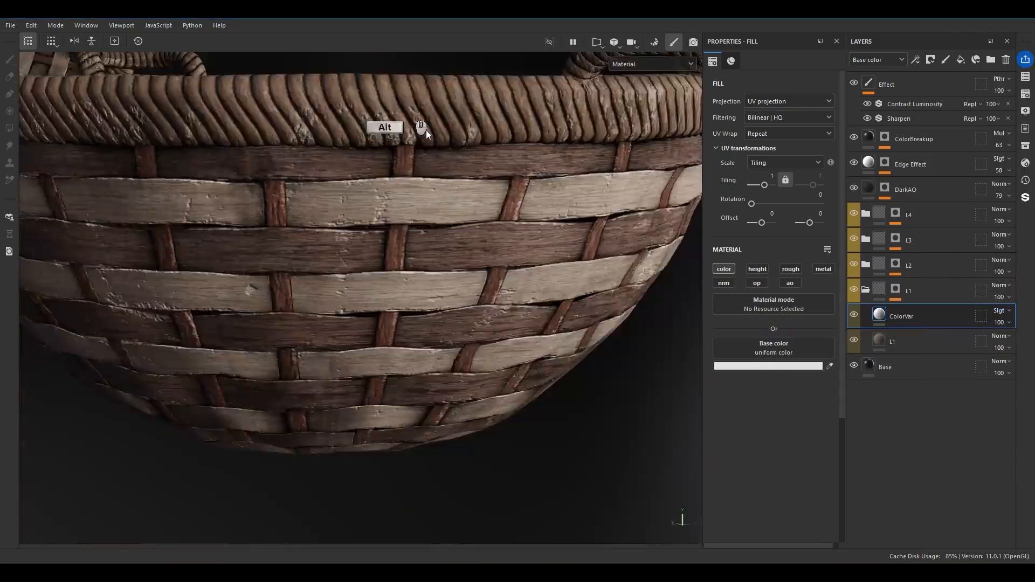
Add a generator to the mask of the ColorVar layer in the L1 folder.
right_click(858, 294)
click(914, 404)
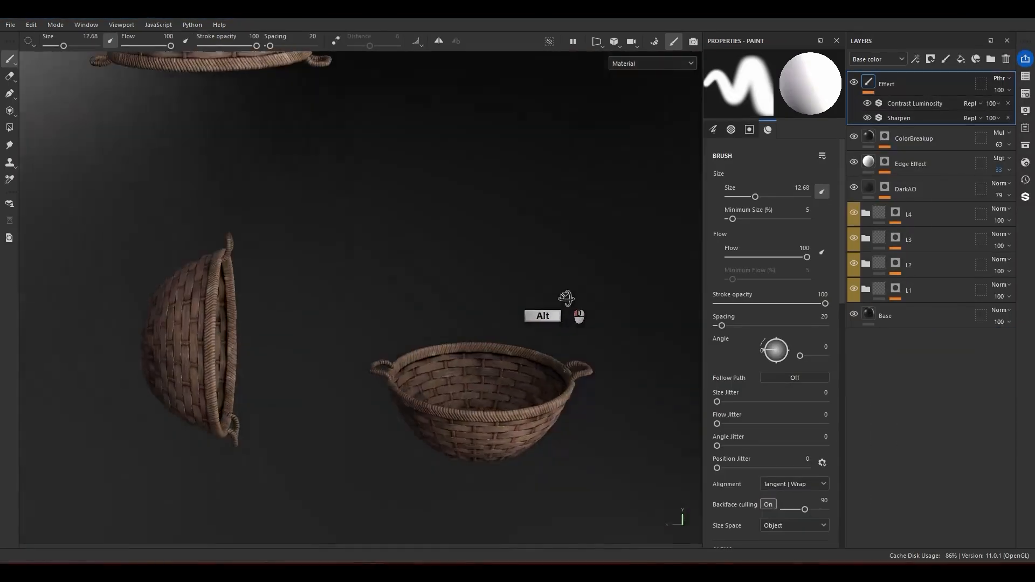
Switch to Unreal Editor and play the level to inspect the textured Wovenlow basket.
alt+drag(584, 308, 481, 313)
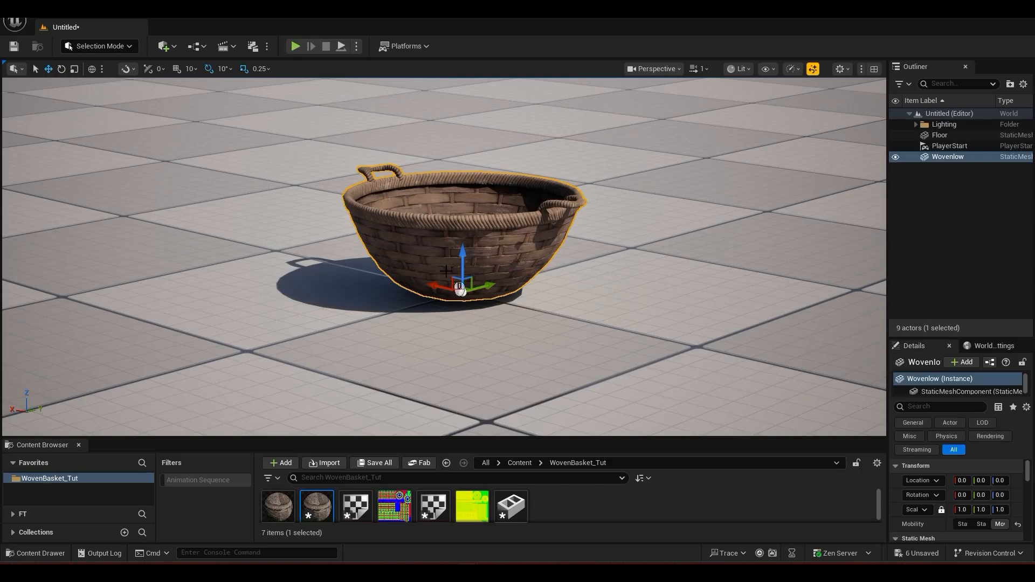
click(296, 43)
key(w)
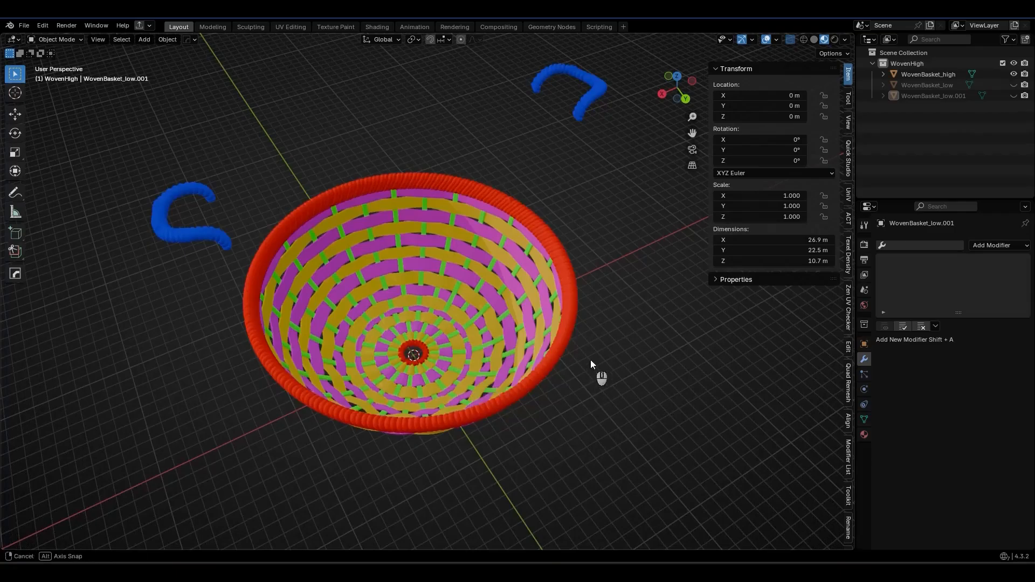
Switch to Blender, select the WovenBasket_high mesh and show its material slots.
mouse_move(590, 360)
middle_down()
mouse_move(598, 343)
mouse_move(618, 345)
mouse_move(565, 333)
mouse_move(592, 342)
middle_up()
key(n)
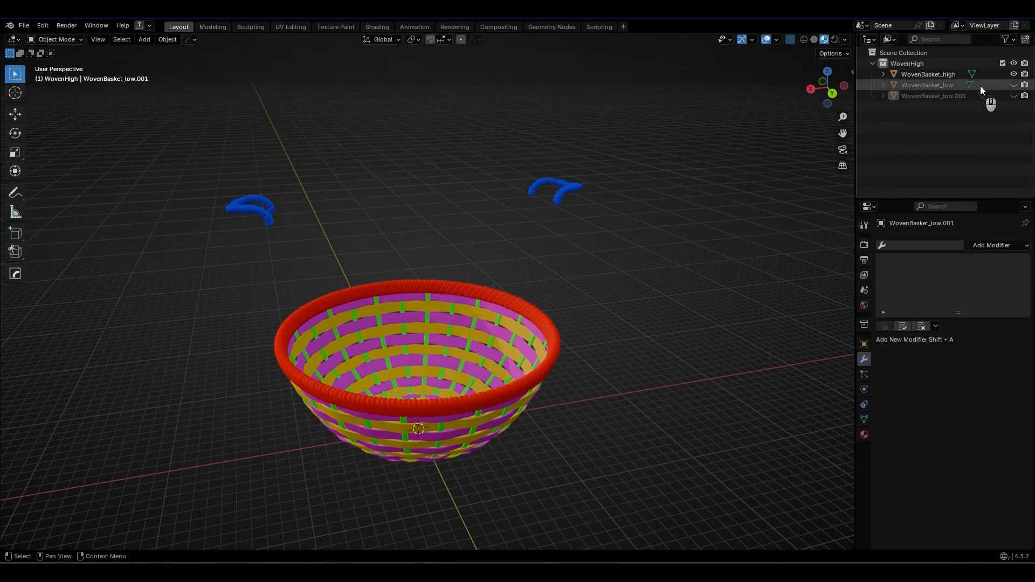
scroll(574, 261, up, 2)
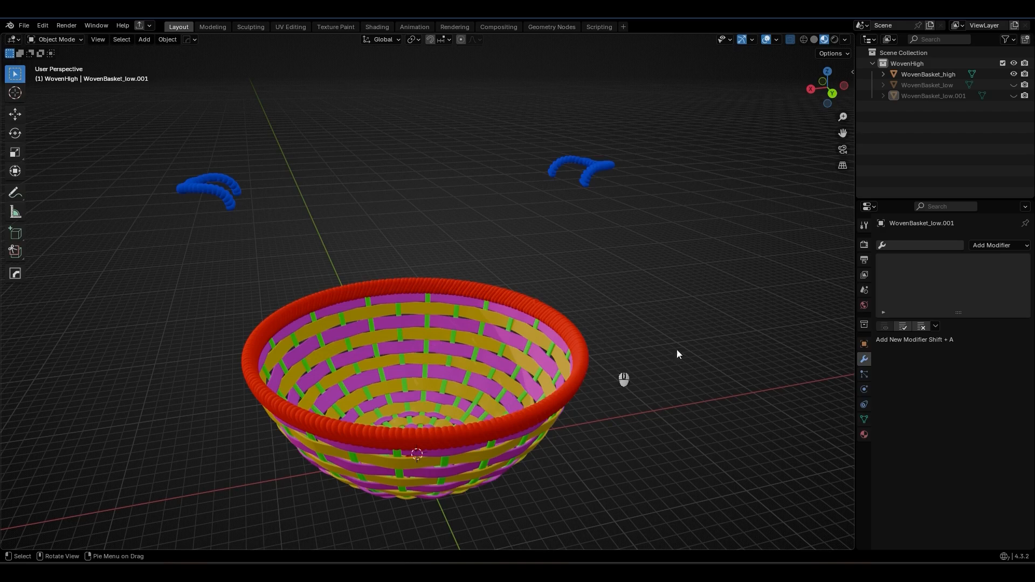
click(586, 341)
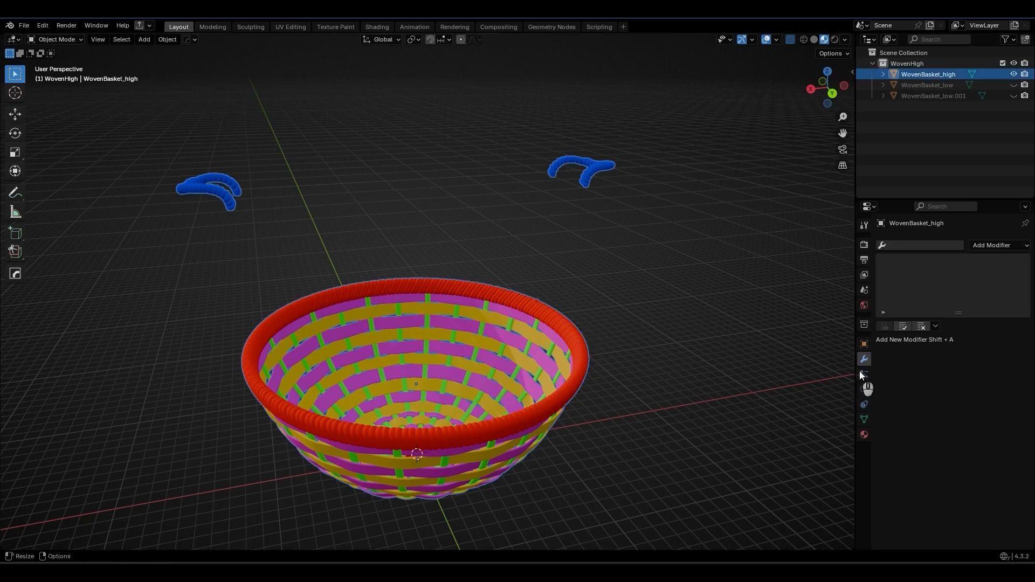
click(864, 434)
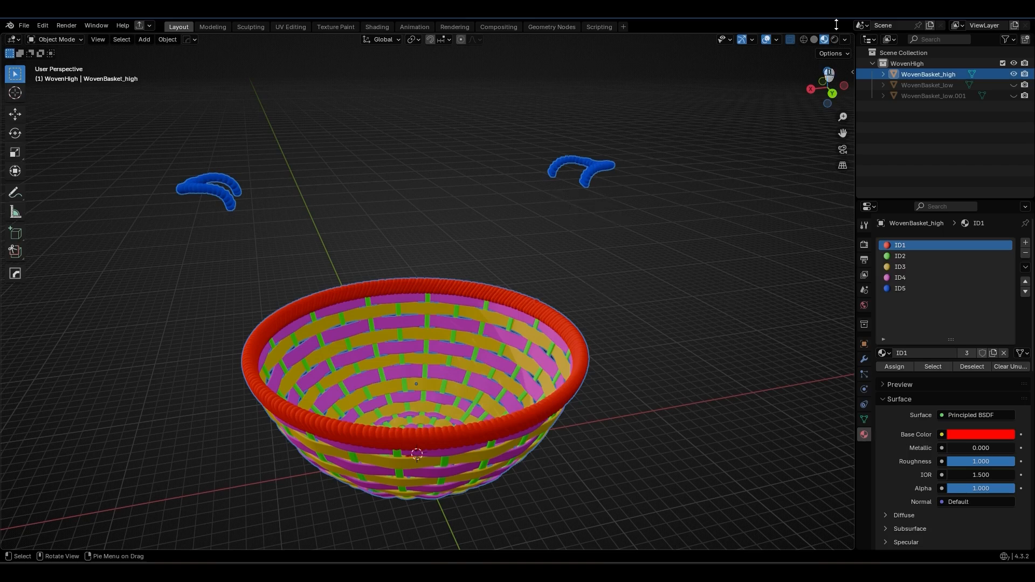
mouse_move(582, 202)
mouse_down()
mouse_move(555, 277)
mouse_move(565, 265)
mouse_up()
drag(574, 203, 593, 214)
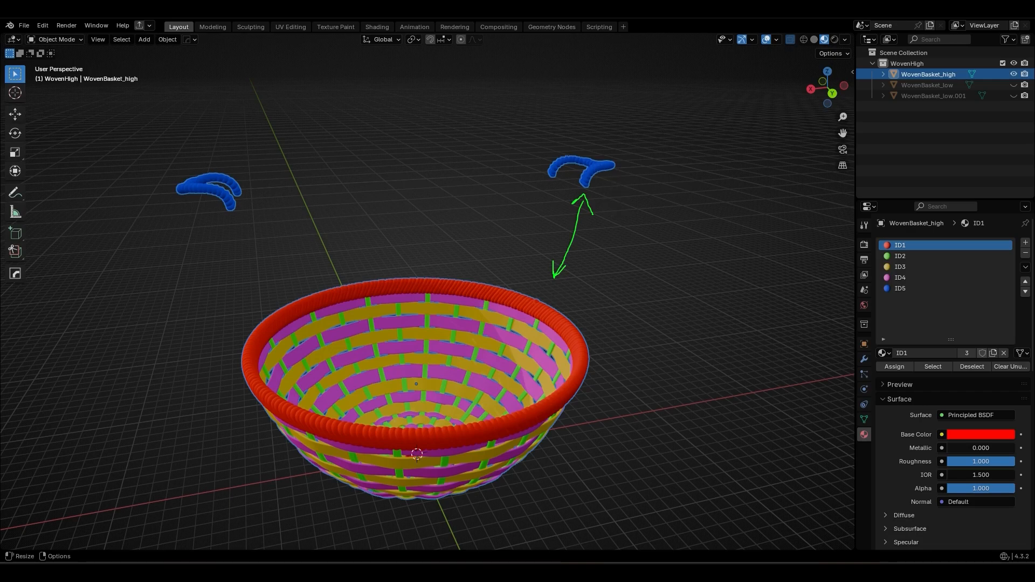
key(Escape)
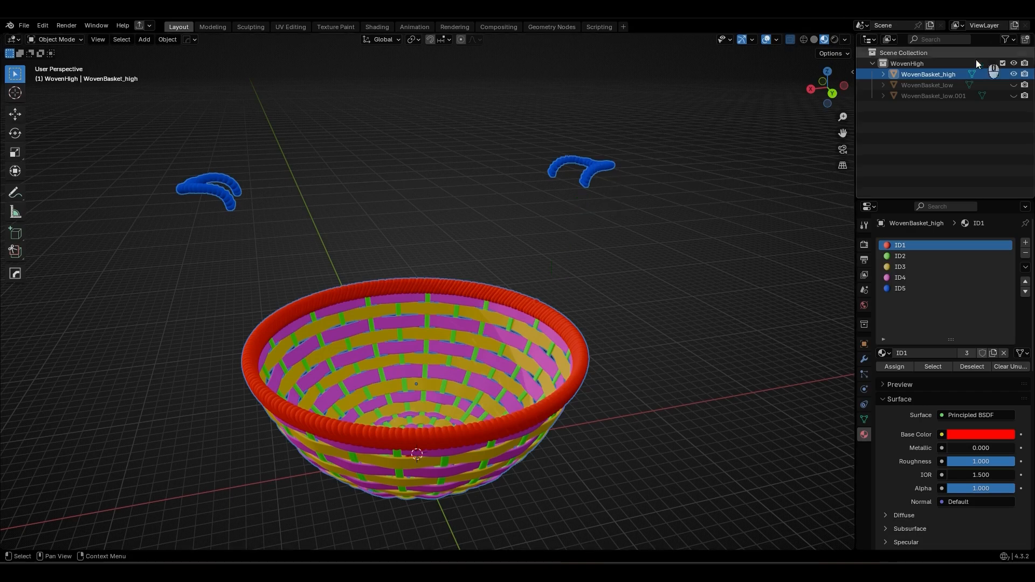
Show WovenBasket_low.001 instead of WovenBasket_high and examine where its handles meet the rim.
click(1014, 74)
click(1013, 95)
middle_drag(582, 415, 551, 412)
scroll(577, 330, up, 5)
shift+middle_drag(602, 284, 849, 227)
shift+middle_drag(708, 267, 562, 276)
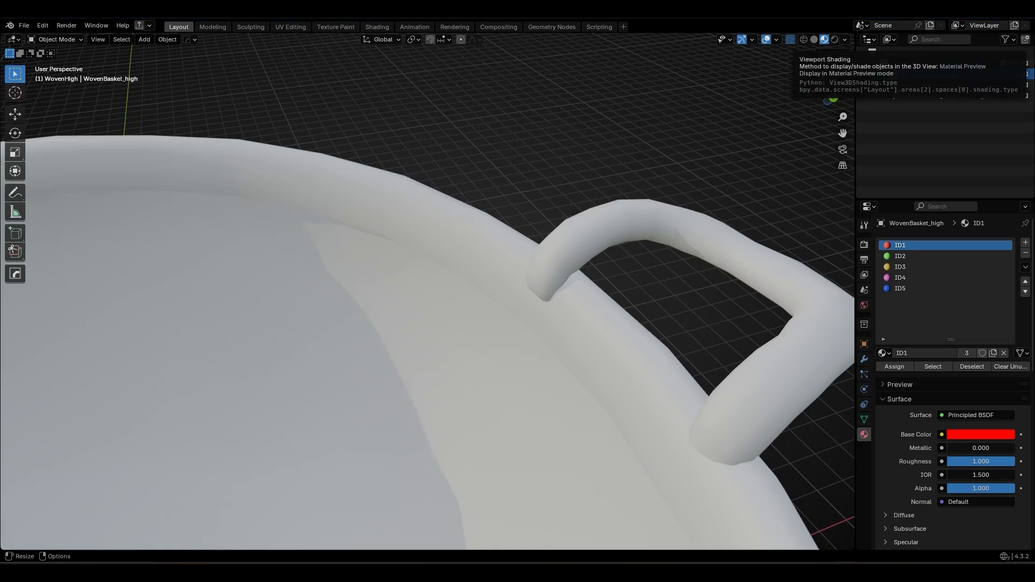
drag(578, 277, 527, 291)
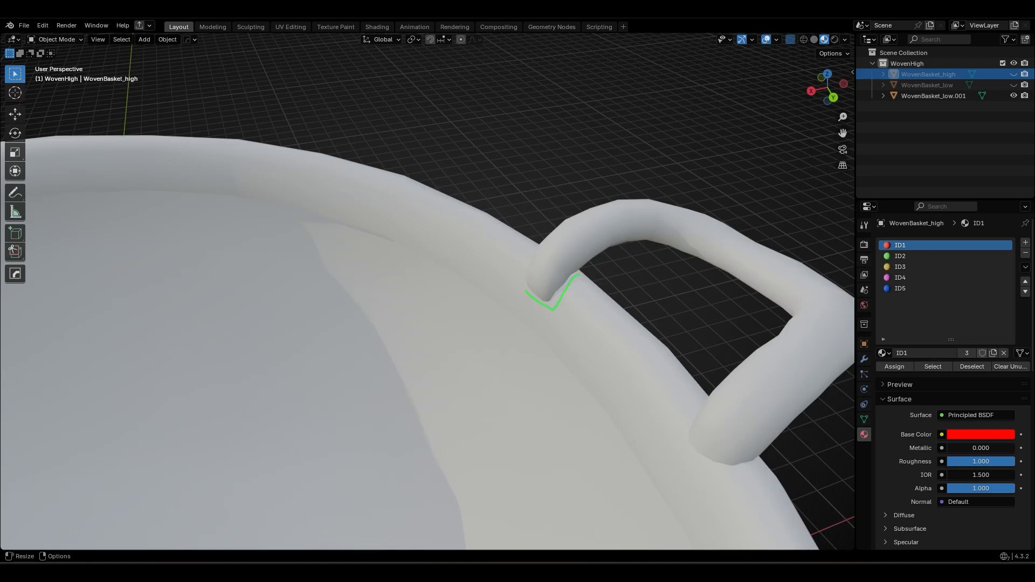
scroll(568, 294, down, 6)
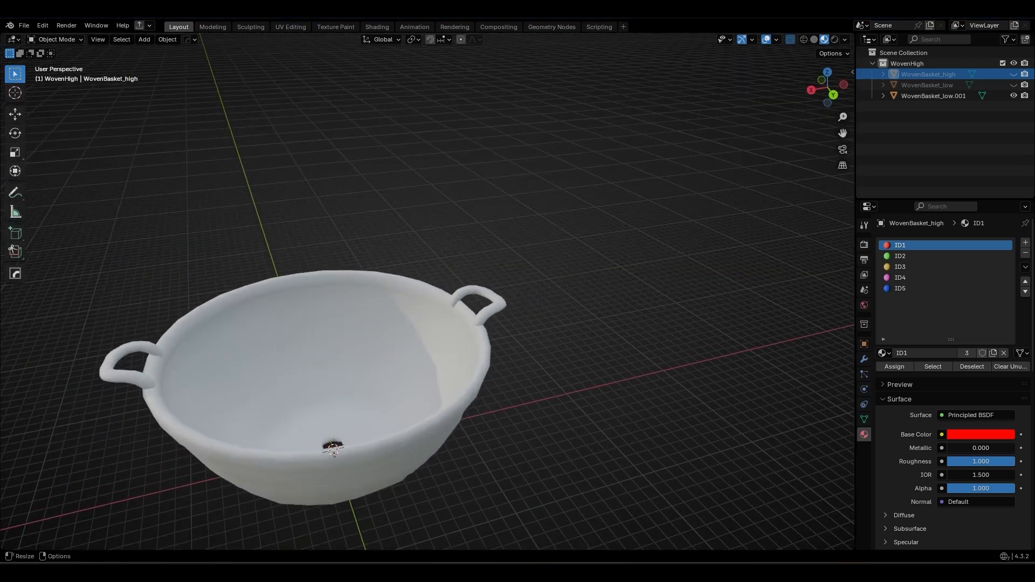
scroll(470, 315, up, 4)
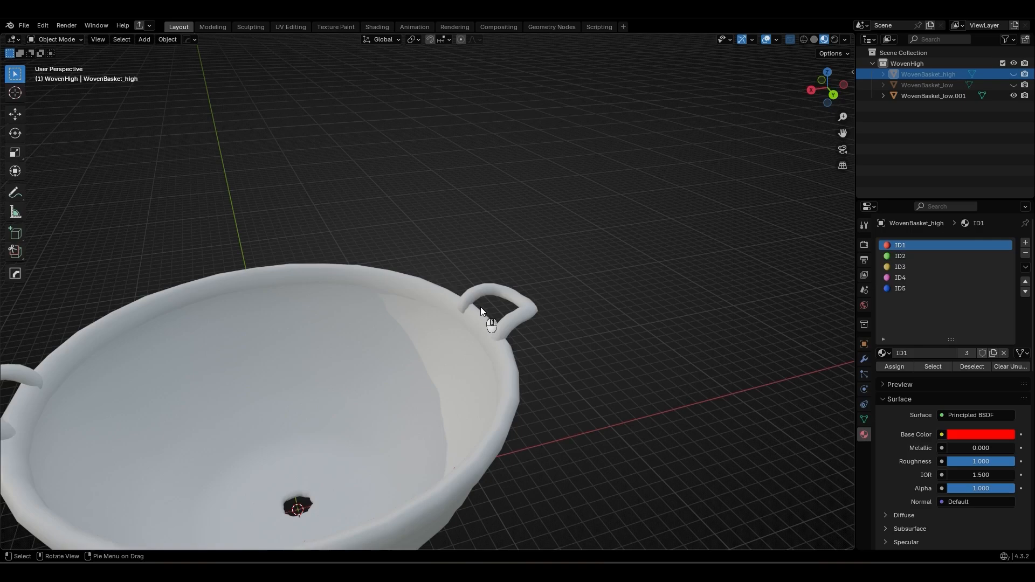
Hide WovenBasket_low.001 and show WovenBasket_low together with WovenBasket_high to compare their alignment.
click(1013, 96)
scroll(446, 314, down, 3)
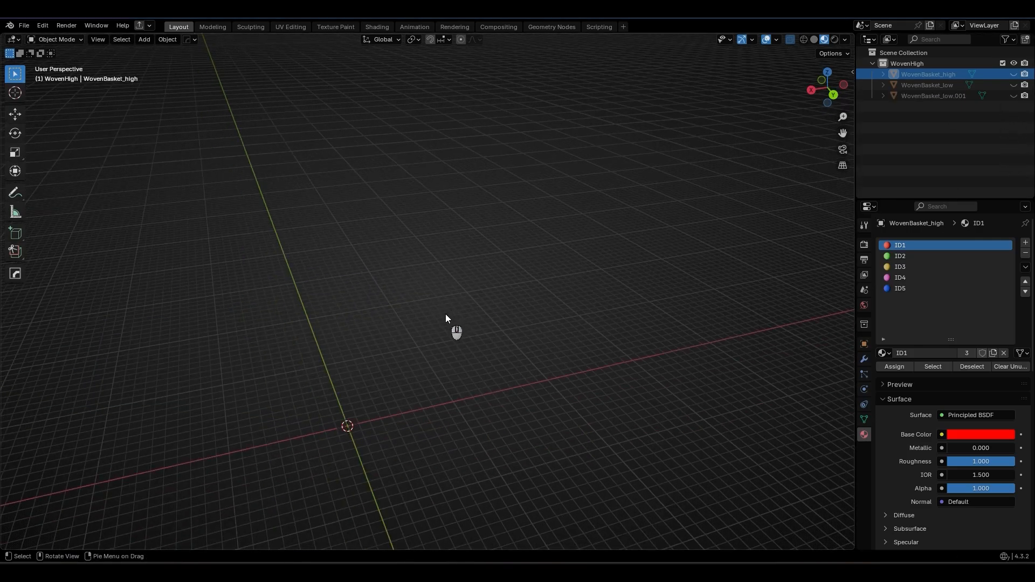
click(1013, 84)
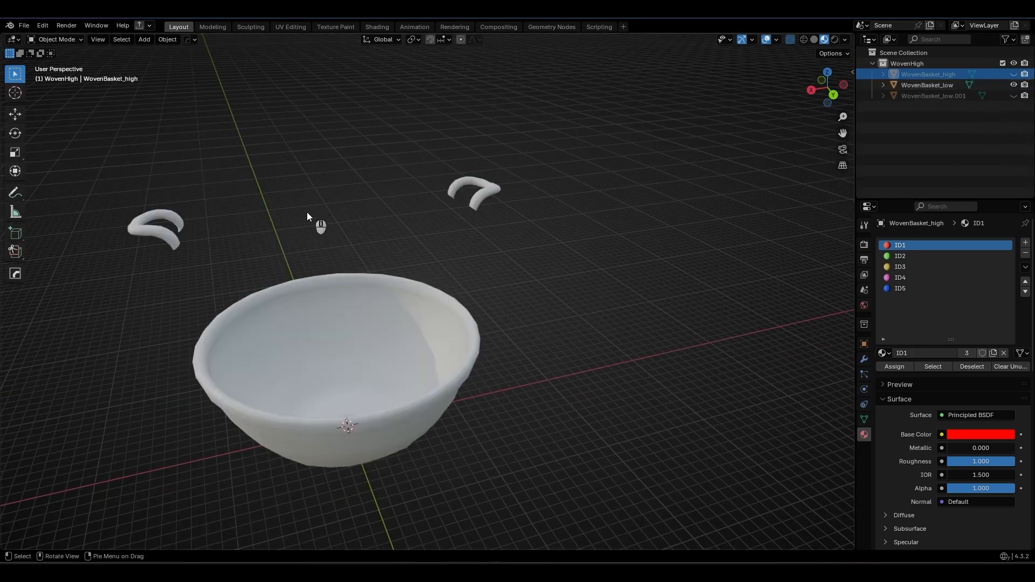
click(1013, 74)
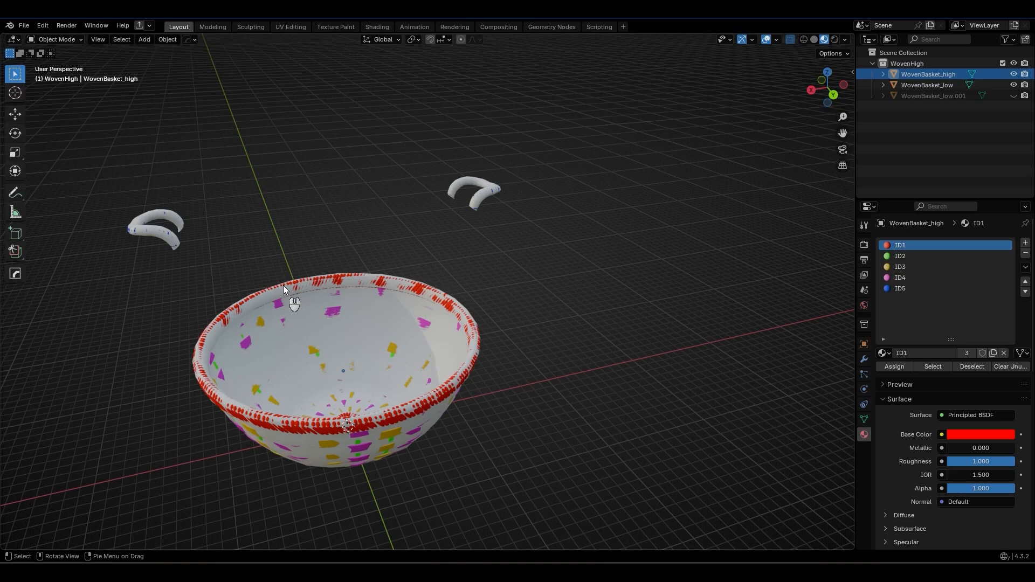
shift+middle_drag(284, 261, 392, 237)
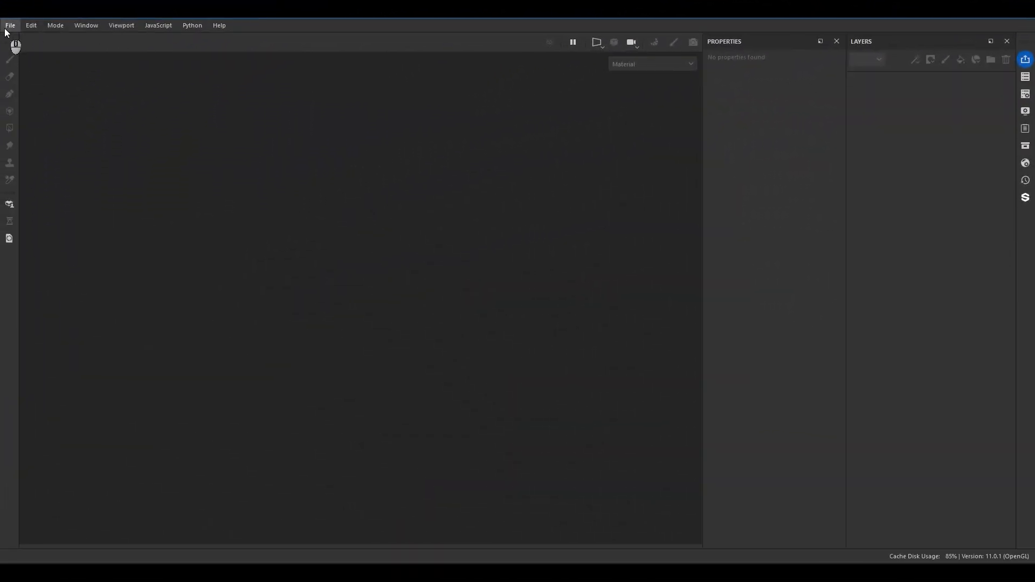
Switch to Substance 3D Painter and start a new project using Wovenlow_forbake.fbx as the mesh.
click(8, 27)
click(29, 41)
click(623, 167)
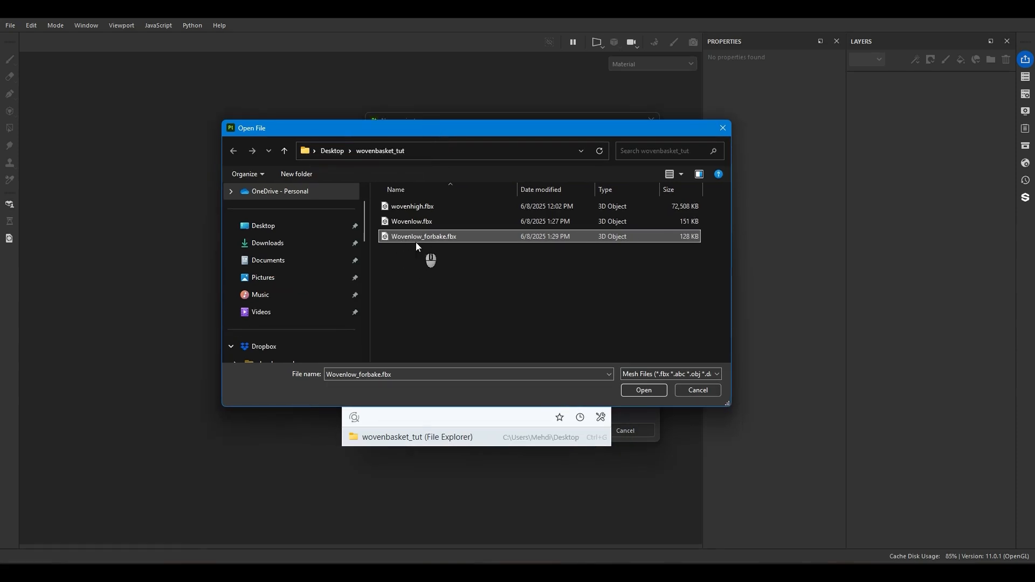
click(644, 390)
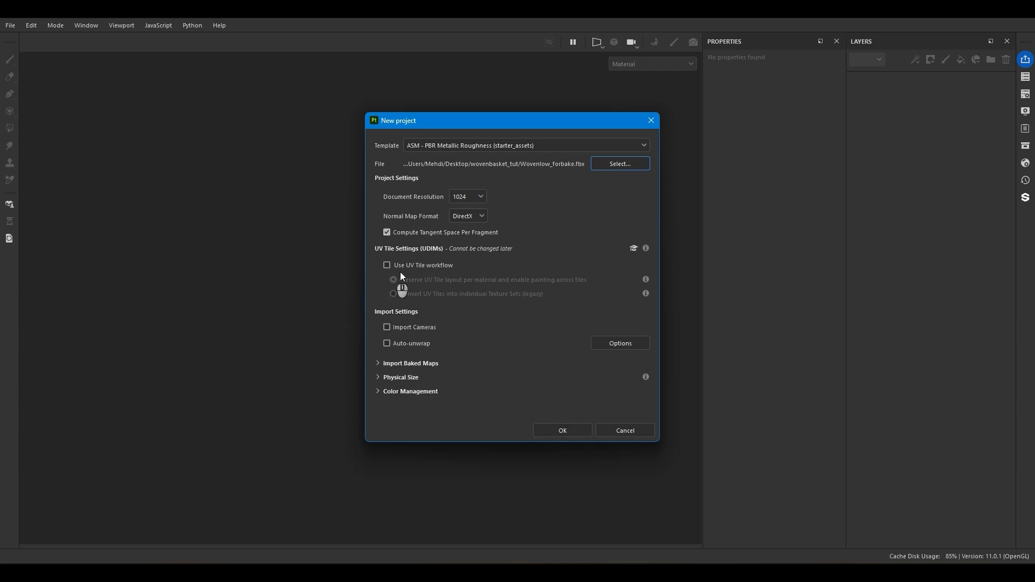
Set the new project's document resolution to 2048 and create the project.
click(465, 198)
click(461, 254)
click(469, 233)
click(563, 431)
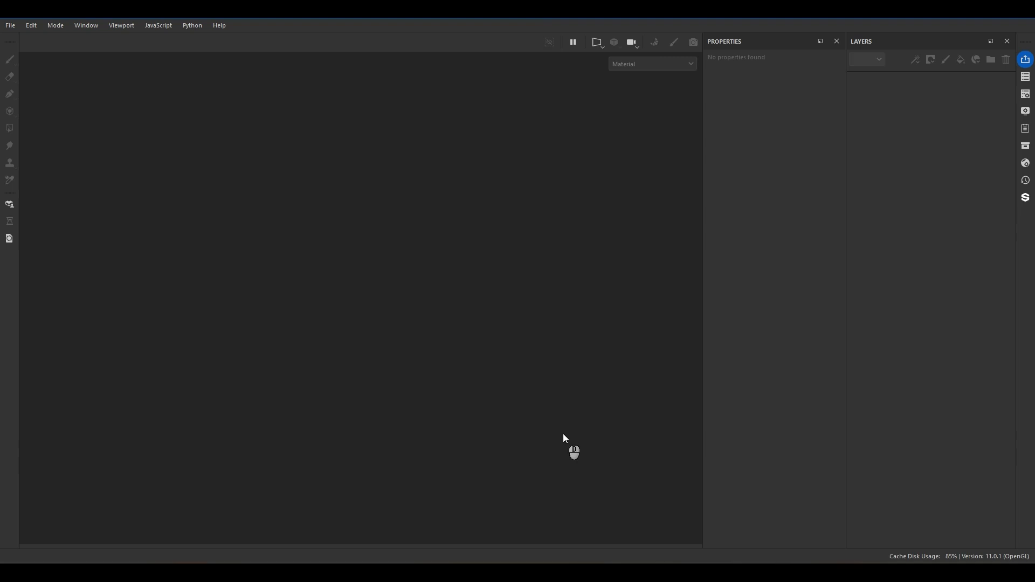
Enter baking mode and load wovenhigh.fbx as the high definition mesh.
mouse_move(506, 396)
alt+mouse_down()
mouse_move(621, 288)
mouse_move(457, 408)
mouse_move(590, 400)
mouse_move(547, 353)
alt+mouse_up()
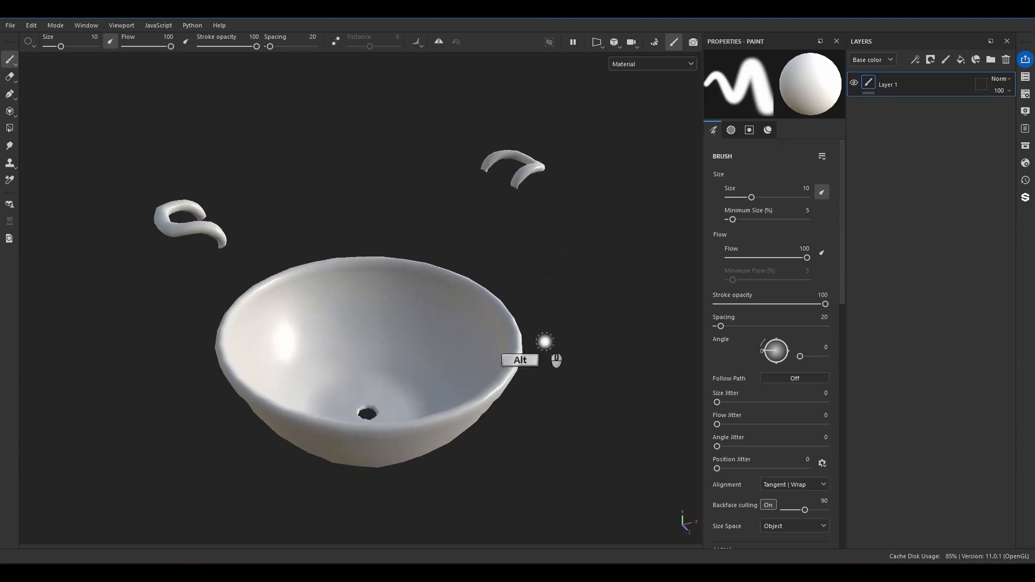
click(656, 42)
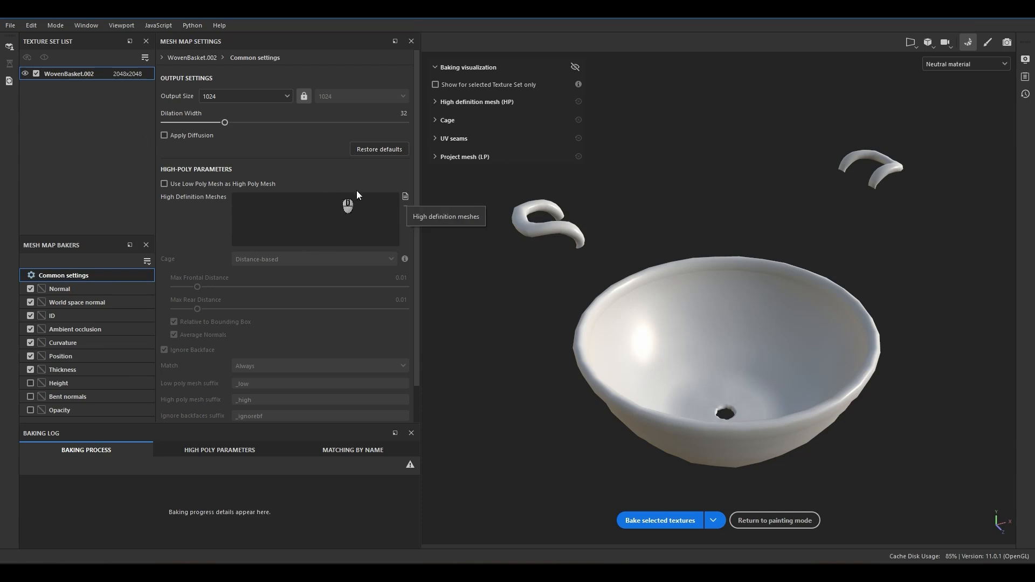
click(406, 197)
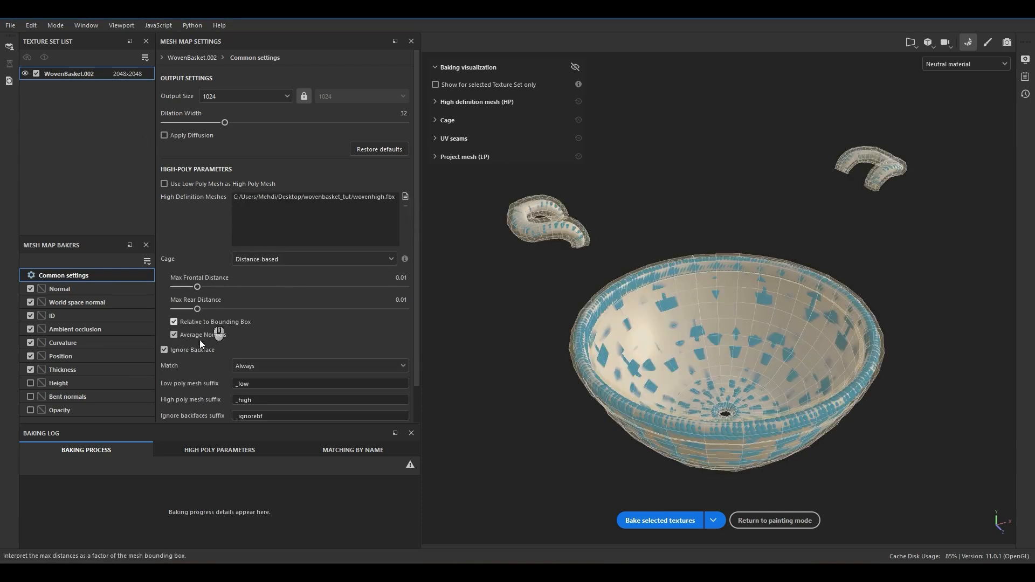
Include the Bent normals map in the bake and set the output size to 4096.
click(30, 396)
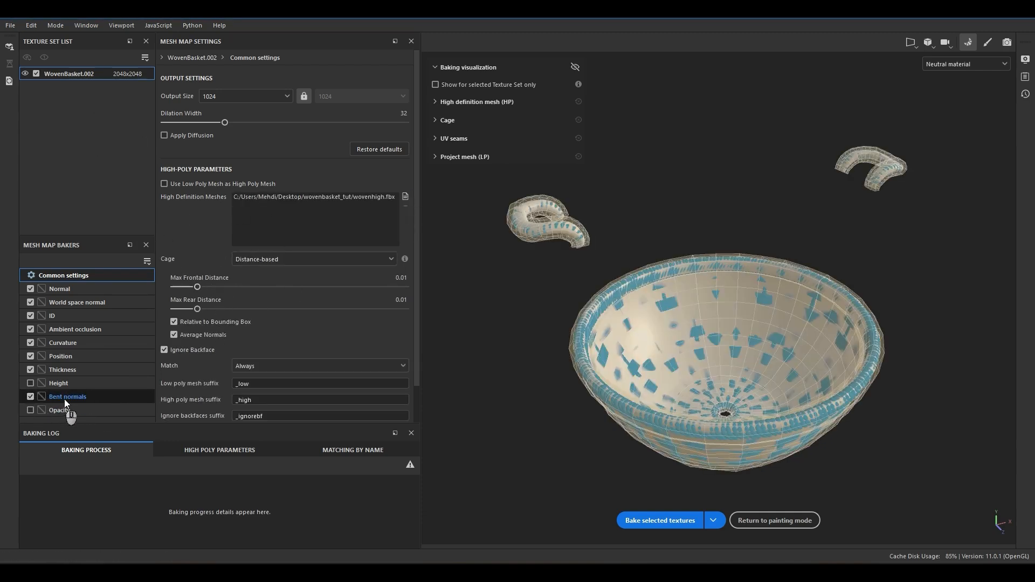
click(229, 96)
click(235, 186)
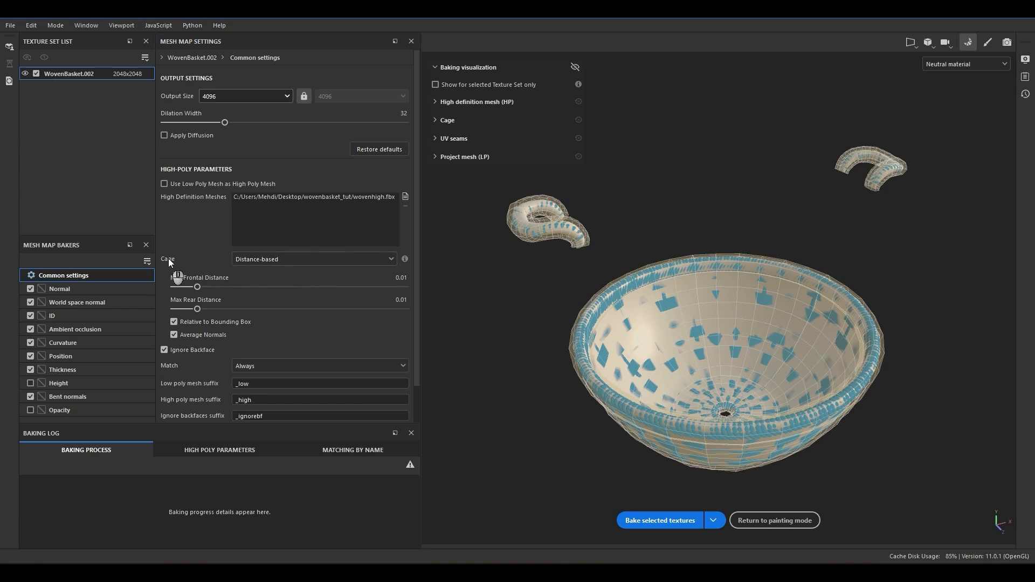
Set the bake's cage mode to Automatic (experimental).
click(245, 259)
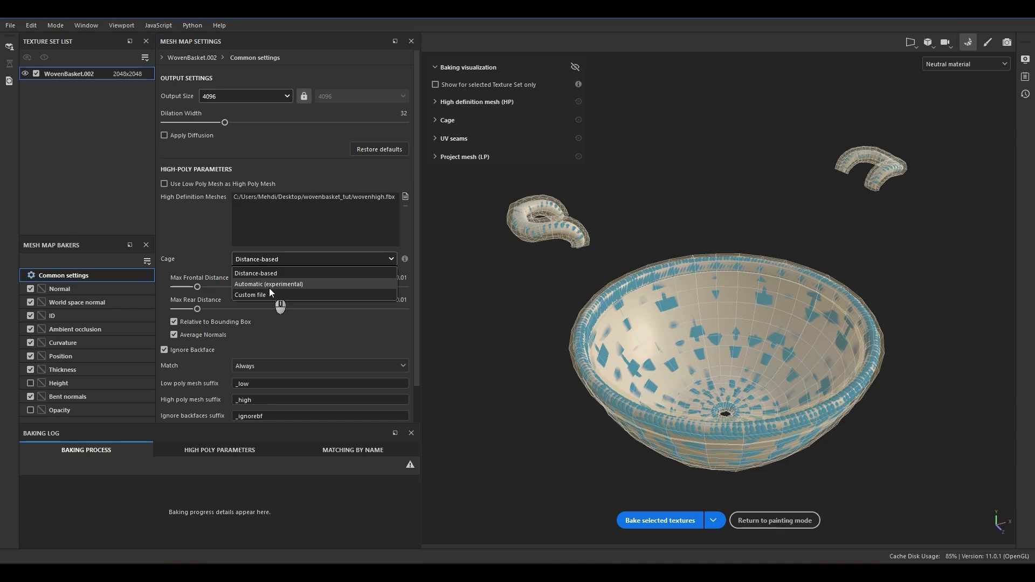
click(357, 326)
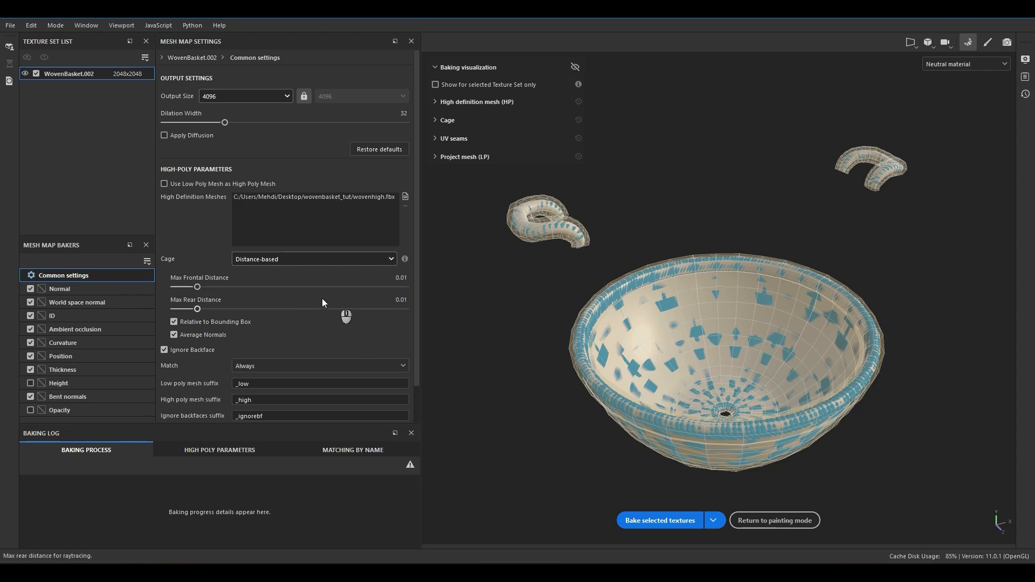
click(293, 258)
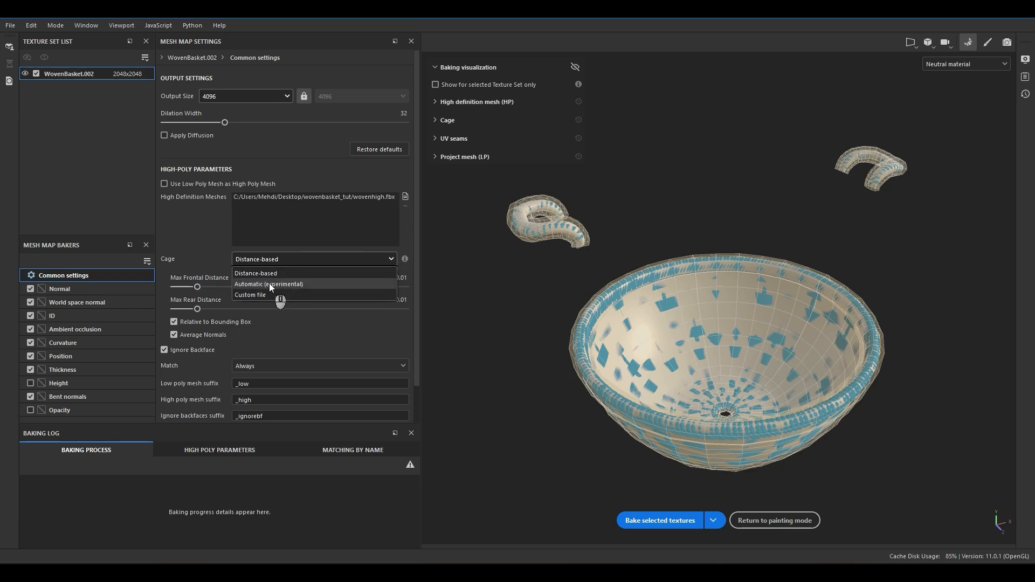
click(269, 284)
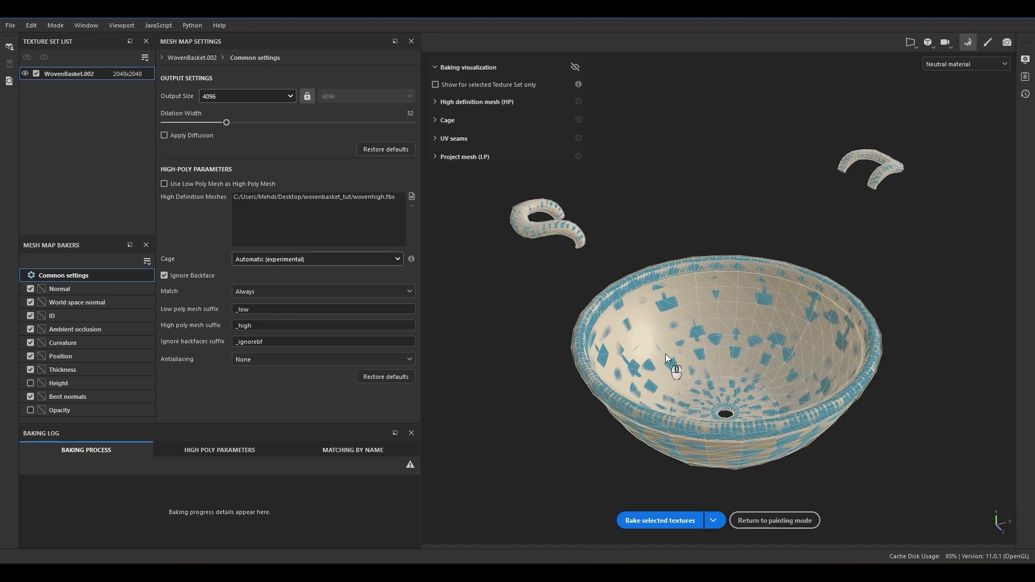
Bake the selected textures, include the Opacity map and bake again.
alt+drag(710, 357, 690, 310)
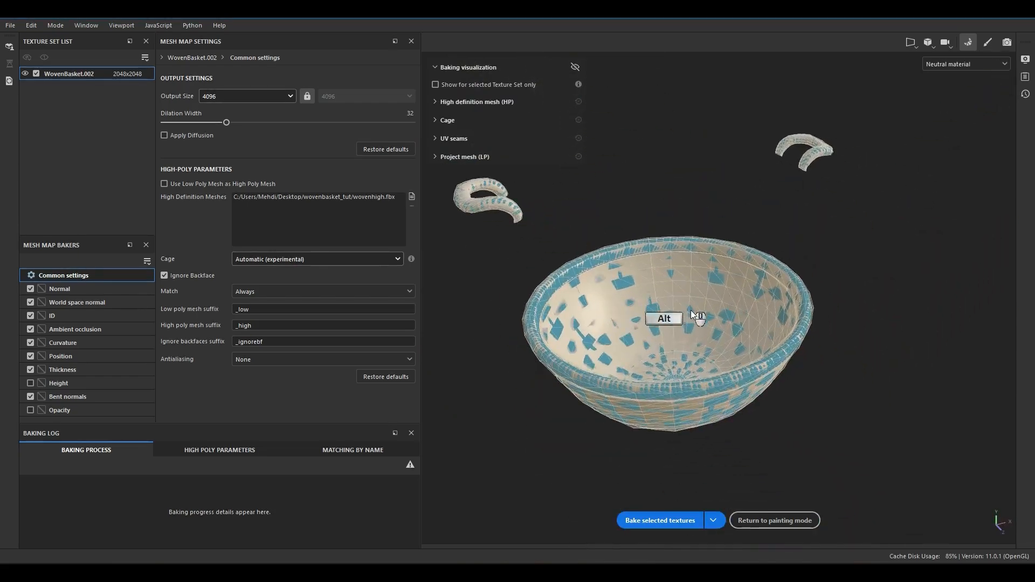
click(656, 521)
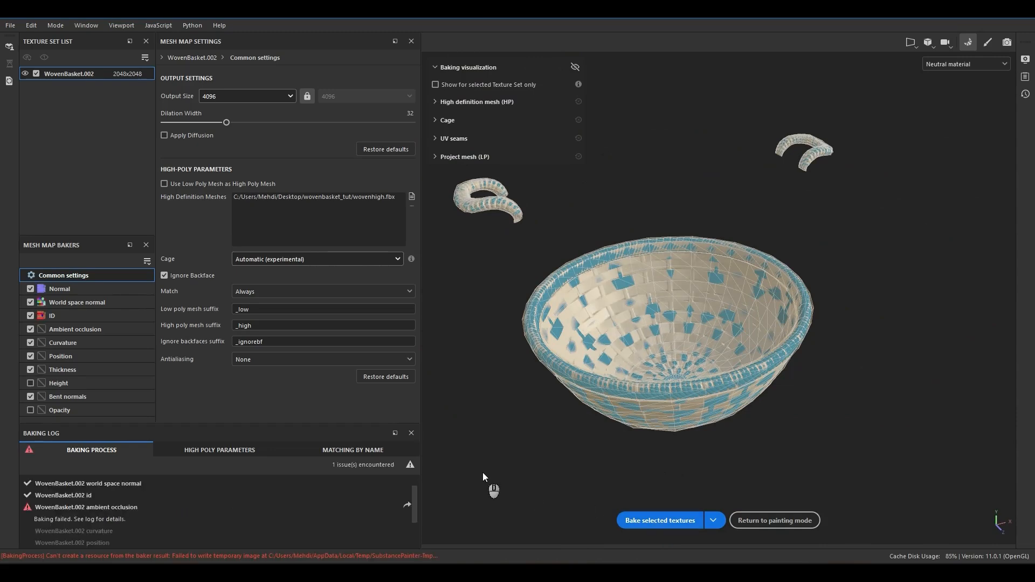
click(30, 410)
click(657, 521)
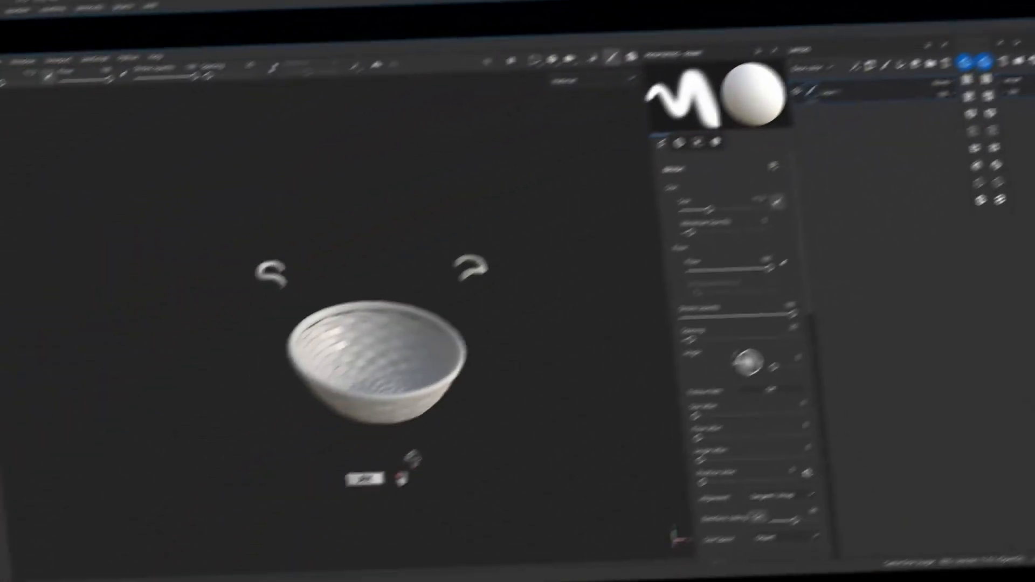
Inspect the baked weave detail on the basket's inside and underside in painting mode.
mouse_move(531, 372)
alt+mouse_down()
mouse_move(399, 310)
mouse_move(220, 290)
mouse_move(263, 418)
mouse_move(308, 298)
mouse_move(460, 266)
mouse_move(375, 304)
alt+mouse_up()
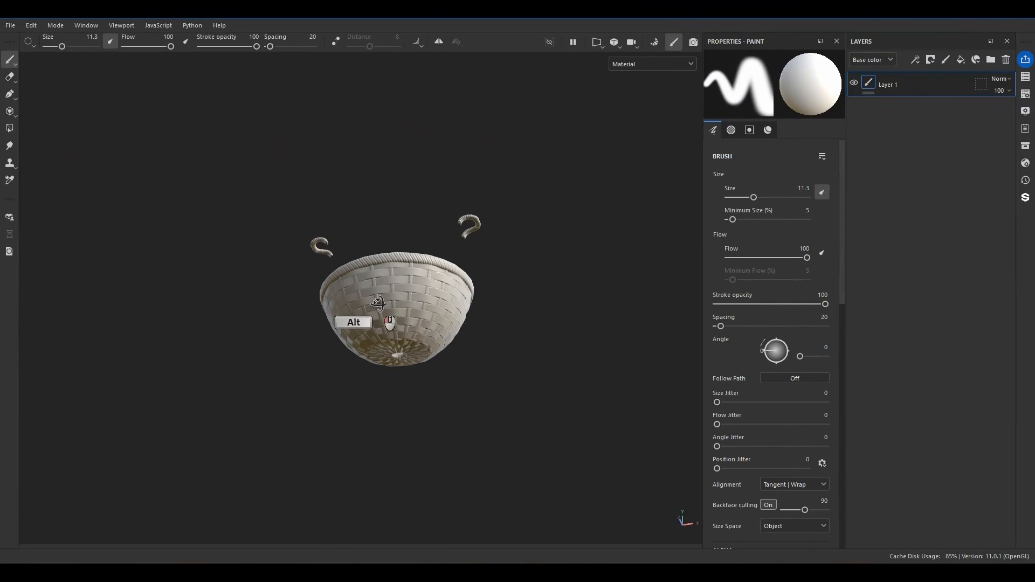
key(bracketleft)
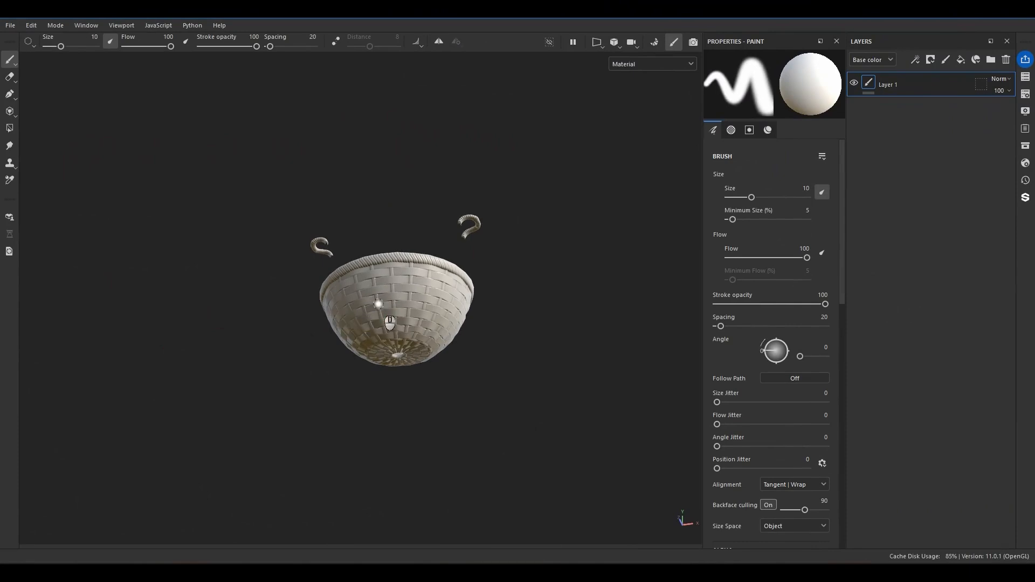
key(bracketright)
key(bracketright)
mouse_move(491, 325)
alt+mouse_down()
mouse_move(575, 218)
mouse_move(572, 406)
mouse_move(527, 477)
mouse_move(513, 458)
alt+mouse_up()
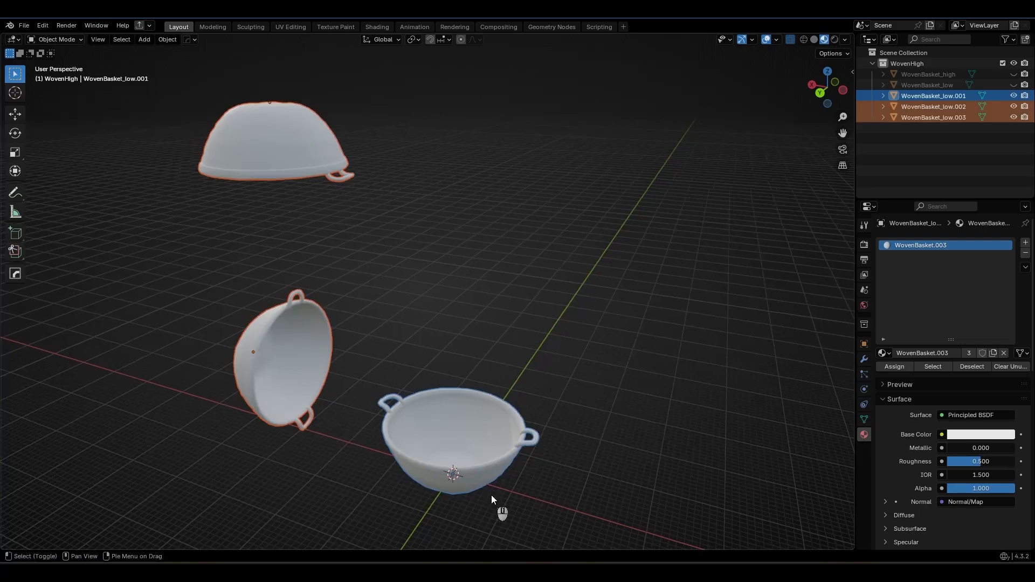
Switch to Blender, select the three low-poly basket copies and export them as Wovenlow_fortexturing.fbx.
middle_drag(491, 495, 598, 483)
mouse_move(599, 482)
mouse_down()
mouse_move(518, 393)
mouse_move(471, 378)
mouse_up()
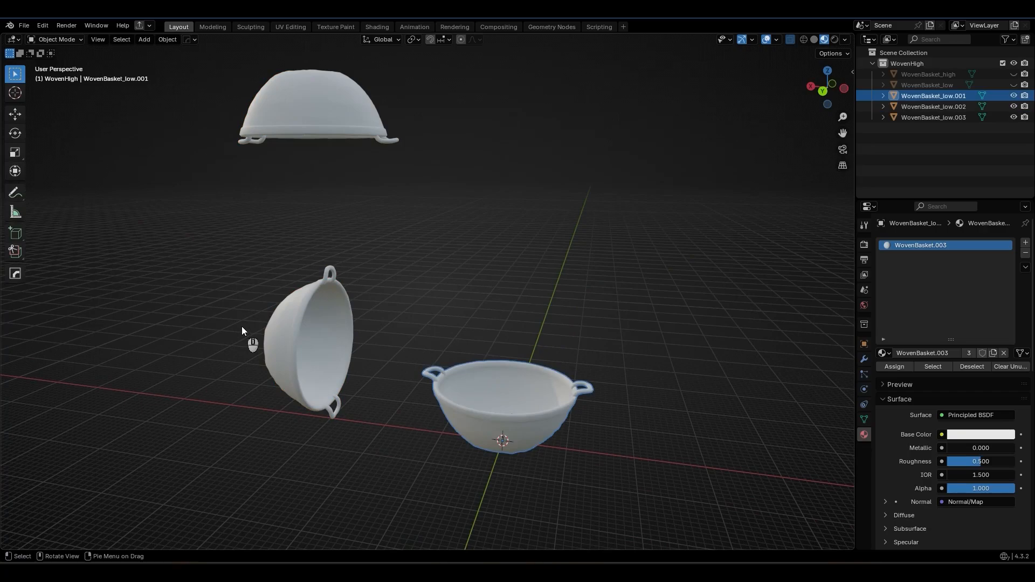
middle_drag(461, 201, 453, 244)
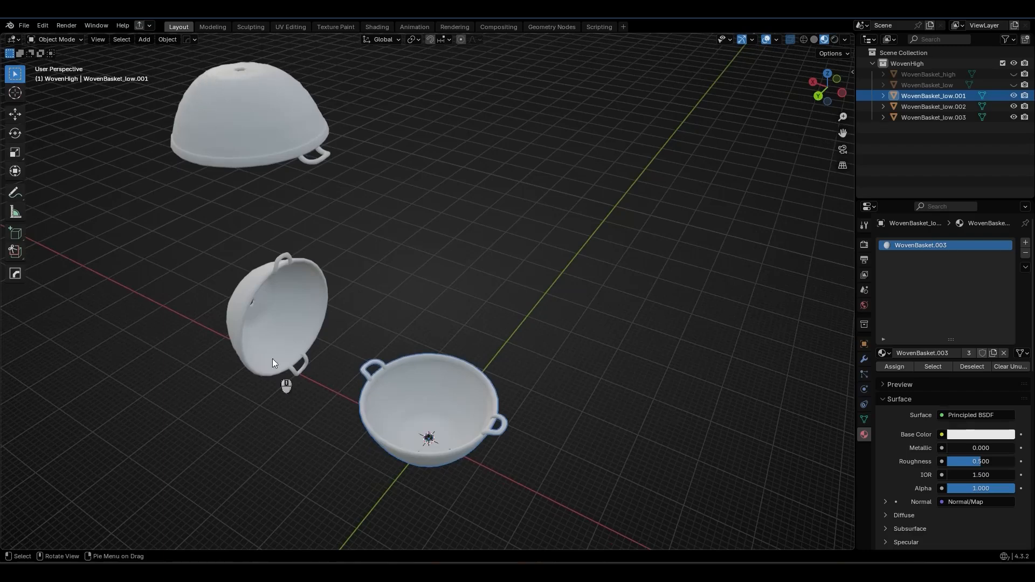
middle_drag(384, 354, 415, 430)
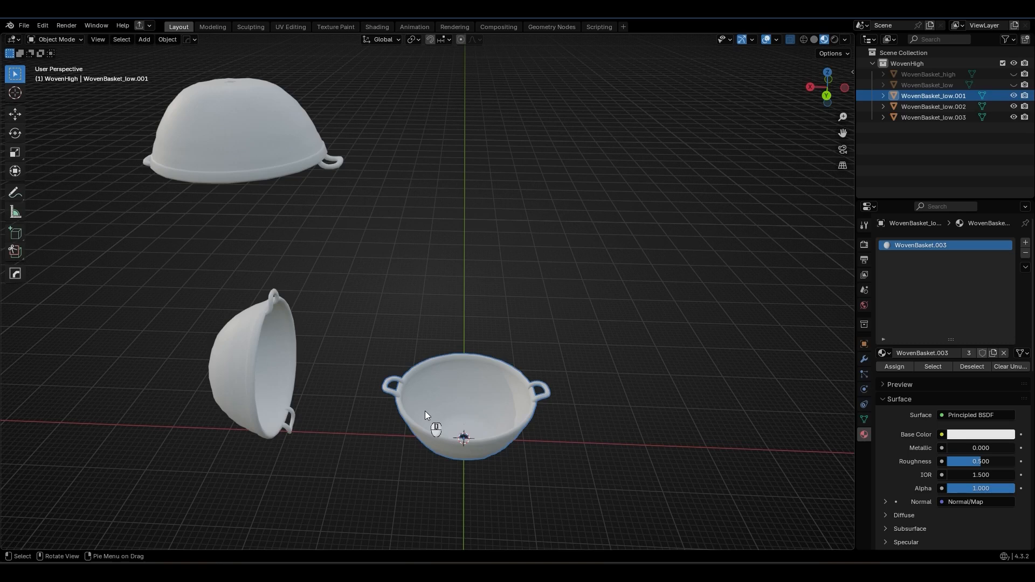
drag(559, 280, 431, 408)
click(593, 98)
drag(593, 98, 205, 455)
click(25, 26)
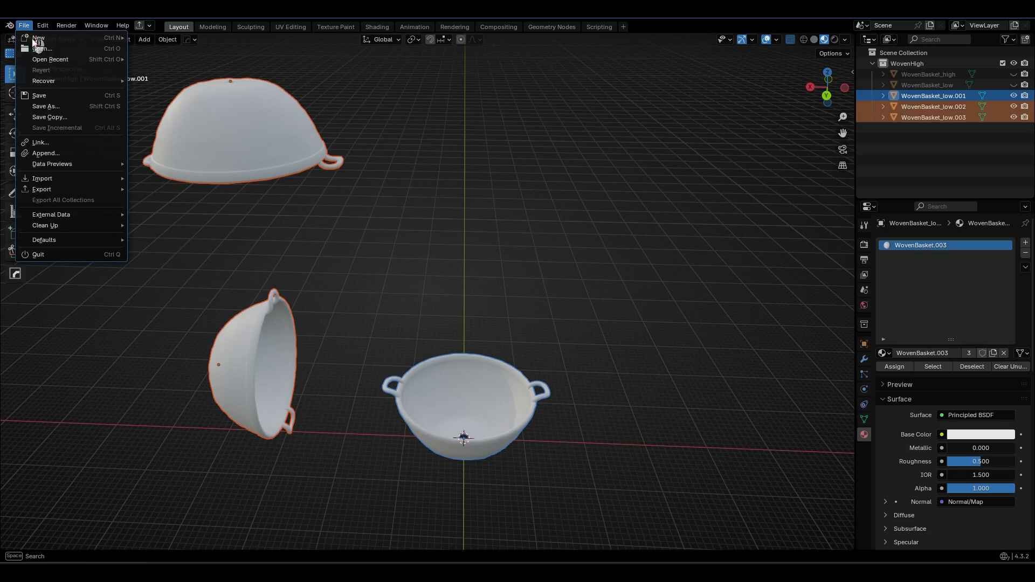
mouse_move(120, 189)
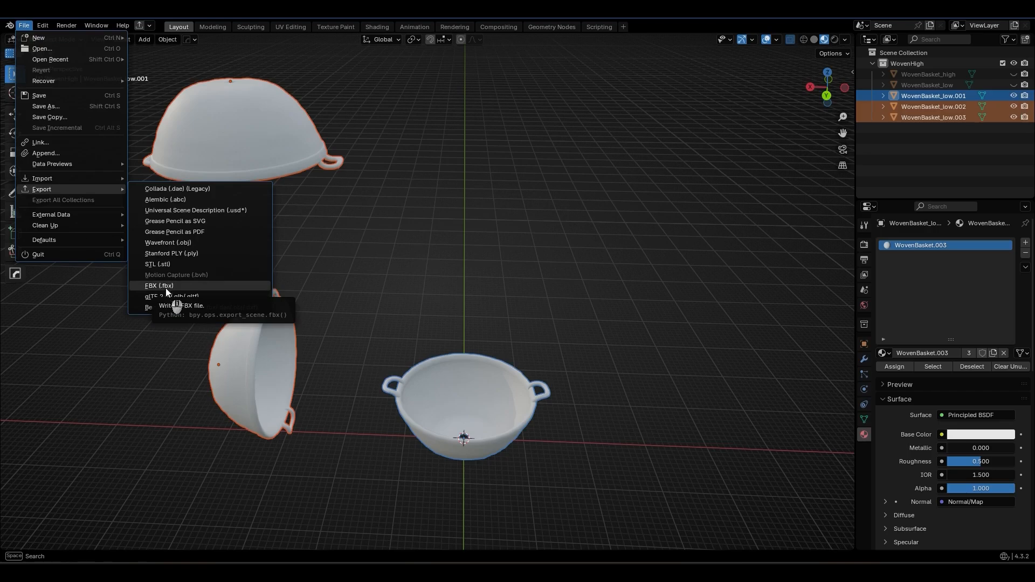
click(370, 257)
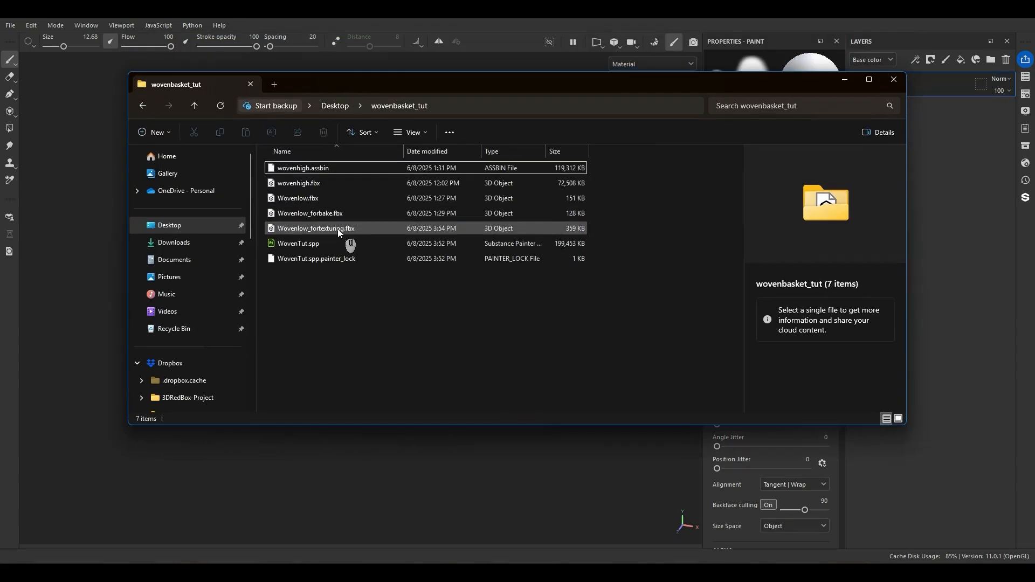
Switch to Substance 3D Painter, set Wovenlow_fortexturing.fbx as the project mesh and show the Texture Set List.
mouse_move(338, 229)
mouse_down()
mouse_move(437, 259)
mouse_move(22, 260)
mouse_move(76, 251)
mouse_up()
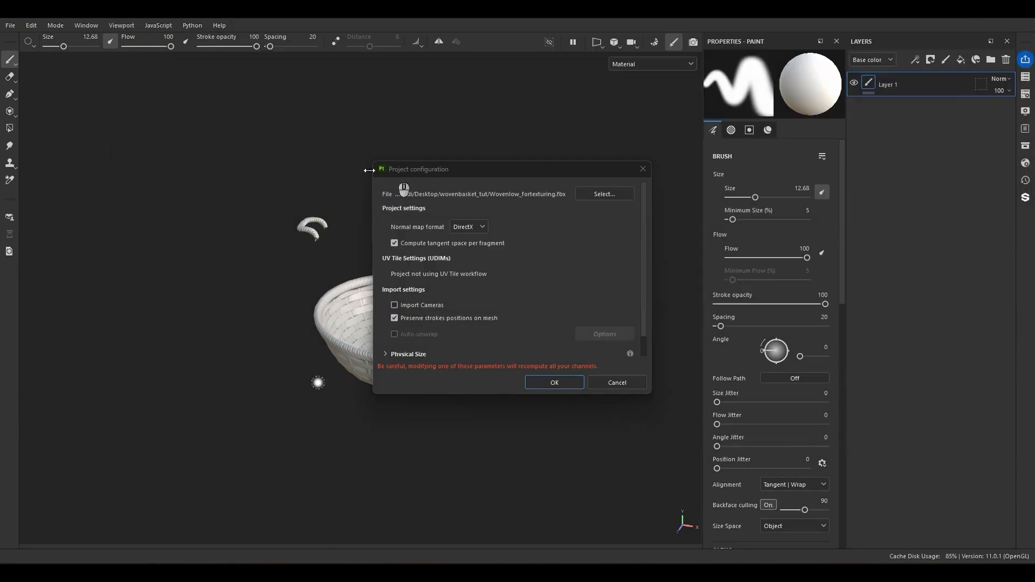
click(556, 381)
alt+drag(550, 386, 182, 210)
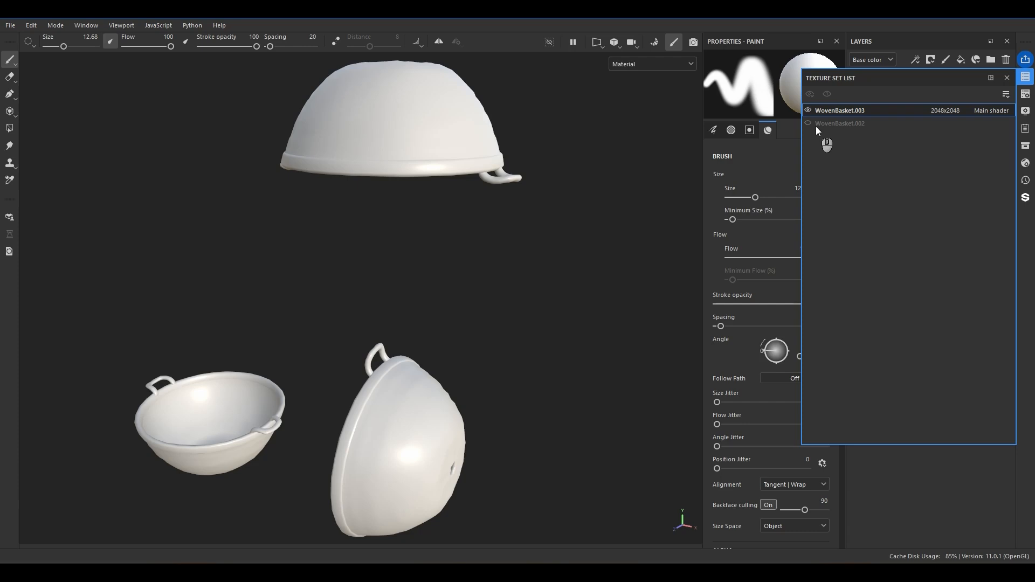
key(bracketleft)
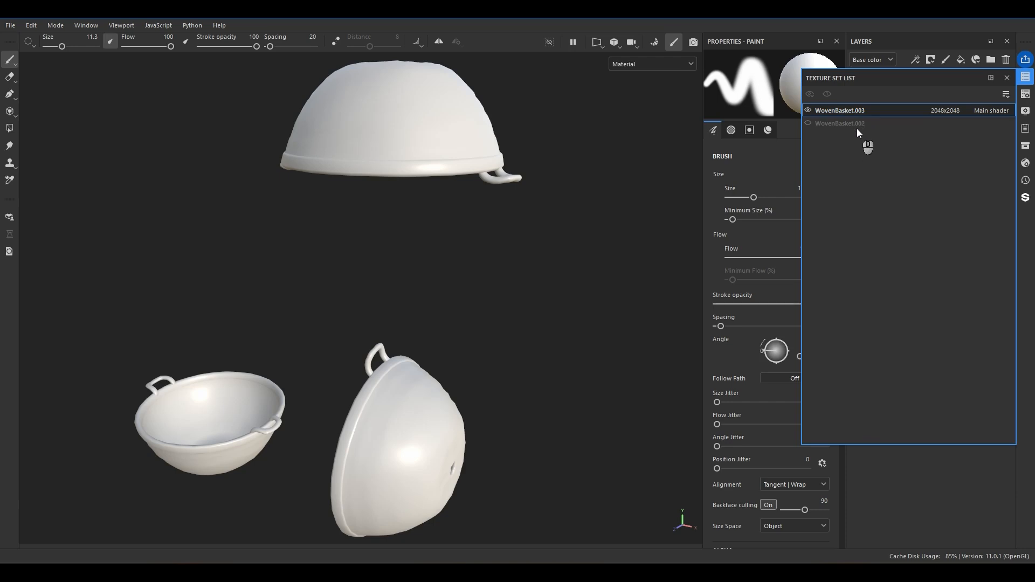
Switch to Blender and check which material each of the three basket copies uses.
click(482, 512)
click(482, 439)
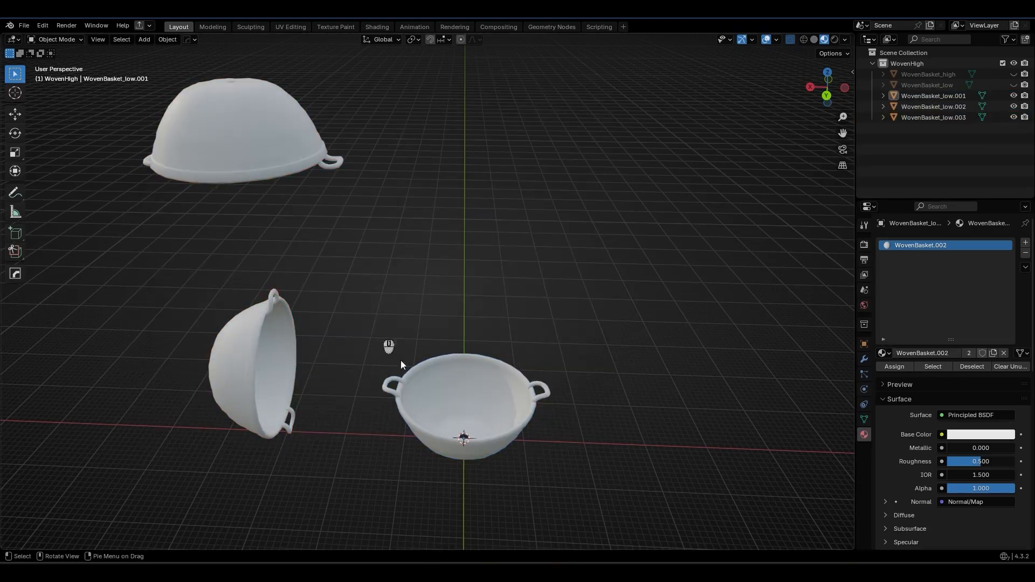
click(467, 386)
click(292, 360)
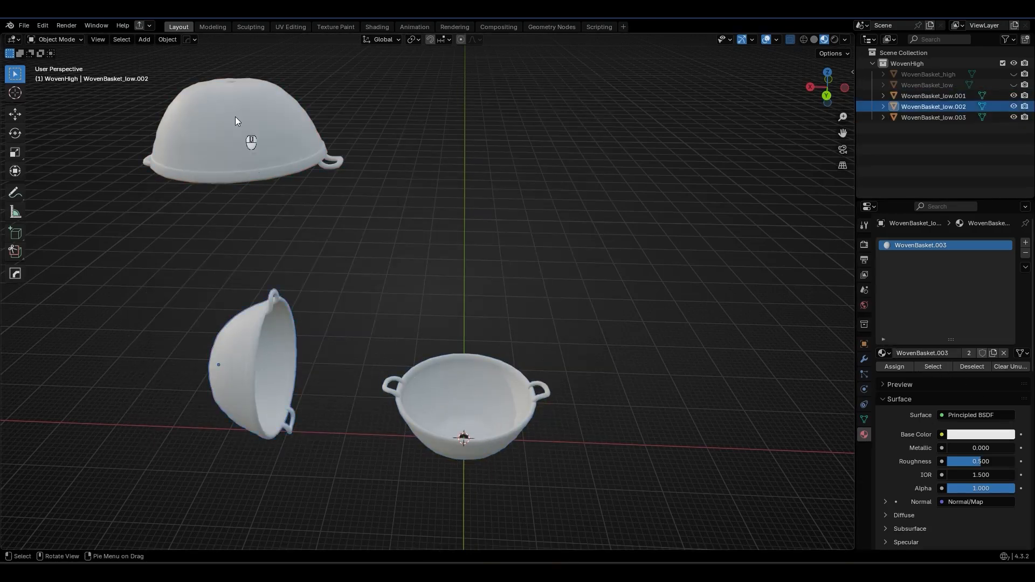
click(235, 118)
click(252, 334)
click(250, 149)
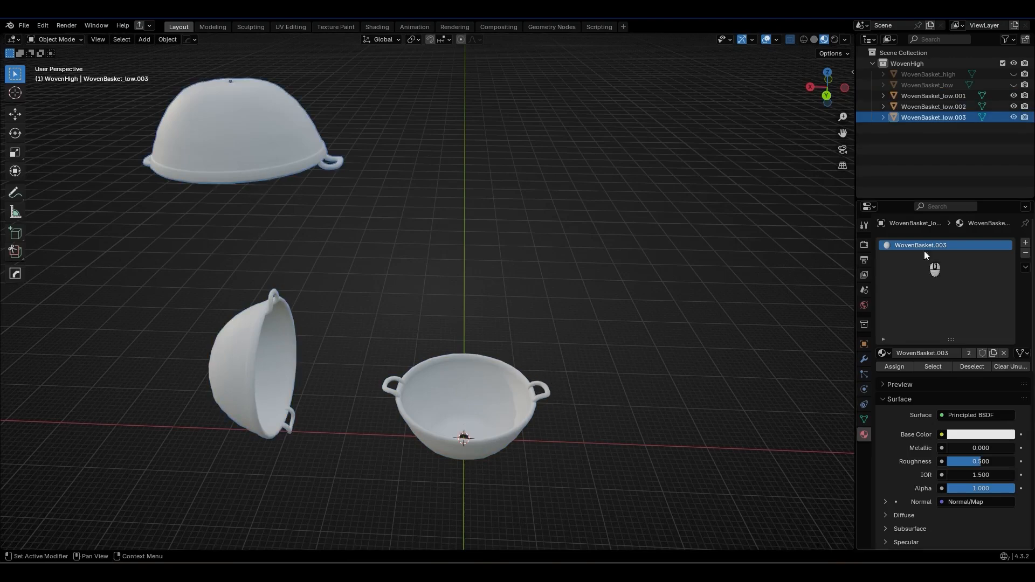
Assign the WovenBasket.002 material to the low-poly basket copies in place of WovenBasket.003.
click(886, 353)
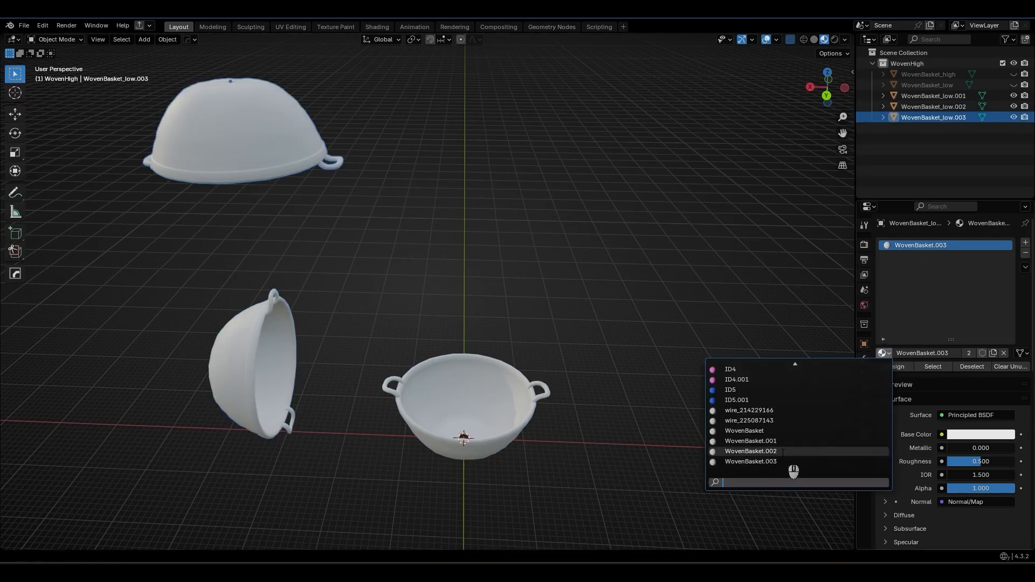
click(751, 451)
click(886, 353)
click(479, 354)
click(226, 333)
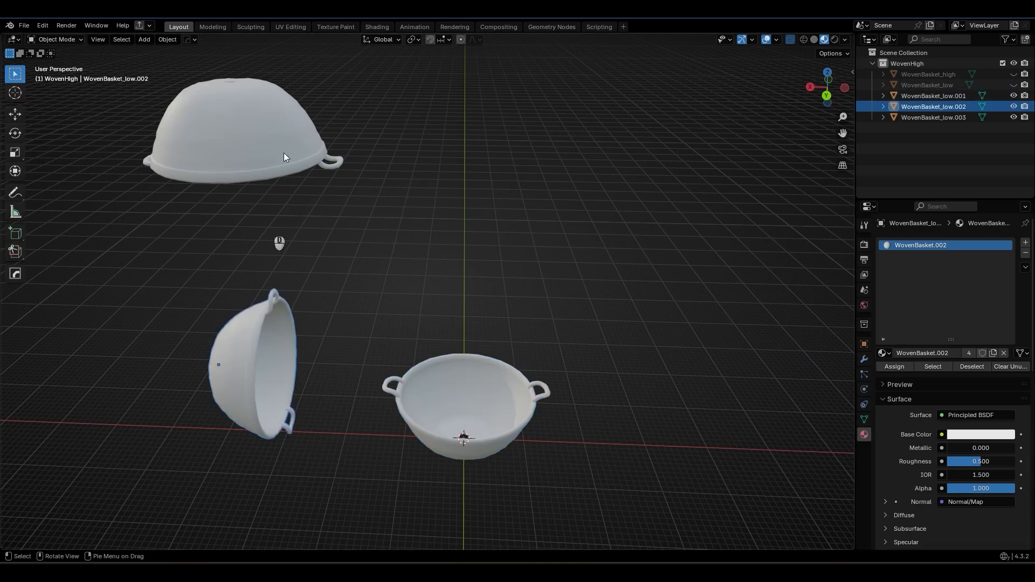
click(245, 126)
Select all three basket copies and re-export them over Wovenlow_fortexturing.fbx.
click(674, 134)
drag(672, 130, 145, 479)
mouse_move(402, 358)
middle_down()
mouse_move(363, 355)
mouse_move(372, 345)
middle_up()
right_click(381, 340)
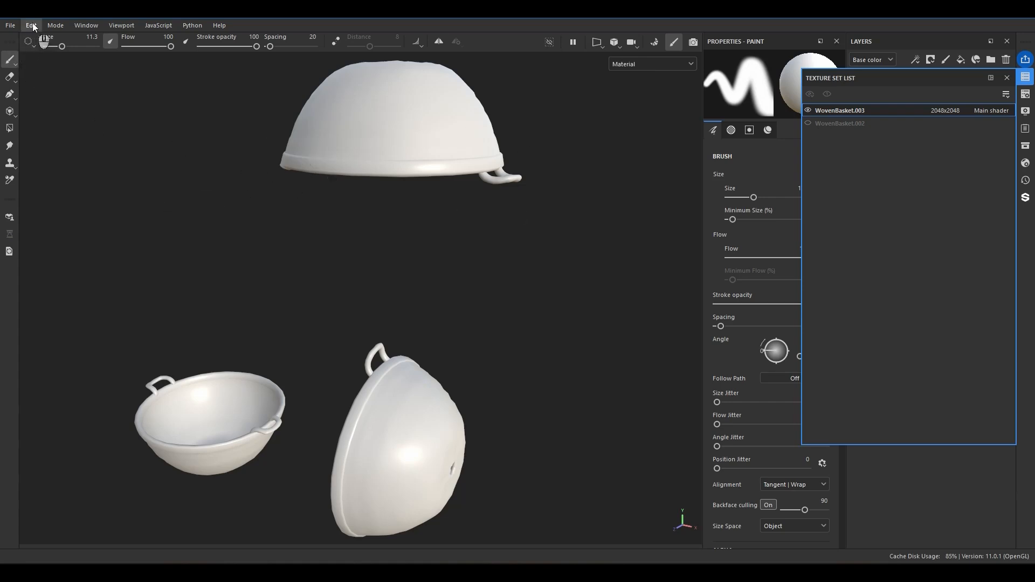
Switch to Substance 3D Painter, reimport the mesh and close the Texture Set List.
click(31, 24)
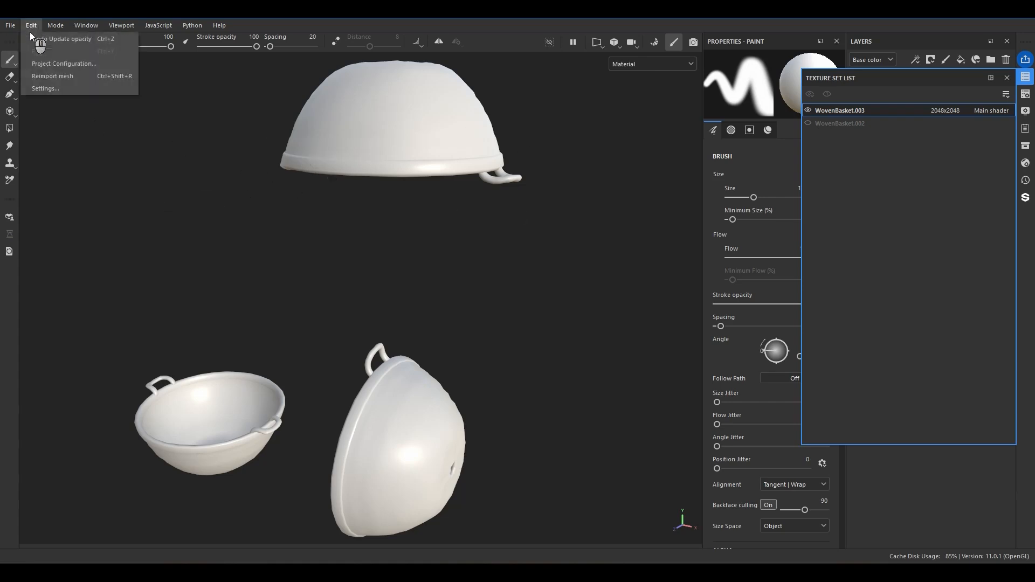
click(53, 76)
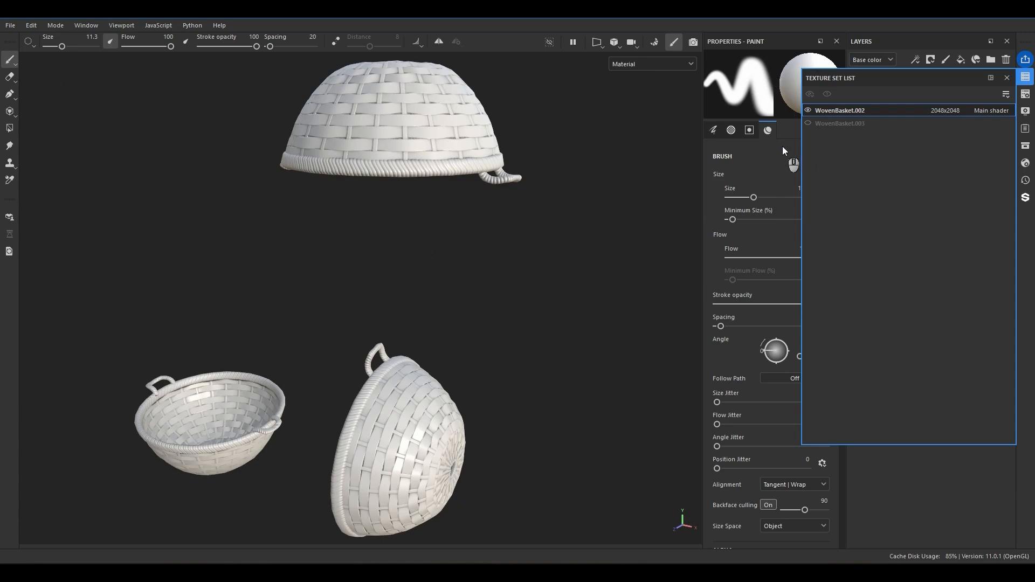
click(1005, 78)
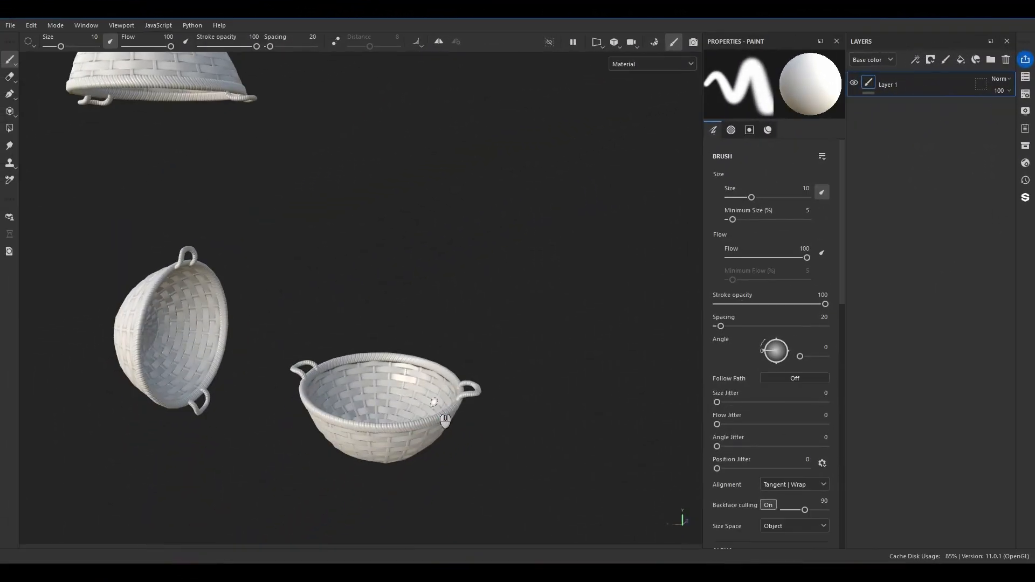
Replace Layer 1 with a new fill layer named Base.
click(1006, 60)
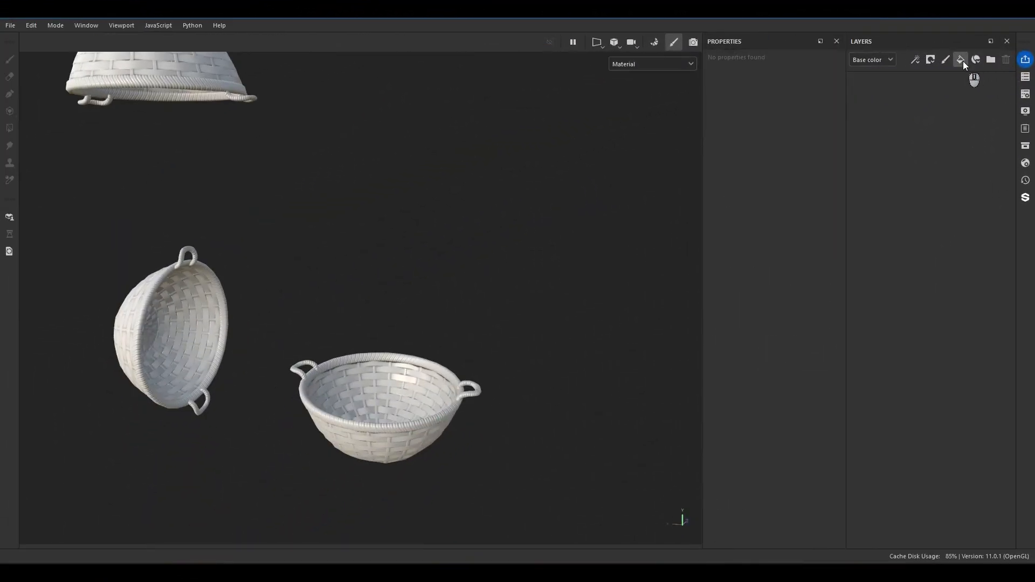
double_click(901, 86)
text(Base)
key(Return)
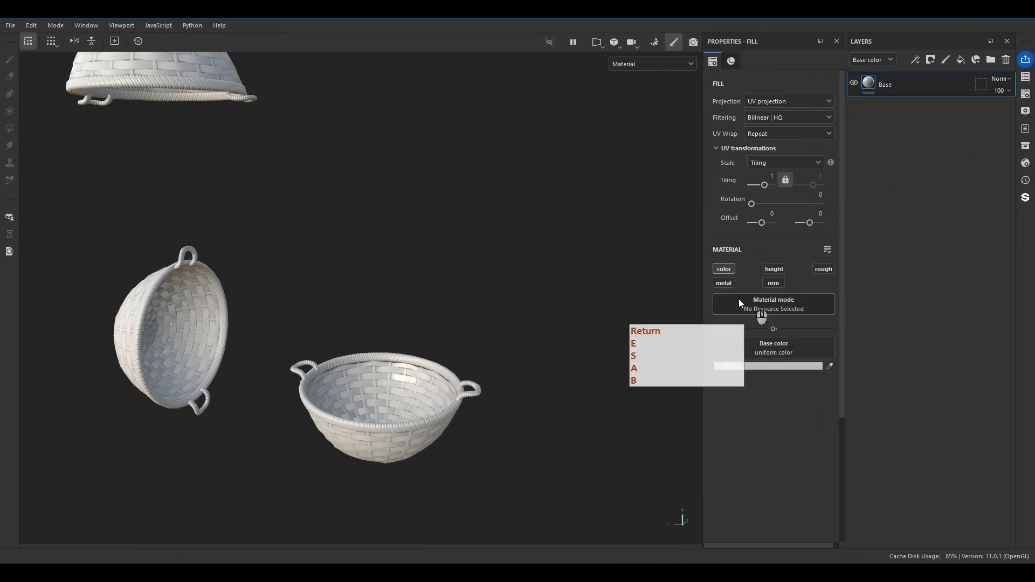
Add an Opacity channel to the WovenBasket.002 texture set and show it in the Base layer's material properties.
alt+click(726, 269)
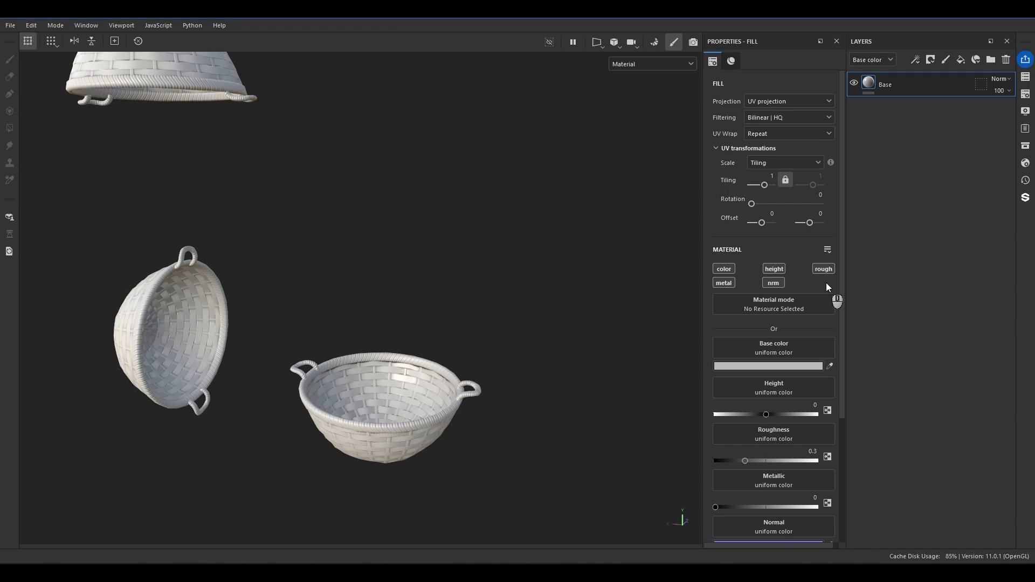
click(1025, 95)
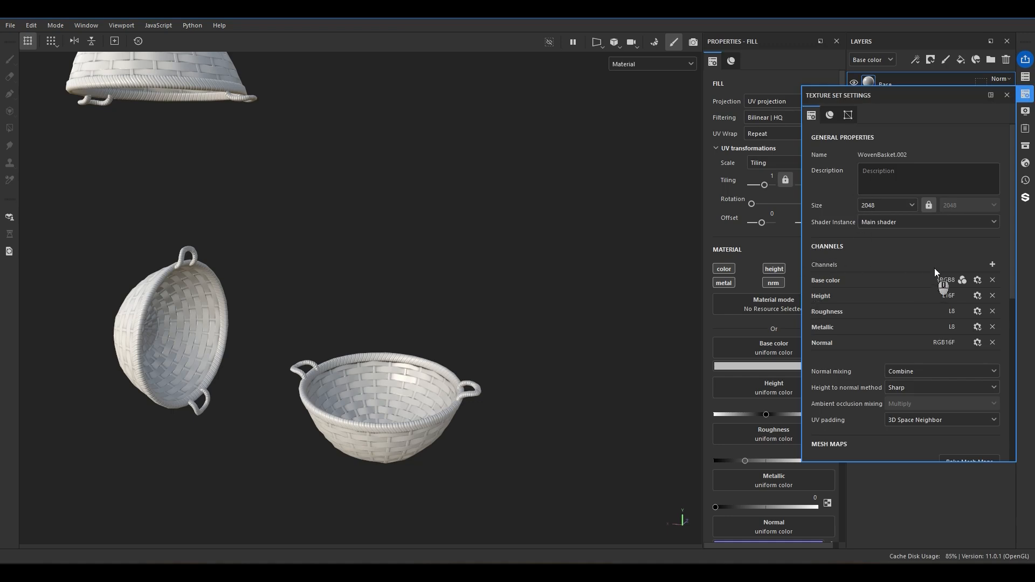
click(994, 264)
click(1018, 403)
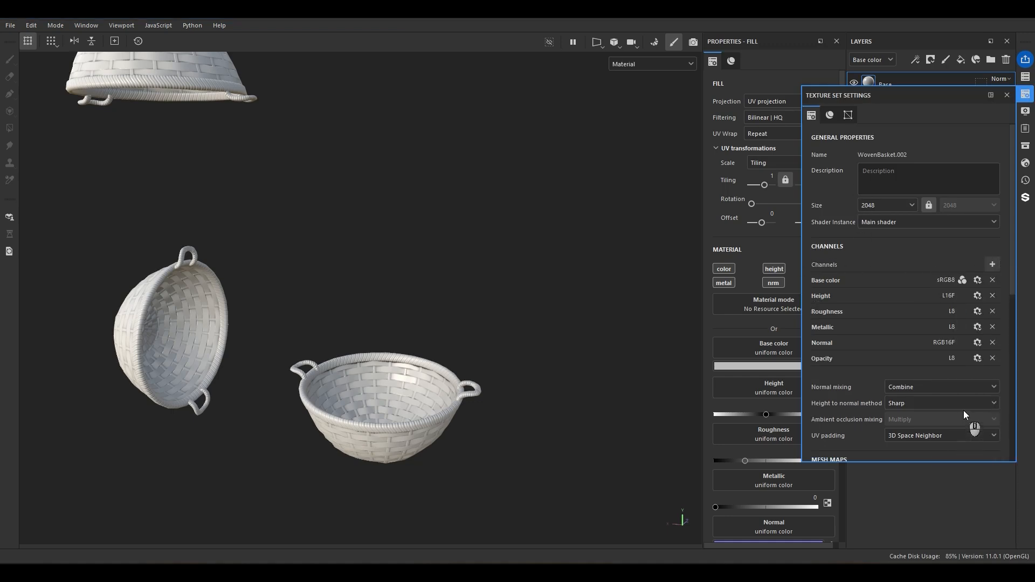
click(1006, 95)
scroll(774, 457, down, 3)
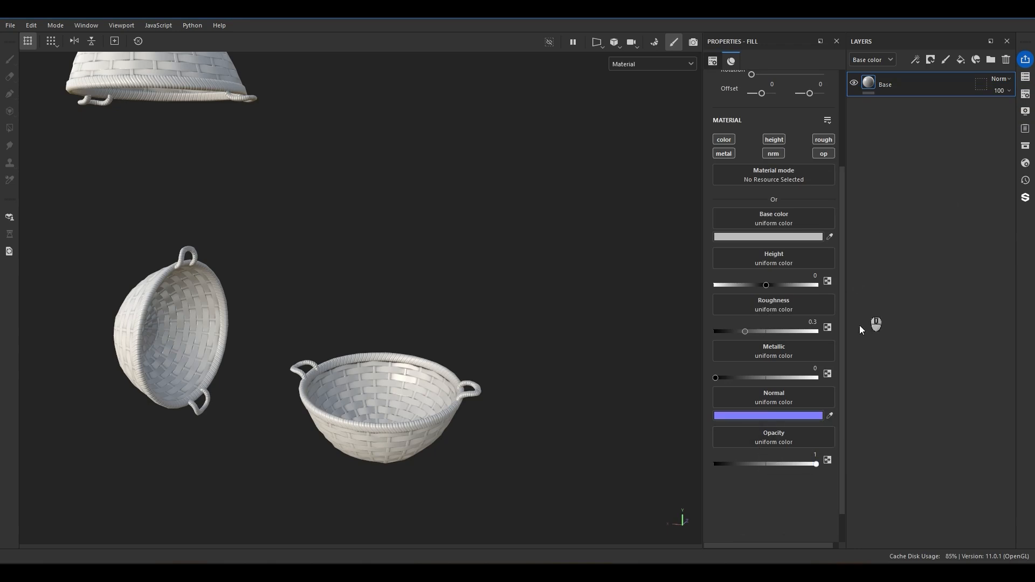
Assign the Opacity Mask from Mesh WovenBasket.002 map to the Base layer's Opacity channel.
click(788, 433)
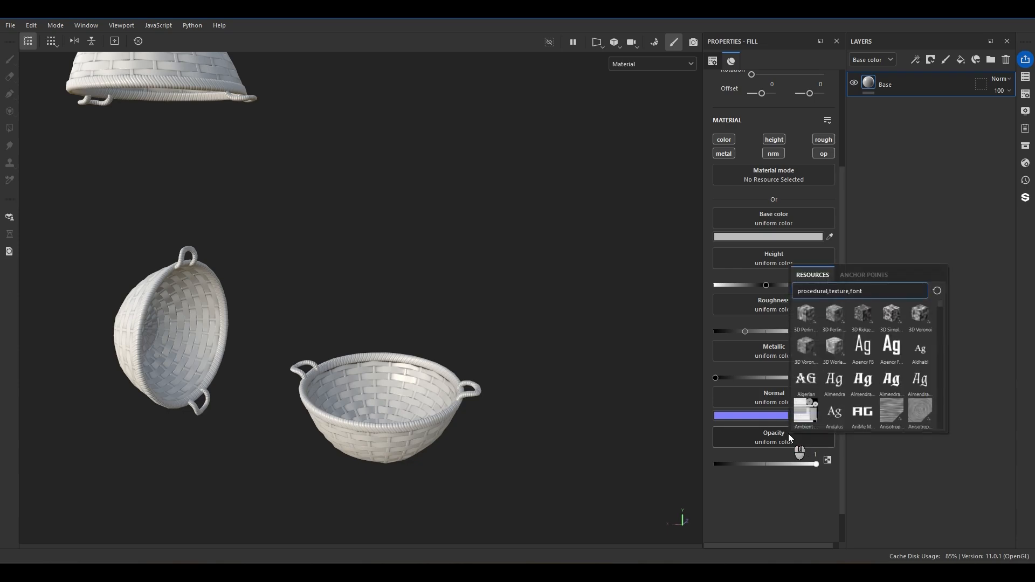
text(opac)
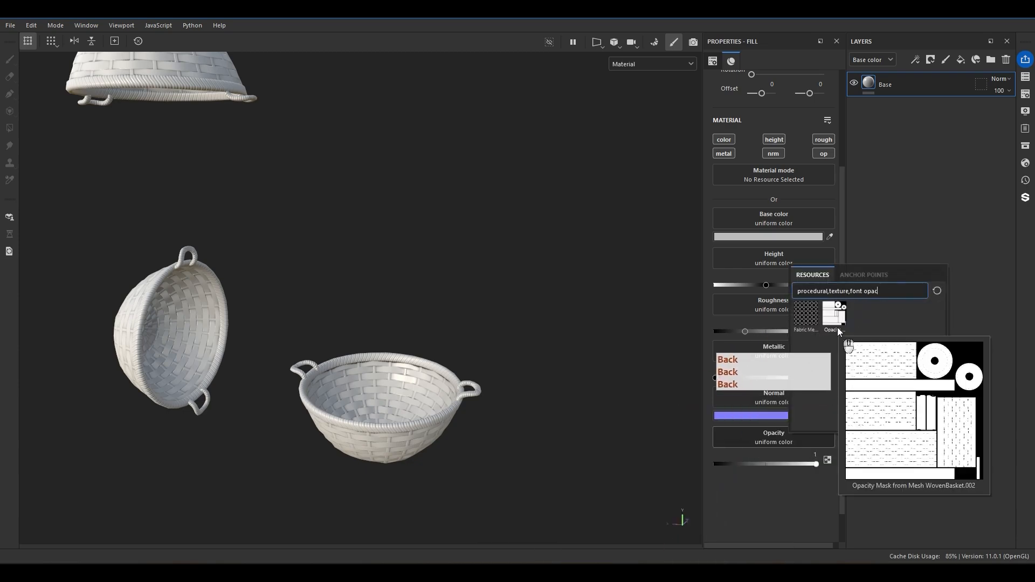
click(837, 329)
alt+drag(415, 324, 475, 335)
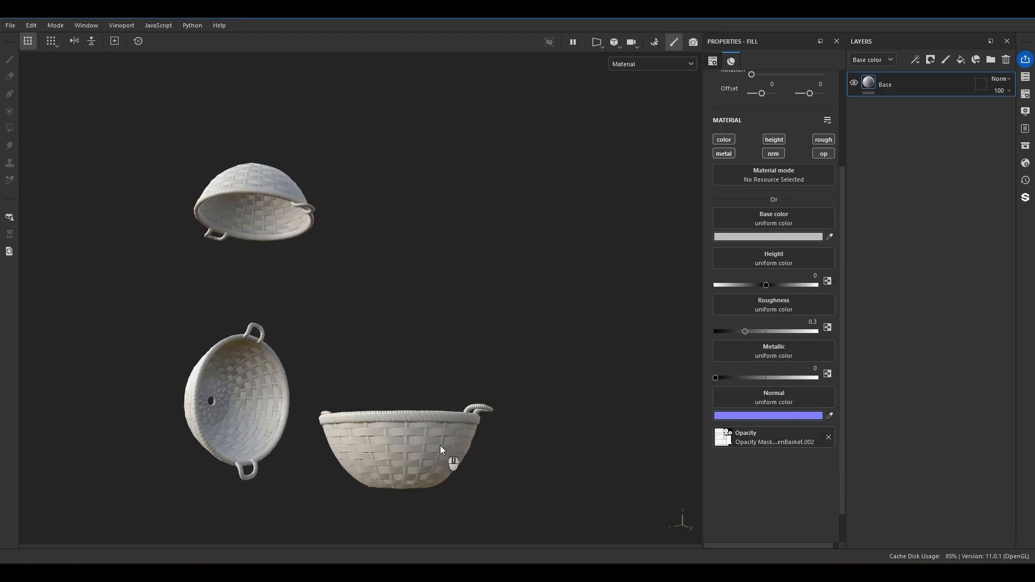
scroll(436, 455, up, 6)
alt+drag(388, 448, 500, 509)
alt+drag(352, 266, 354, 371)
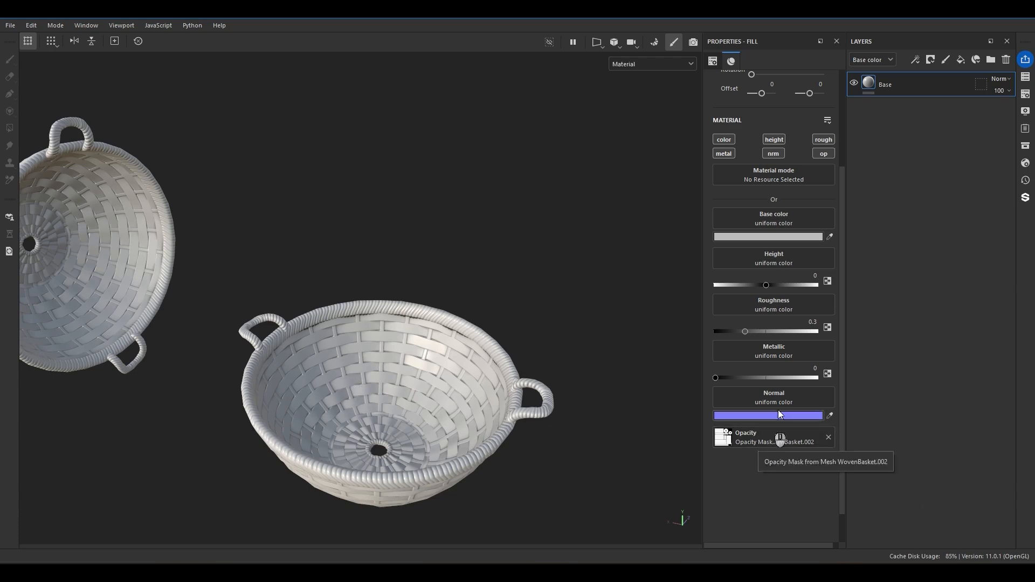
Enable alpha blending in the main shader's opacity settings, check the gaps in the basket weave and close the shader settings.
click(1025, 163)
scroll(830, 426, down, 3)
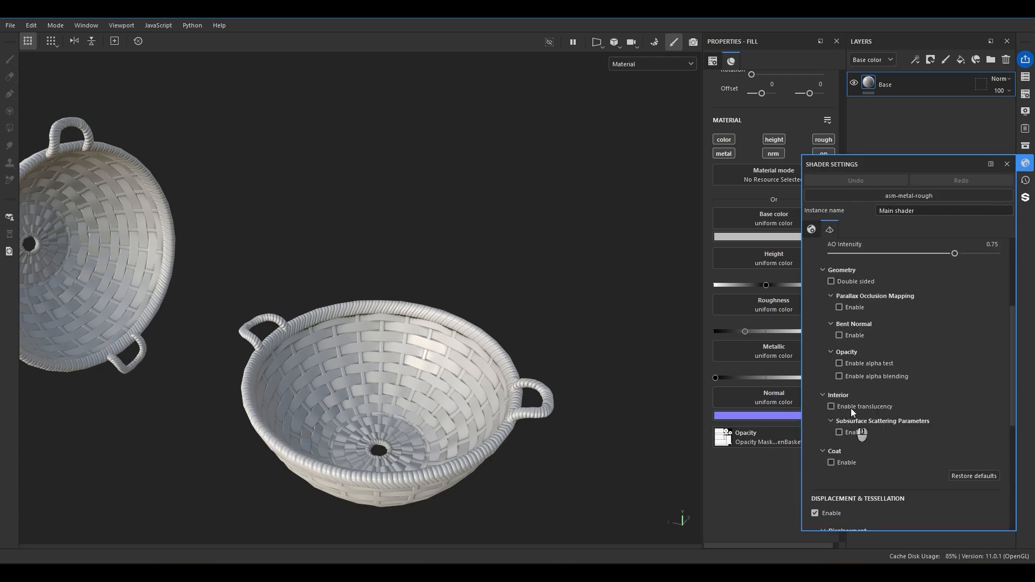
click(839, 376)
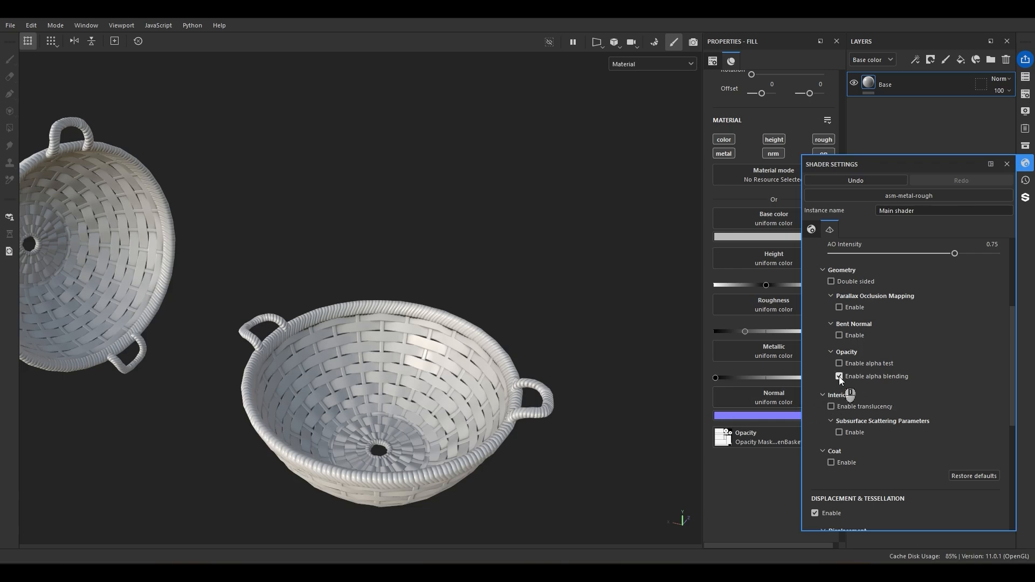
scroll(460, 395, up, 2)
scroll(460, 395, up, 5)
alt+drag(459, 394, 291, 293)
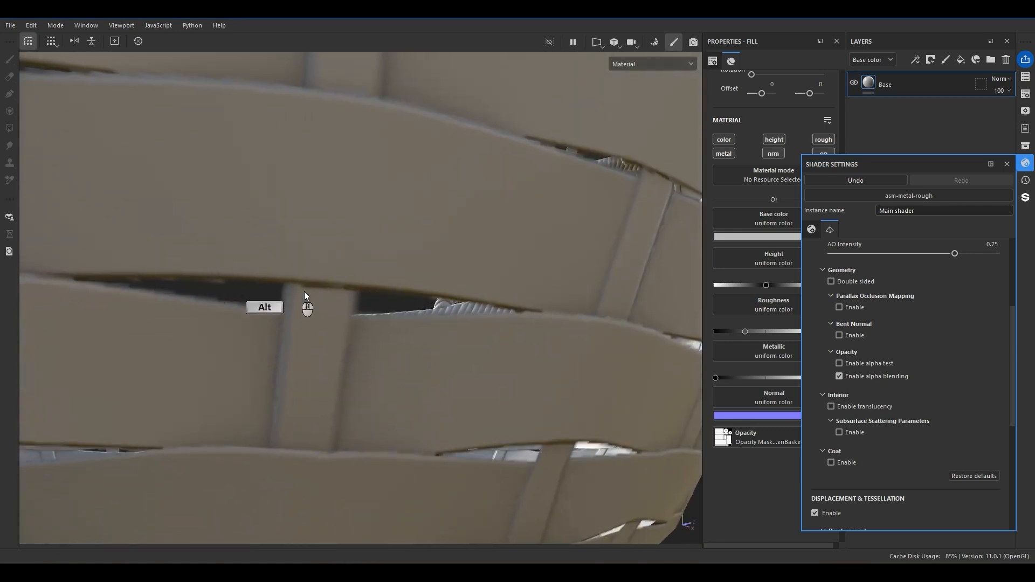
scroll(421, 356, down, 3)
alt+drag(421, 355, 446, 363)
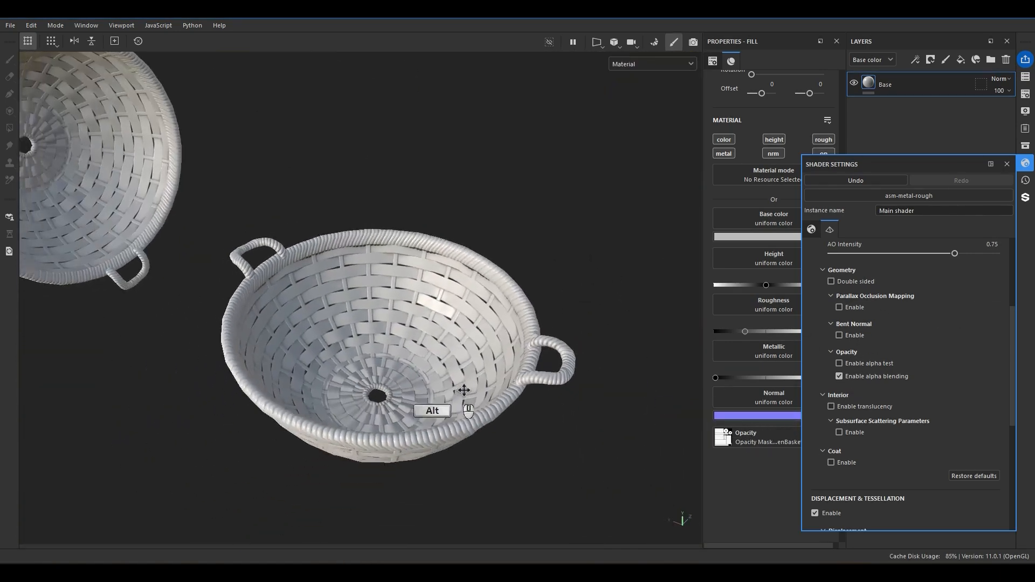
click(840, 336)
scroll(513, 215, down, 5)
alt+drag(515, 187, 498, 256)
scroll(850, 312, up, 2)
click(830, 346)
alt+drag(485, 324, 512, 426)
click(1005, 165)
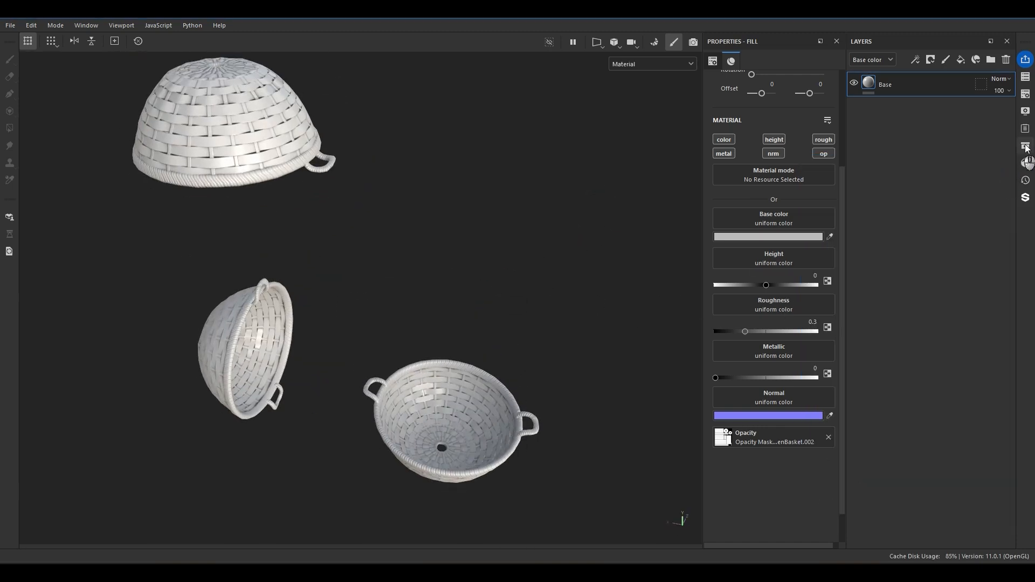
Set the environment map to Studio Tomoco with an environment rotation of 221.
click(1025, 111)
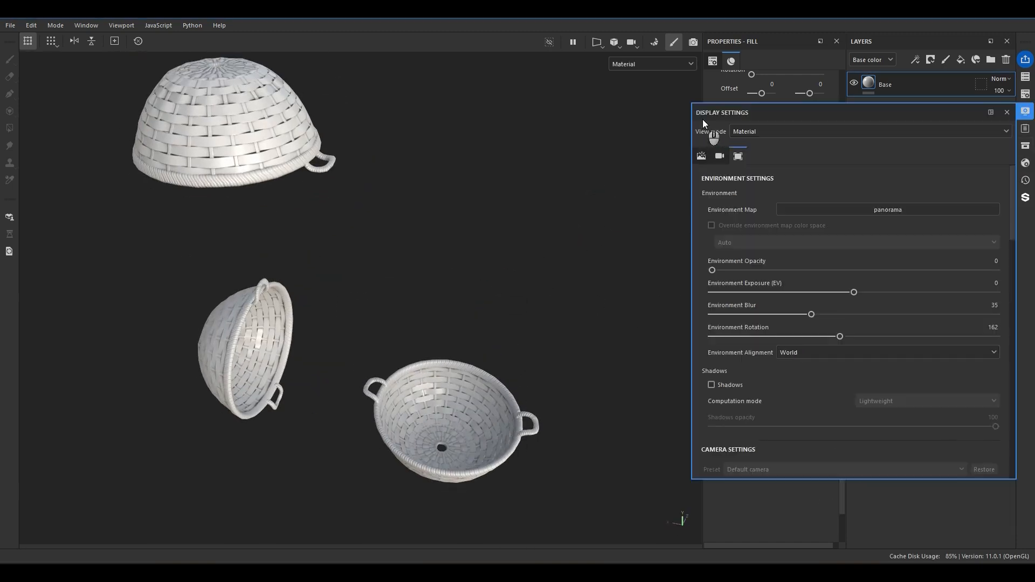
click(817, 209)
click(936, 332)
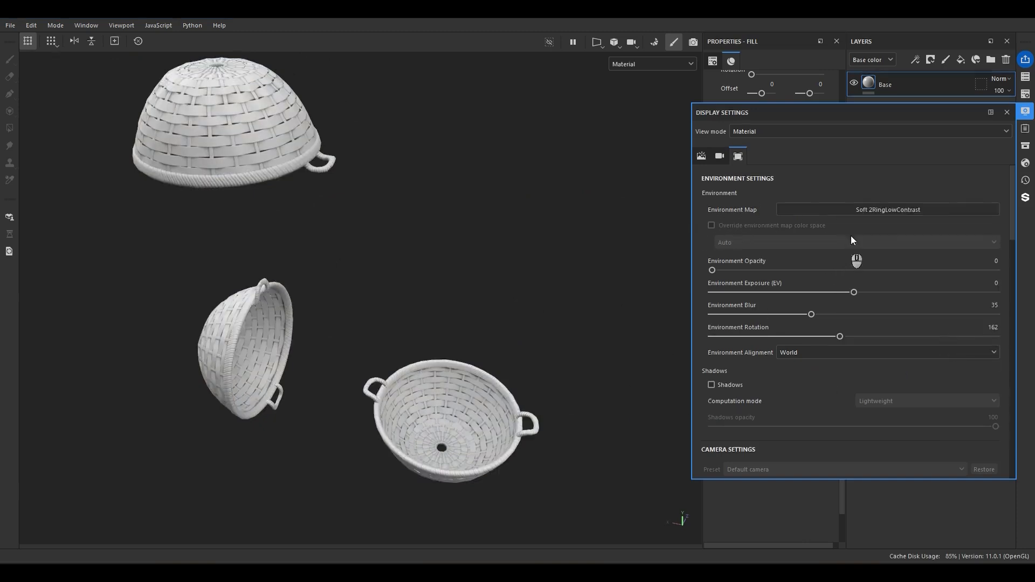
shift+right_drag(587, 374, 682, 296)
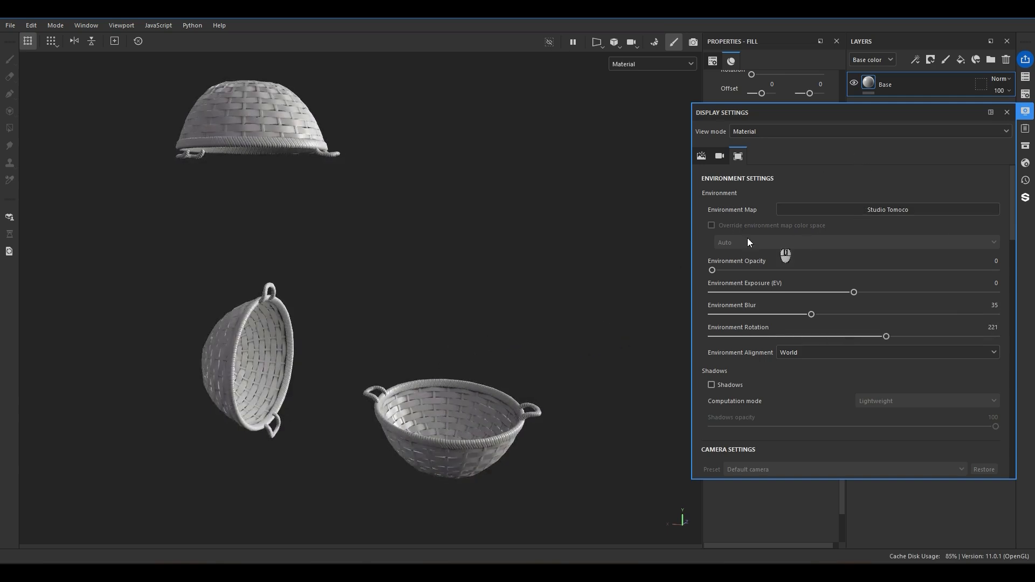
Increase the viewport camera's focal length and reframe the three baskets.
scroll(756, 392, down, 3)
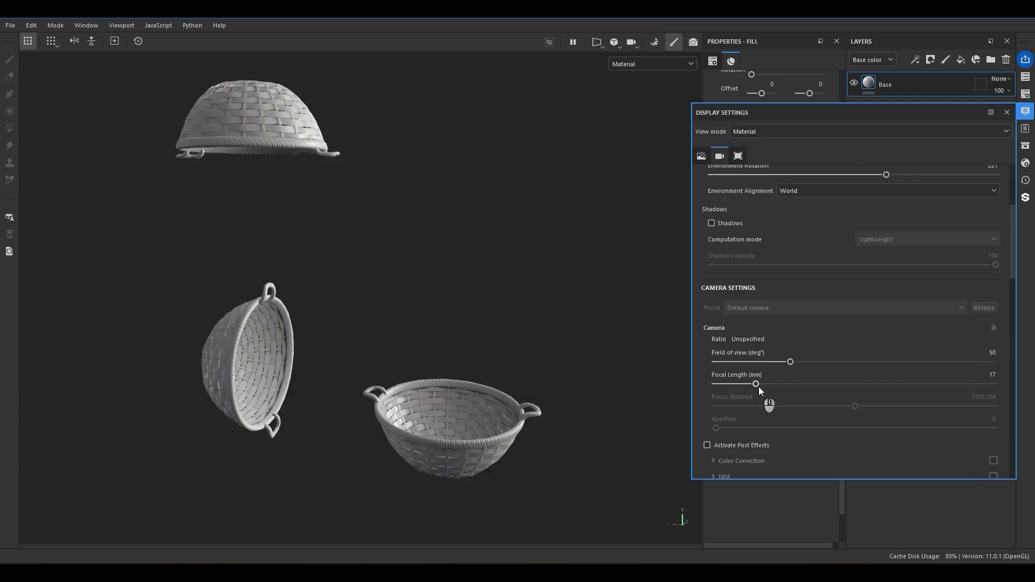
drag(758, 387, 788, 390)
alt+drag(494, 482, 500, 425)
Raise the environment opacity to 61 and check the backdrop behind the baskets.
scroll(860, 276, up, 3)
click(828, 270)
drag(791, 275, 887, 275)
alt+drag(584, 291, 469, 310)
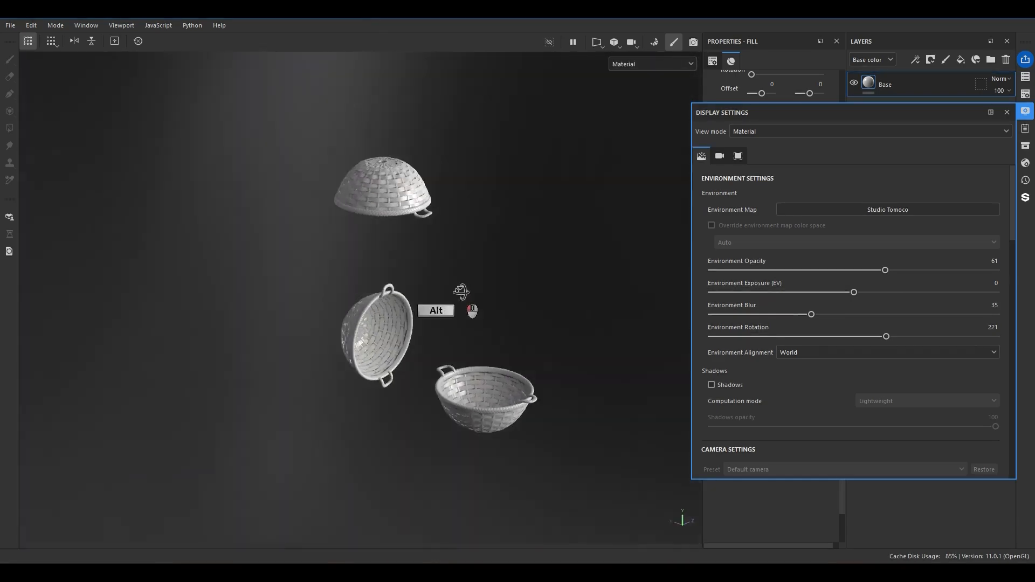
scroll(480, 412, up, 6)
alt+middle_drag(531, 457, 503, 365)
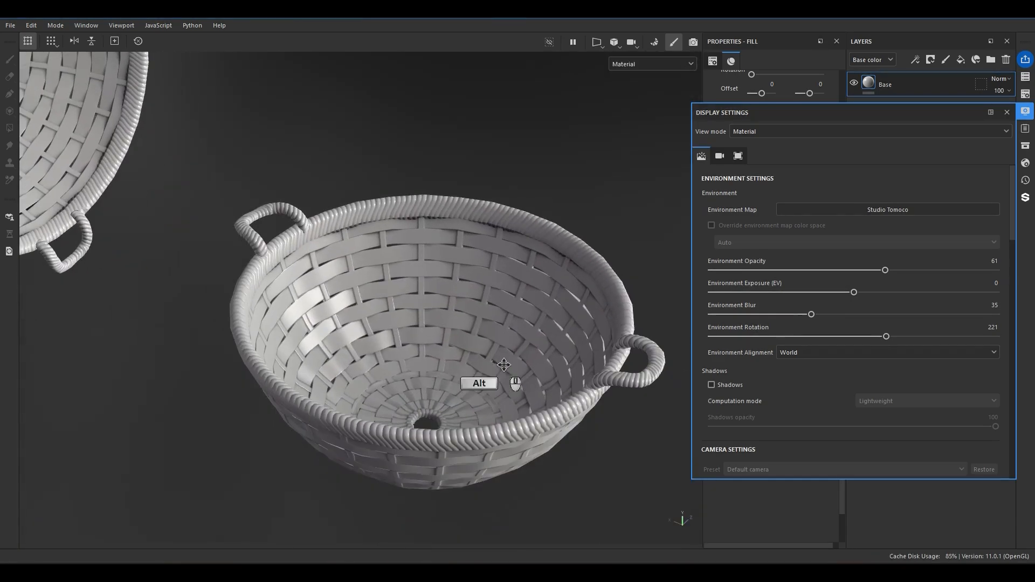
Switch the viewport's tone mapping function from Linear to the alternative one.
scroll(806, 422, down, 10)
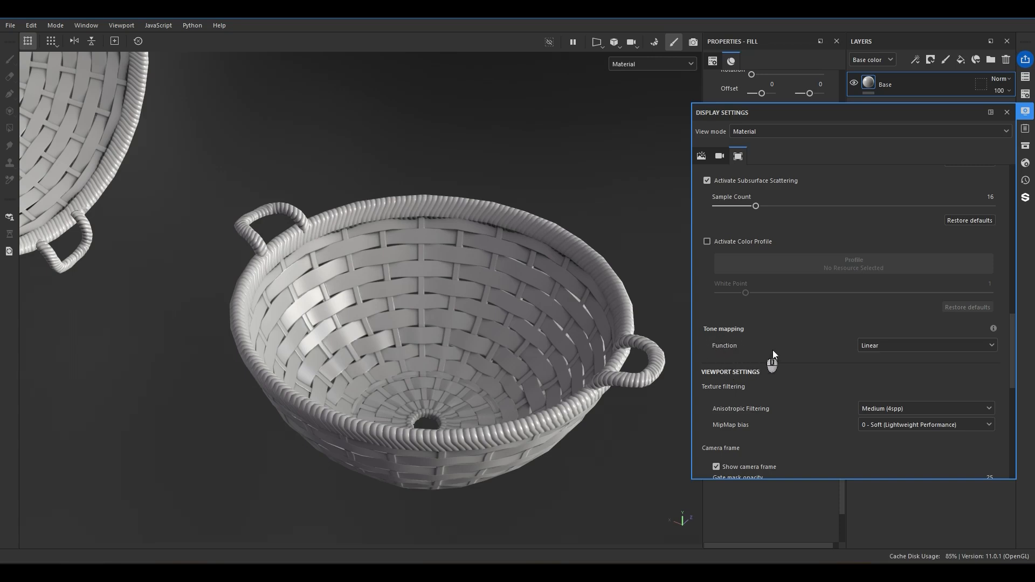
click(884, 346)
click(868, 367)
Set the environment exposure to 1 EV and close the display settings.
scroll(923, 305, up, 10)
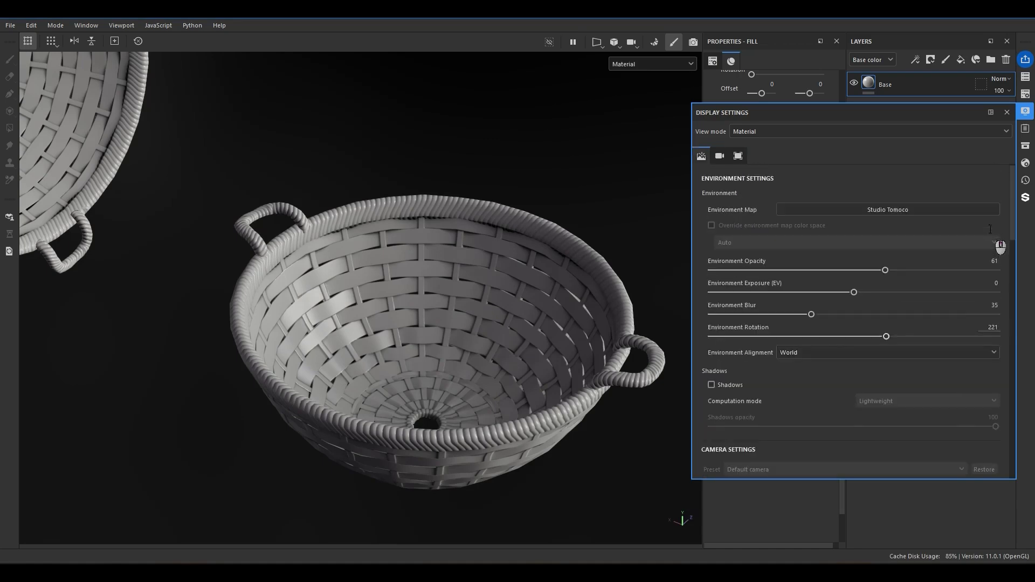
text(1)
key(Return)
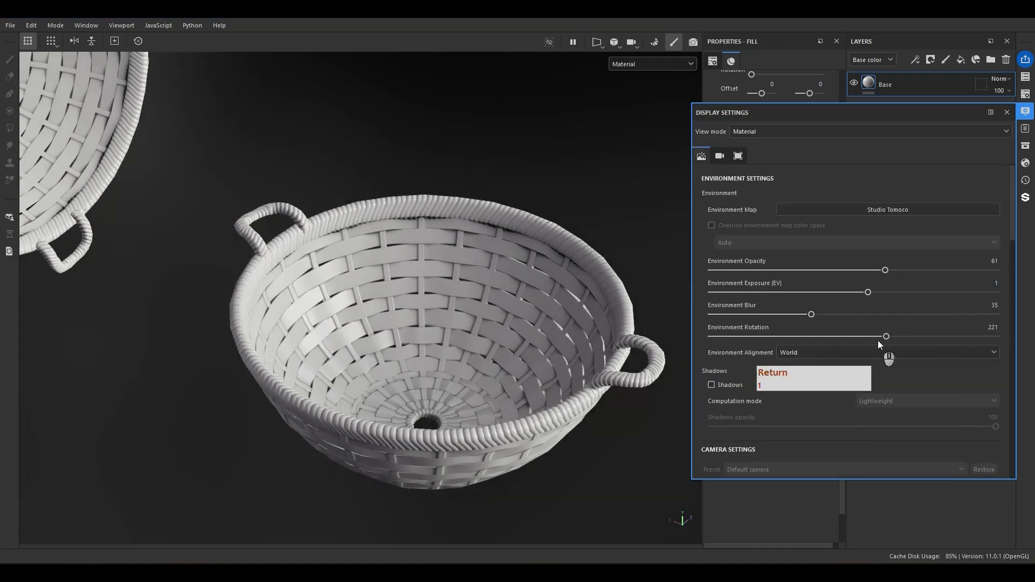
scroll(149, 294, down, 8)
alt+drag(384, 360, 398, 323)
scroll(444, 381, up, 3)
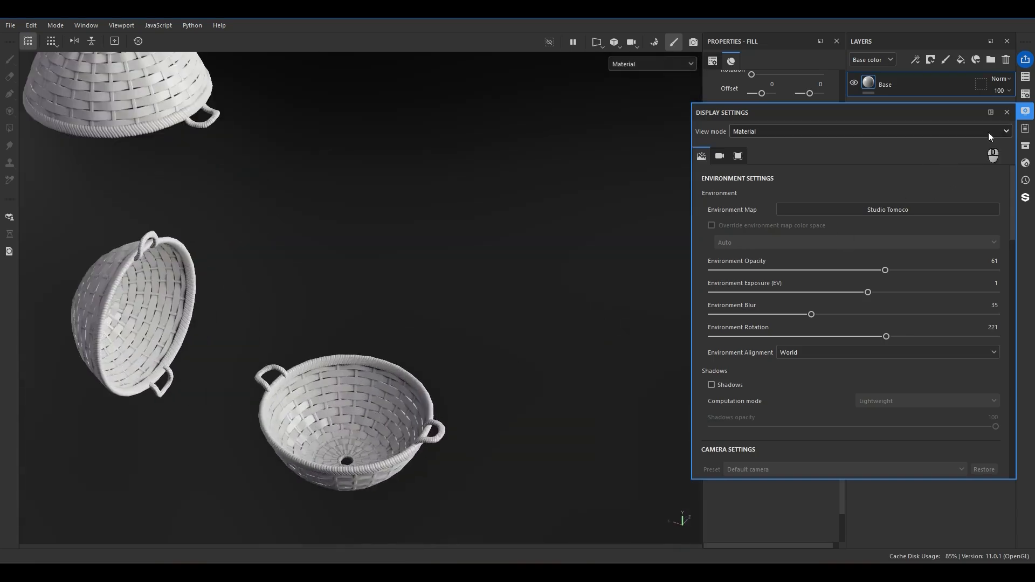
click(1006, 112)
alt+drag(410, 377, 383, 326)
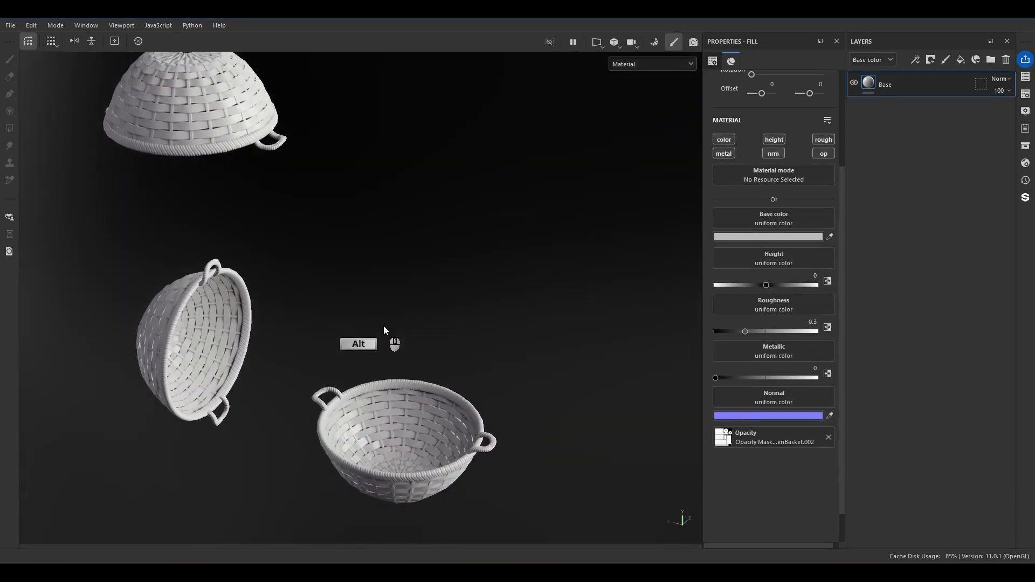
alt+middle_drag(383, 325, 397, 336)
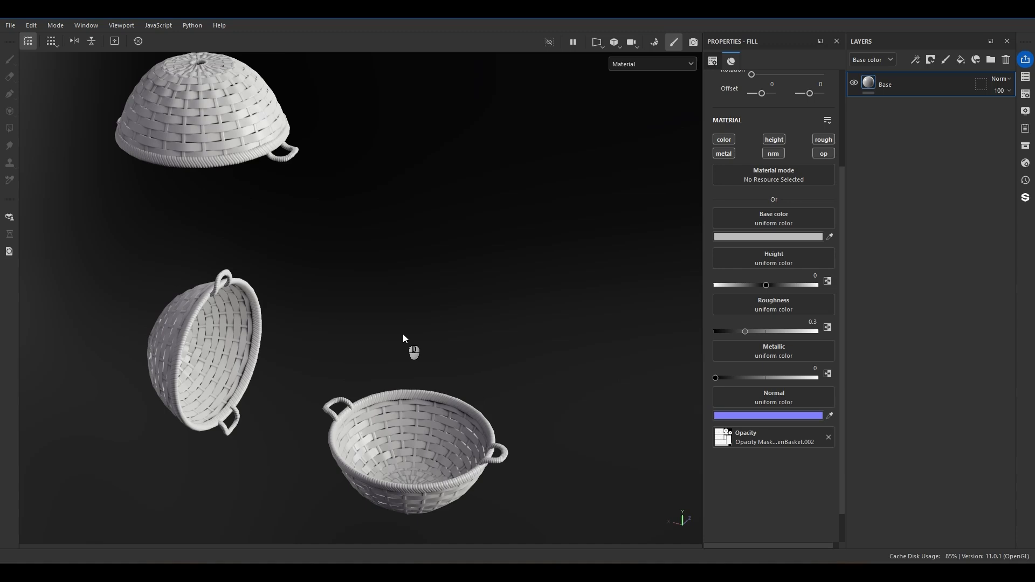
Add folders above the Base layer and name them L1, L2, L3 and L4 from the lowest up.
click(992, 59)
click(992, 60)
click(993, 59)
click(992, 60)
double_click(900, 163)
text(L1)
key(Return)
double_click(903, 136)
text(L2)
key(Return)
double_click(908, 112)
text(L3)
key(Return)
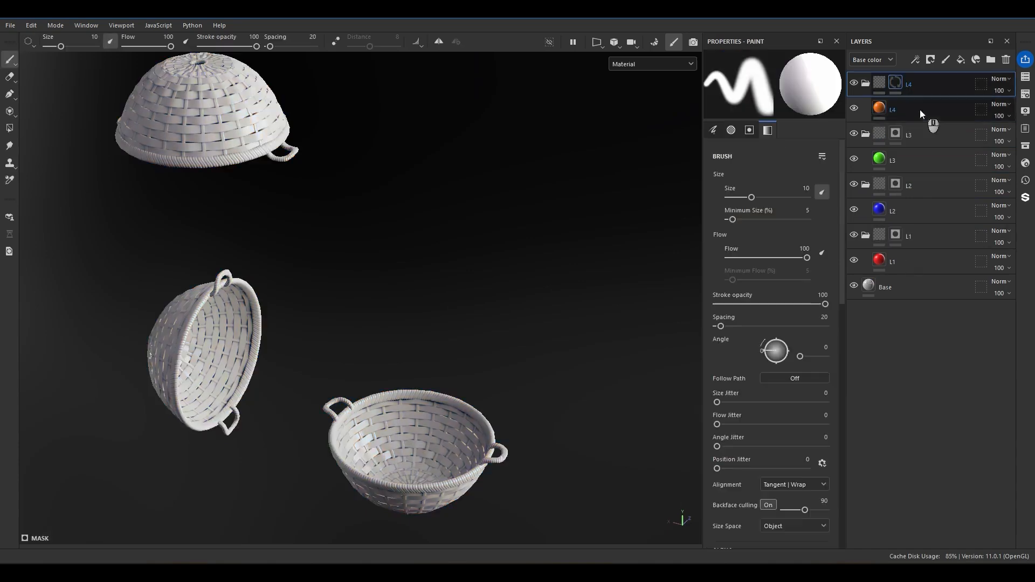
Add a color selection effect to the mask of folder L1.
alt+middle_drag(406, 350, 457, 317)
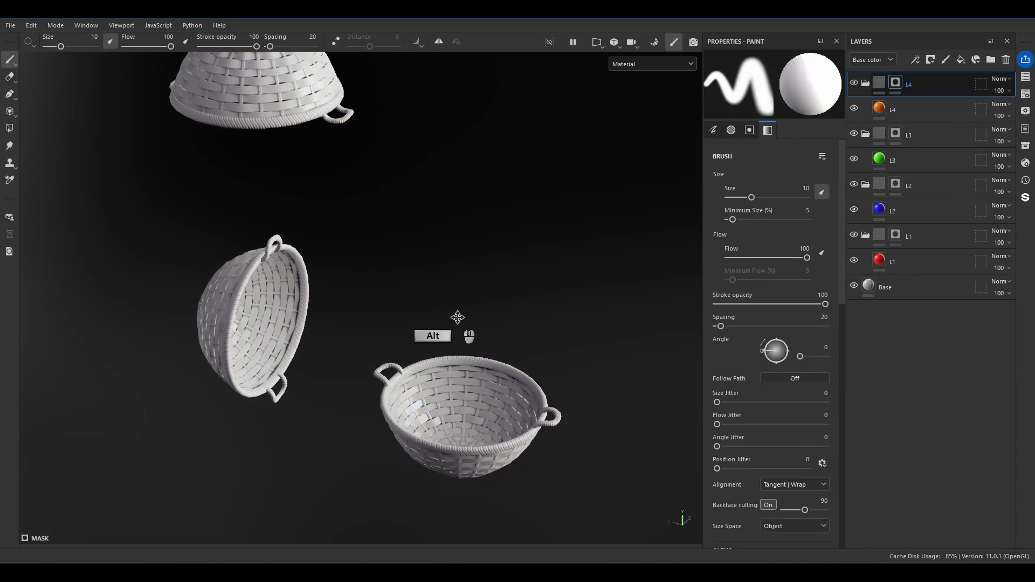
click(900, 238)
right_click(900, 239)
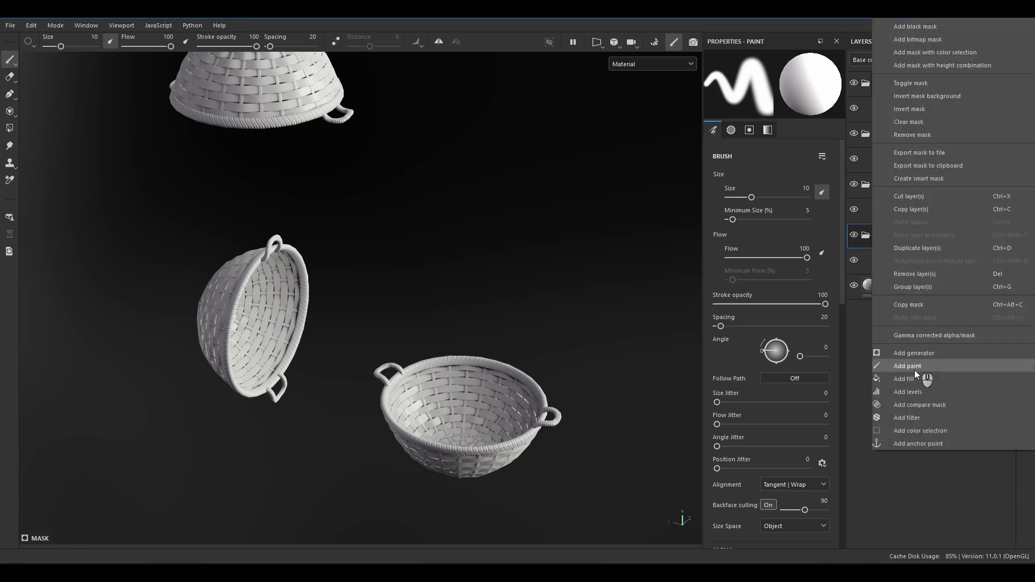
click(908, 433)
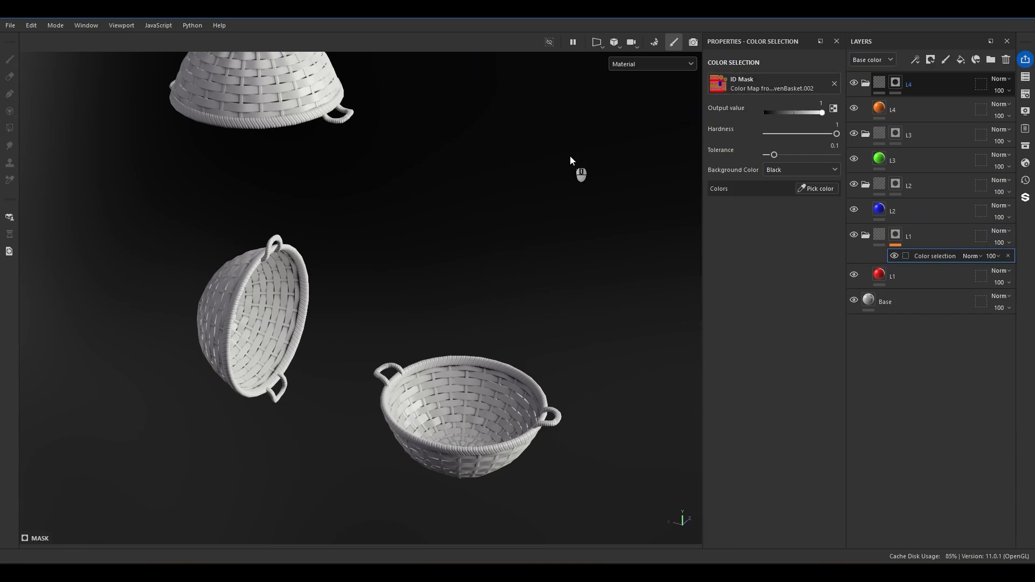
Show the ID map, pick the orange strips for L1's color selection and preview the mask on the basket.
key(b)
key(b)
key(b)
alt+drag(571, 157, 485, 394)
scroll(503, 447, up, 3)
scroll(503, 446, up, 4)
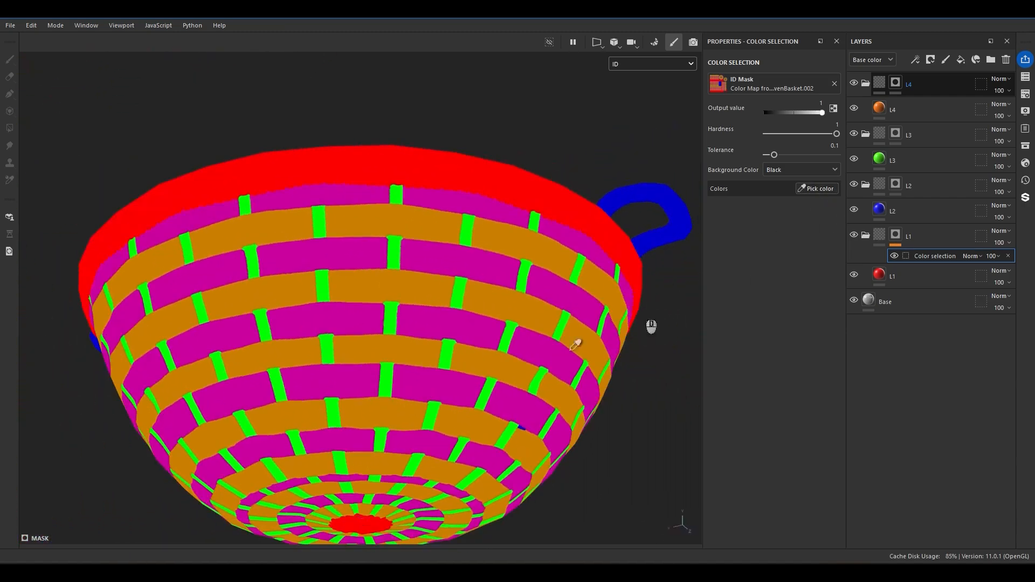
click(420, 350)
click(896, 235)
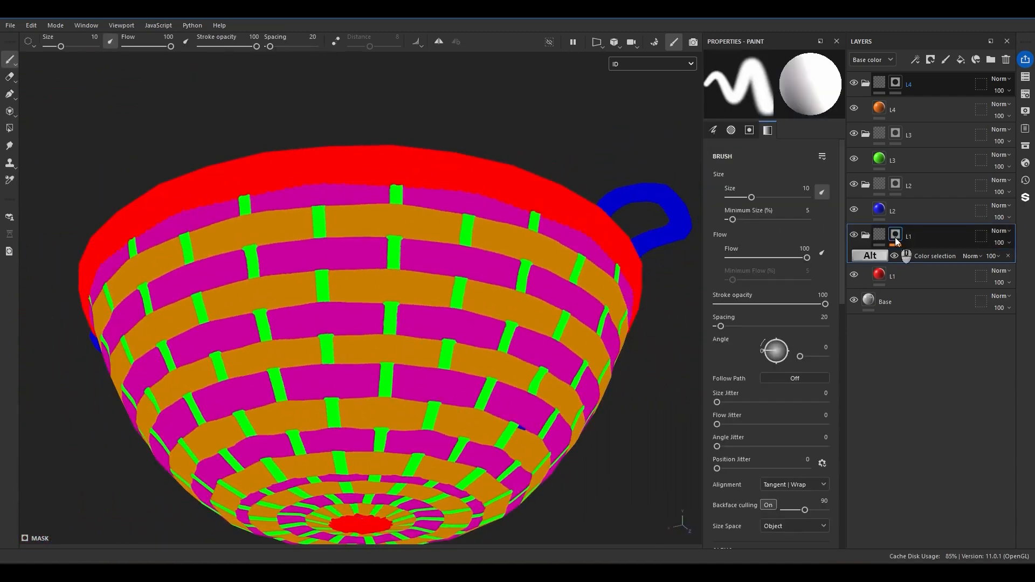
alt+click(896, 235)
alt+drag(470, 286, 544, 380)
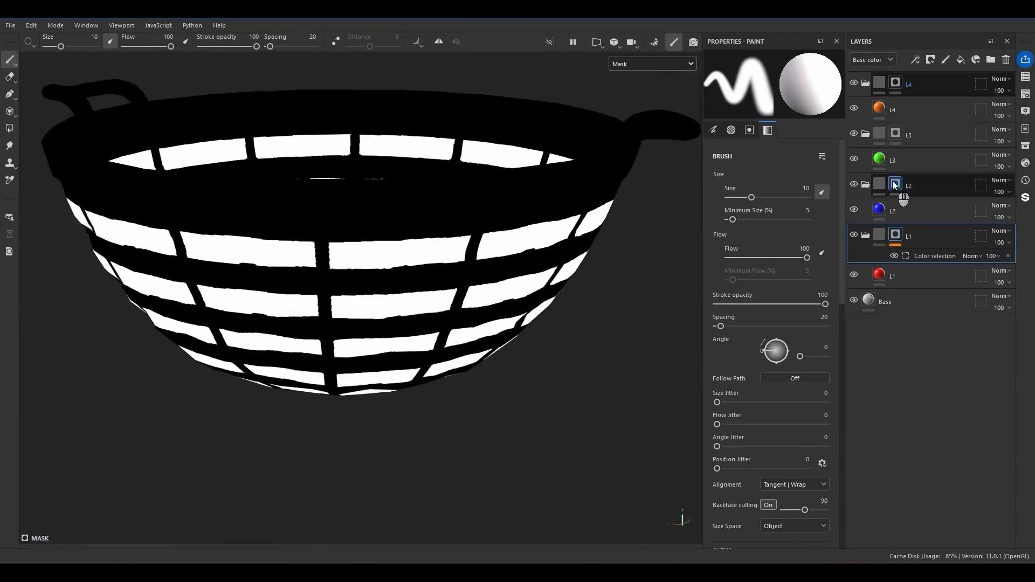
Add a color selection to folder L2's mask, pick the magenta strips from the ID map and collapse the folder.
right_click(896, 185)
click(927, 431)
click(450, 235)
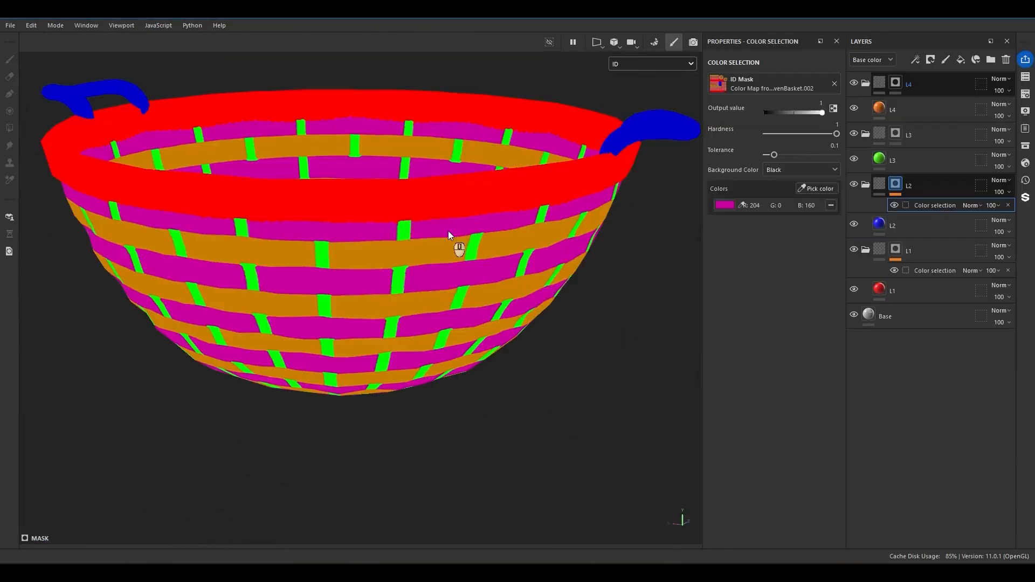
alt+click(882, 200)
click(865, 184)
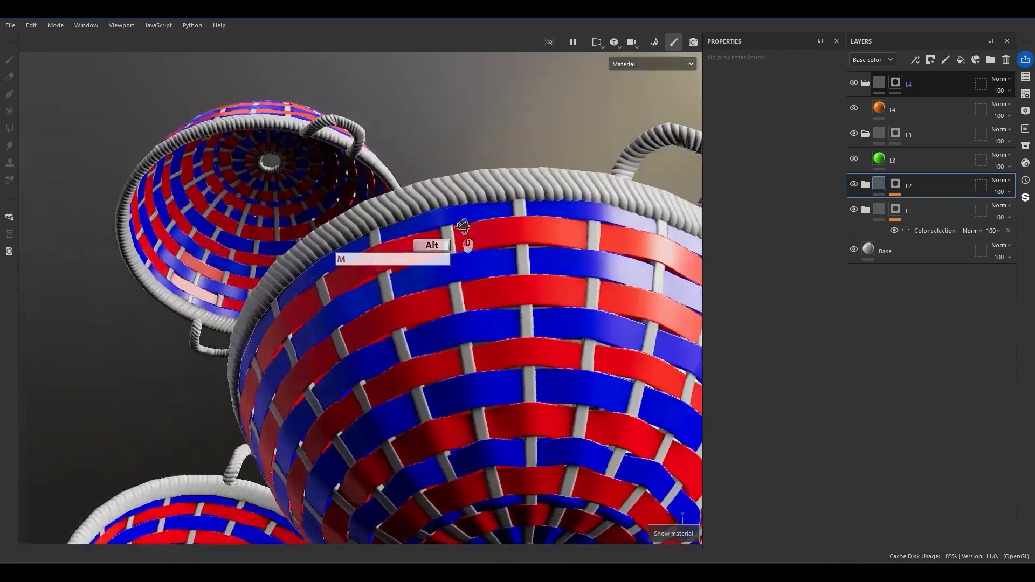
alt+drag(462, 226, 536, 335)
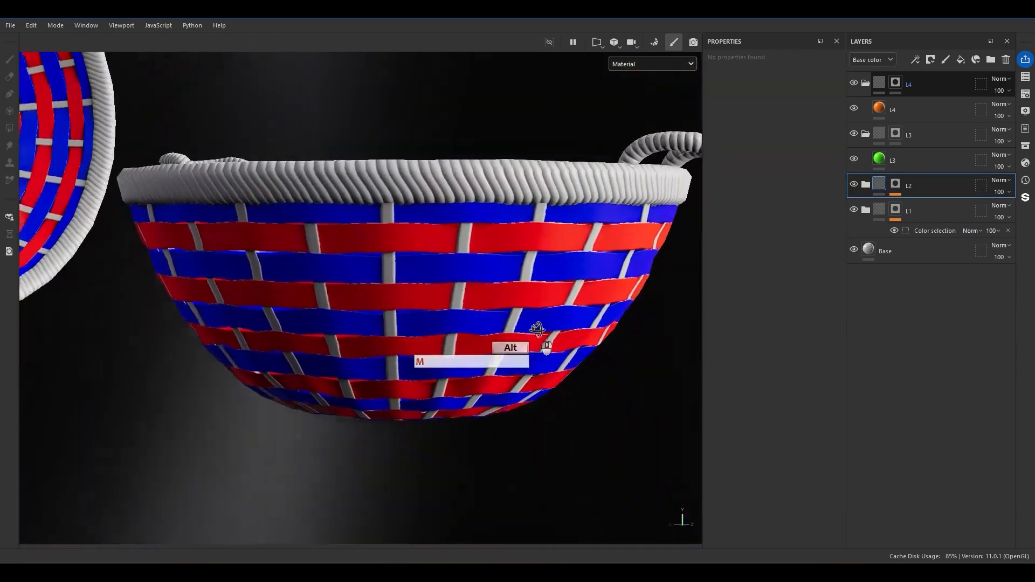
Add a color selection to folder L3's mask, pick the green upright strips and collapse the folder.
click(890, 137)
right_click(893, 135)
click(936, 554)
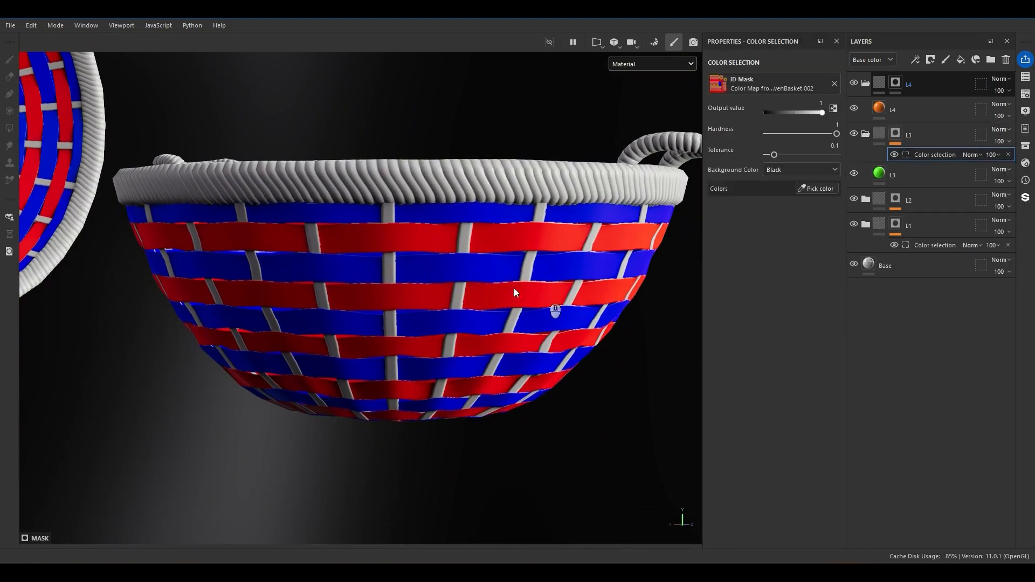
click(465, 242)
alt+drag(388, 323, 531, 314)
click(865, 134)
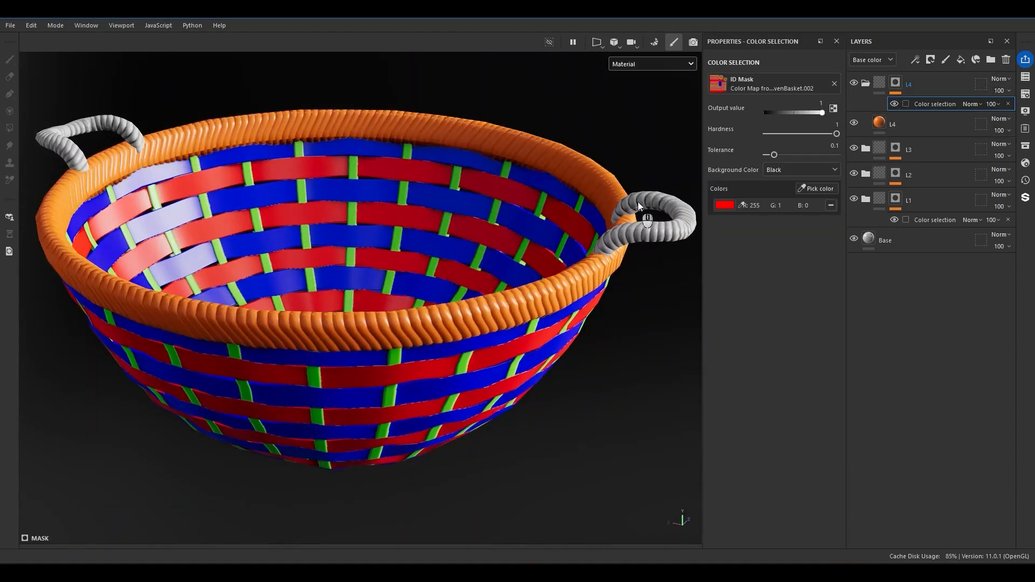
Pick the red rim and blue handle ID colors for folder L4's color selection and collapse the folder.
click(811, 190)
click(674, 199)
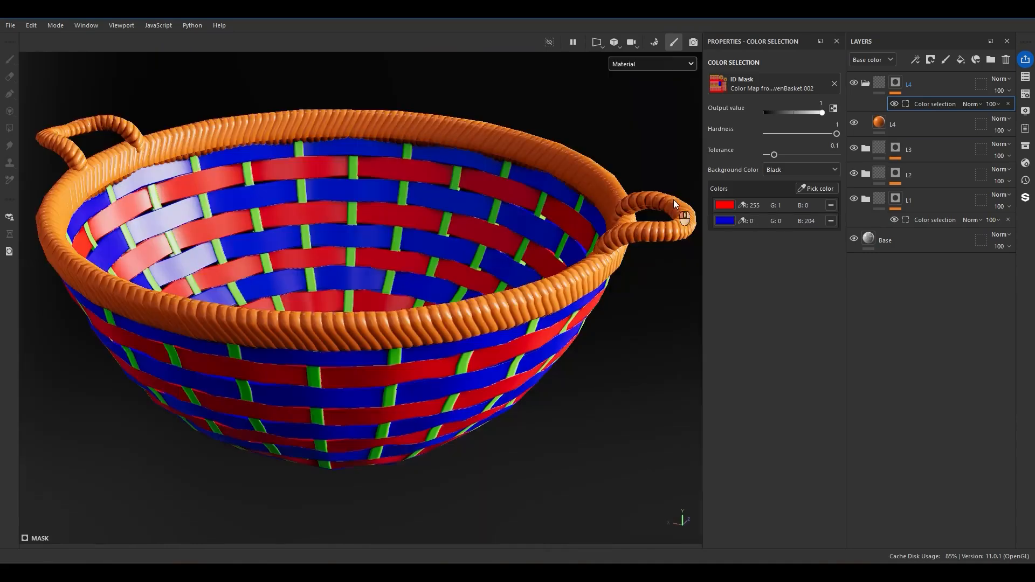
alt+drag(609, 162, 651, 126)
click(879, 84)
click(865, 83)
Select folder L1 and review the color-coded basket parts from several angles.
click(880, 158)
scroll(425, 396, down, 3)
alt+drag(424, 396, 452, 307)
scroll(420, 199, down, 3)
alt+middle_drag(421, 199, 399, 286)
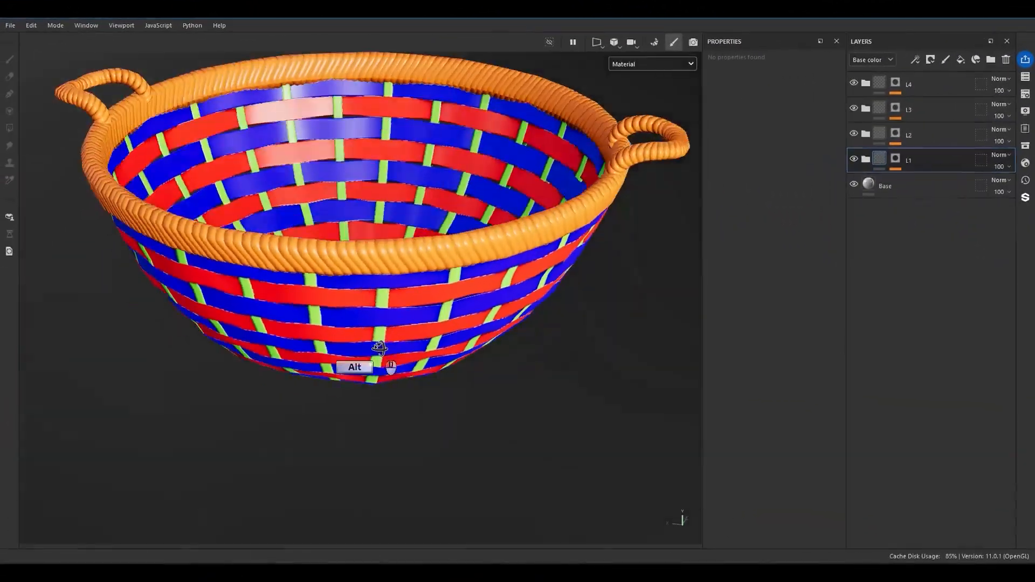
alt+drag(338, 349, 376, 326)
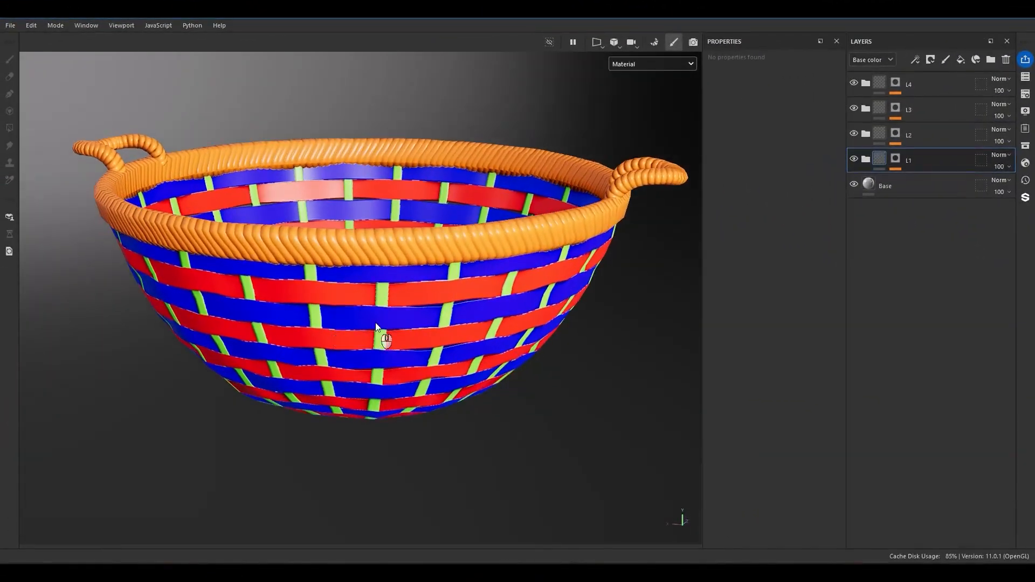
Open folder L1 and assign the Wood Rough material to its red fill layer by searching the material resources for "wood".
scroll(524, 302, down, 3)
alt+drag(525, 288, 536, 276)
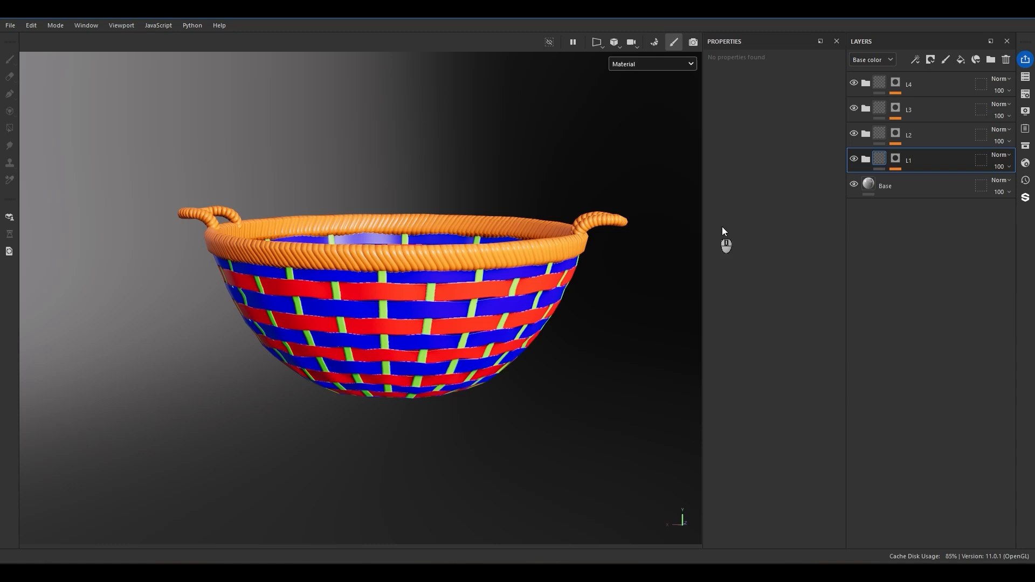
click(865, 159)
click(899, 189)
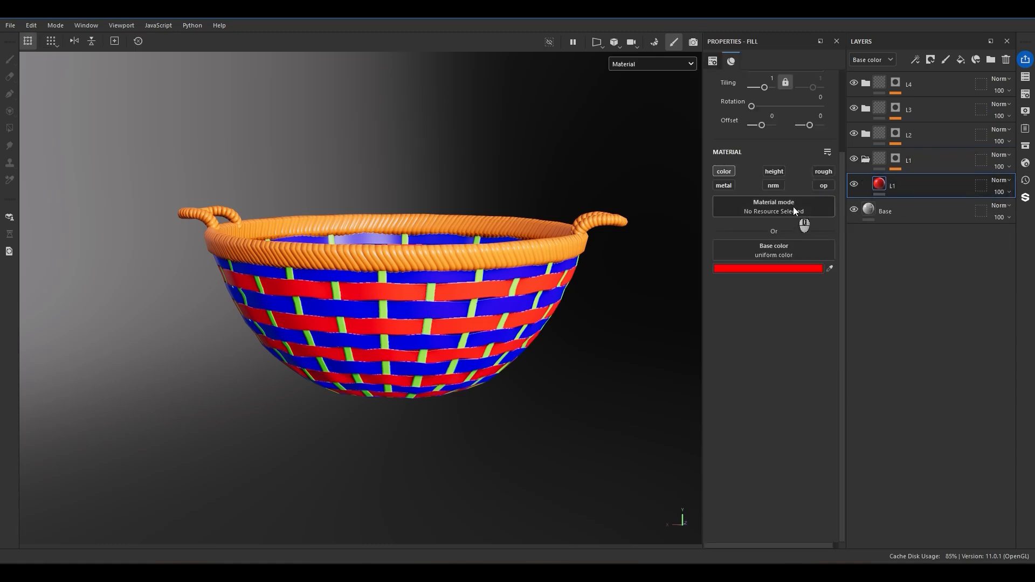
click(794, 206)
text(wood)
mouse_move(838, 292)
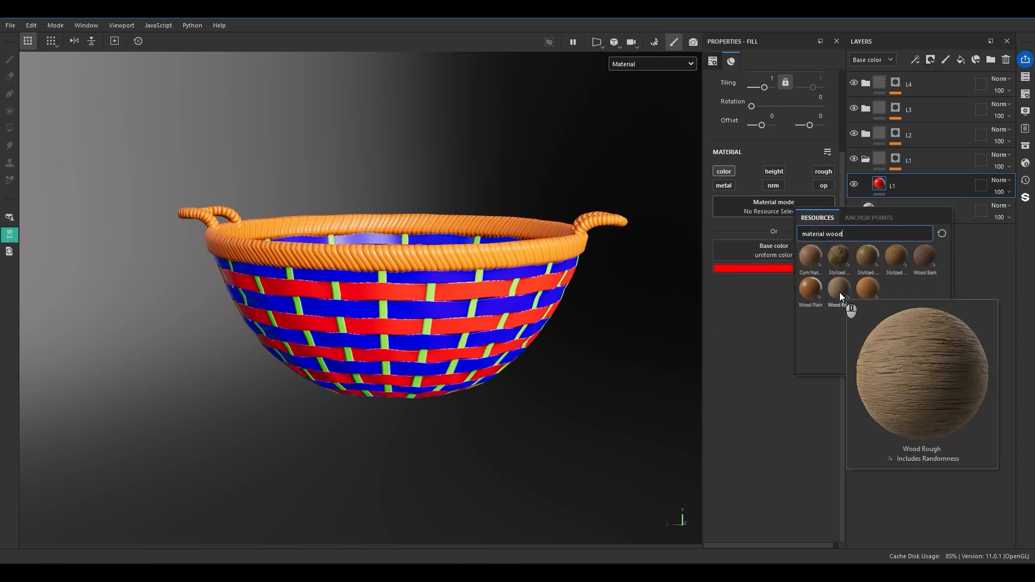
click(840, 292)
Examine the wood texture on the basket strips up close from several angles and review the material's parameters.
alt+drag(612, 347, 509, 260)
scroll(487, 338, up, 4)
alt+drag(504, 329, 468, 340)
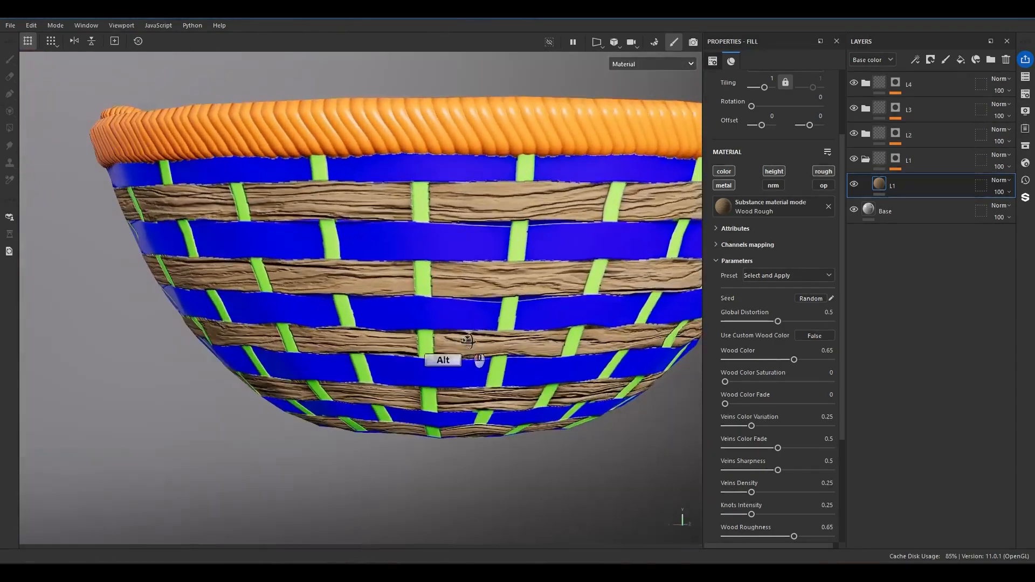
key(ctrl+z)
key(ctrl+z)
key(ctrl+z)
key(ctrl+z)
scroll(747, 407, down, 5)
alt+drag(514, 166, 549, 247)
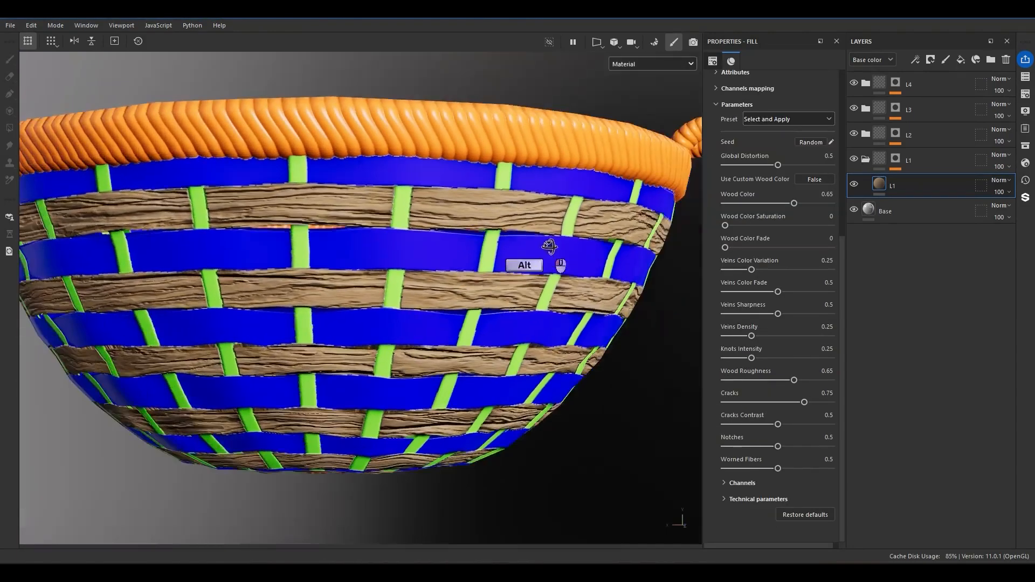
scroll(503, 216, up, 3)
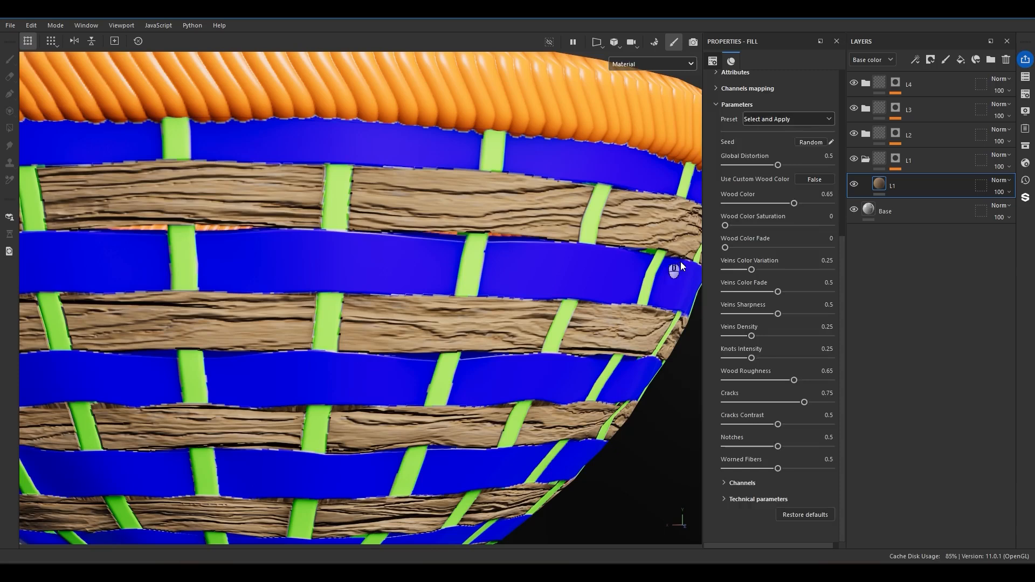
scroll(726, 276, up, 5)
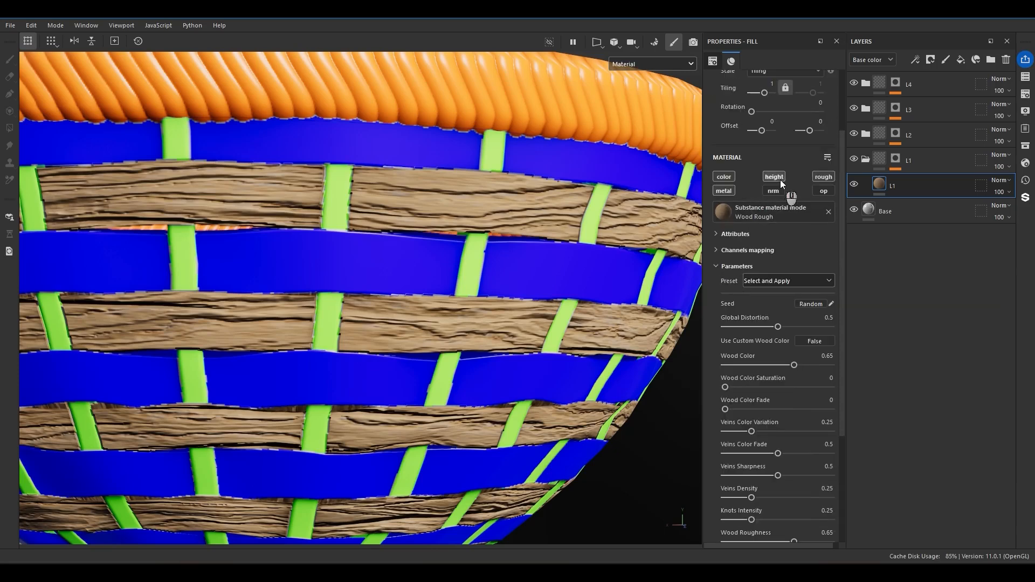
Toggle the height channel of the L1 wood fill off and on to compare the relief on the strips.
click(778, 178)
click(775, 178)
click(774, 178)
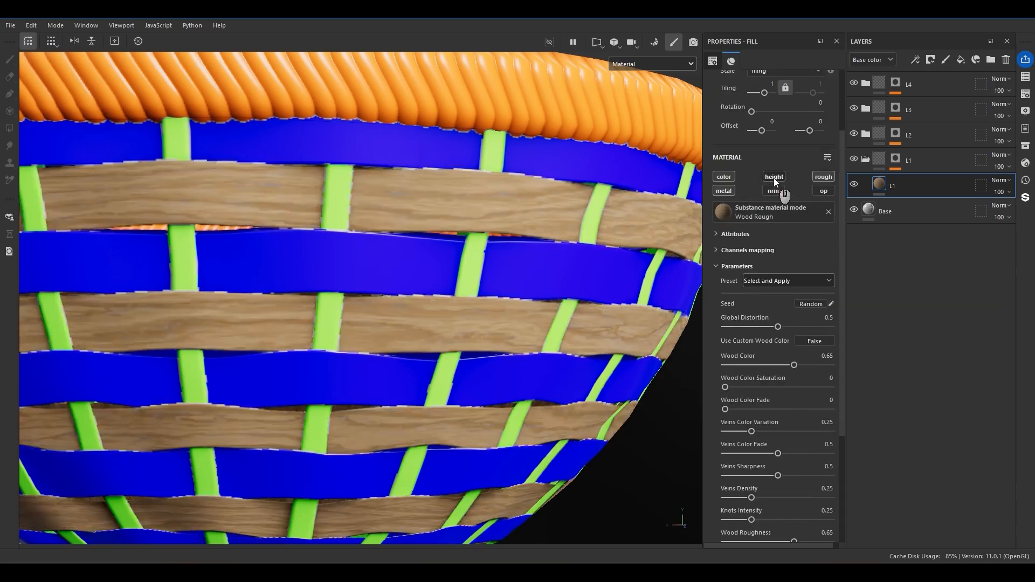
click(774, 178)
Expand the L1 wood's technical parameters, try lowering the Height Range and undo it.
scroll(757, 250, down, 5)
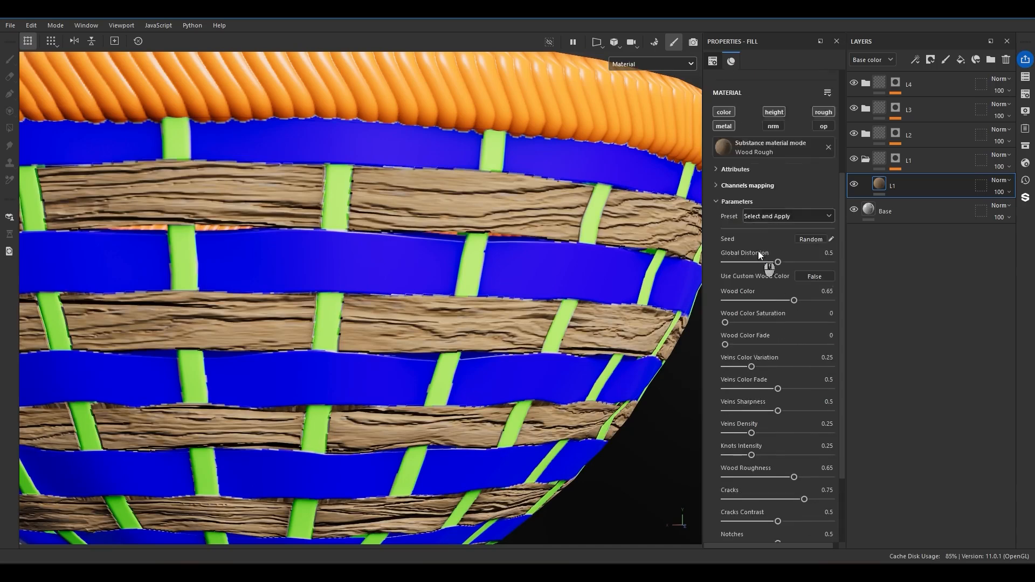
click(755, 501)
scroll(749, 493, down, 5)
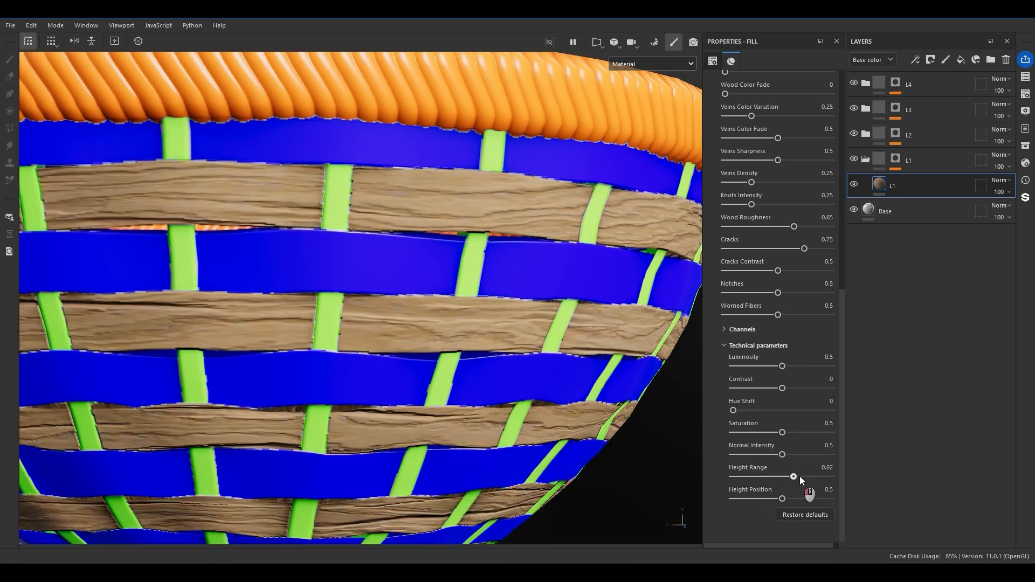
key(ctrl+z)
Try adjusting the L1 fill's opacity for the Height channel, undo it and return the layer list to Base color.
click(878, 61)
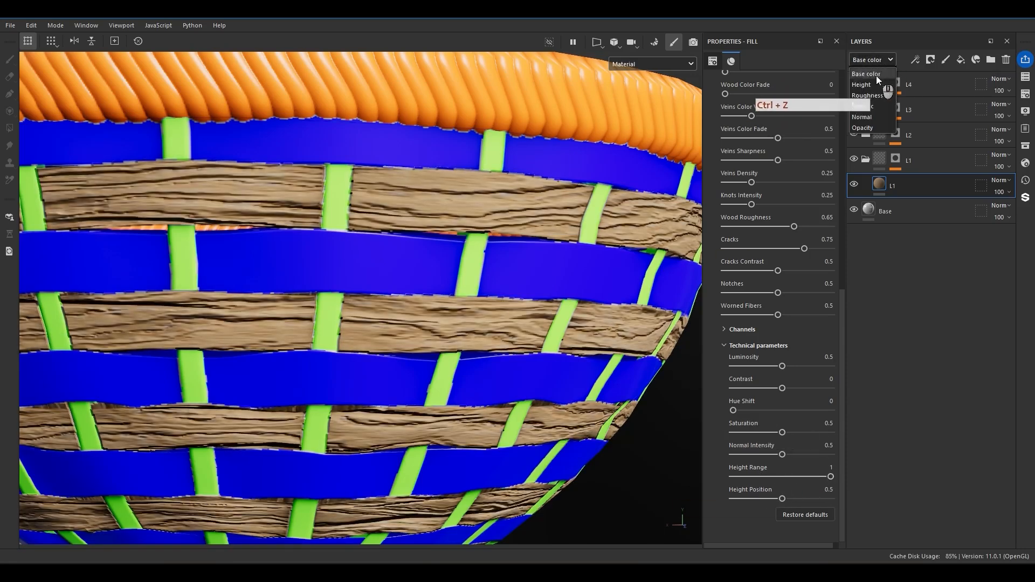
click(868, 86)
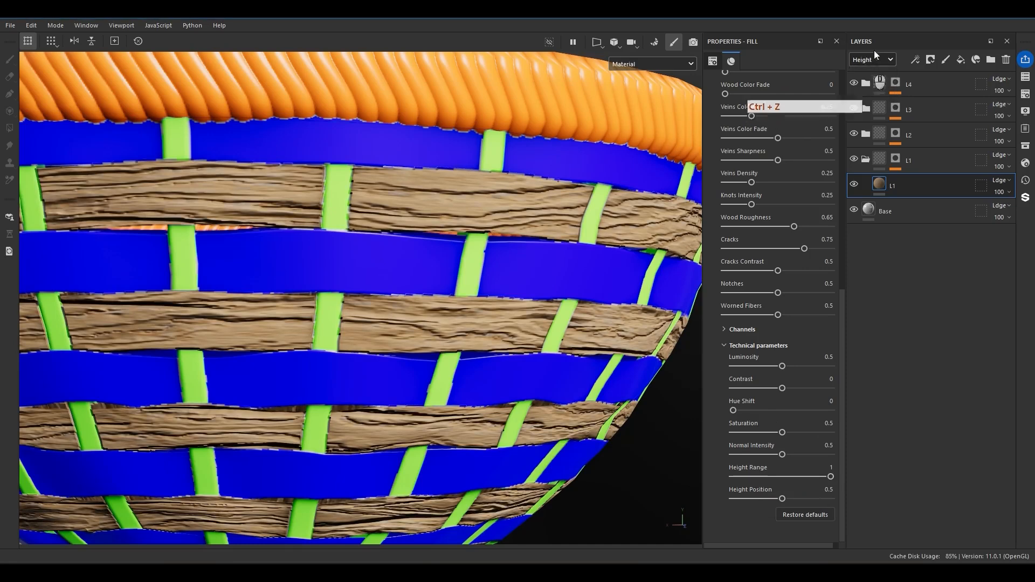
drag(1008, 212, 993, 211)
key(ctrl+z)
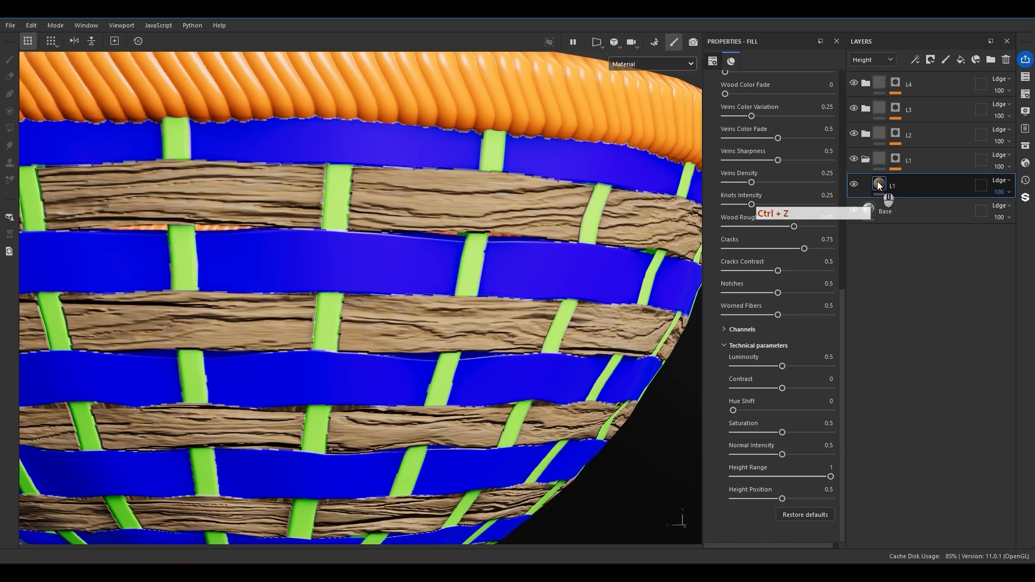
click(872, 60)
click(873, 74)
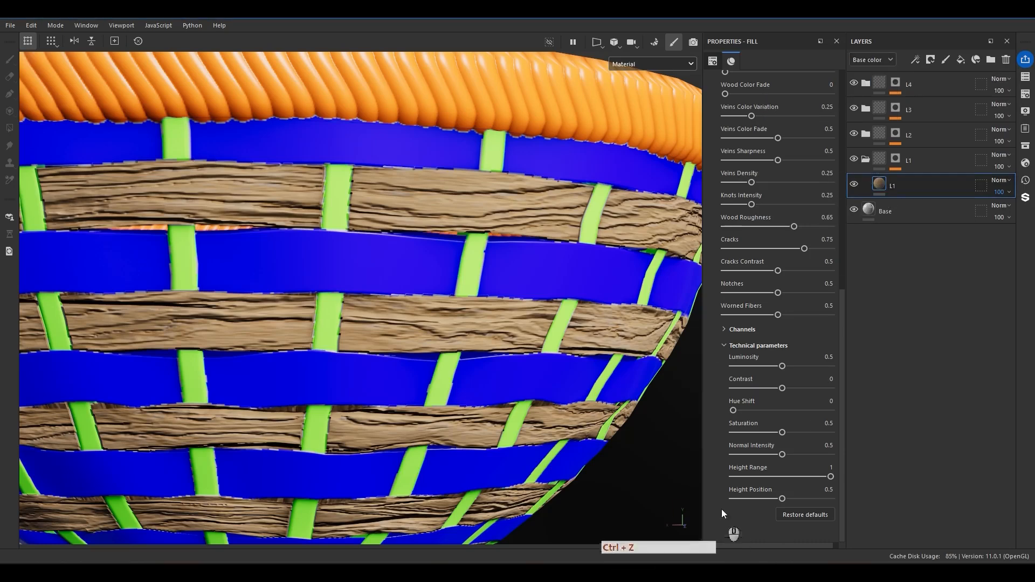
Reduce the L1 wood fill's Height Range to 0.19 and set its UV tiling to 6.
drag(777, 480, 752, 477)
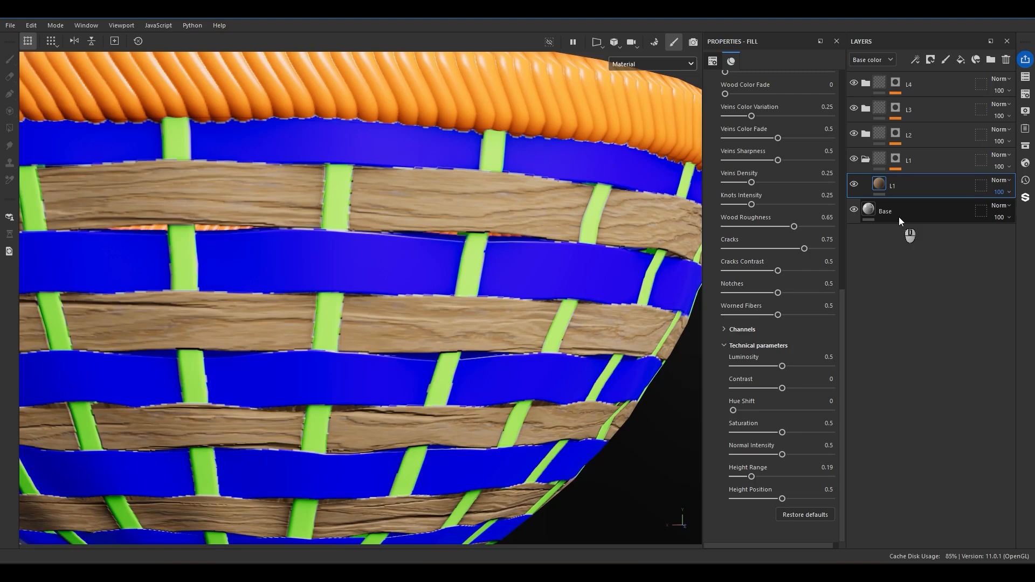
scroll(771, 232, up, 10)
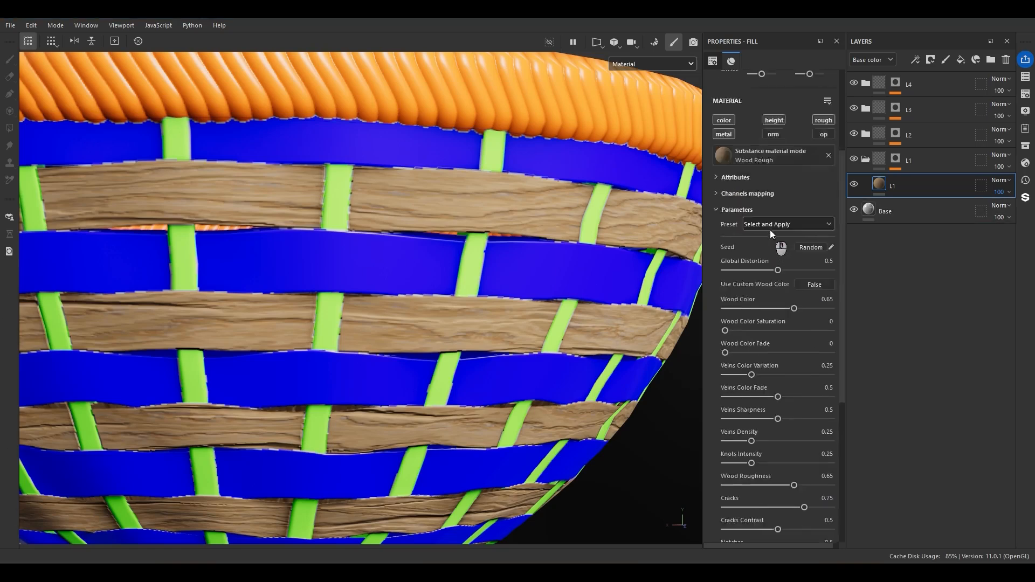
double_click(772, 176)
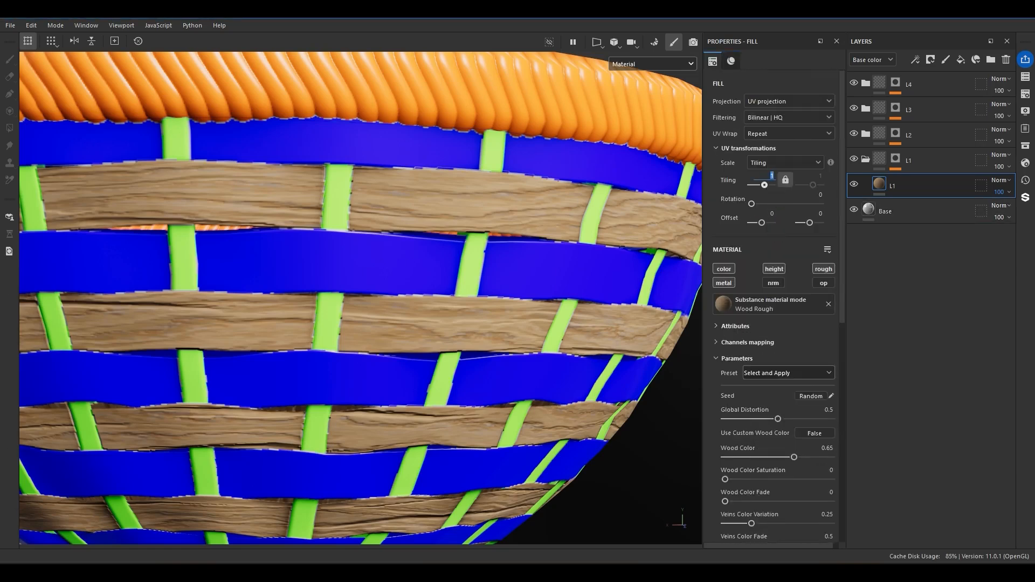
text(5)
key(Return)
key(KP_5)
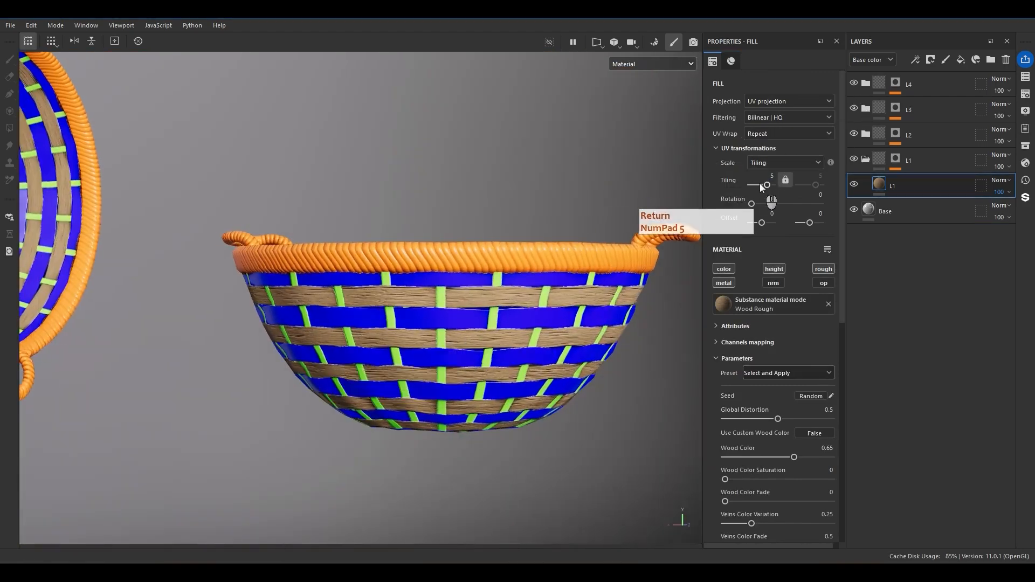
click(758, 180)
text(6)
key(Return)
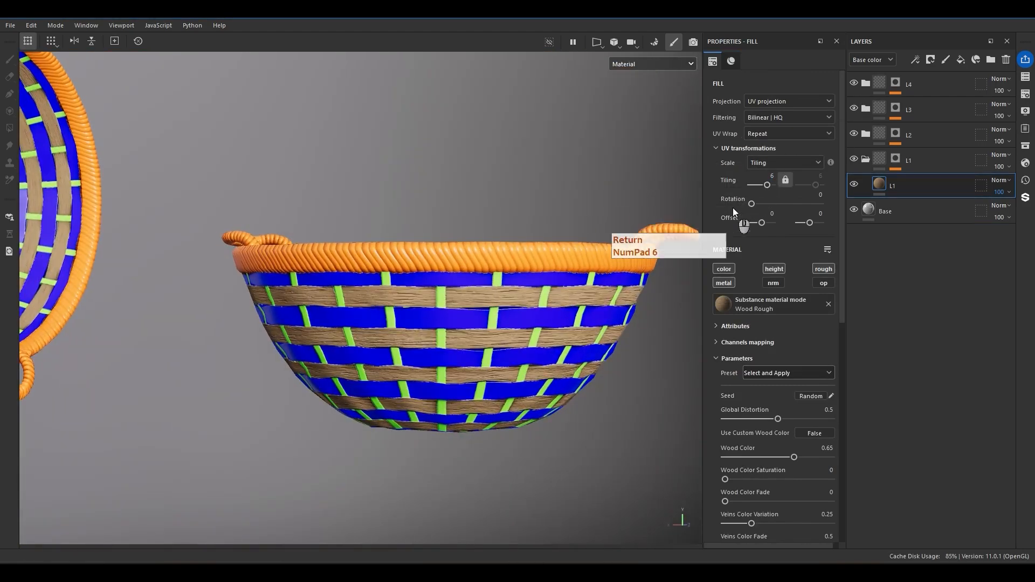
Try raising the L1 fill's Wood Color to about 0.7, check the strips and undo the change.
scroll(521, 320, up, 6)
scroll(488, 380, down, 3)
alt+drag(487, 378, 797, 462)
scroll(445, 333, down, 3)
scroll(802, 393, down, 2)
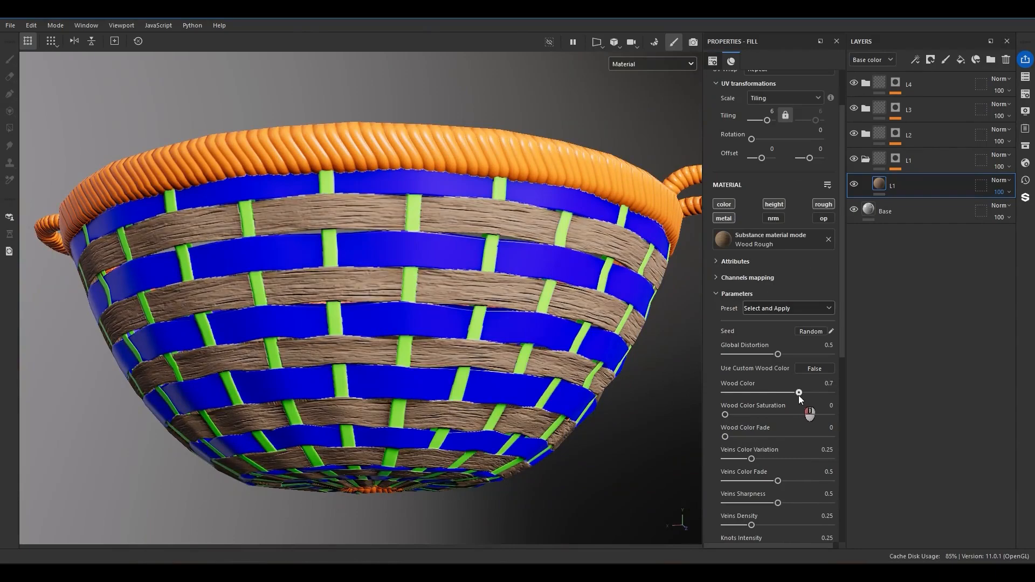
drag(800, 395, 804, 397)
alt+drag(501, 307, 470, 334)
key(ctrl+z)
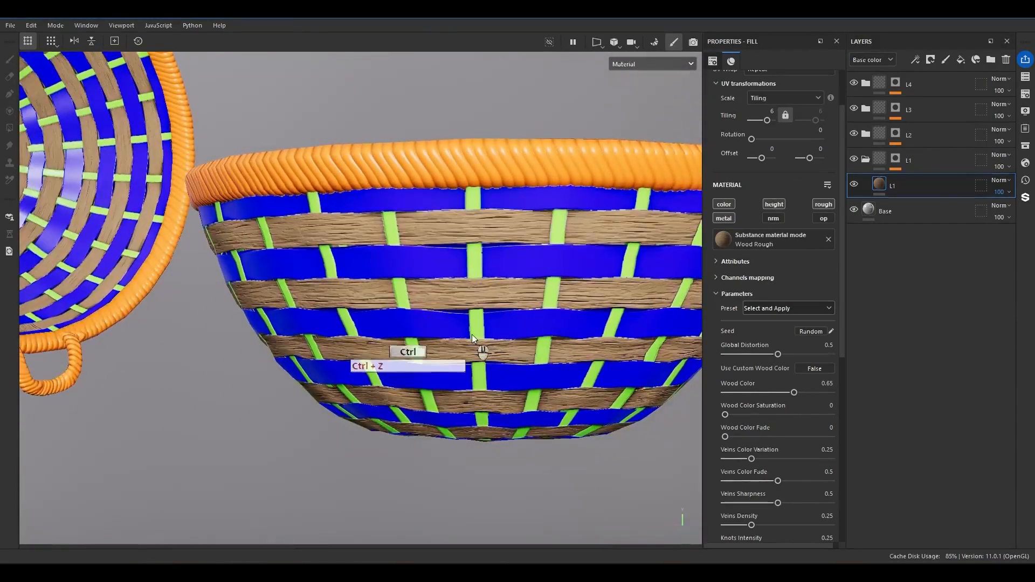
mouse_move(571, 337)
alt+mouse_down()
mouse_move(590, 296)
mouse_move(613, 324)
mouse_move(589, 328)
alt+mouse_up()
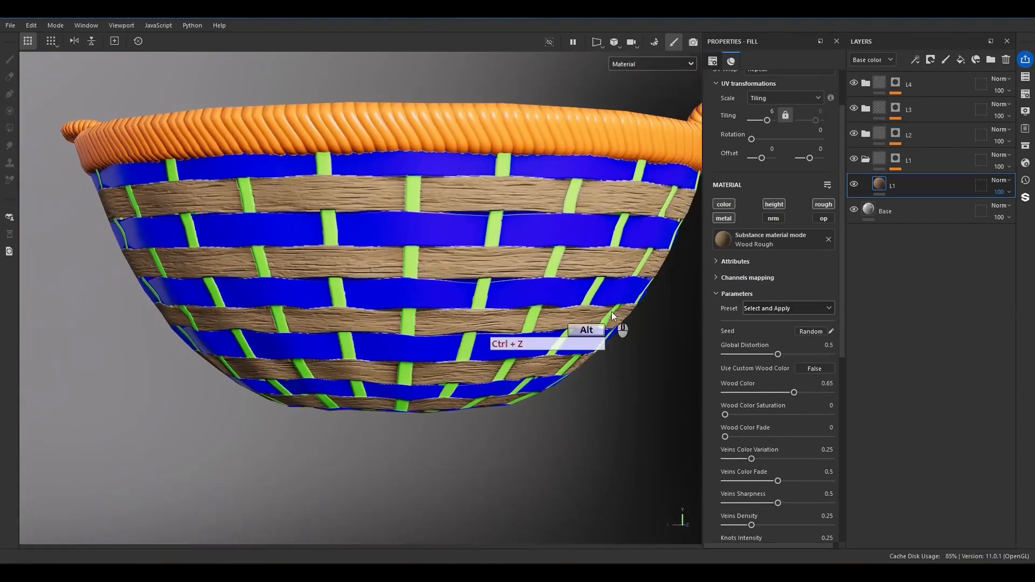
Set the L1 fill's Wood Color Saturation to 0.37 and Wood Color Fade to 0.32.
drag(725, 415, 764, 414)
scroll(761, 418, down, 1)
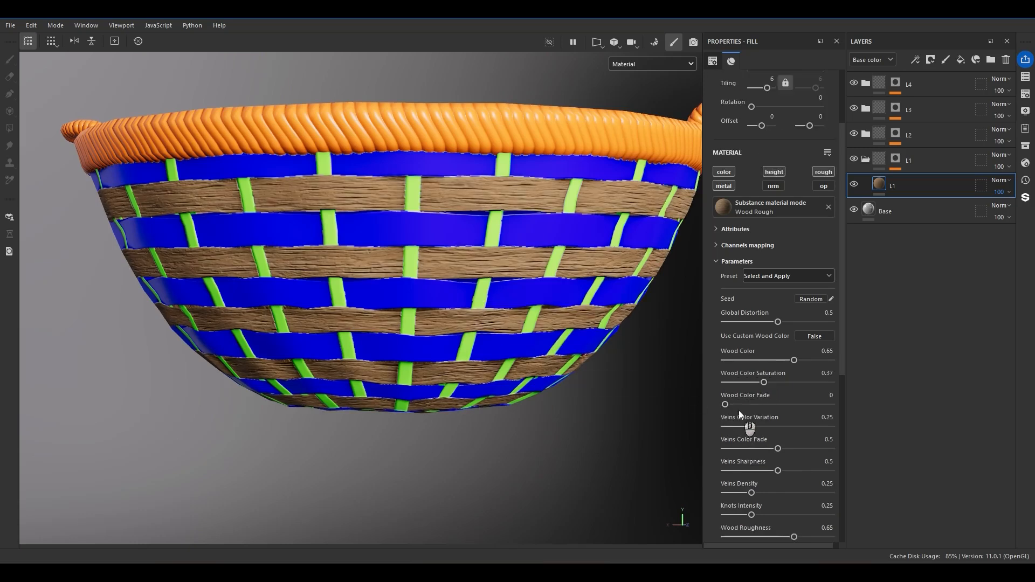
drag(732, 406, 760, 405)
scroll(761, 408, down, 3)
key(ctrl+z)
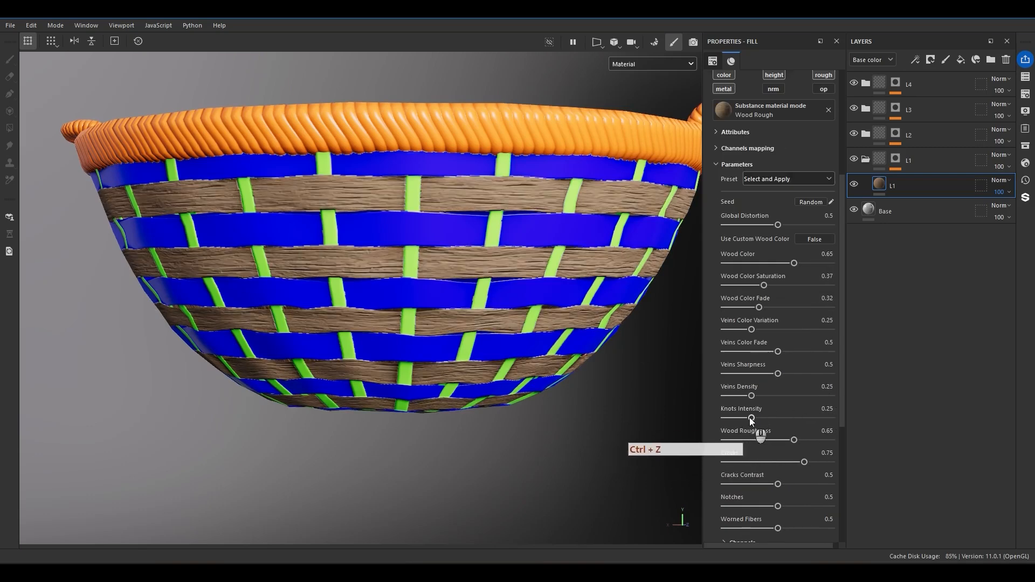
Set the L1 fill's Knots Intensity to 0 and Cracks to 0.24, and check the strips on the basket.
drag(750, 418, 526, 428)
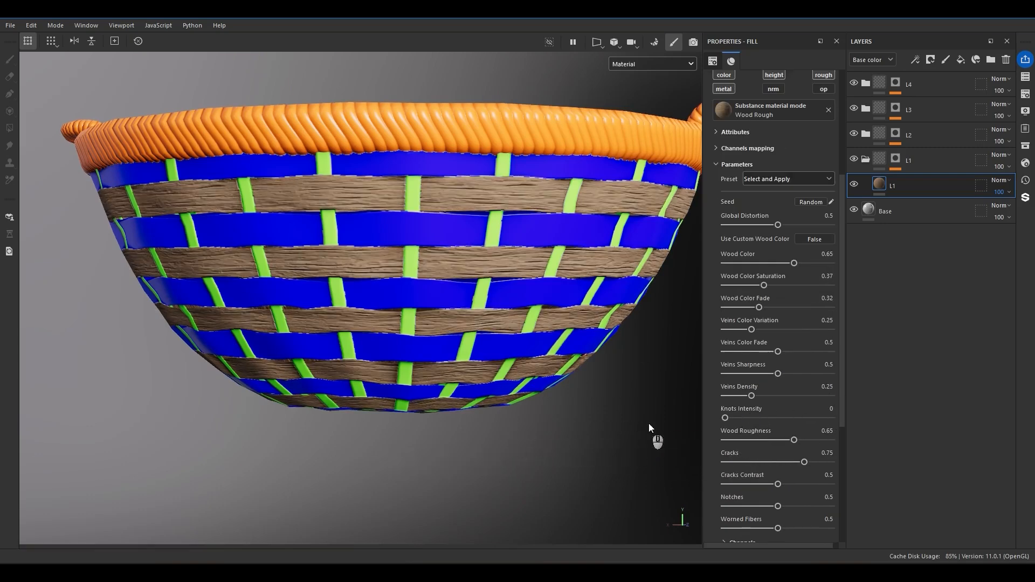
scroll(770, 410, down, 2)
drag(803, 398, 755, 398)
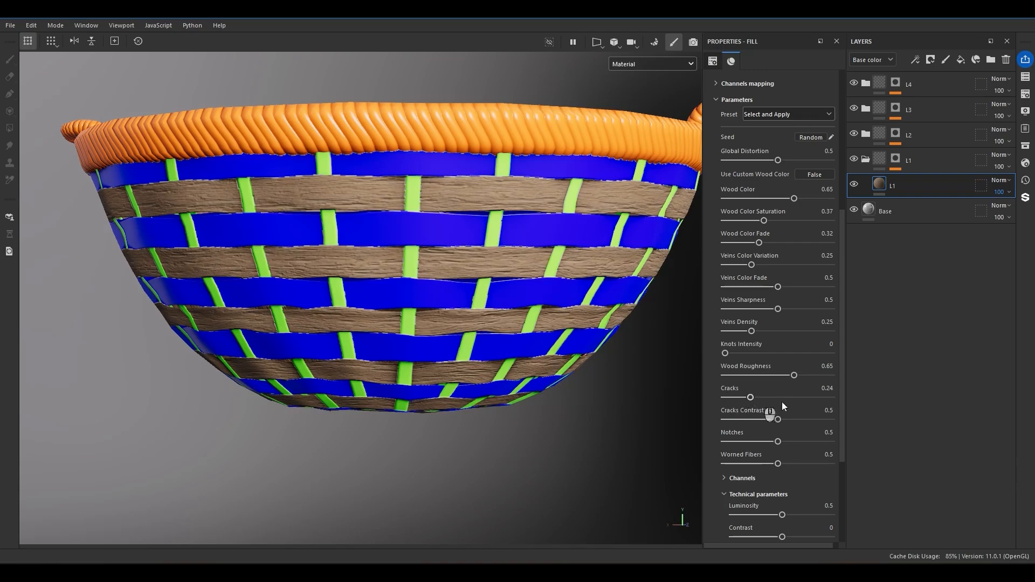
scroll(765, 446, down, 5)
alt+drag(494, 412, 507, 329)
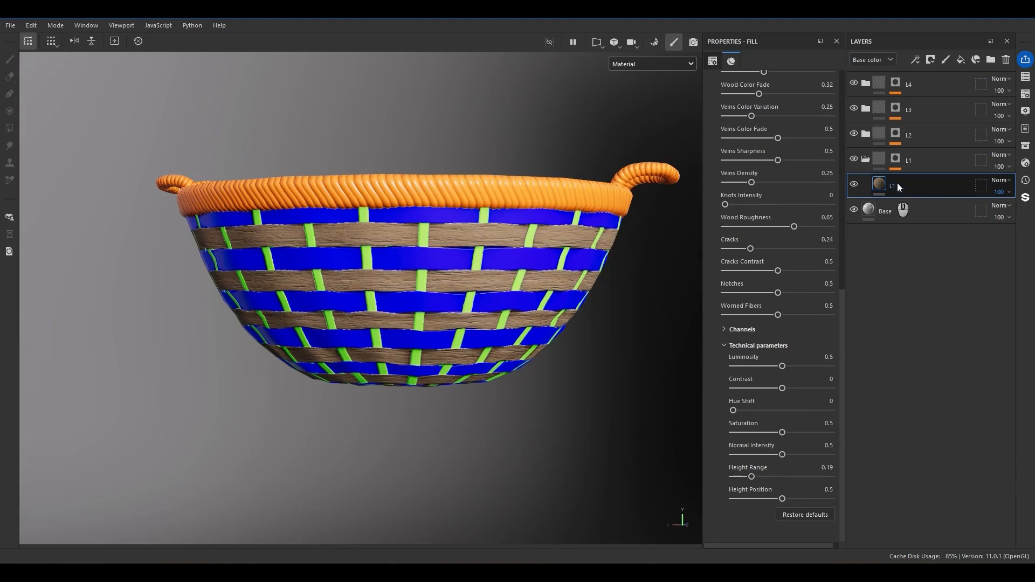
Copy the L1 wood fill into folder L2, replacing the blue fill, and name the copy L2.
alt+drag(895, 186, 910, 158)
scroll(443, 345, up, 2)
scroll(794, 157, up, 5)
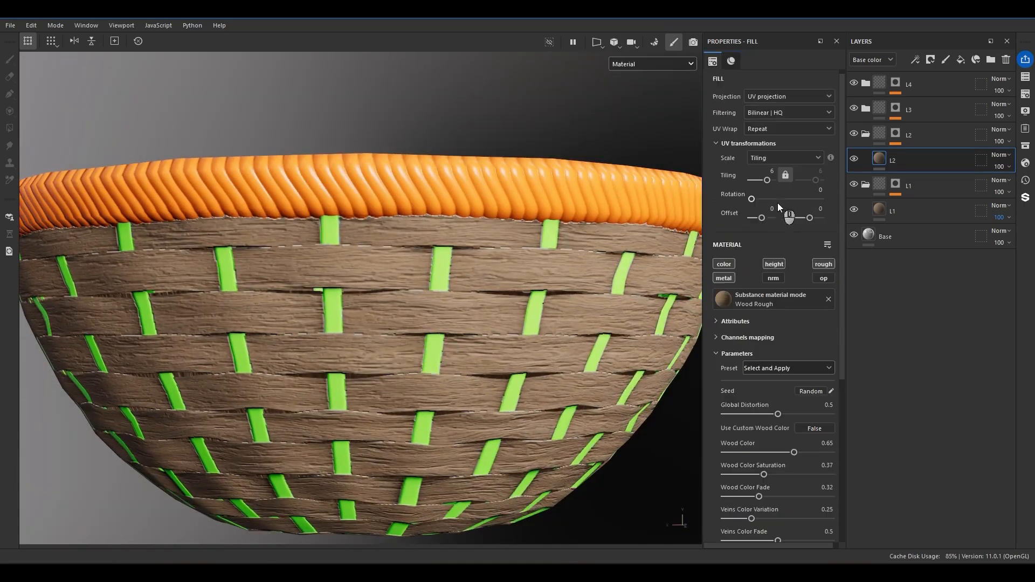
Vary the L2 wood fill with a horizontal offset of 0.35, tiling of 7 and Wood Color of 0.62.
drag(765, 217, 765, 218)
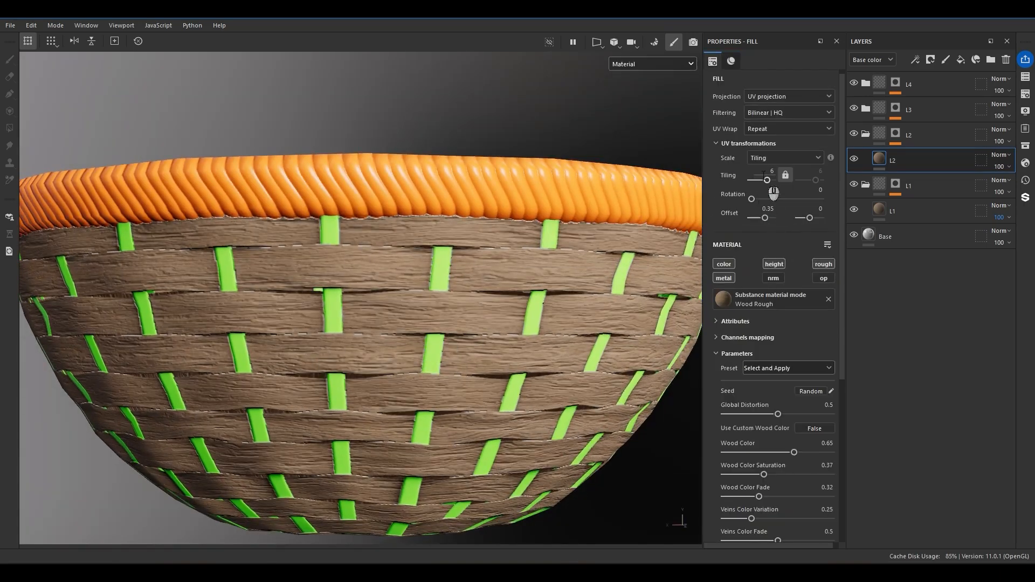
text(7)
key(Return)
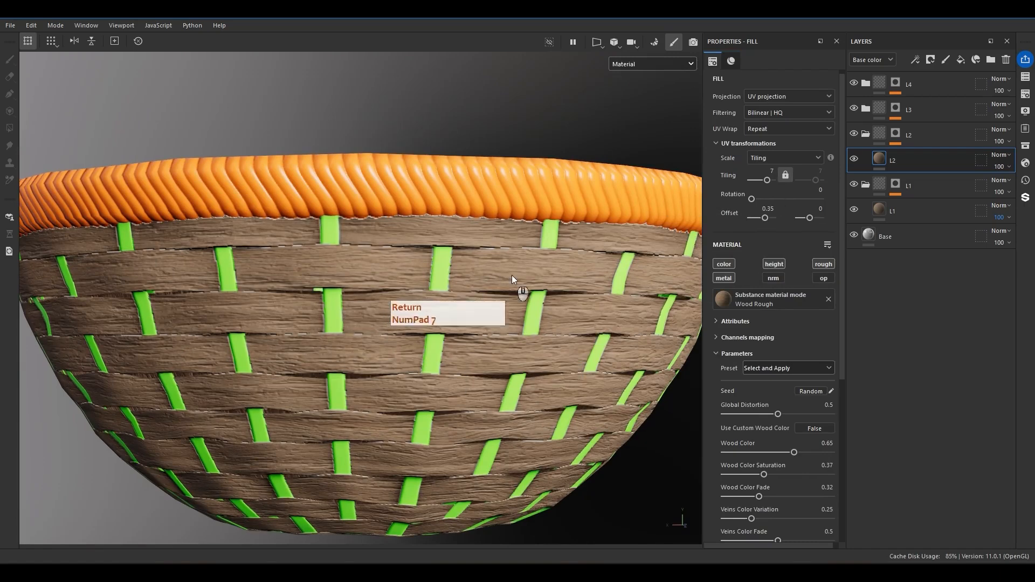
scroll(788, 421, down, 4)
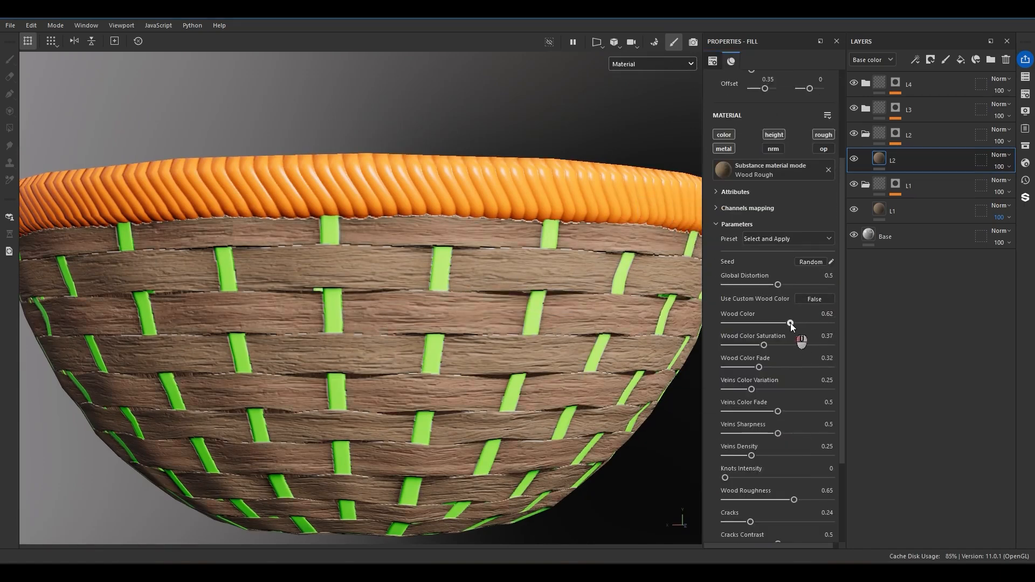
scroll(406, 364, down, 5)
mouse_move(406, 364)
alt+mouse_down()
mouse_move(298, 331)
mouse_move(396, 361)
mouse_move(409, 345)
alt+mouse_up()
Copy the L2 wood fill into folder L3, delete the green fill there and rename the copy L3.
alt+drag(905, 160, 916, 111)
click(906, 162)
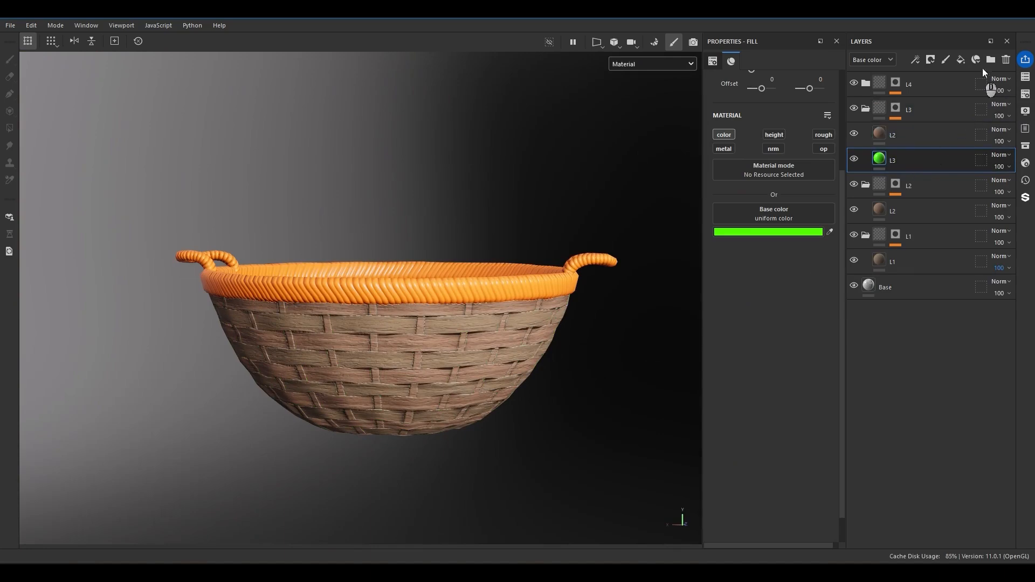
click(1000, 60)
double_click(893, 135)
text(L3)
key(Return)
Rotate the L3 wood fill's texture by 90 degrees on the upright strips.
scroll(443, 383, up, 5)
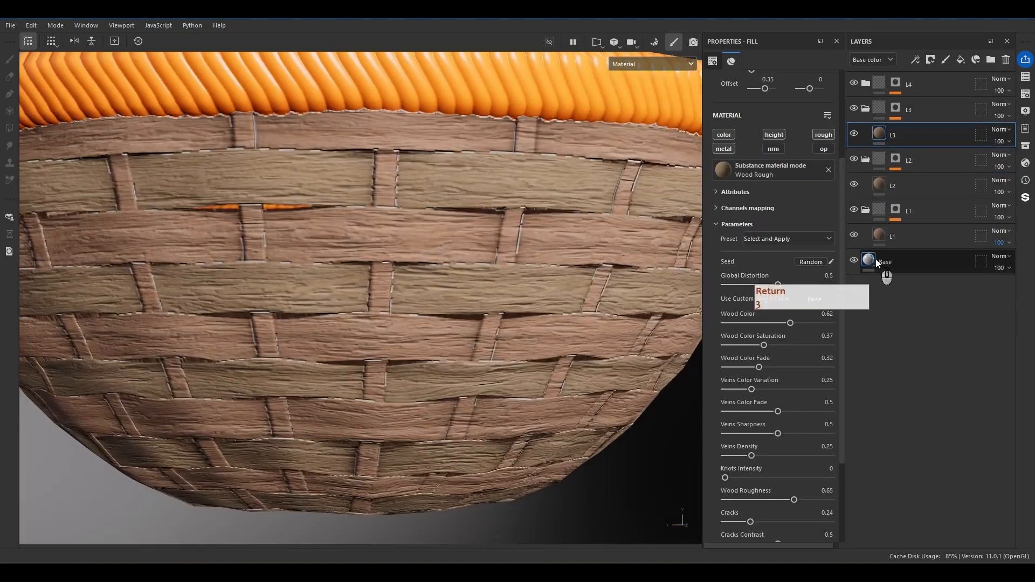
scroll(807, 240, up, 5)
click(811, 195)
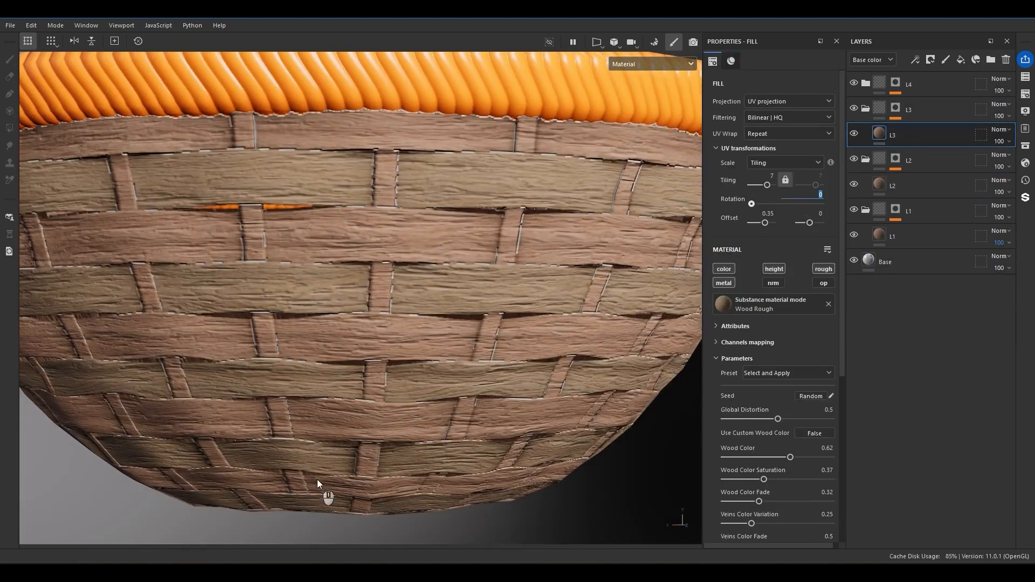
text(90)
key(Return)
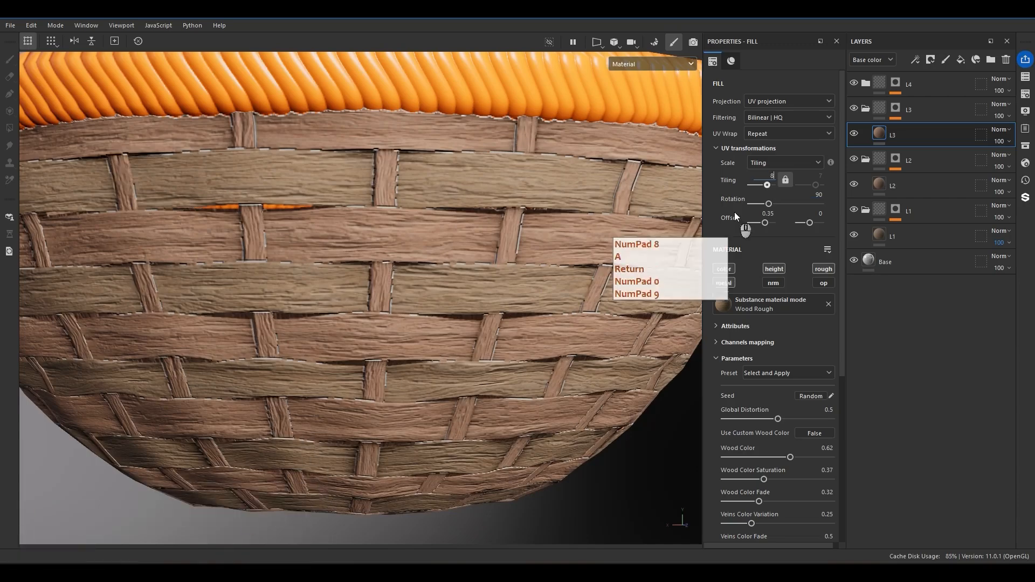
Set the L3 wood fill's tiling to 8 and its Wood Color to 0.72.
click(772, 176)
key(ctrl+a)
text(8)
key(Return)
scroll(428, 245, down, 4)
alt+drag(427, 275, 527, 358)
scroll(740, 426, down, 5)
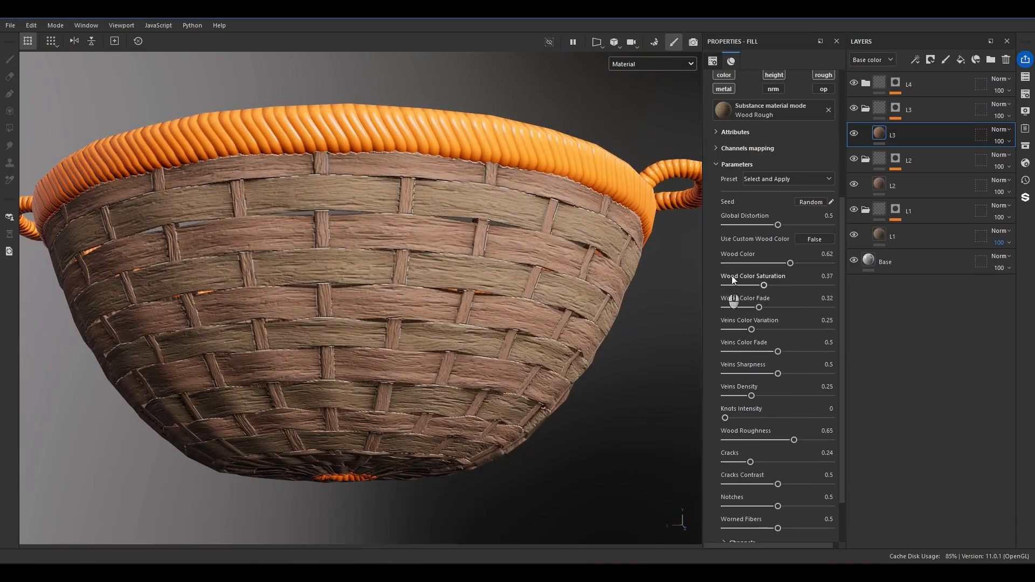
drag(790, 262, 796, 263)
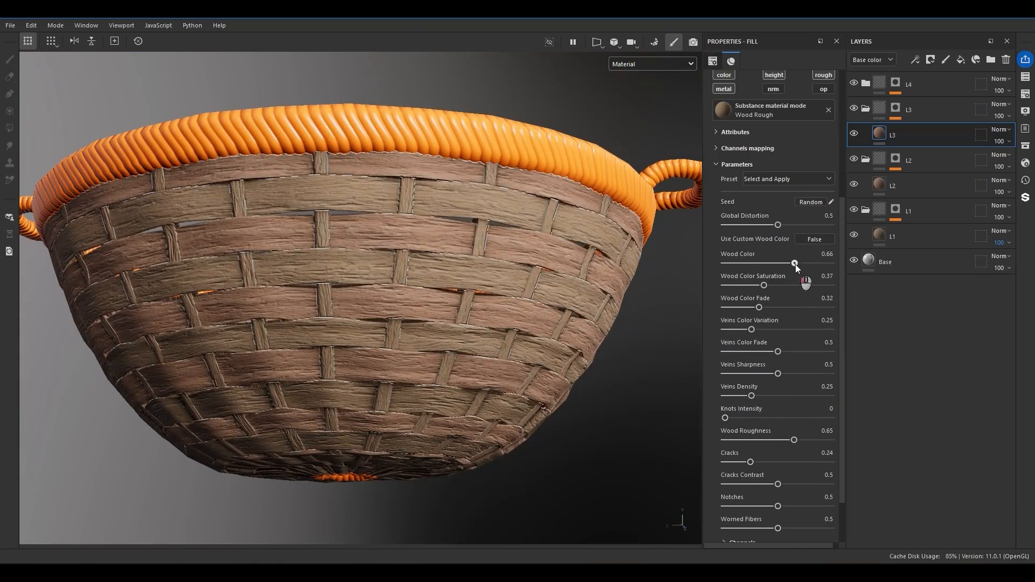
alt+drag(527, 222, 484, 313)
alt+drag(635, 349, 673, 402)
key(ctrl+z)
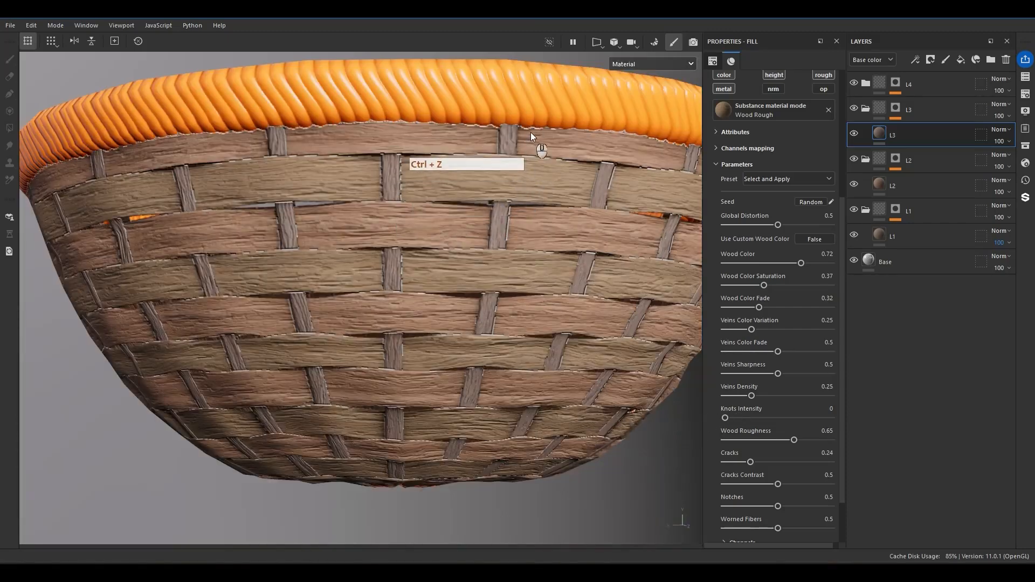
Refine the L3 wood fill with Veins Density 0.09, Veins Color Fade 1 and a tiling of 10.
drag(751, 396, 735, 395)
drag(787, 352, 855, 352)
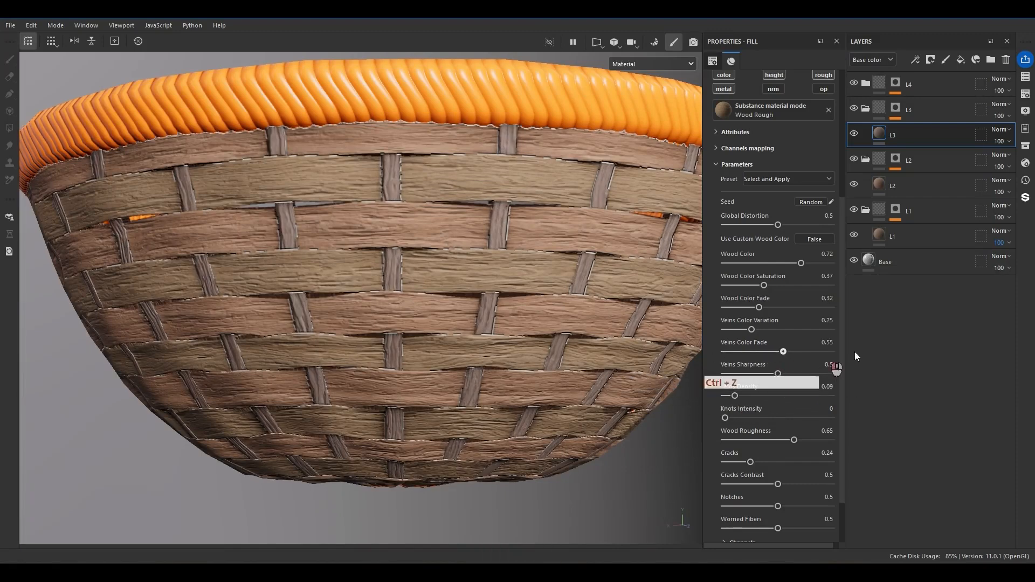
click(761, 147)
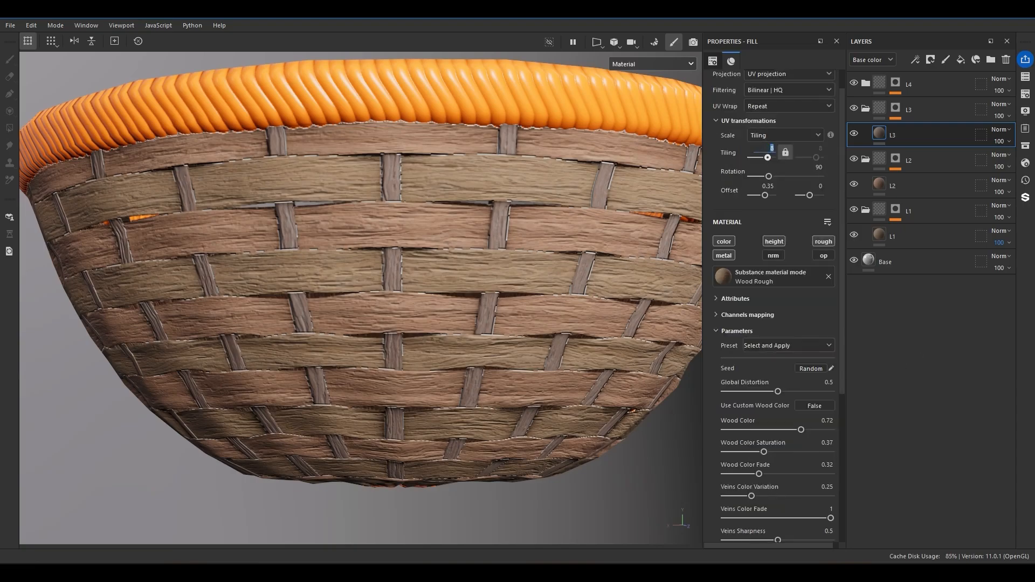
key(Return)
scroll(384, 378, down, 4)
alt+drag(384, 378, 468, 424)
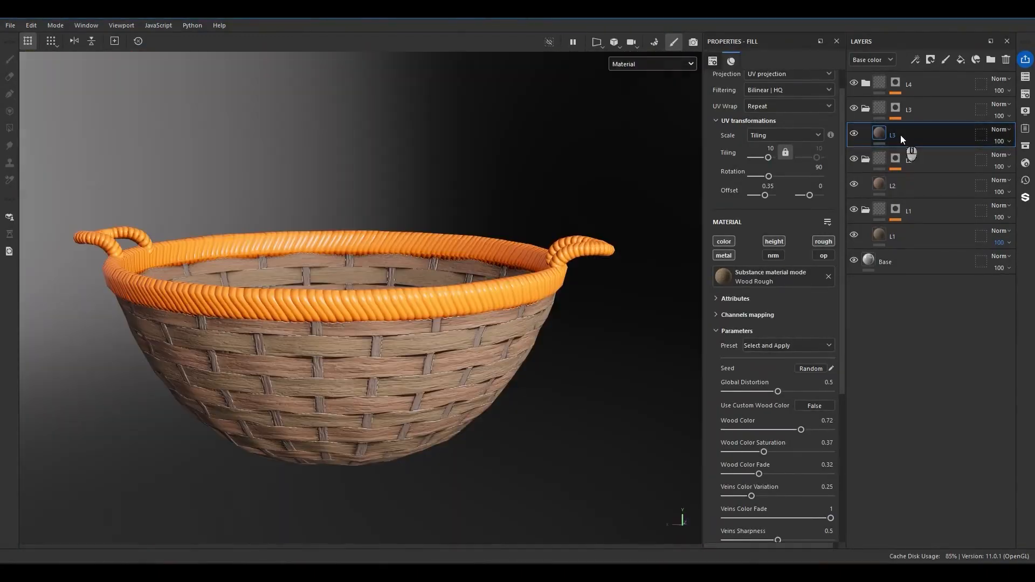
Copy the L3 wood fill into folder L4, name the copy L4 and delete the orange fill there.
ctrl+drag(892, 135, 898, 97)
double_click(888, 106)
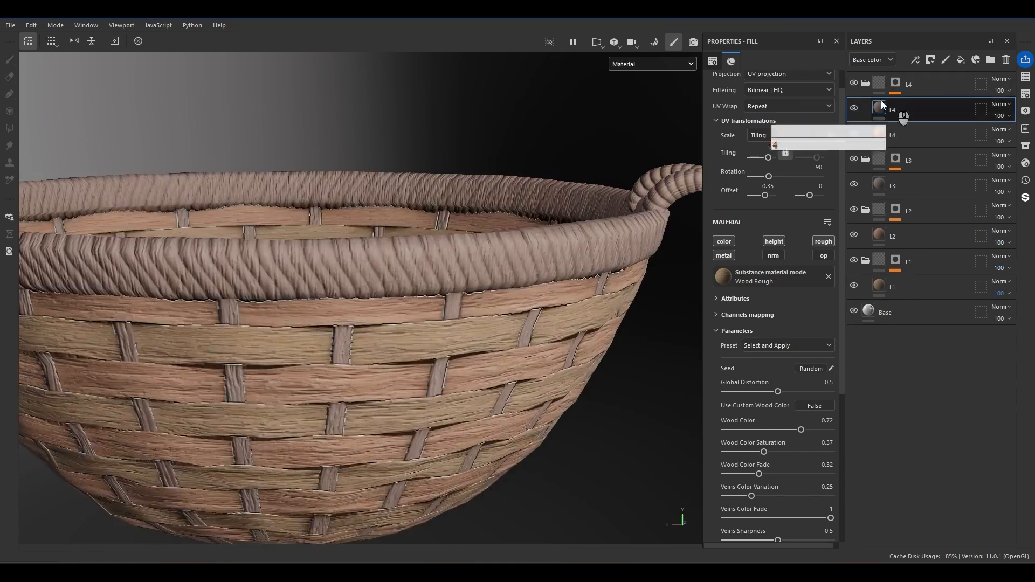
click(902, 135)
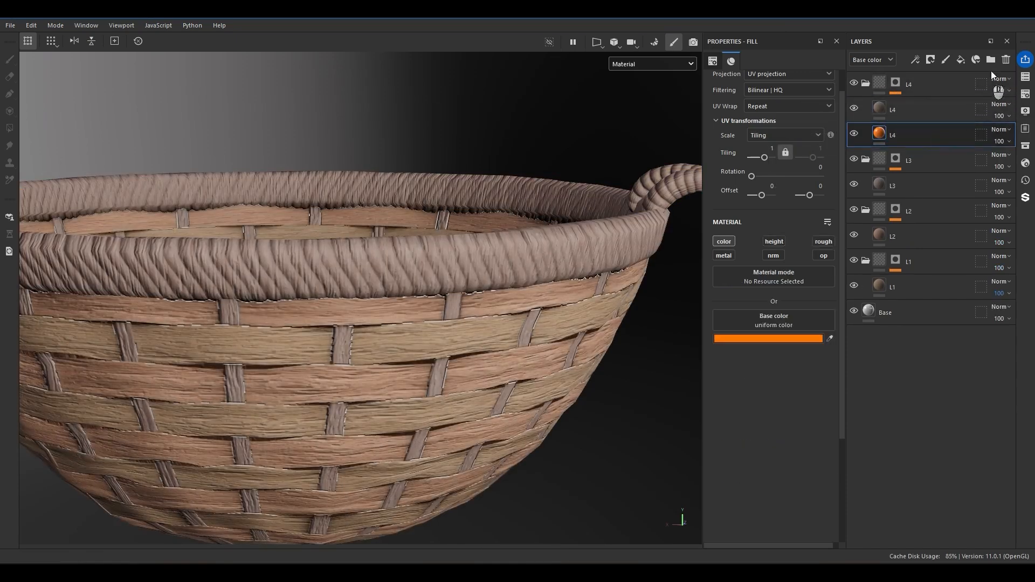
click(1005, 61)
Rotate the L4 wood fill's texture on the rim, trying 135 degrees and settling on 119.06.
alt+drag(516, 257, 644, 270)
click(903, 105)
click(817, 167)
text(135)
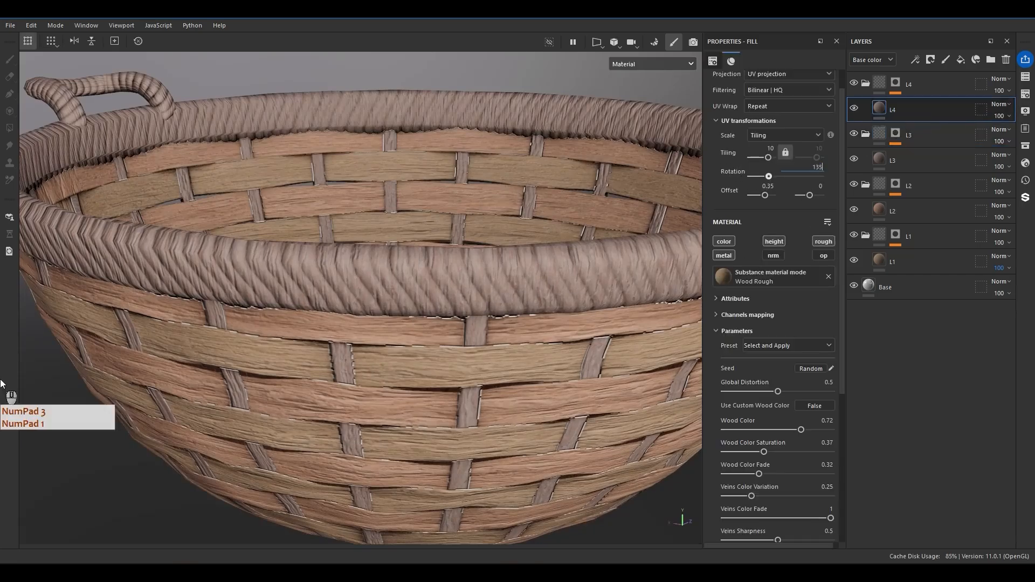
key(Return)
drag(777, 177, 774, 180)
alt+drag(459, 298, 490, 244)
scroll(487, 236, up, 3)
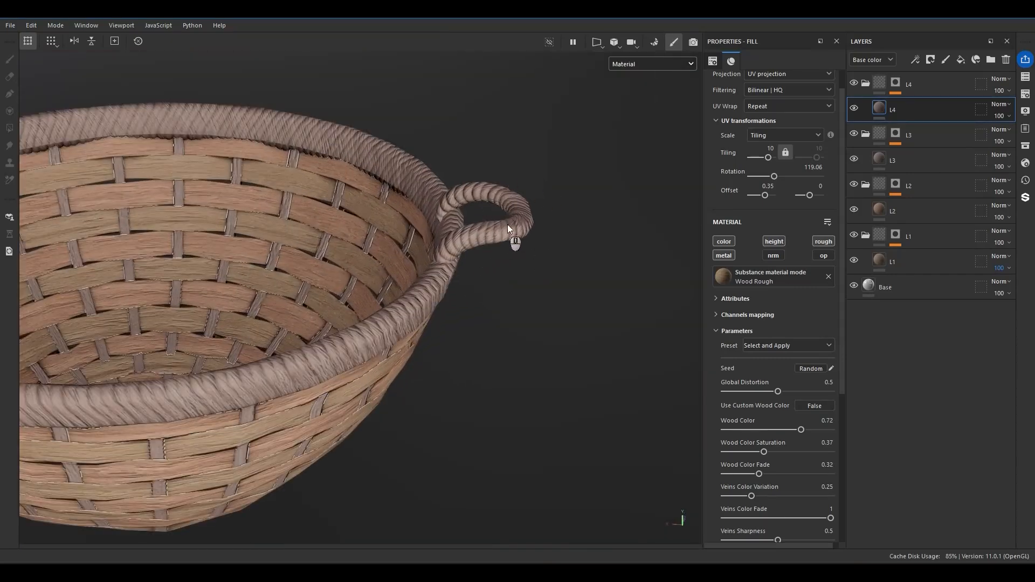
Duplicate the L4 wood fill and name the copy "L4 -Handle".
key(ctrl+d)
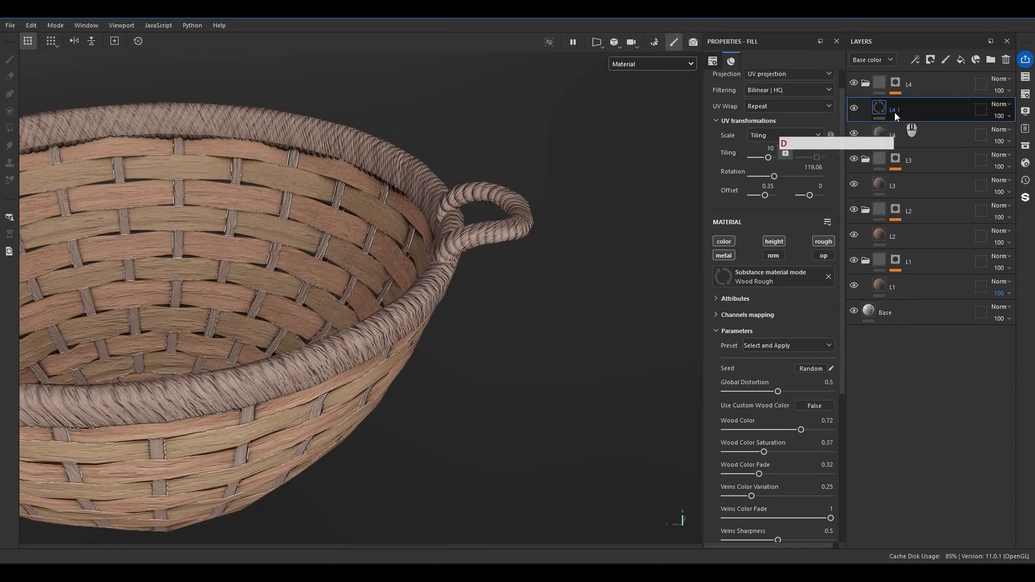
double_click(903, 112)
text(L4 -Han)
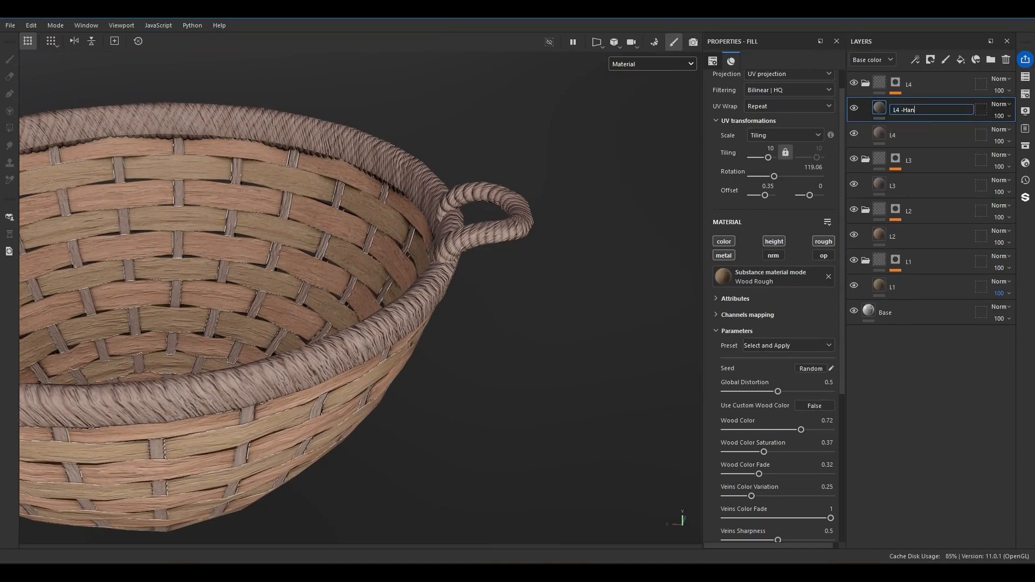
key(Return)
Limit the L4 -Handle fill to the handles with a black mask and a color selection of their blue ID color.
right_click(916, 110)
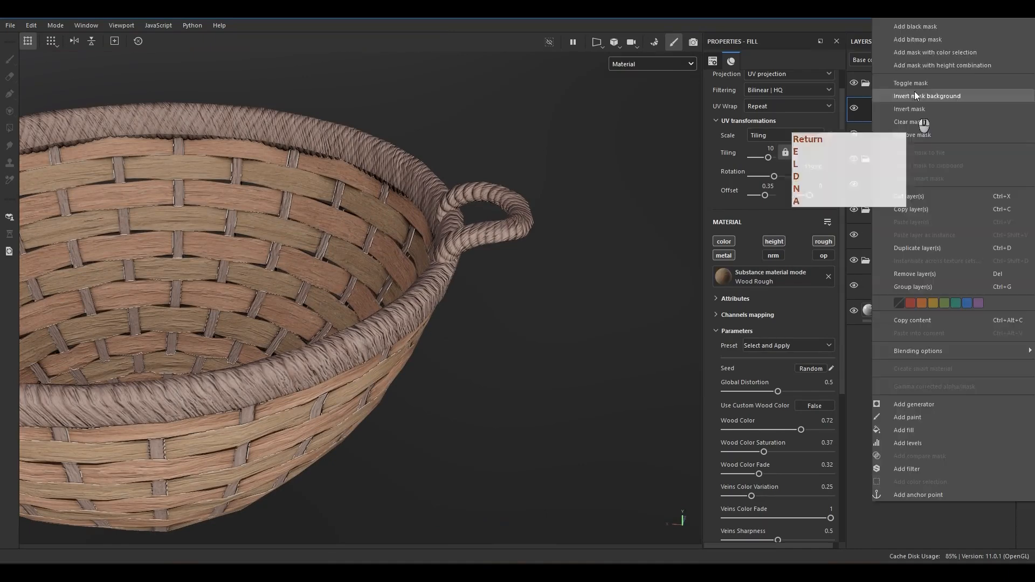
click(916, 30)
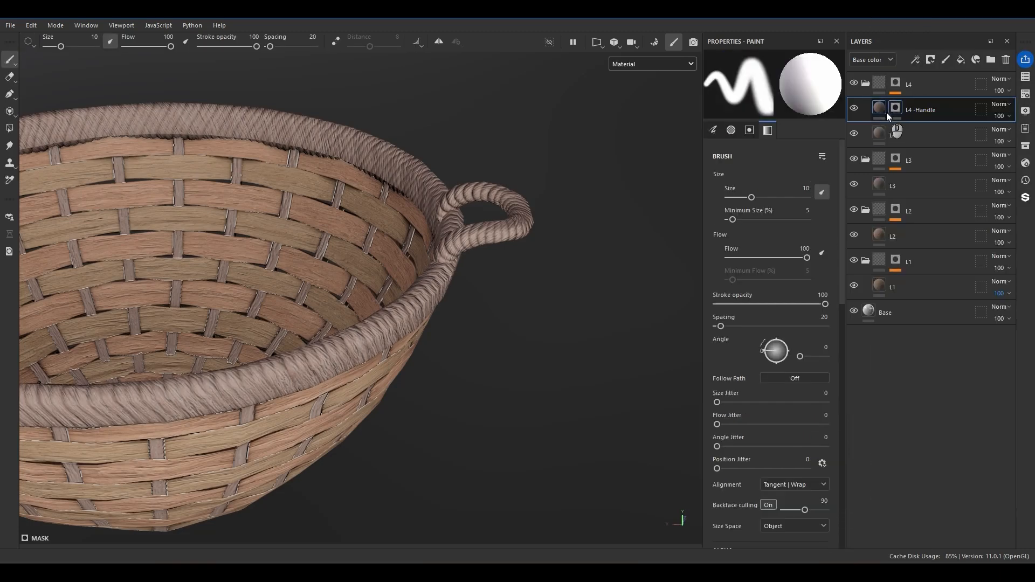
right_click(892, 108)
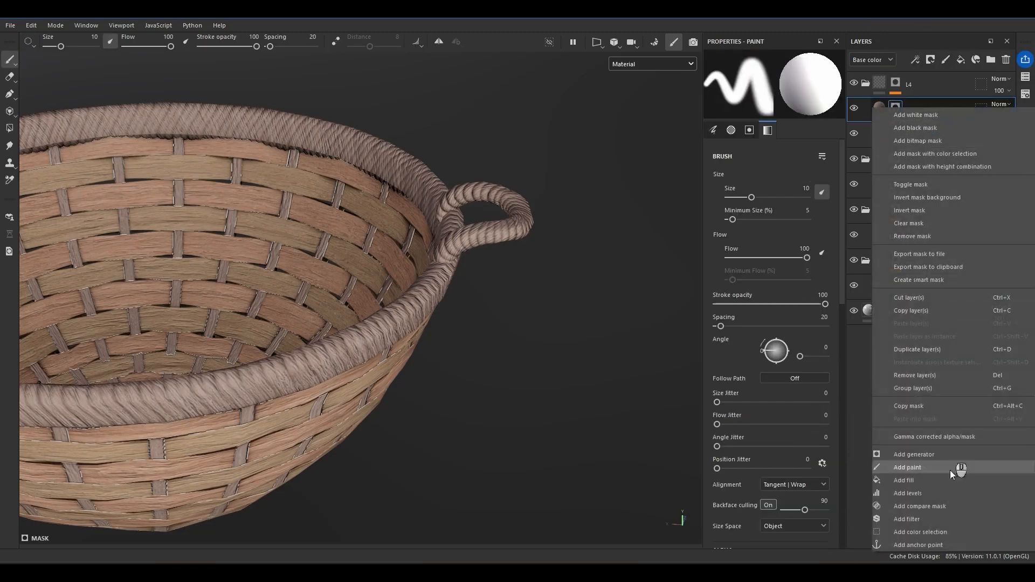
click(923, 533)
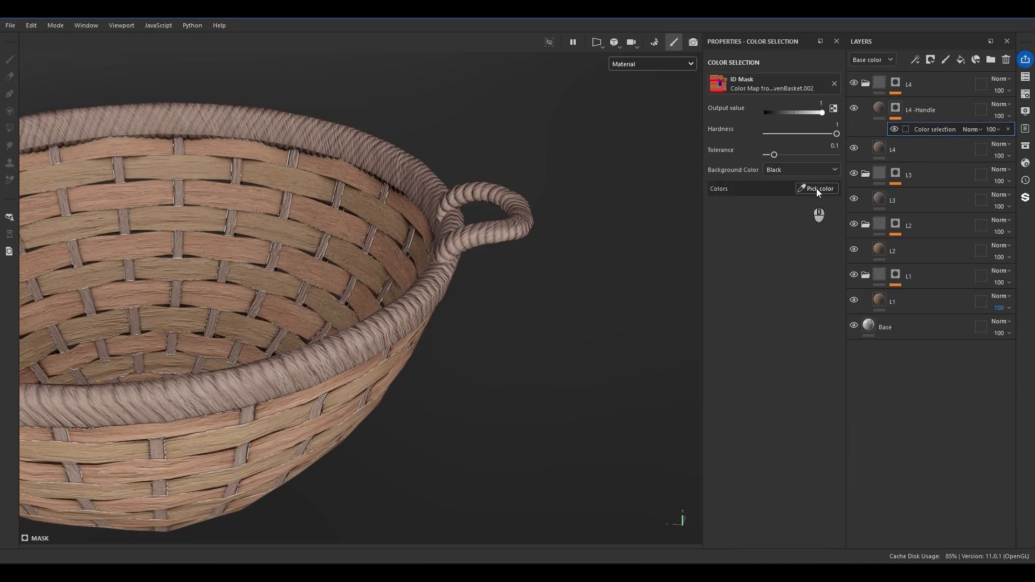
click(814, 189)
click(526, 218)
alt+middle_drag(316, 287, 457, 319)
key(c)
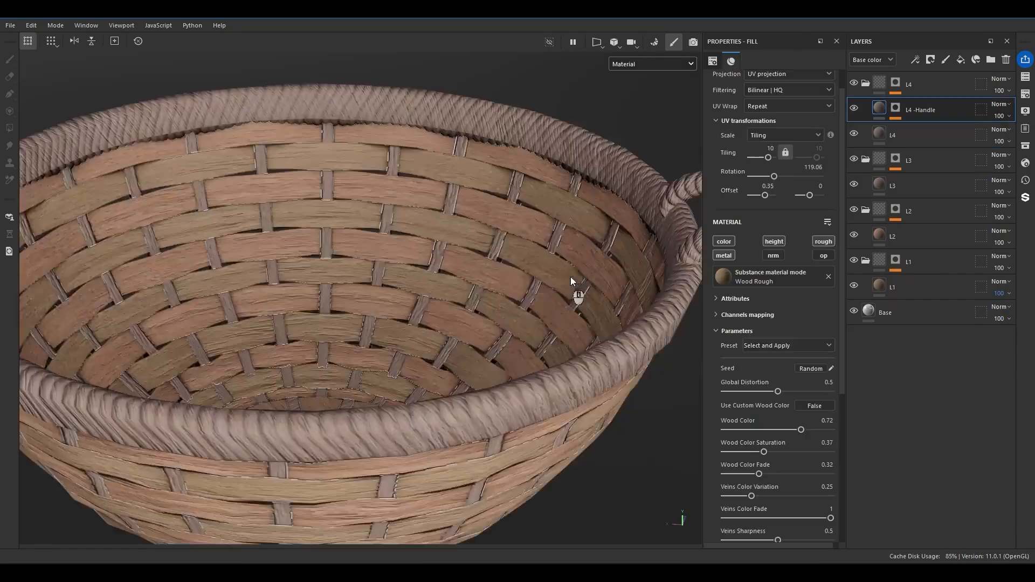
Examine the handle texture by toggling the visibility of the L4 -Handle and L4 fills, keeping the Normal blending mode.
alt+drag(571, 277, 751, 182)
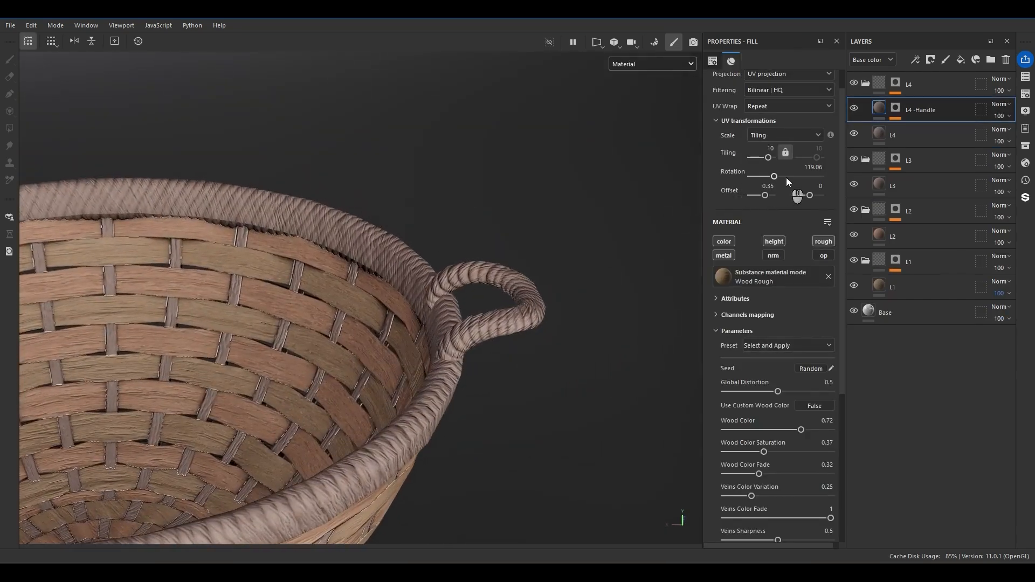
key(ctrl+z)
alt+drag(533, 309, 516, 390)
alt+right_drag(516, 390, 599, 328)
click(855, 113)
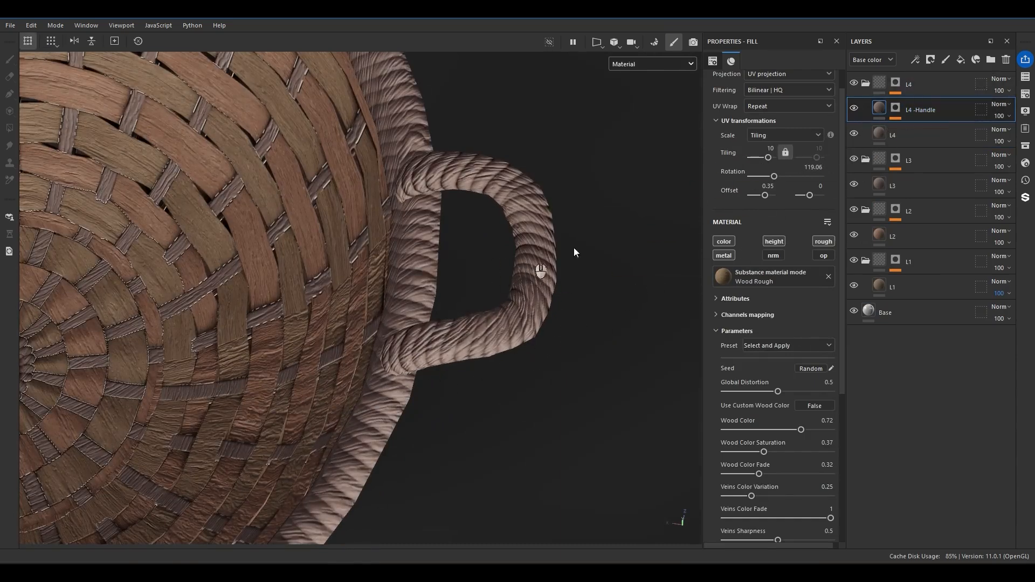
click(852, 138)
click(852, 138)
click(852, 138)
click(853, 138)
click(998, 104)
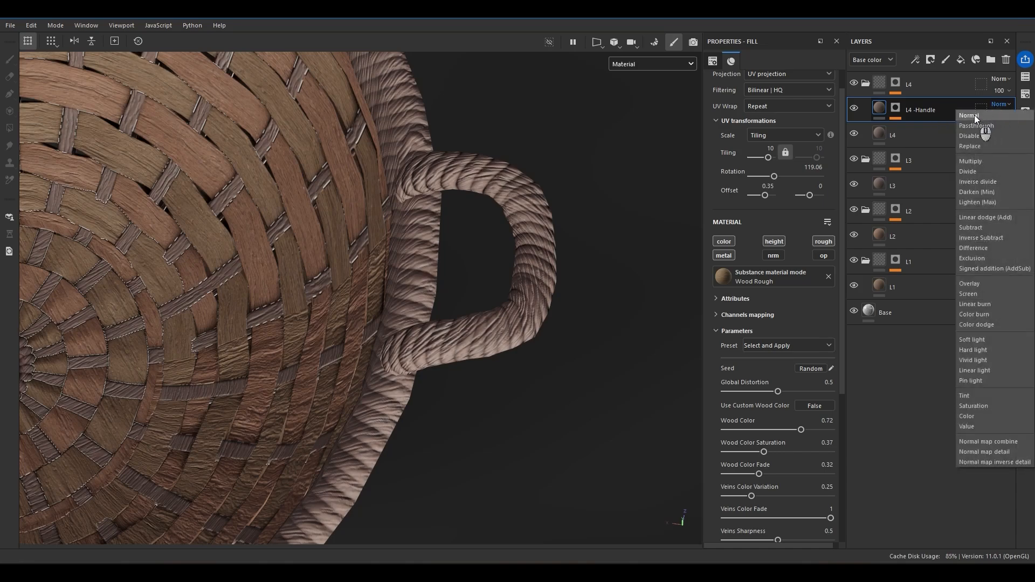
click(971, 116)
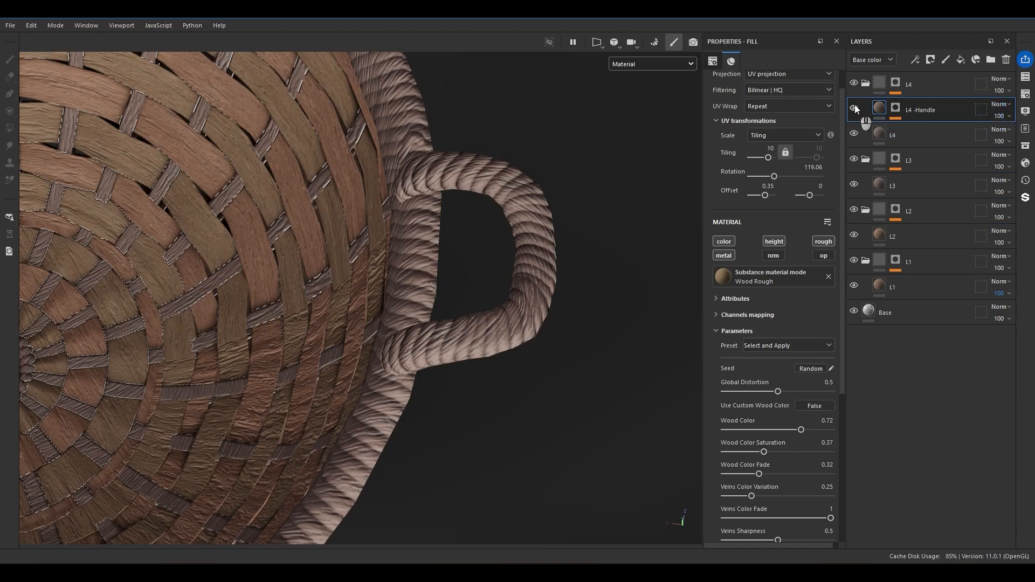
Rotate the L4 -Handle fill's texture to 155.91 degrees.
drag(774, 176, 780, 179)
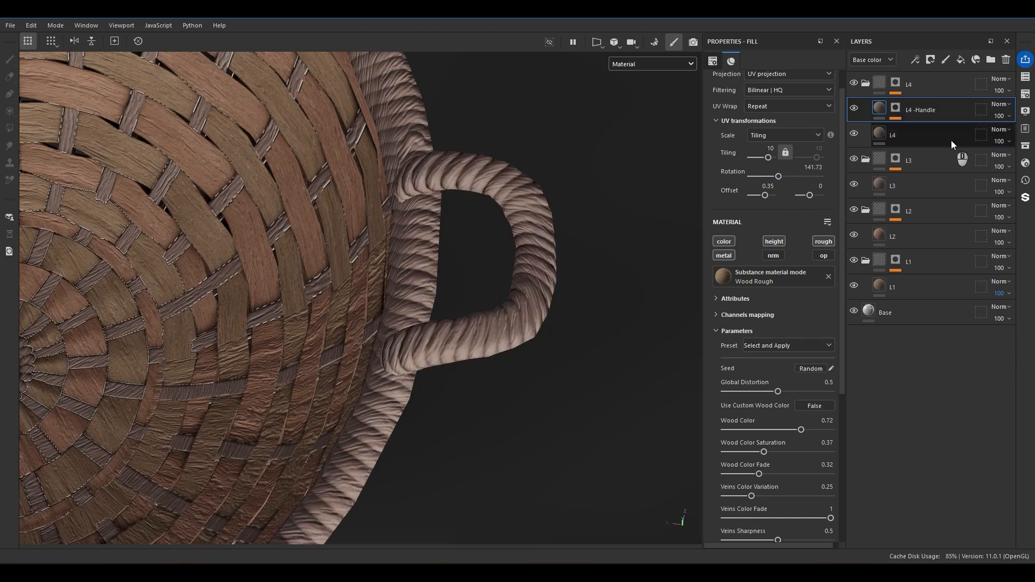
drag(777, 177, 781, 178)
alt+drag(650, 237, 604, 323)
Set the L4 rim fill's Wood Color to 0.69 and copy the same value to the L4 -Handle fill.
click(916, 135)
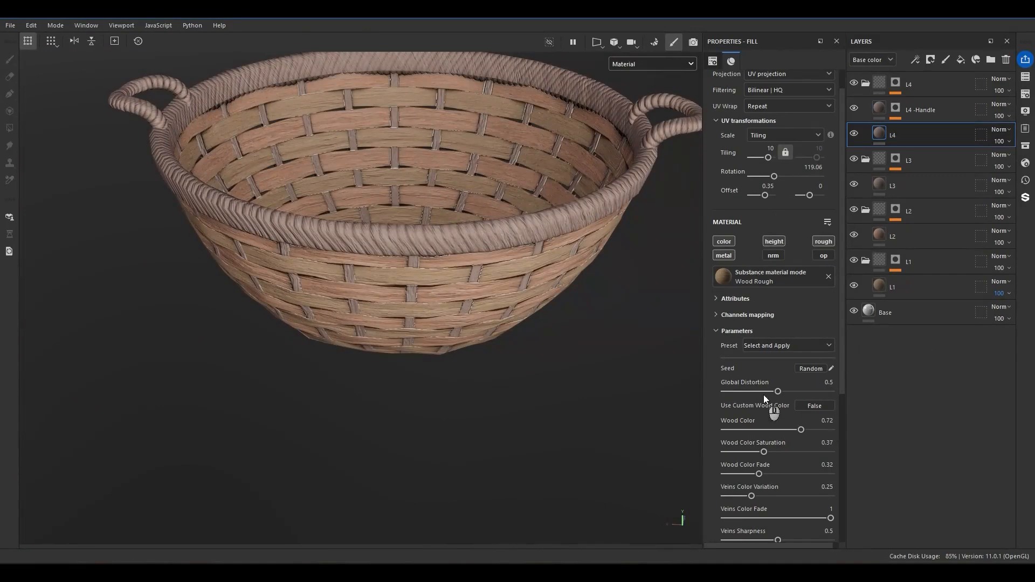
drag(792, 425, 798, 429)
alt+drag(566, 237, 547, 251)
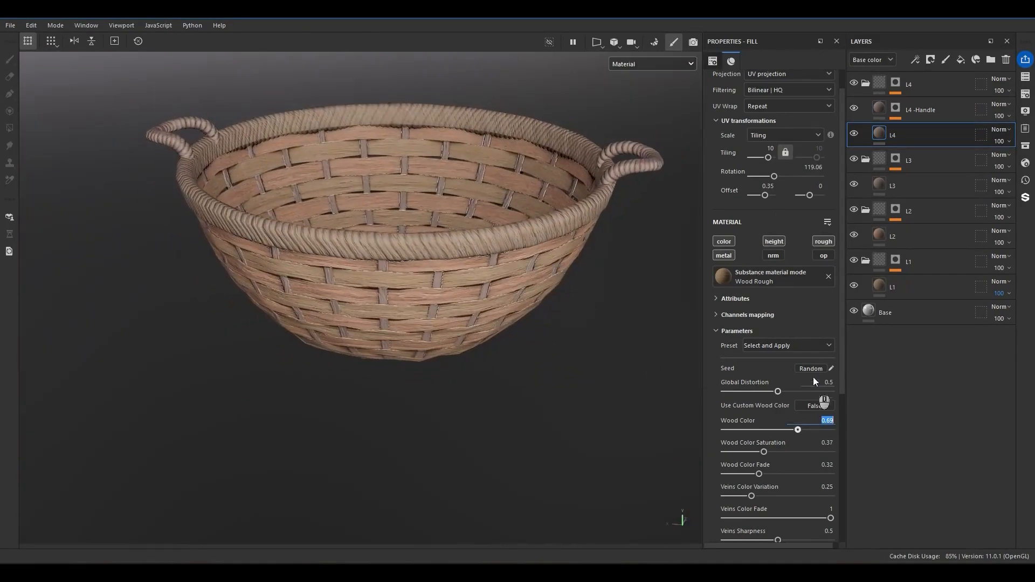
key(ctrl+c)
click(895, 108)
click(880, 108)
key(ctrl+v)
key(Return)
alt+drag(593, 296, 451, 251)
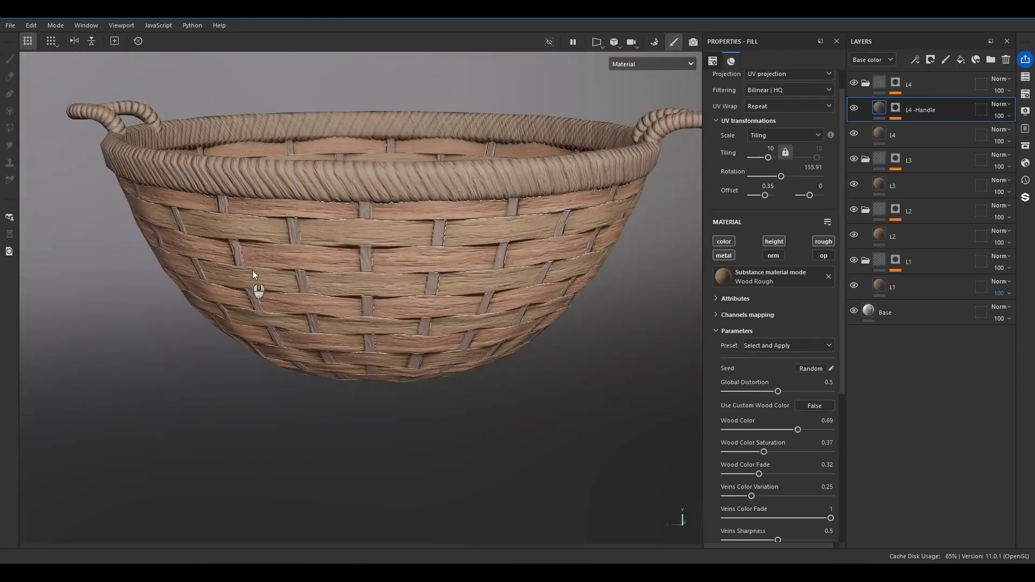
Cycle the basket display through its single channels to Height and return to the material view.
key(c)
key(c)
key(c)
key(c)
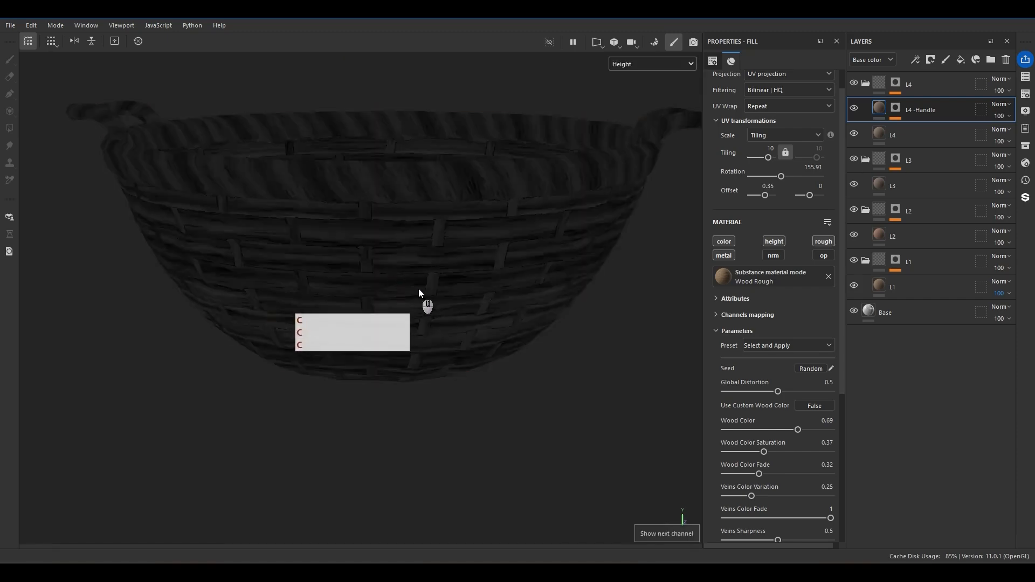
key(m)
alt+drag(363, 270, 420, 318)
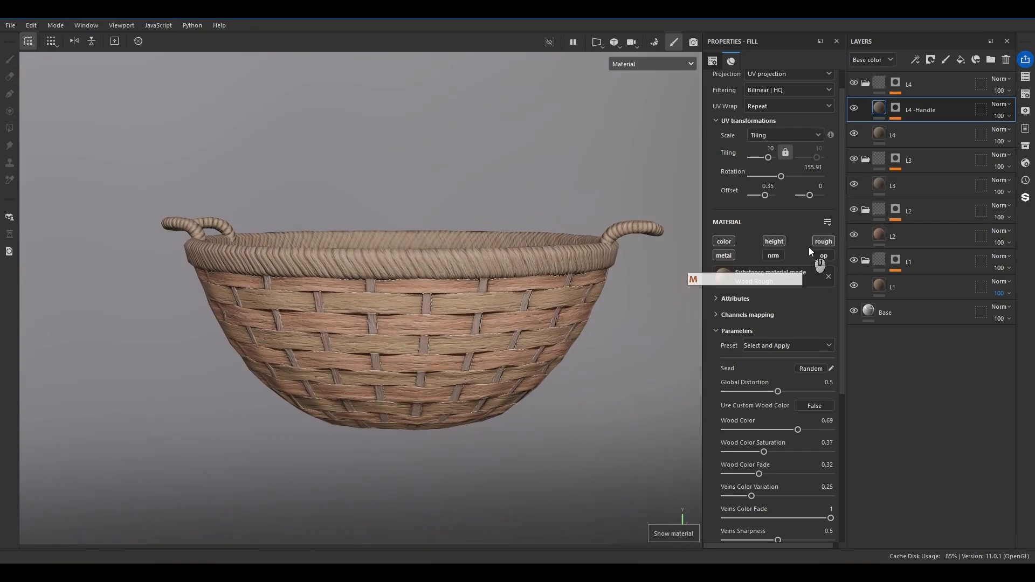
Examine the borders between the rim and woven strips up close, along with the Base fill and the L4 folder's mask.
scroll(575, 289, up, 10)
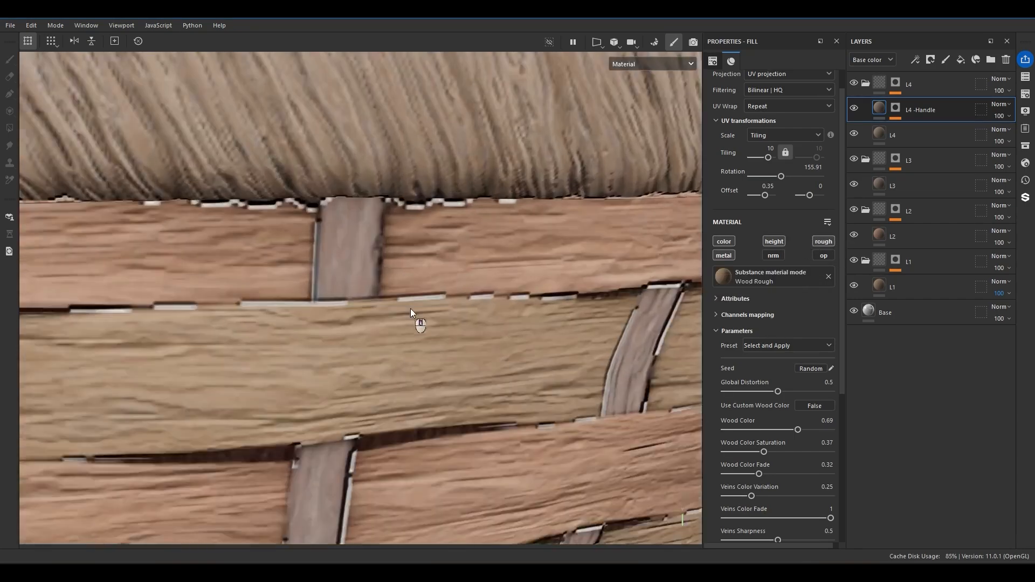
alt+drag(410, 308, 362, 319)
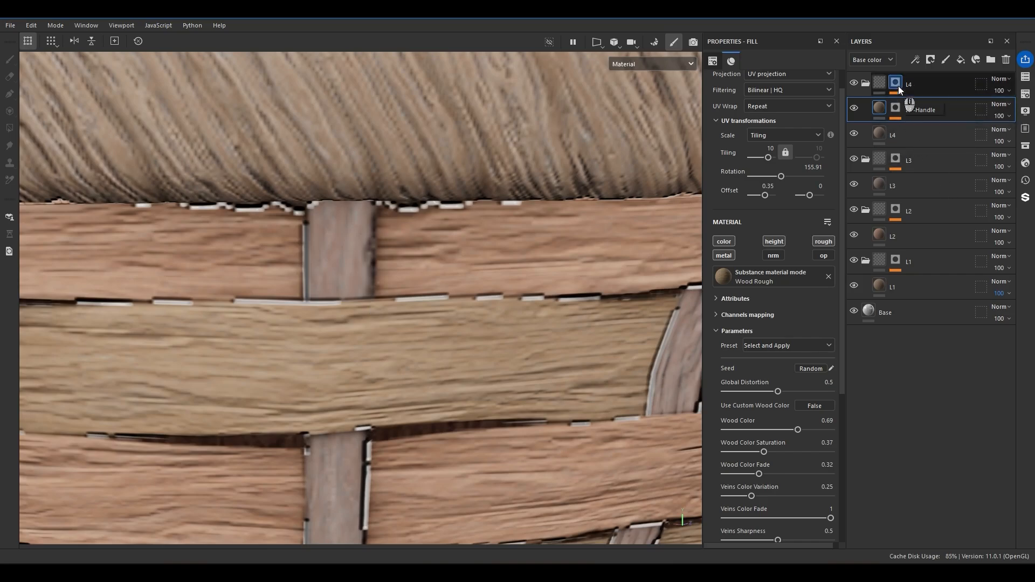
scroll(296, 348, down, 5)
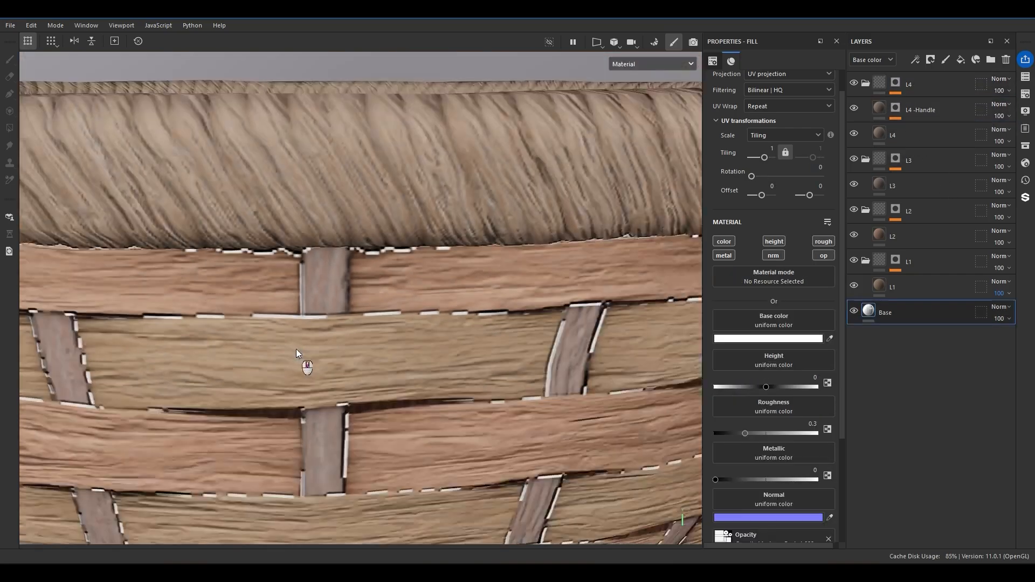
alt+middle_drag(348, 332, 373, 323)
alt+drag(373, 323, 517, 247)
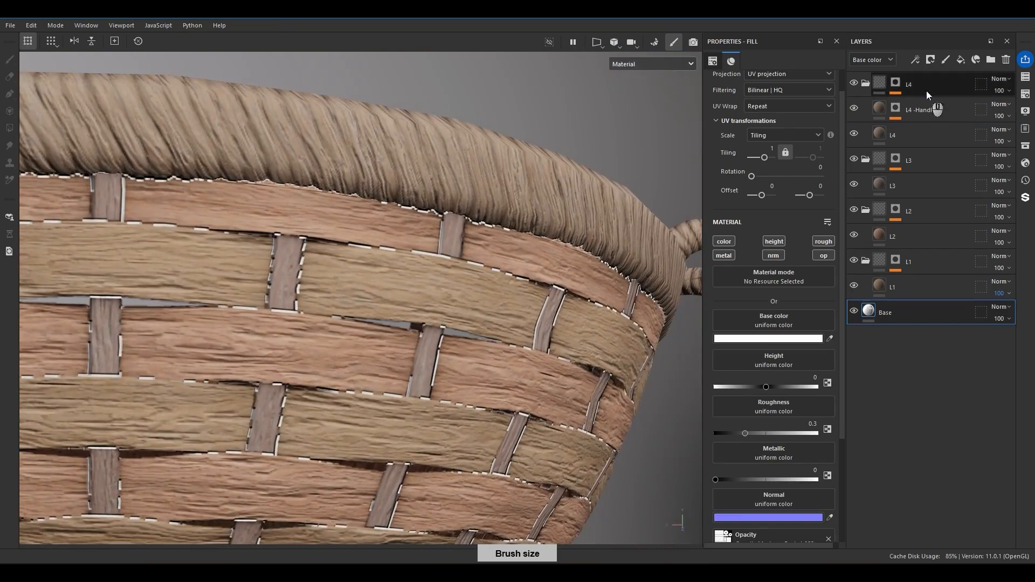
alt+click(893, 82)
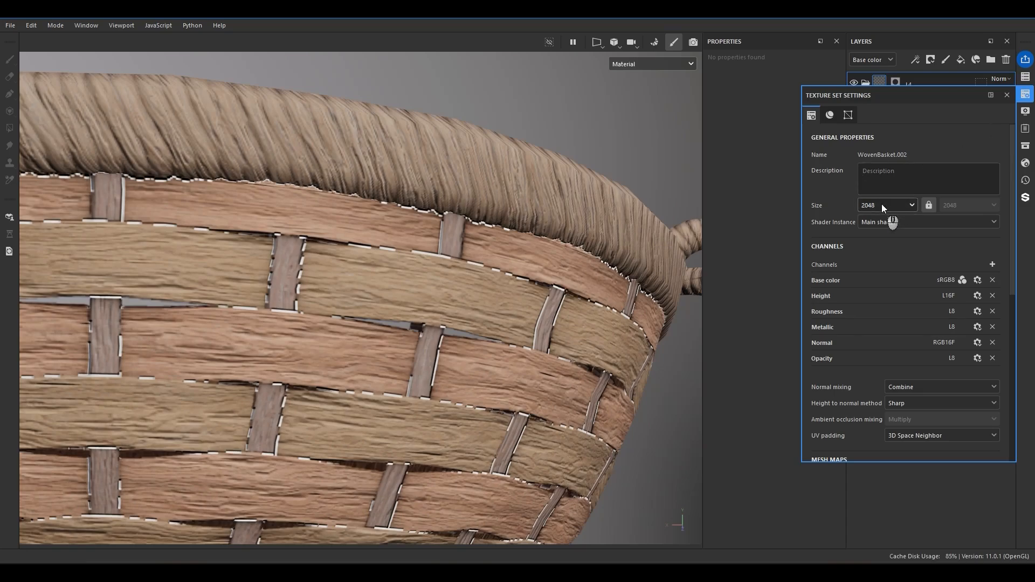
Raise the basket texture set's size to 4096 and inspect the strip edges up close.
click(882, 205)
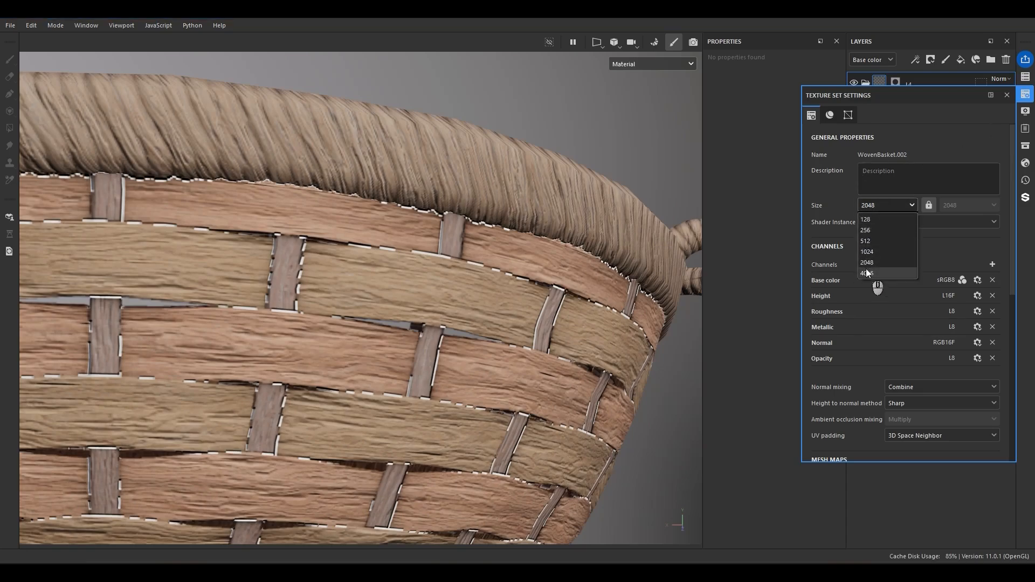
click(866, 273)
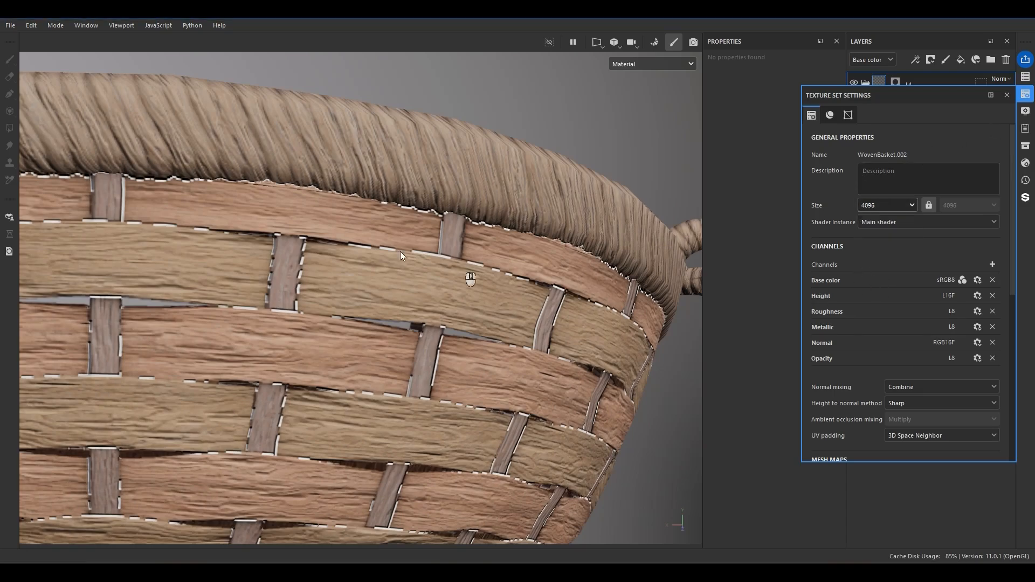
scroll(395, 250, down, 5)
scroll(326, 362, up, 6)
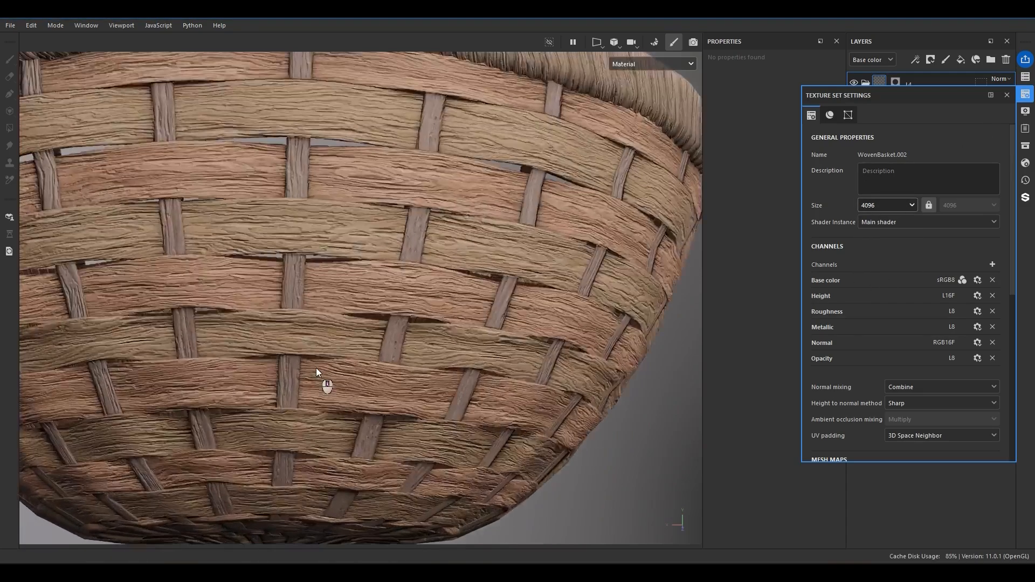
mouse_move(383, 304)
alt+mouse_down()
mouse_move(371, 362)
mouse_move(380, 325)
alt+mouse_up()
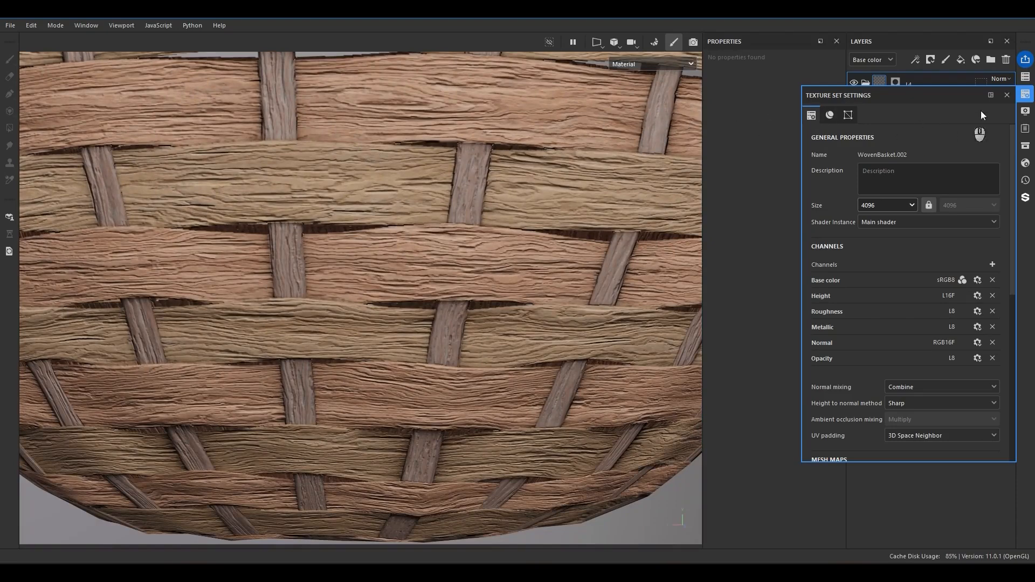
Inspect the basket's outer strips, rim and interior at 4096 resolution from several angles.
scroll(435, 274, down, 6)
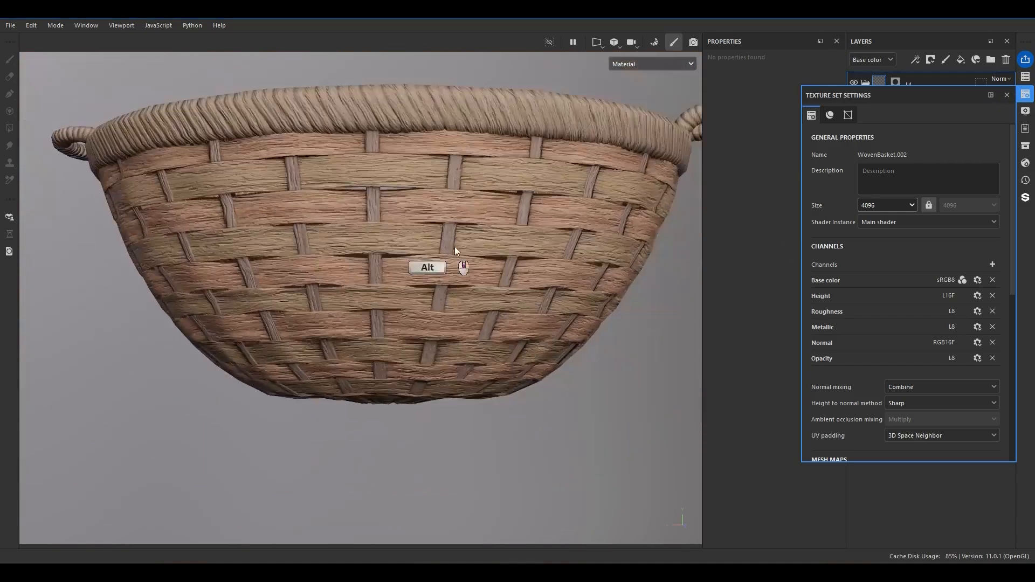
alt+drag(452, 249, 448, 285)
mouse_move(682, 248)
alt+mouse_down()
mouse_move(539, 393)
mouse_move(555, 332)
mouse_move(552, 345)
alt+mouse_up()
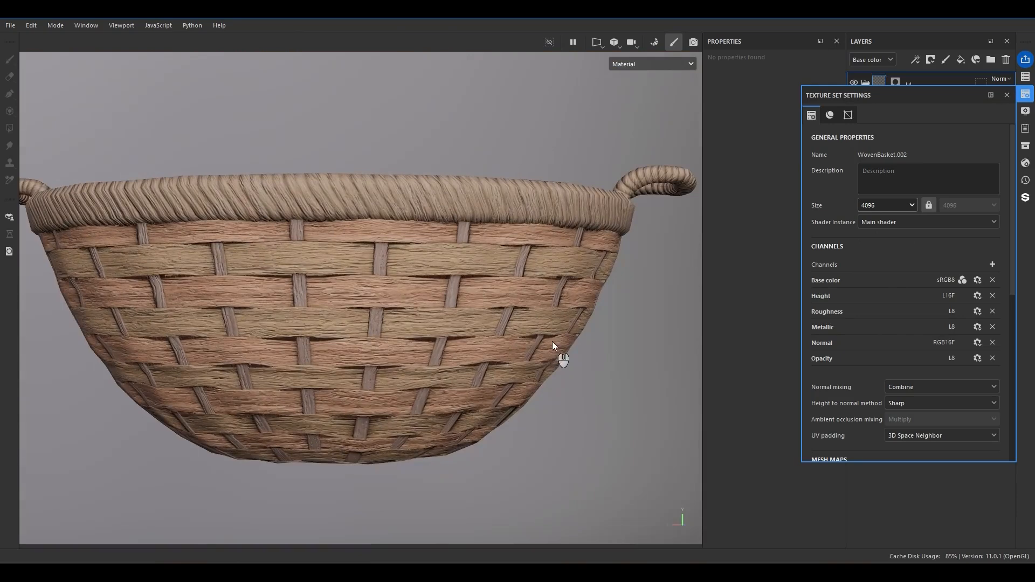
alt+drag(552, 341, 353, 316)
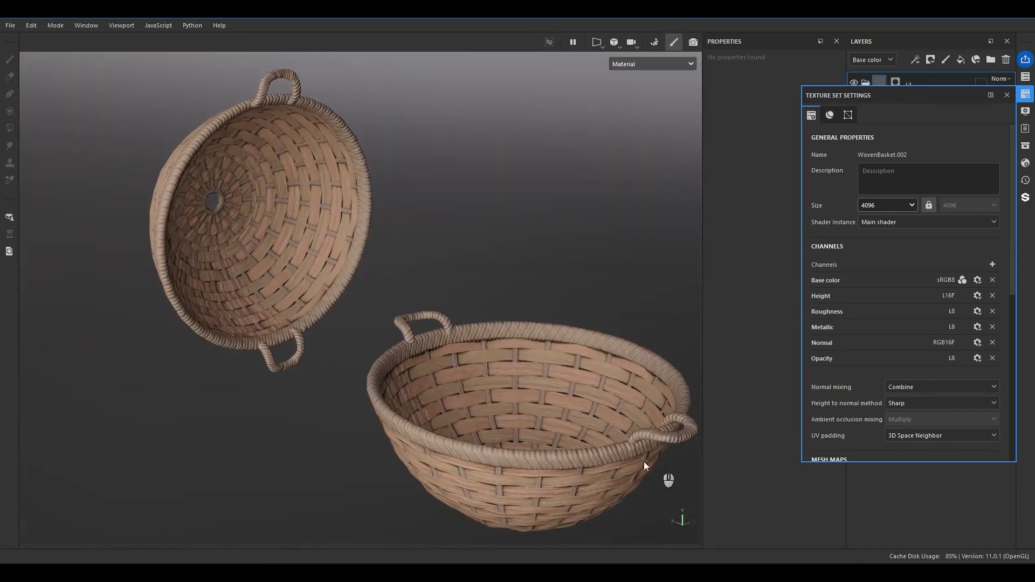
alt+drag(612, 457, 487, 363)
alt+middle_drag(486, 364, 453, 323)
scroll(420, 374, up, 4)
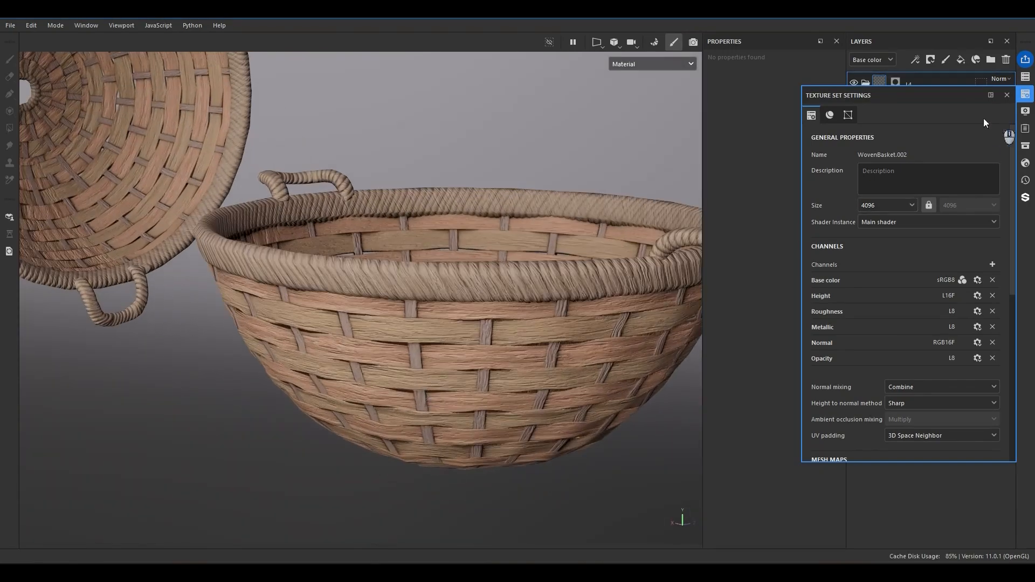
Set the basket texture set's size to 2048 and check the strip edges on the outer wall.
click(896, 206)
click(869, 262)
alt+drag(469, 308, 556, 271)
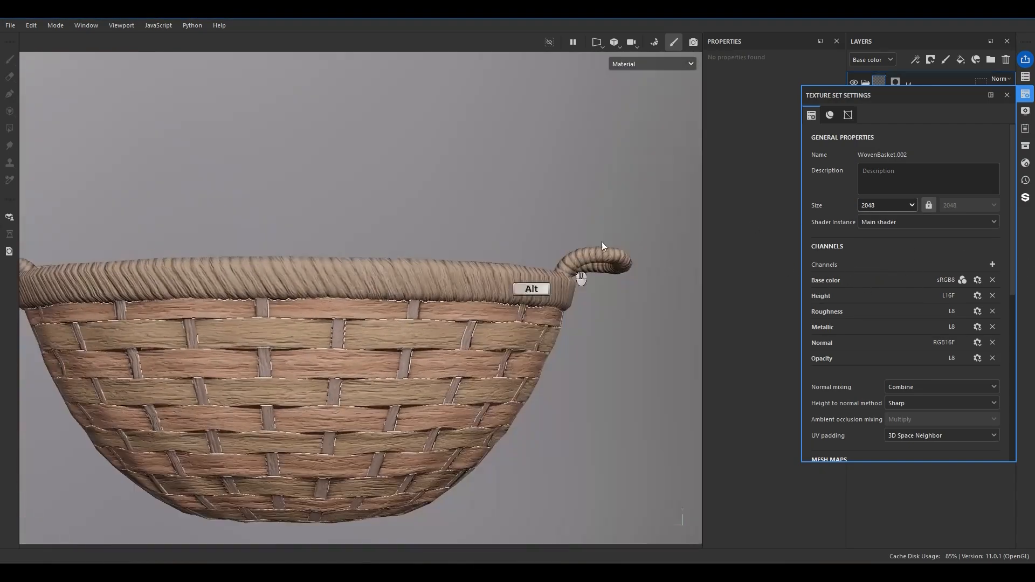
click(1007, 95)
scroll(366, 350, up, 2)
alt+drag(380, 322, 299, 339)
Try a Bevel filter on the L1 folder's mask with a distance of 0.037.
click(891, 265)
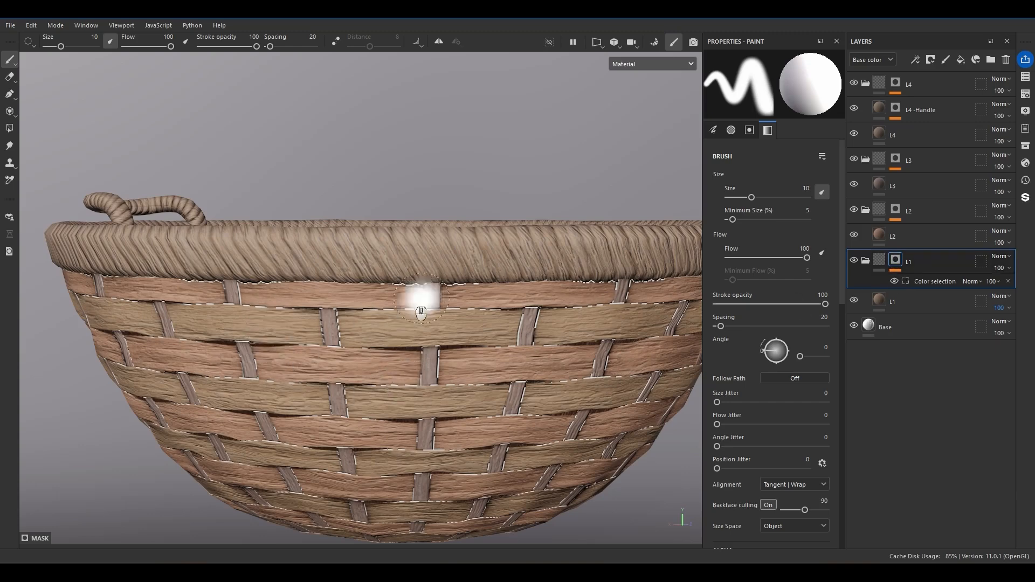
click(921, 283)
right_click(920, 283)
click(952, 504)
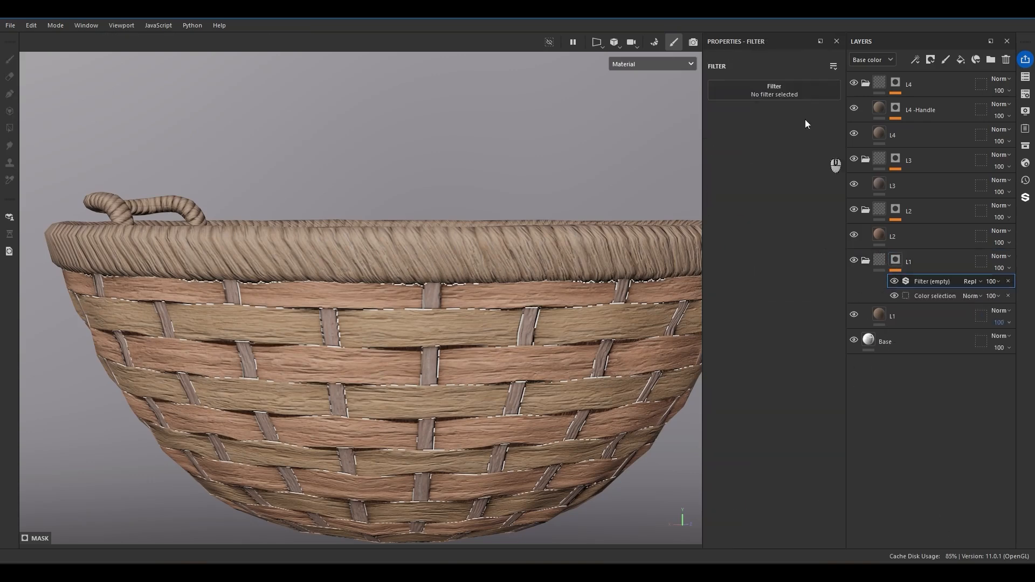
click(791, 89)
click(895, 129)
alt+middle_drag(399, 367, 428, 324)
alt+right_drag(429, 324, 500, 328)
drag(772, 163, 781, 163)
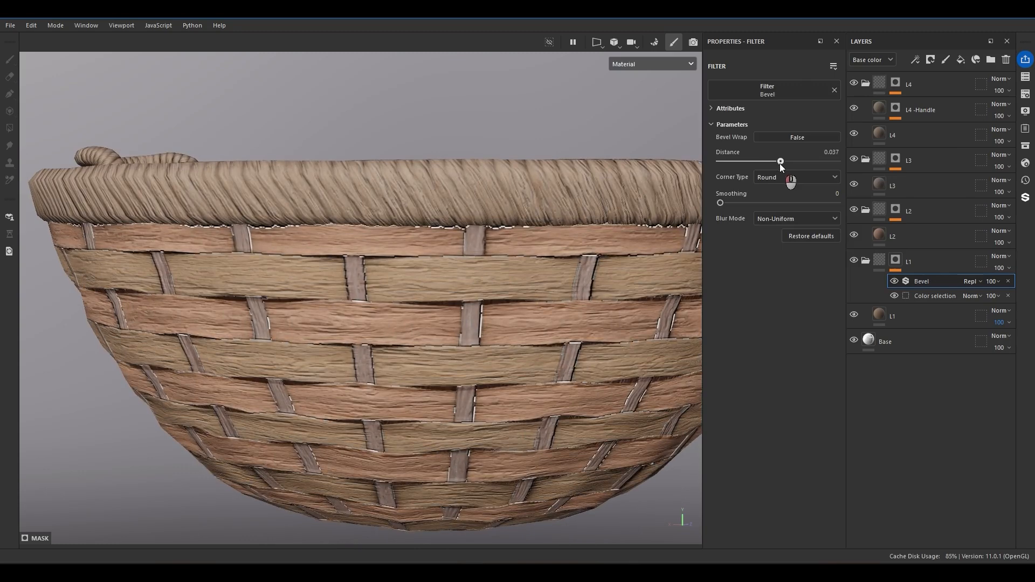
Try smaller Bevel distances on the L1 mask, starting with 0.01, and check the strip edges.
click(831, 152)
text(.01)
key(Return)
click(830, 159)
key(Right)
key(shift+Left)
text(3)
key(Return)
alt+drag(930, 295, 911, 178)
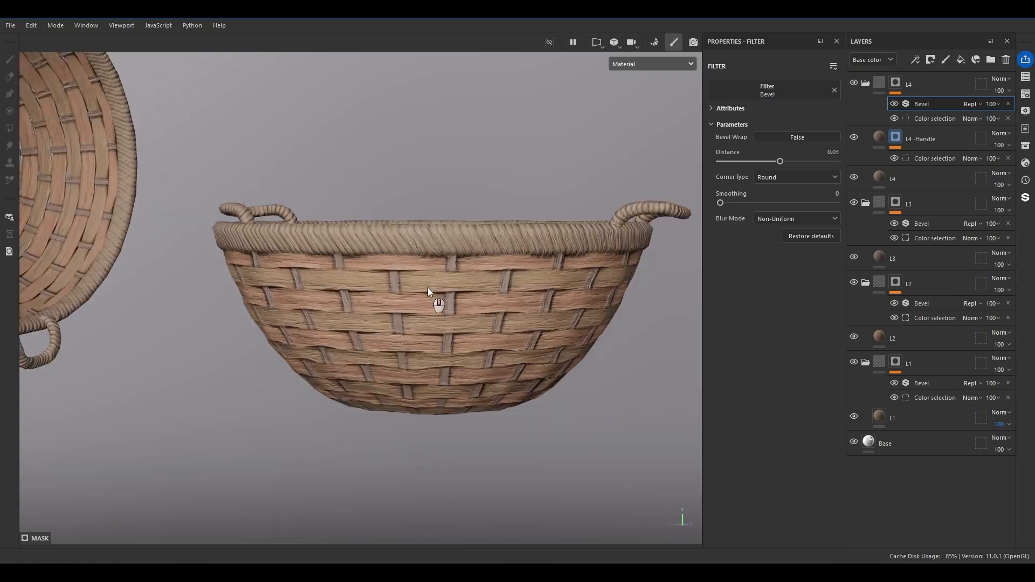
alt+drag(428, 290, 380, 267)
Undo the Bevel filter experiments on the L1 folder's mask.
key(ctrl+z)
key(ctrl+z)
key(ctrl+z)
key(ctrl+z)
key(ctrl+z)
key(ctrl+z)
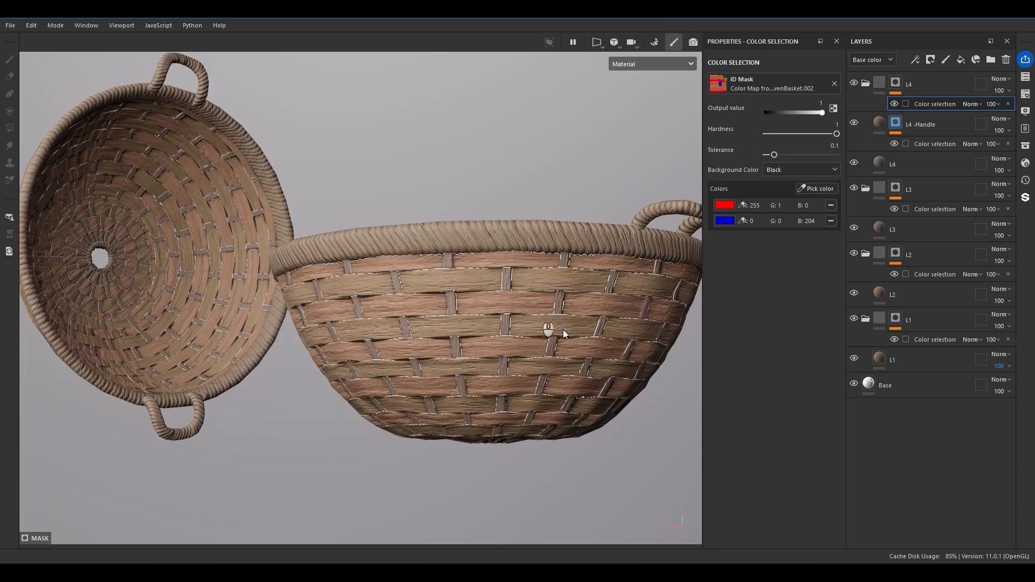
Set the Base fill's base color to brown 9C7865 sampled from a strip and view the edges.
scroll(533, 308, up, 10)
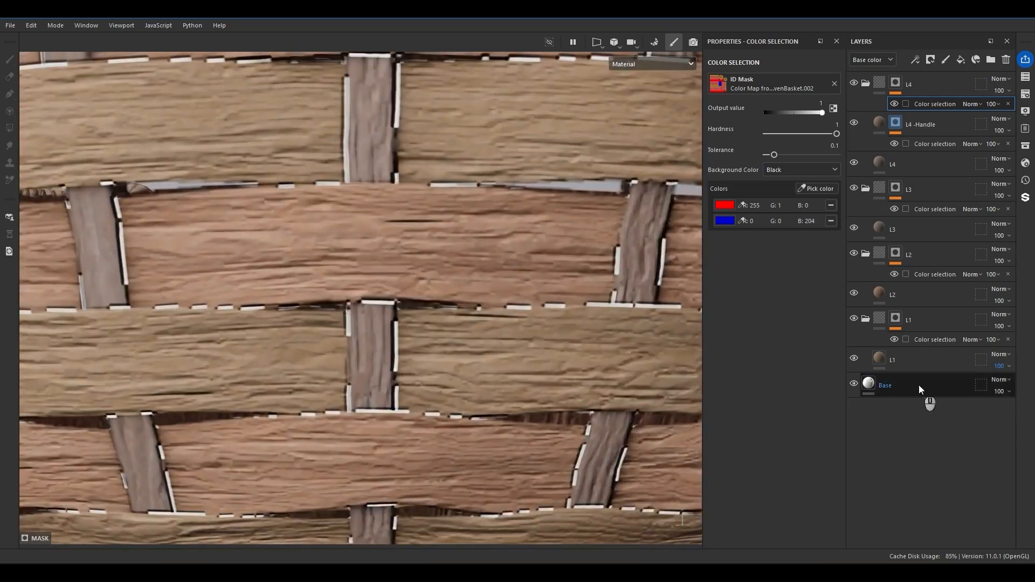
click(884, 386)
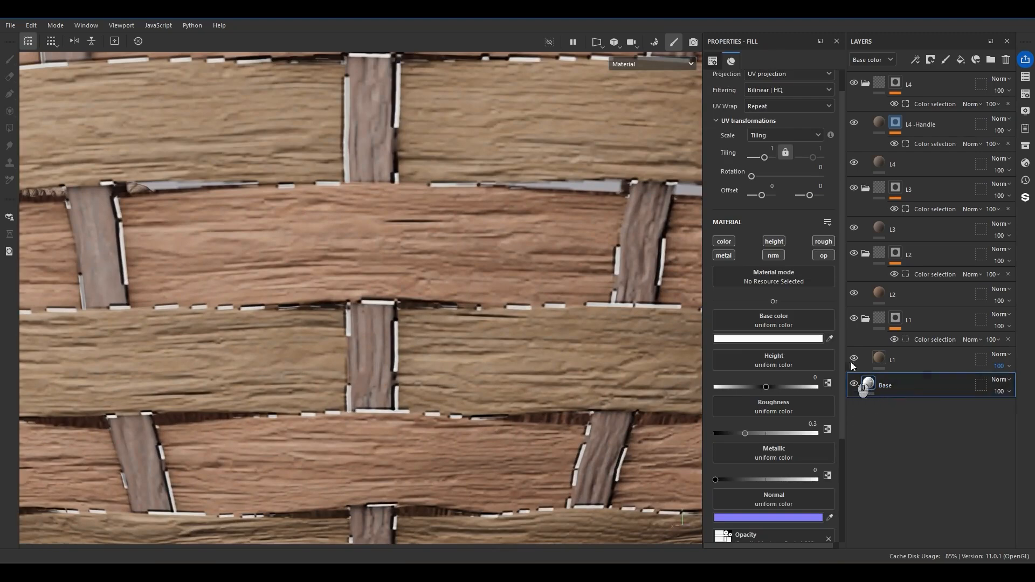
click(768, 339)
click(901, 408)
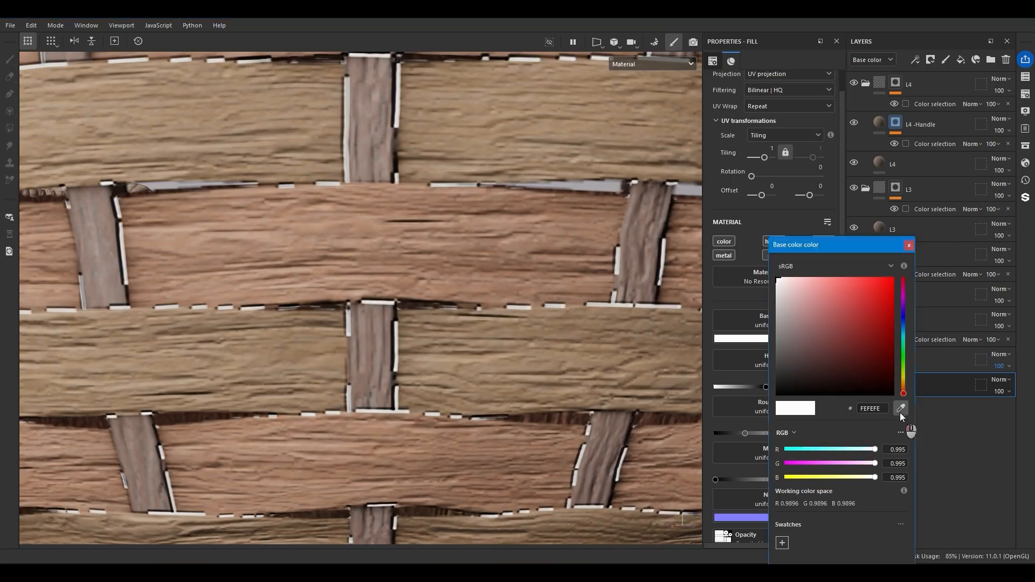
click(499, 333)
scroll(415, 333, down, 5)
scroll(415, 340, down, 5)
mouse_move(412, 347)
alt+mouse_down()
mouse_move(330, 372)
mouse_move(414, 346)
alt+mouse_up()
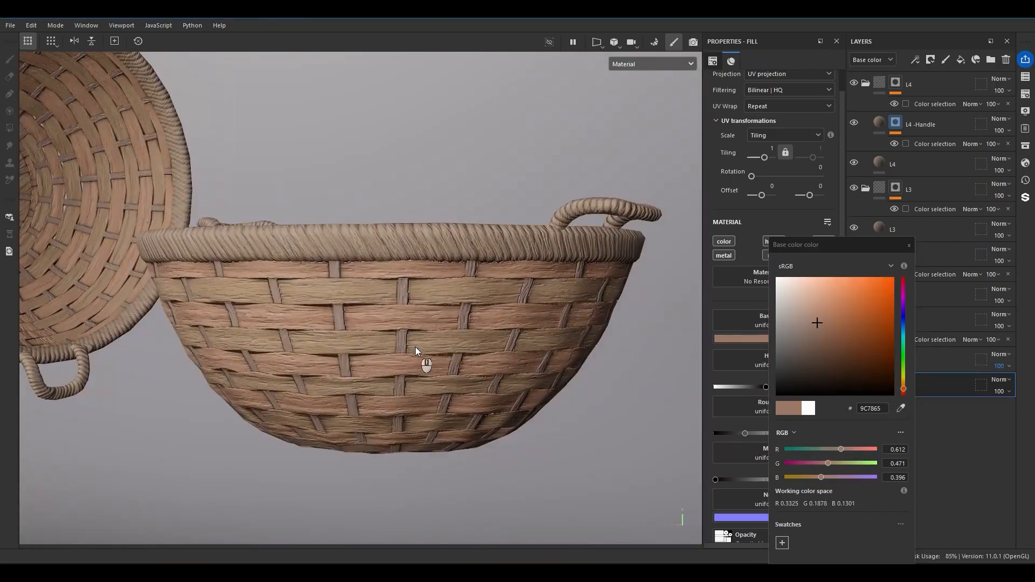
Set the Base fill's base color to black (000000) and inspect the gaps between the strips.
click(782, 392)
alt+drag(561, 431, 530, 316)
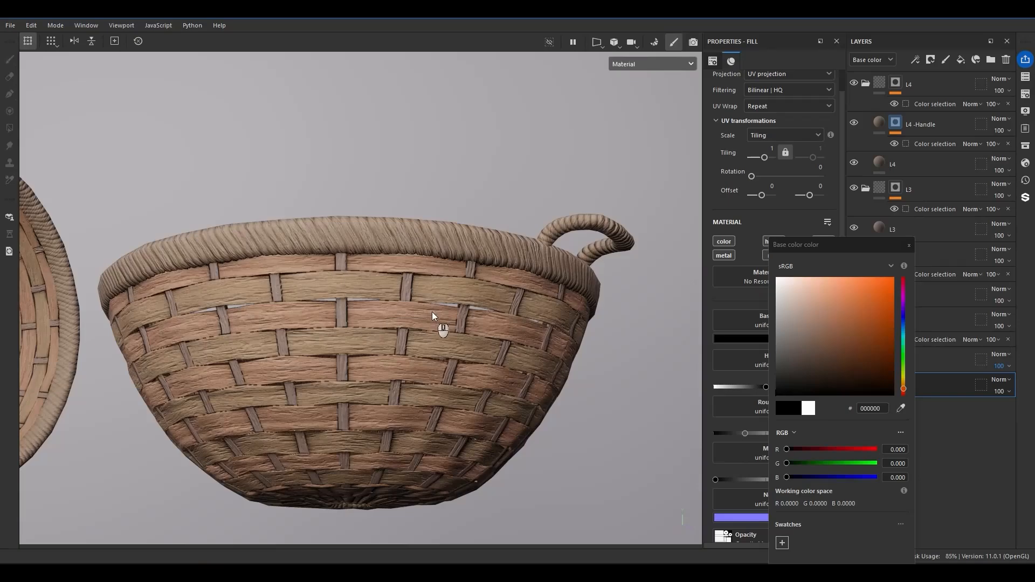
click(394, 358)
scroll(394, 356, down, 2)
alt+drag(394, 358, 354, 386)
scroll(377, 388, up, 6)
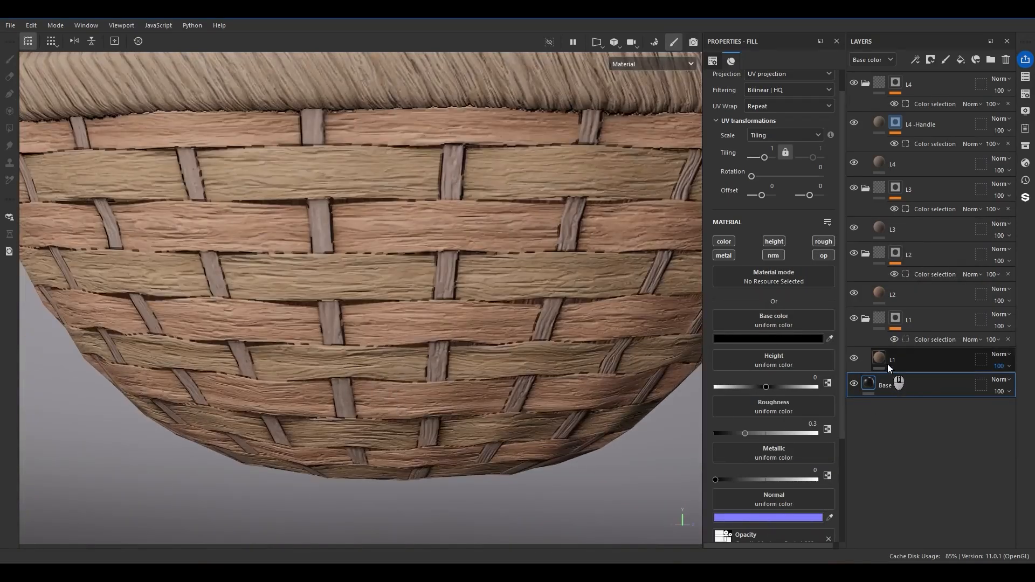
Lower the Height Range of the woven strip fills, using 0.08 on the L3 fill.
click(887, 362)
click(881, 291)
drag(737, 477, 740, 476)
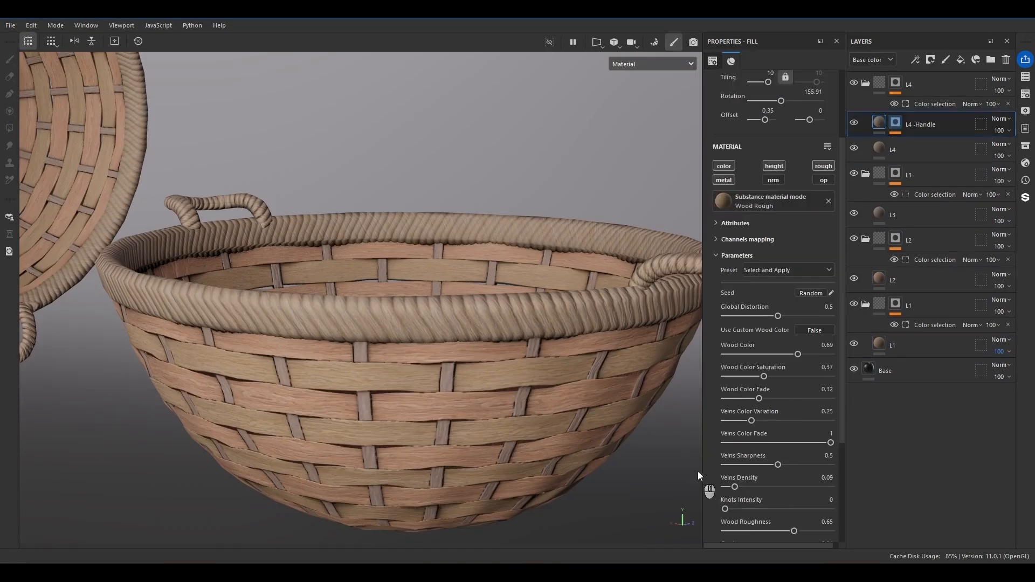
scroll(741, 517, down, 5)
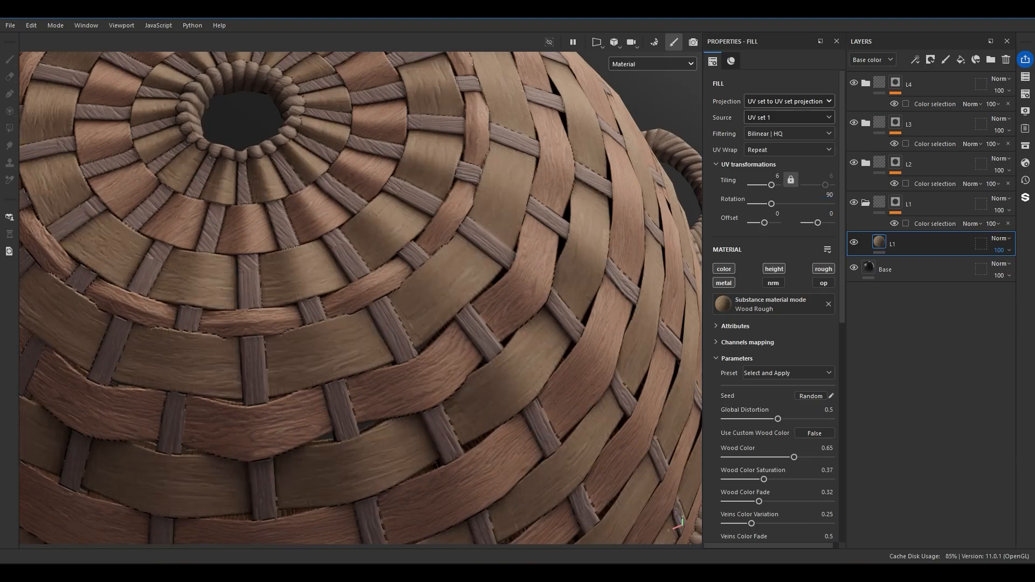
Try a UV rotation of 90 on the L1 fill.
key(Return)
key(KP_0)
key(KP_9)
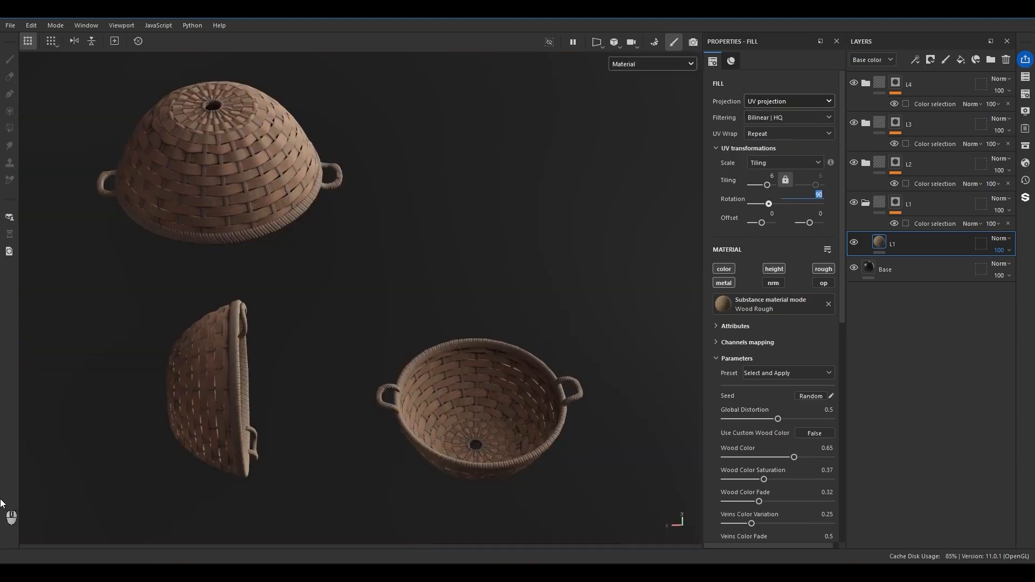
Examine the woven base around the basket's center hole and compare it with the islands in the 2D UV view.
alt+drag(11, 534, 412, 391)
shift+right_drag(354, 375, 423, 366)
scroll(422, 366, up, 8)
alt+drag(463, 346, 465, 372)
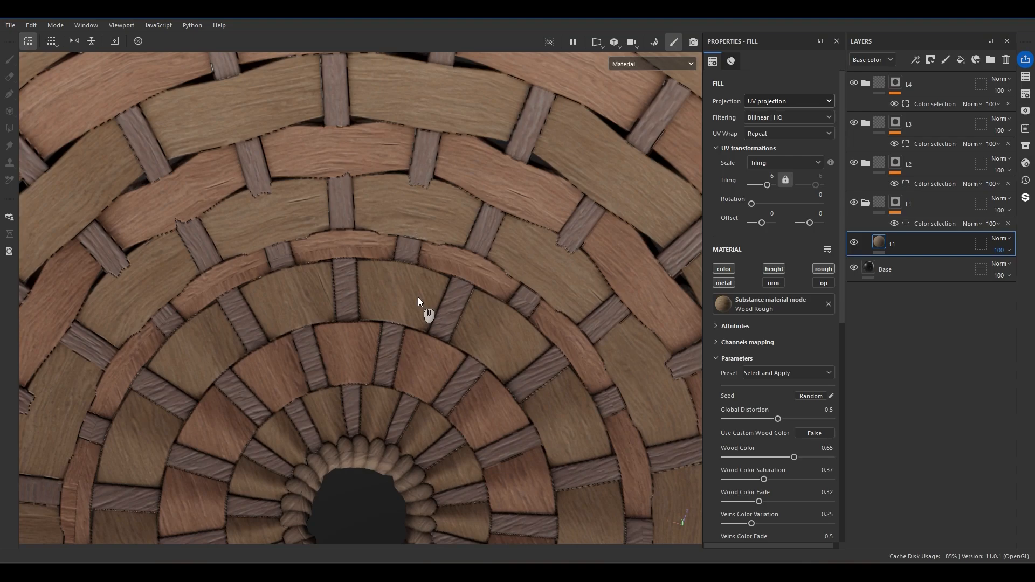
scroll(409, 300, down, 8)
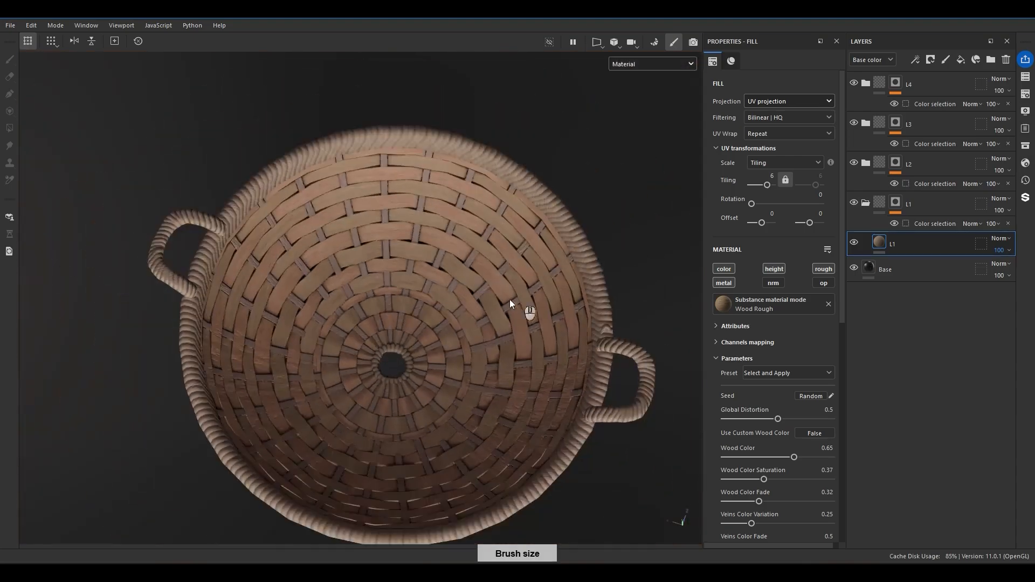
alt+drag(509, 299, 383, 461)
key(F3)
scroll(497, 232, up, 3)
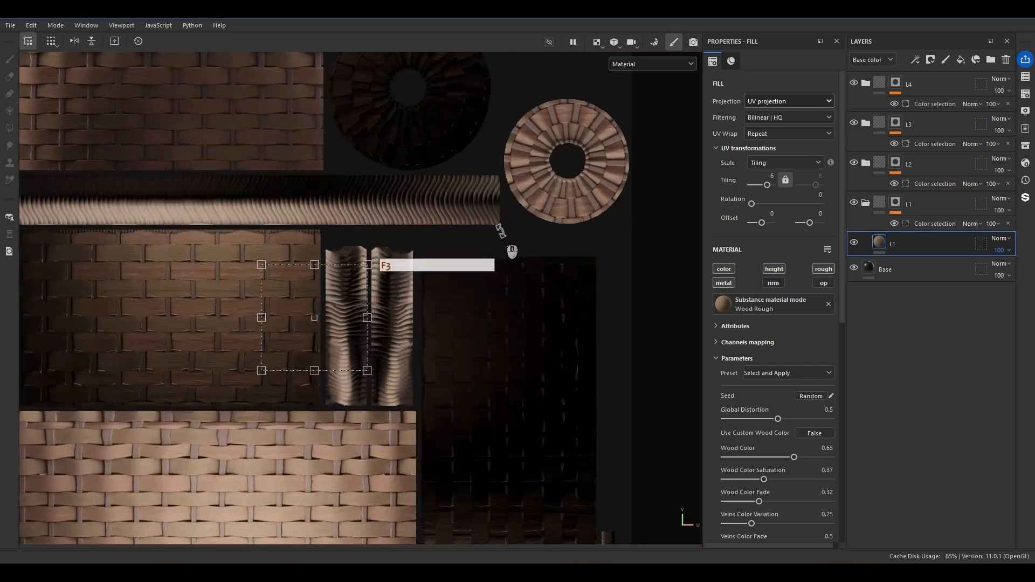
alt+middle_drag(497, 232, 530, 460)
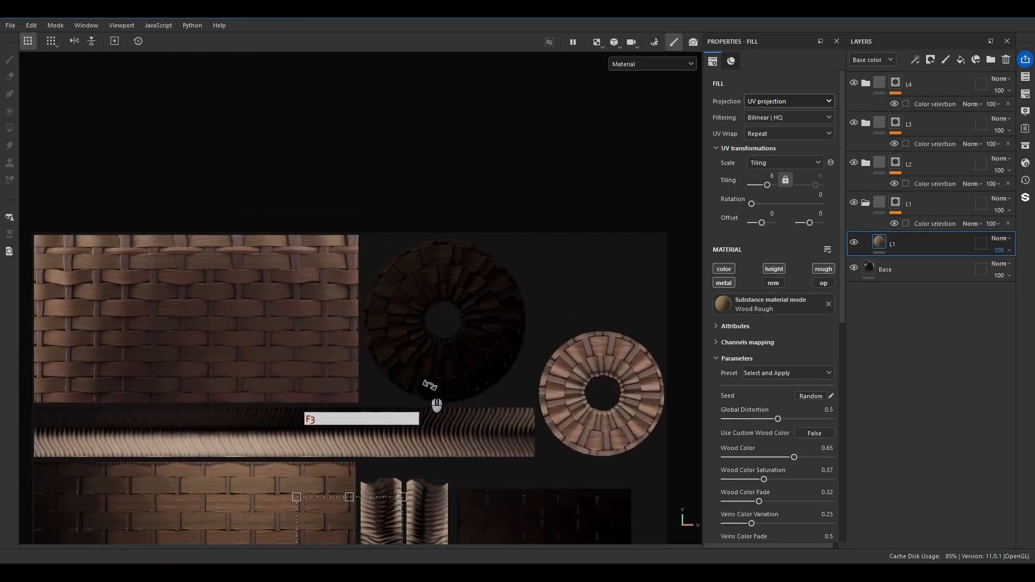
key(F2)
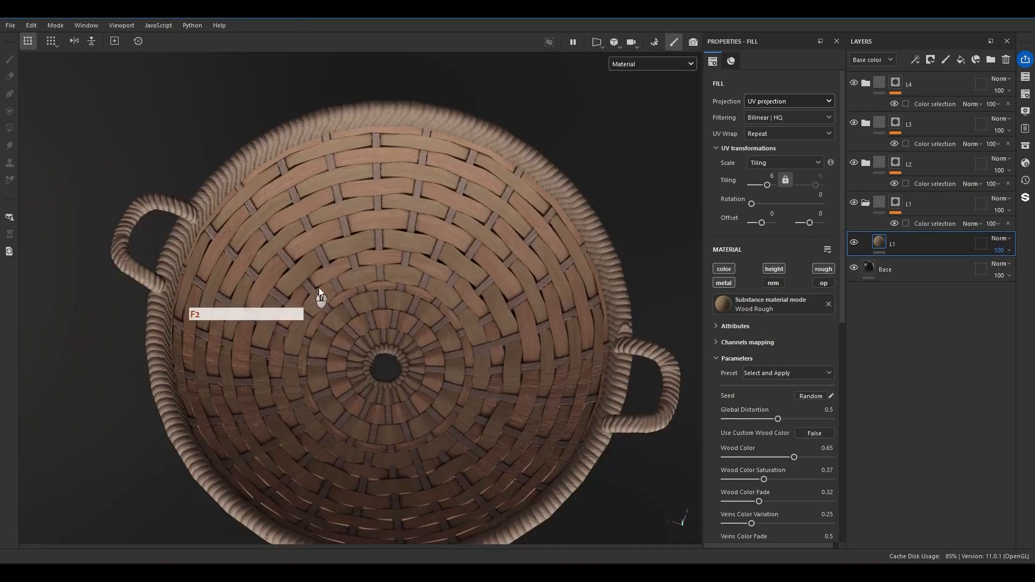
Inspect the wood grain direction of the ringed strips around the center hole in the 3D view.
scroll(374, 318, up, 3)
scroll(324, 253, up, 2)
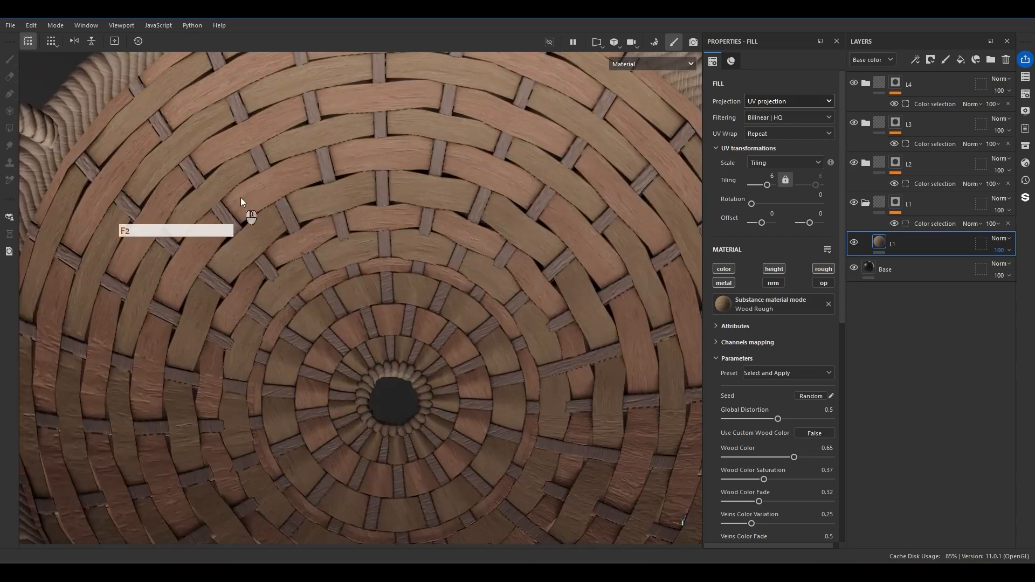
scroll(534, 194, down, 3)
scroll(502, 158, up, 3)
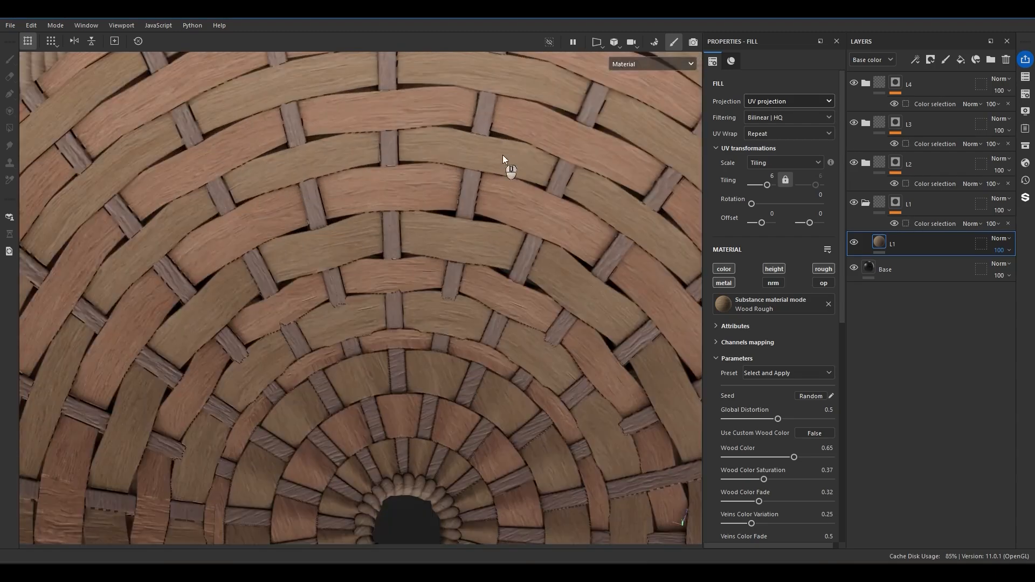
scroll(470, 266, down, 4)
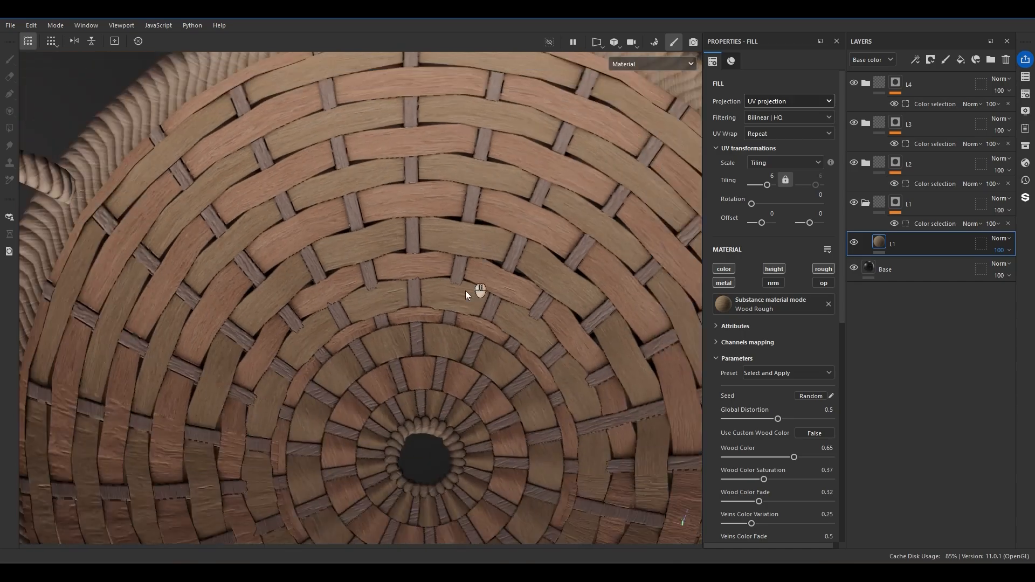
scroll(422, 349, up, 5)
scroll(306, 286, down, 6)
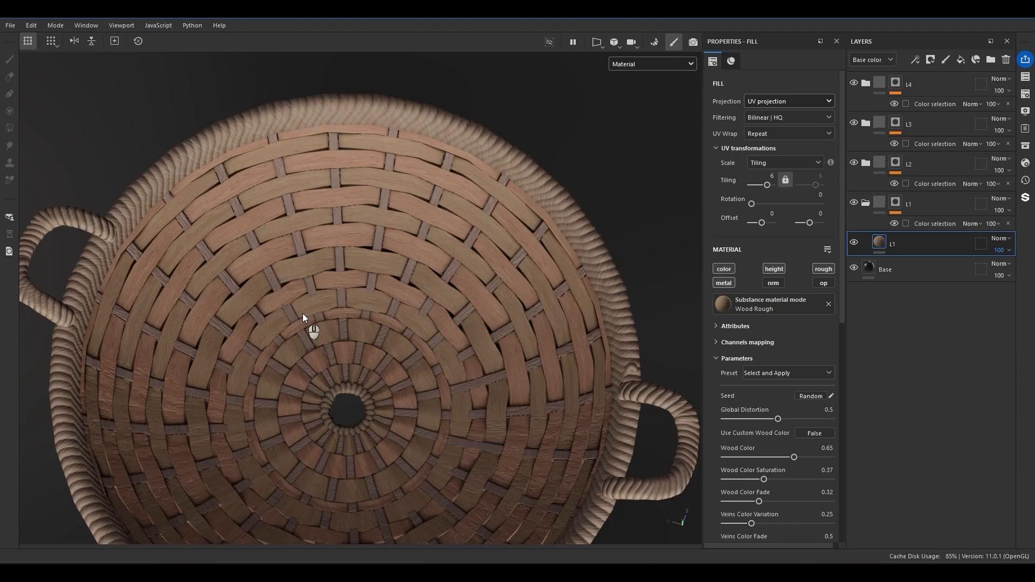
Examine the grain direction change along the woven strips of the basket's inner wall up close.
alt+drag(455, 395, 374, 326)
scroll(363, 282, up, 5)
alt+drag(363, 282, 441, 256)
alt+drag(204, 157, 409, 224)
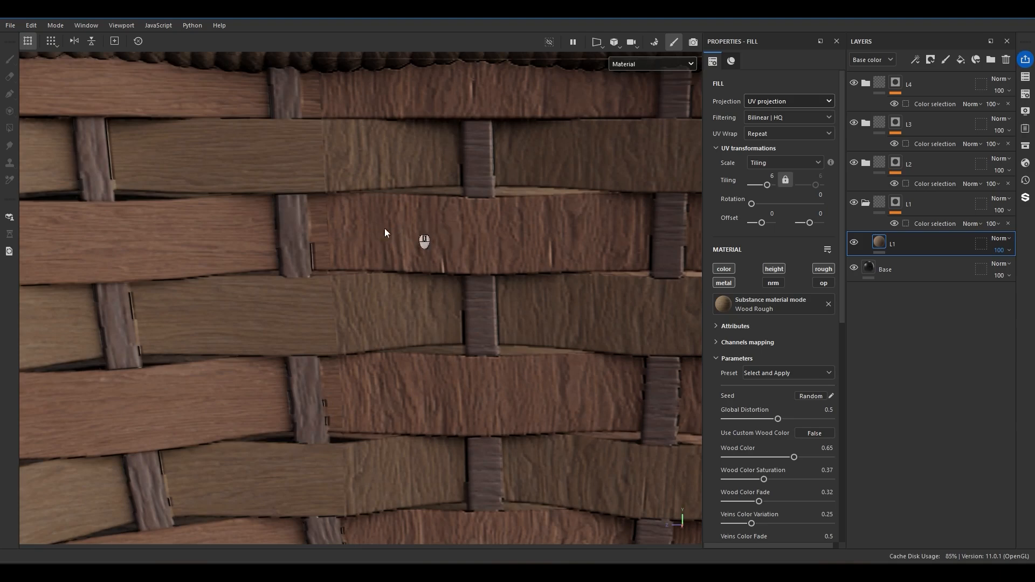
scroll(371, 219, up, 3)
scroll(372, 219, down, 1)
key(f)
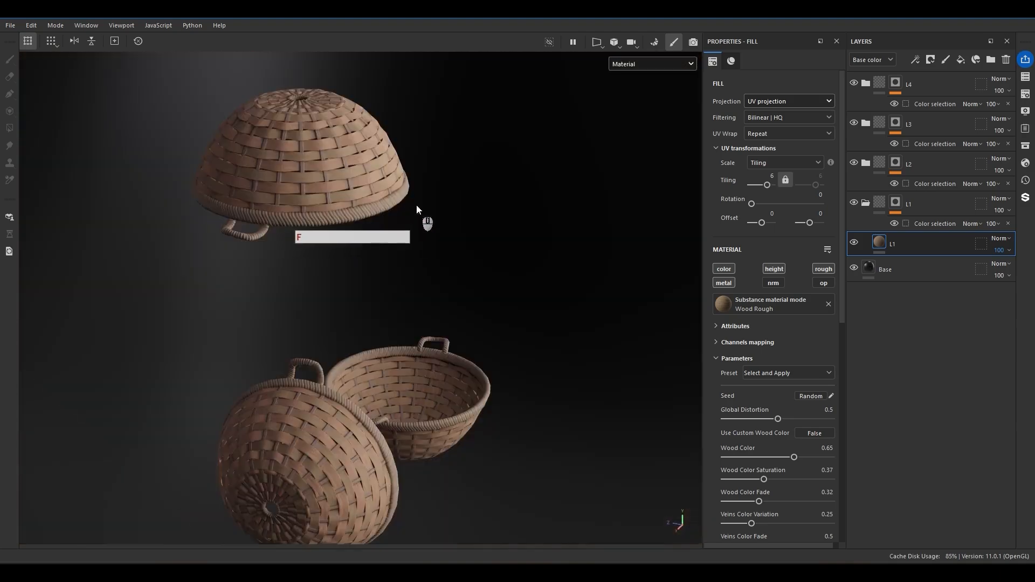
View the upright basket's interior and toggle the L1 fill's visibility to identify its strips.
alt+drag(419, 335, 361, 358)
alt+right_drag(361, 358, 561, 318)
scroll(455, 347, up, 3)
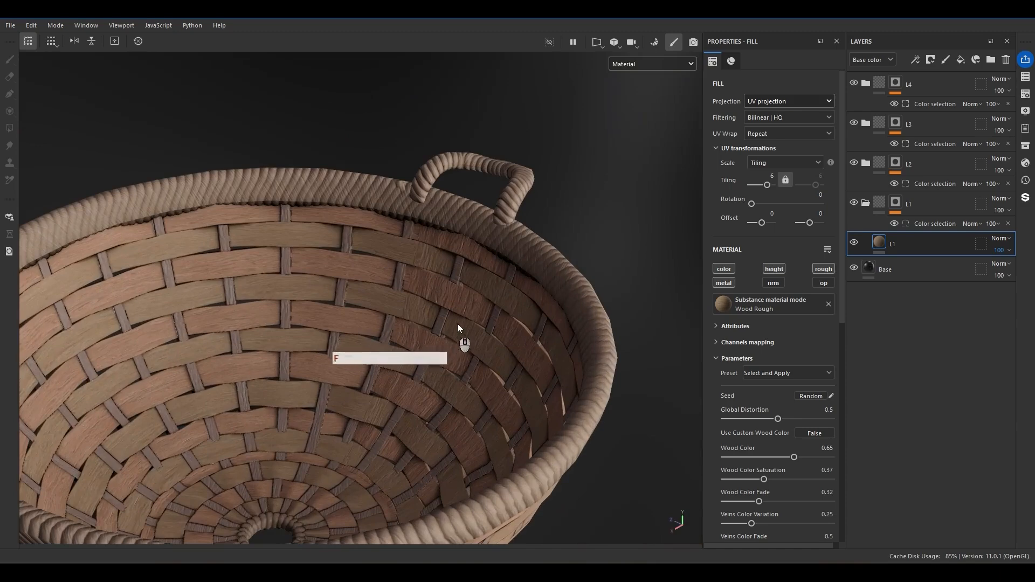
click(855, 244)
click(856, 244)
click(856, 243)
click(855, 243)
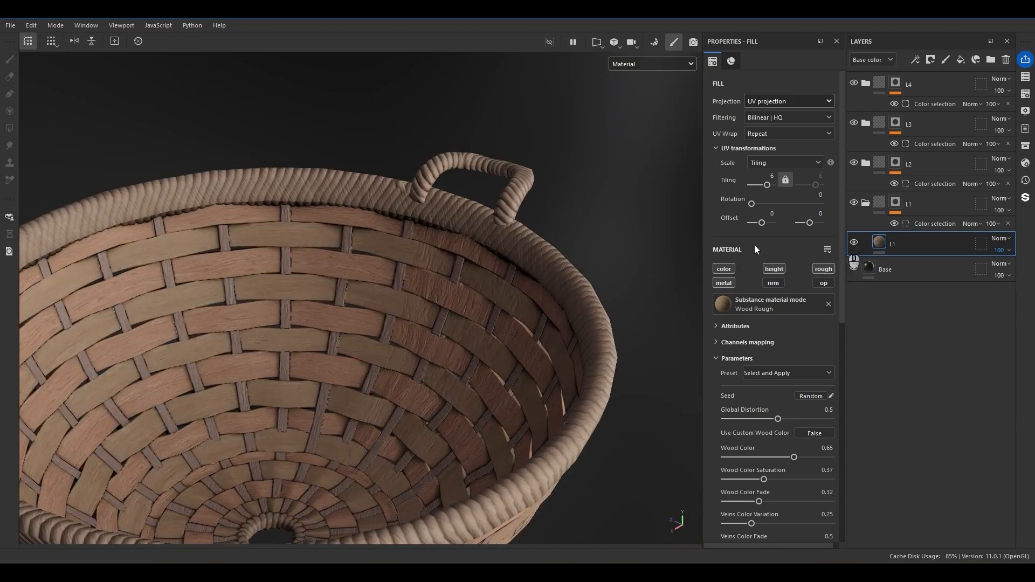
scroll(377, 307, up, 3)
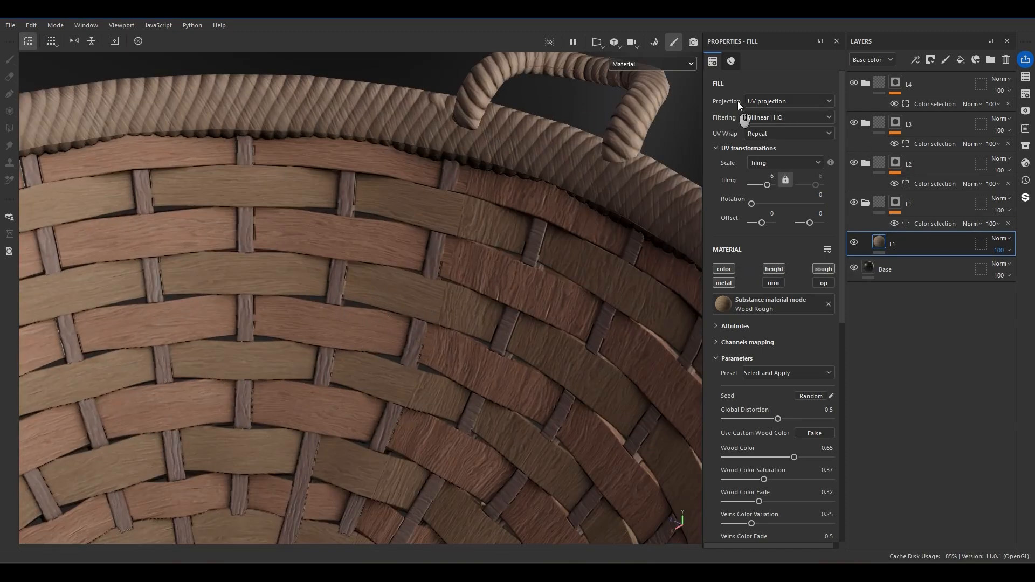
Change the L1 fill's projection to Tri-planar projection and inspect the grain on the interior strips.
click(772, 102)
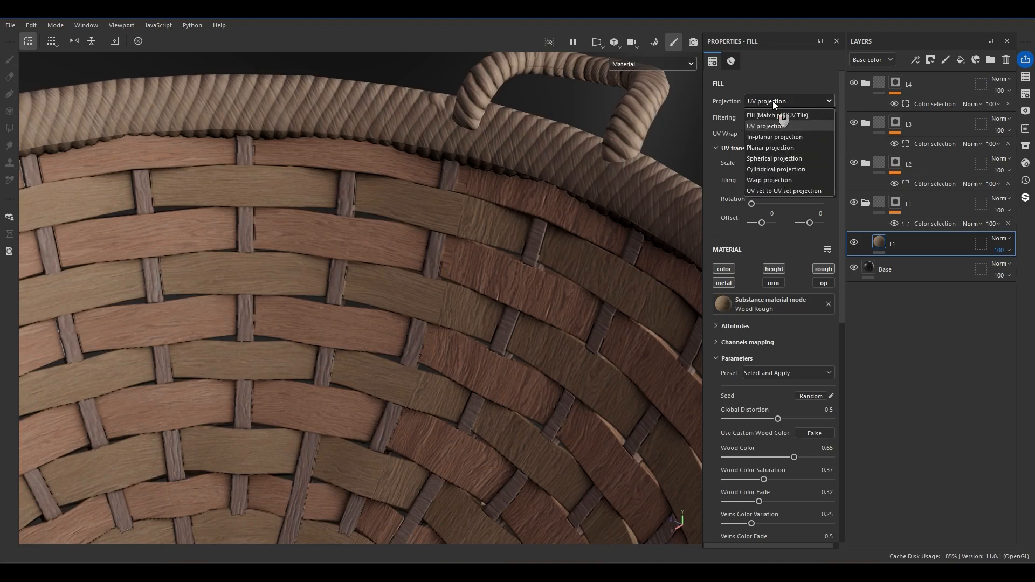
click(770, 136)
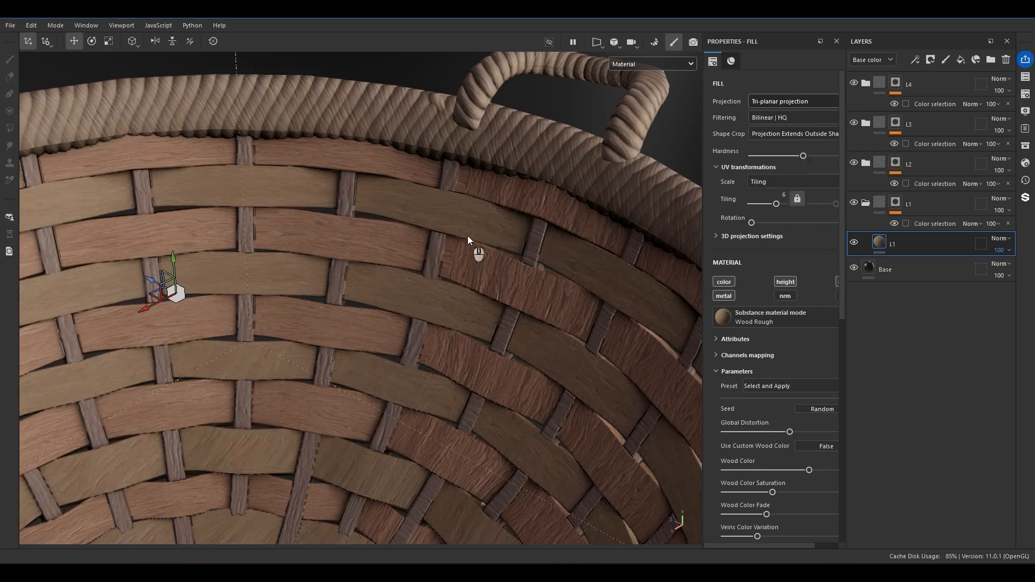
scroll(449, 226, down, 3)
mouse_move(448, 229)
alt+mouse_down()
mouse_move(430, 204)
mouse_move(452, 267)
mouse_move(421, 271)
mouse_move(434, 241)
alt+mouse_up()
scroll(365, 407, up, 6)
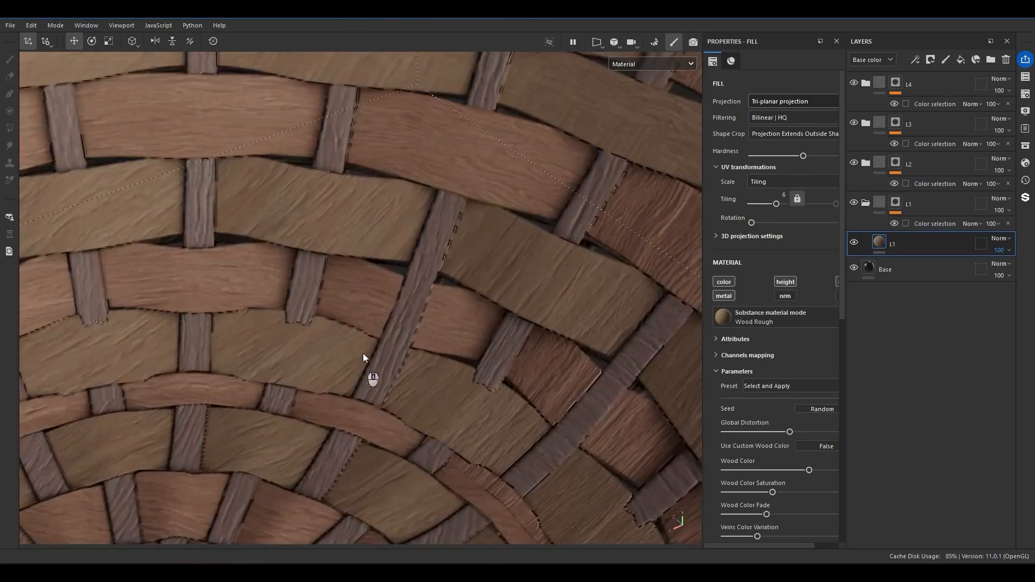
Inspect the strip grain under tri-planar mapping and set the L1 fill's projection back to UV projection.
alt+drag(364, 328, 404, 215)
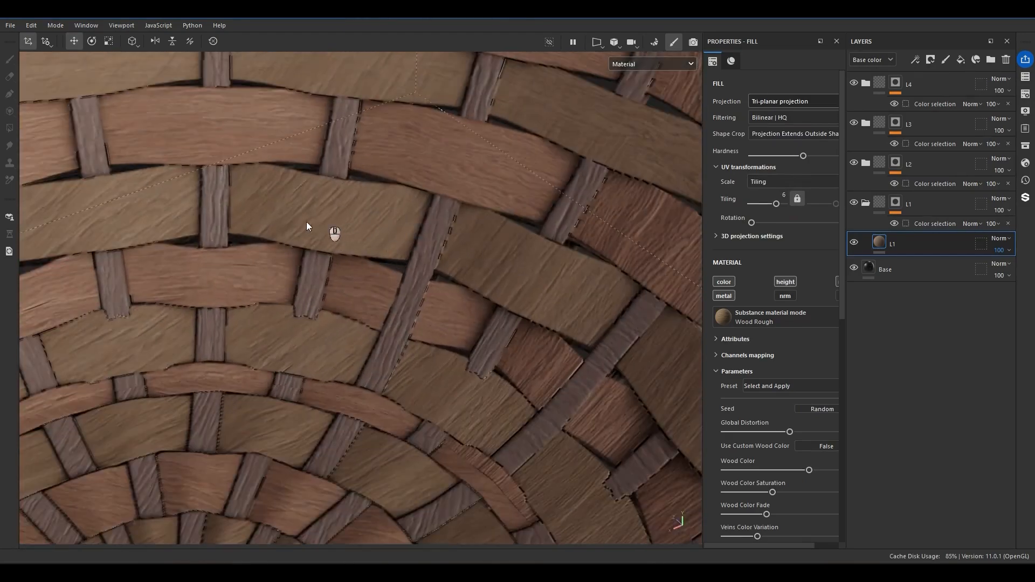
alt+drag(309, 218, 357, 228)
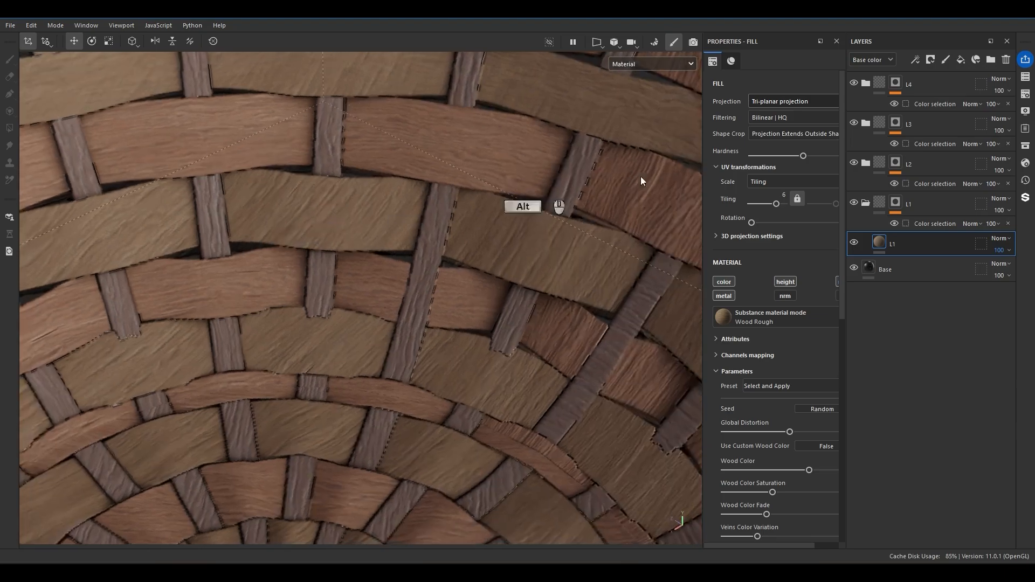
click(794, 102)
click(796, 128)
scroll(355, 228, down, 5)
alt+drag(355, 227, 269, 225)
alt+middle_drag(269, 224, 348, 326)
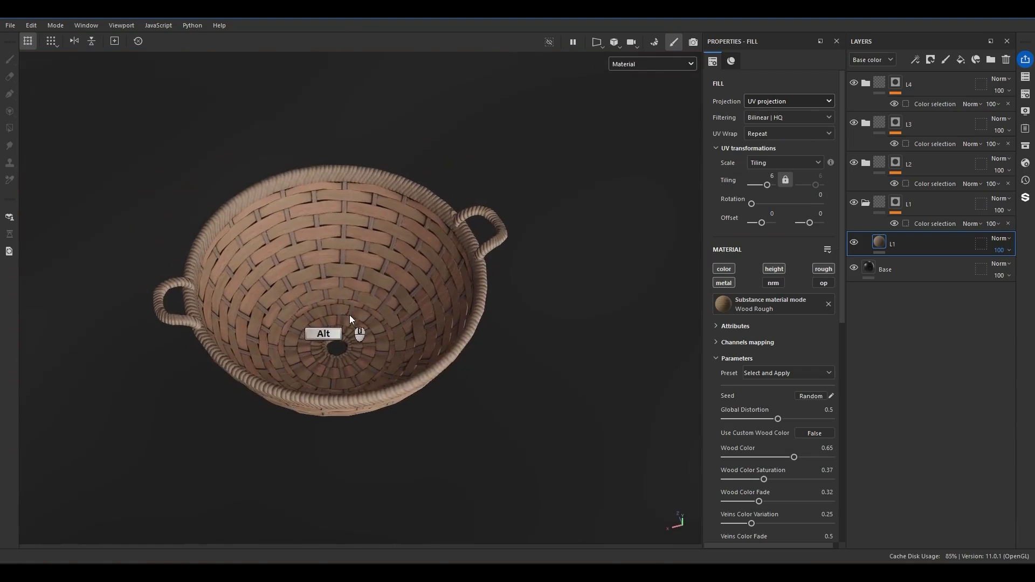
Examine the basket's wood grain up close and display the textured UV islands in the 2D view.
scroll(362, 286, up, 4)
key(F2)
key(F3)
scroll(366, 272, down, 5)
alt+middle_drag(374, 293, 385, 185)
scroll(375, 234, up, 3)
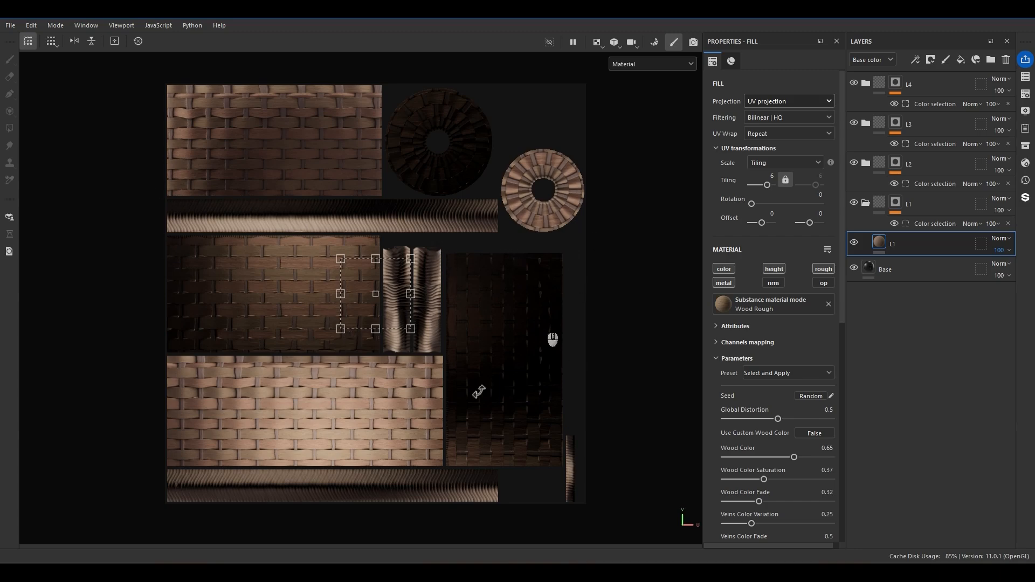
Switch to Blender and select the whole upper-left UV island of WovenBasket_low.001.
click(423, 567)
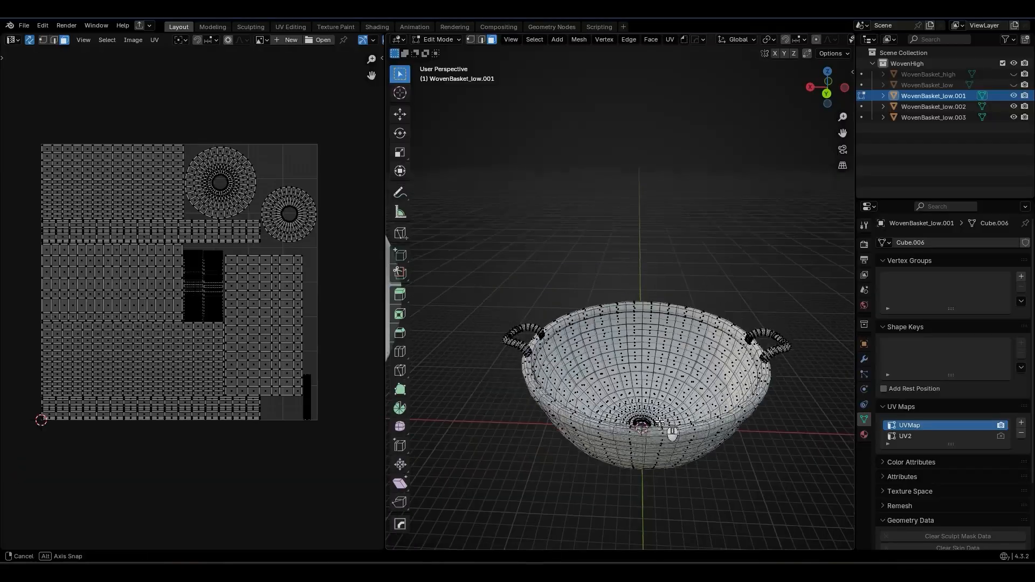
shift+middle_drag(666, 420, 653, 376)
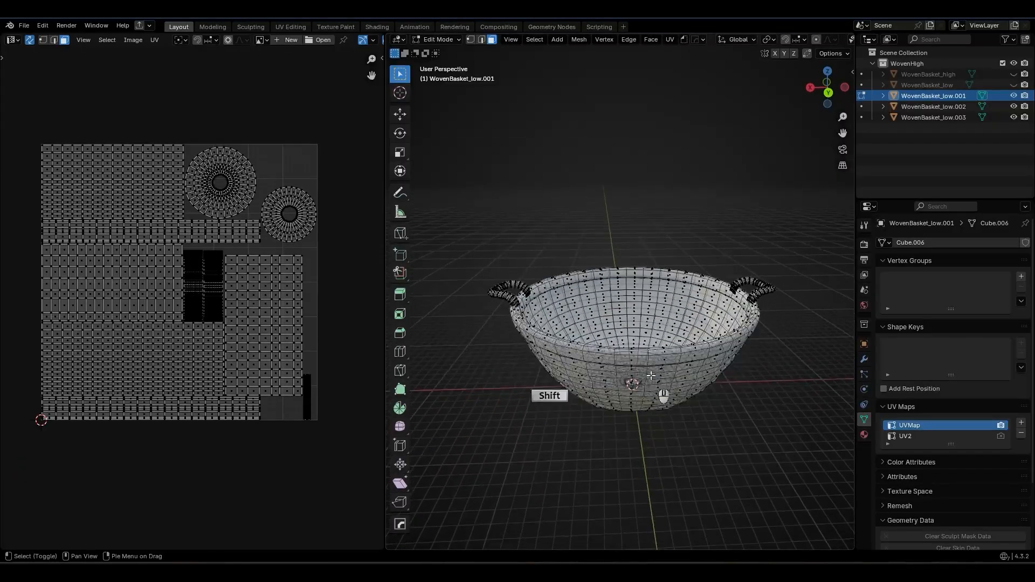
scroll(652, 377, up, 3)
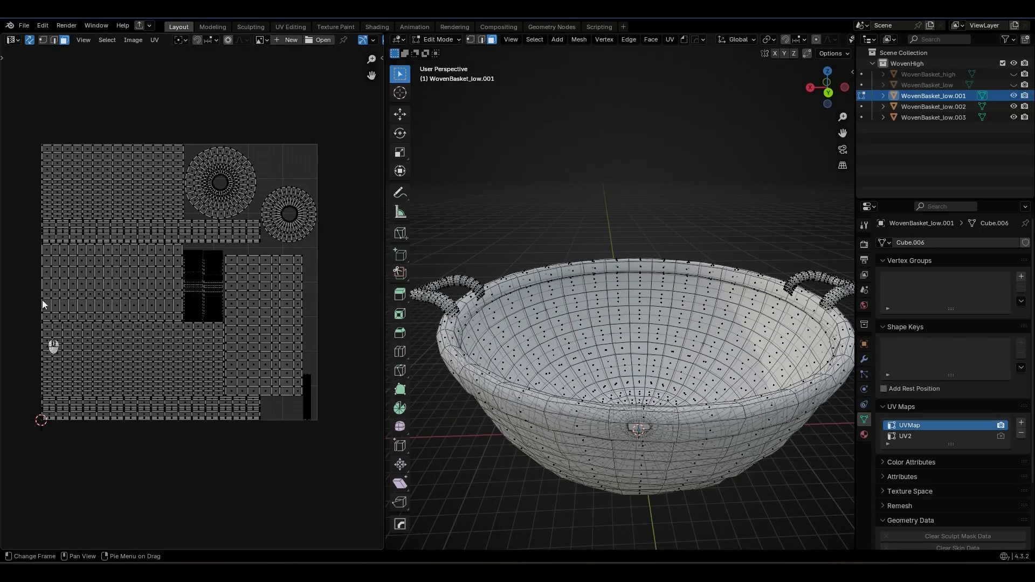
key(q)
click(71, 177)
key(ctrl+l)
Examine from below and from the side which part of the basket's outer wall the selected UV island covers.
middle_drag(641, 393, 718, 217)
middle_drag(668, 411, 771, 346)
scroll(567, 480, up, 3)
middle_drag(566, 486, 535, 462)
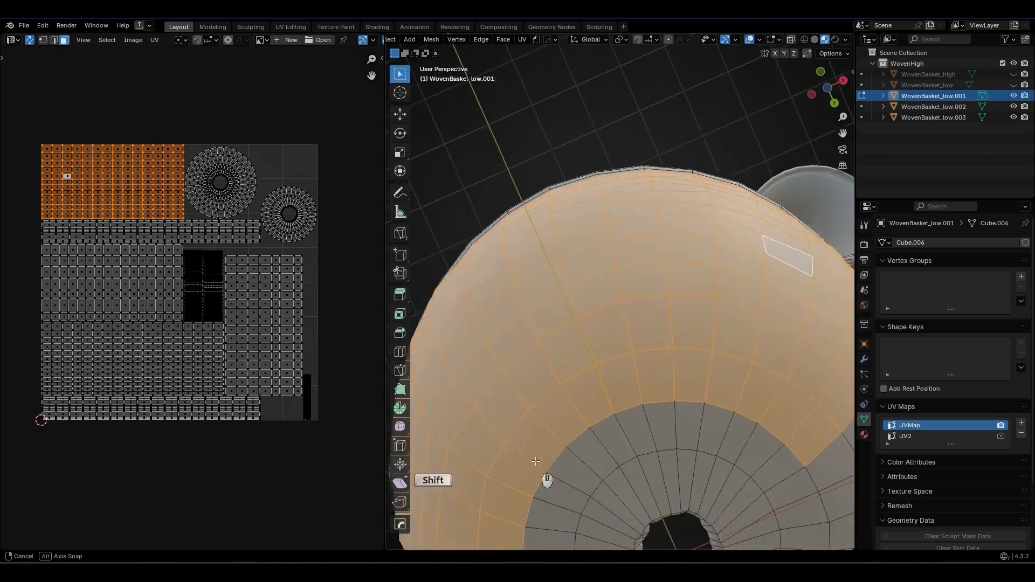
shift+middle_drag(543, 528, 520, 464)
scroll(511, 421, up, 2)
middle_drag(664, 243, 659, 306)
scroll(659, 304, down, 7)
scroll(667, 288, up, 2)
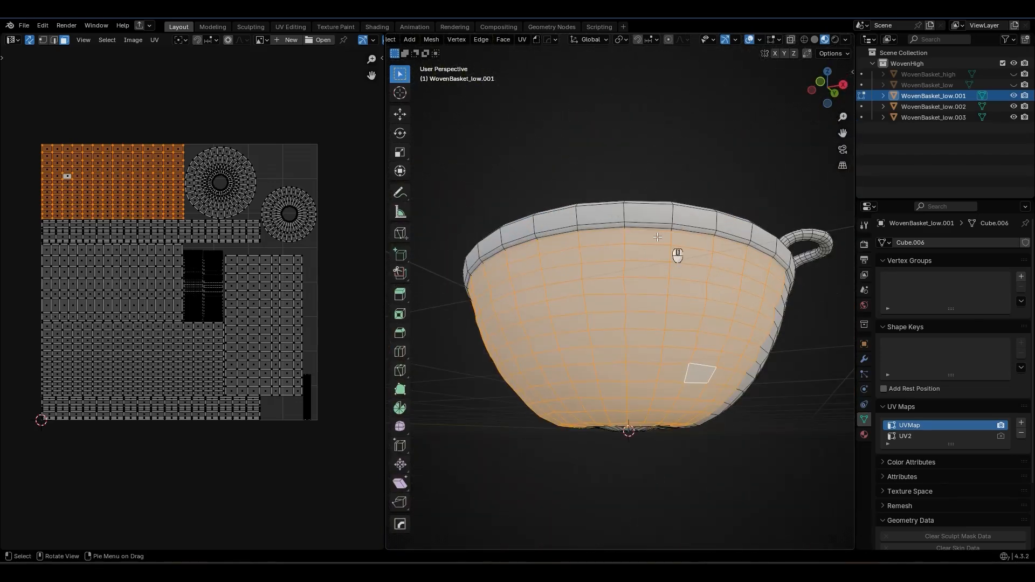
middle_drag(733, 364, 645, 362)
click(714, 335)
Select the two outer-wall UV islands in turn to compare which half of the basket each one covers.
click(159, 367)
key(ctrl+l)
key(ctrl+l)
ctrl+click(101, 198)
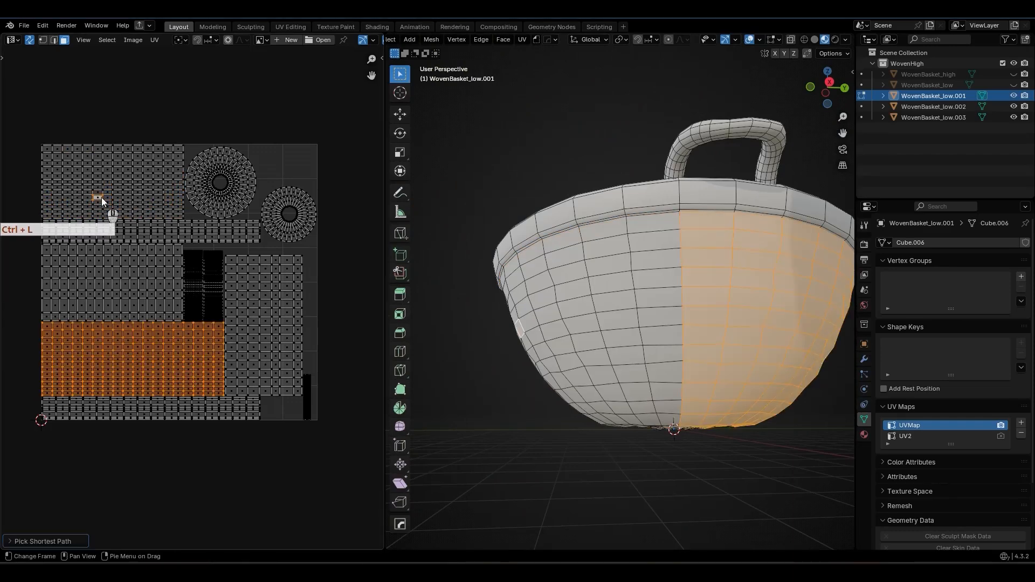
key(ctrl+l)
Select the two inner-wall UV islands in turn to identify their interior halves and clear the selection.
key(l)
click(275, 304)
ctrl+click(64, 272)
middle_drag(723, 261, 746, 358)
shift+middle_drag(747, 358, 674, 380)
click(274, 284)
key(ctrl+l)
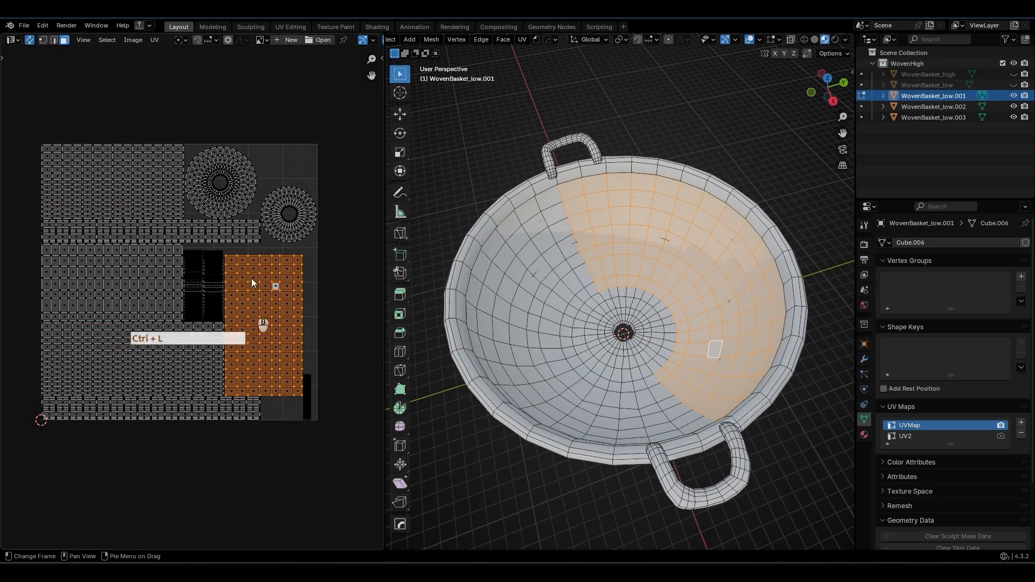
click(106, 282)
key(ctrl+l)
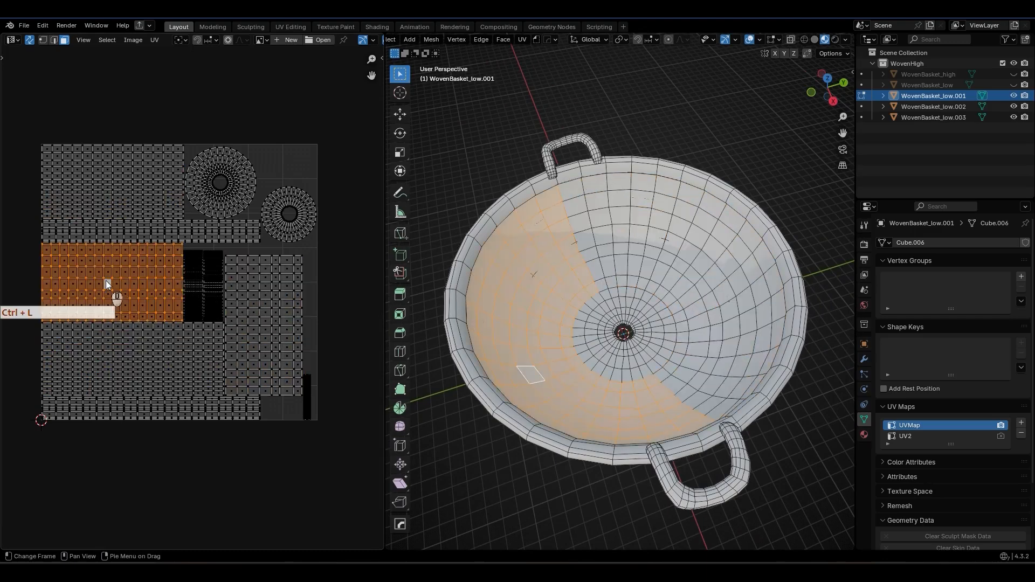
click(346, 322)
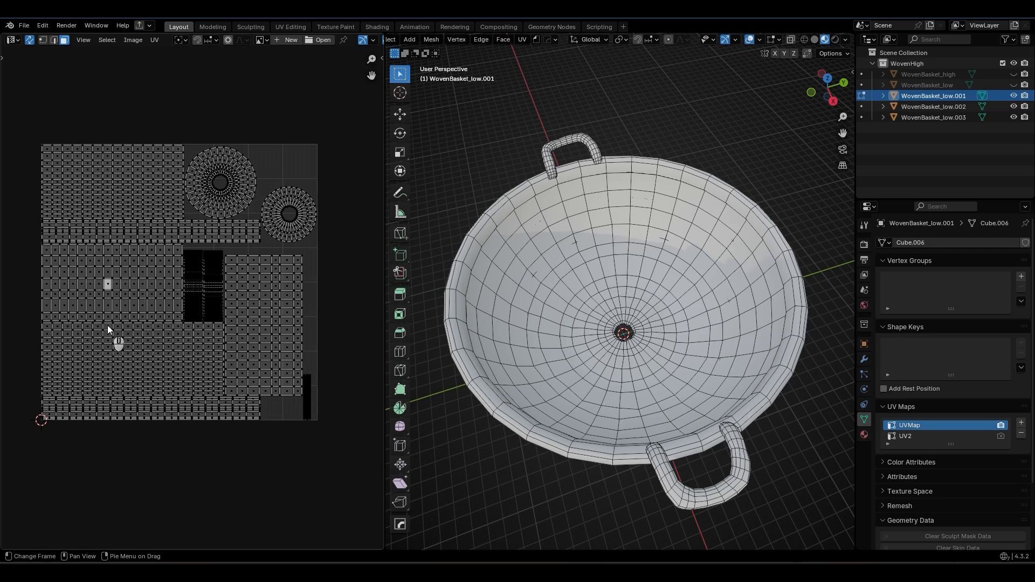
Make UV2 the basket's active UV map and enable it for rendering.
click(910, 436)
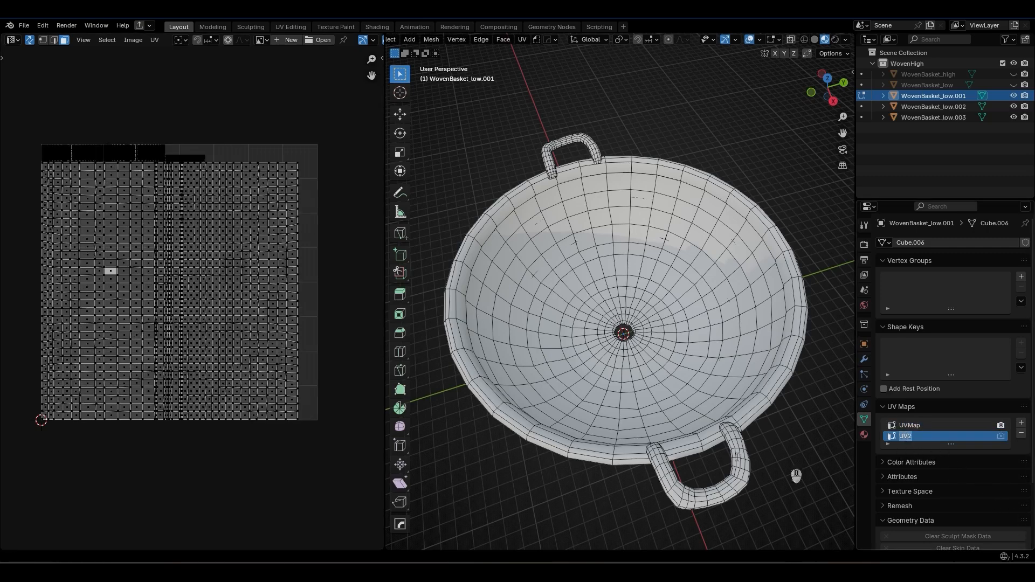
click(963, 436)
click(1000, 436)
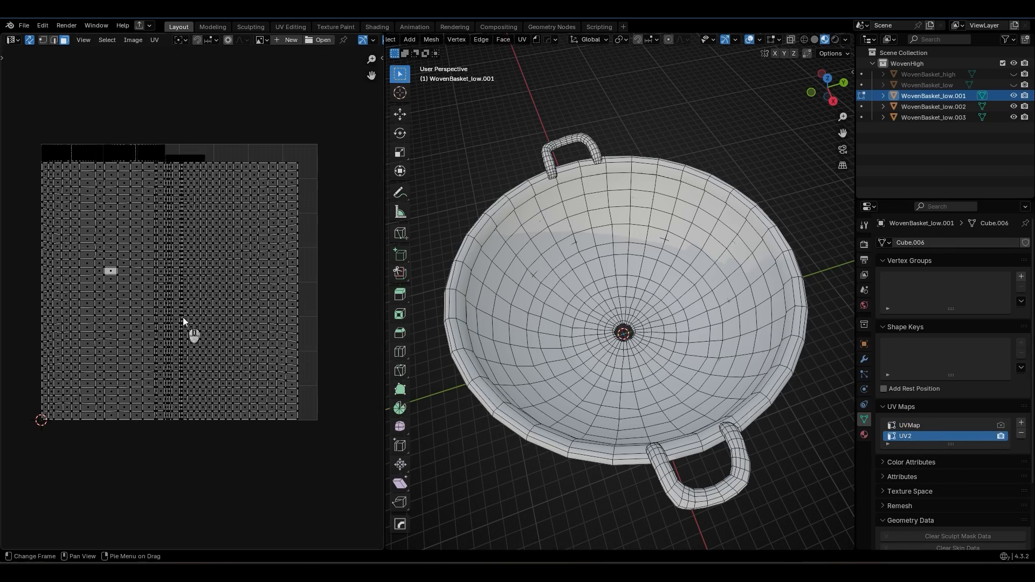
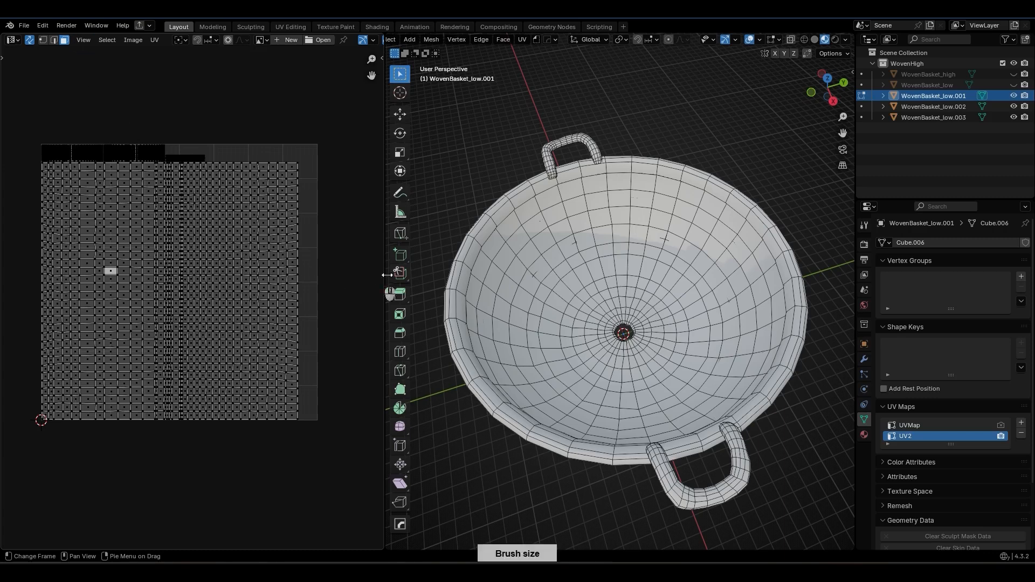
Select the large linked UV2 island and examine from above and below which parts of the basket it covers.
click(244, 311)
key(ctrl+l)
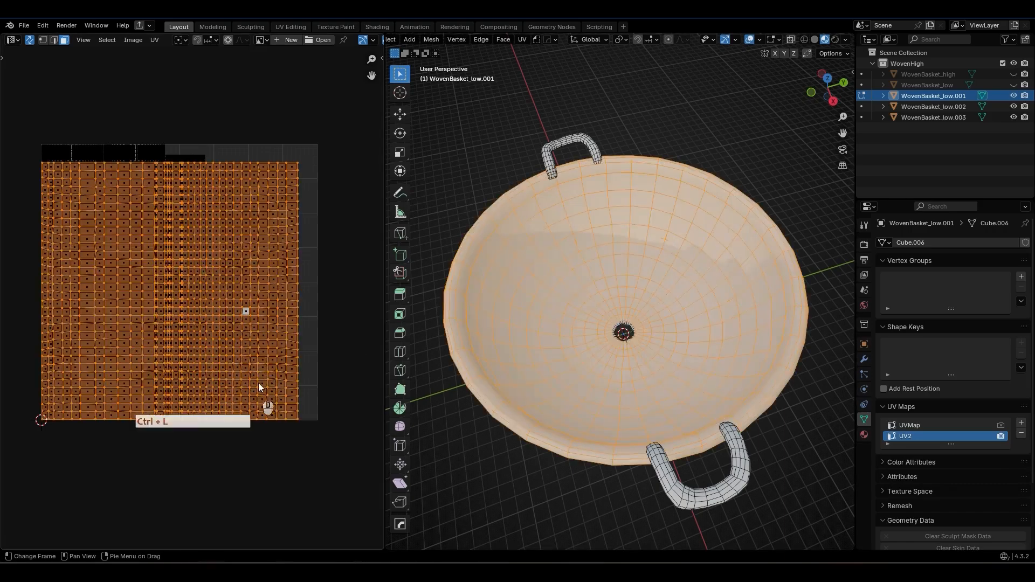
middle_drag(631, 372, 720, 257)
middle_drag(515, 388, 617, 380)
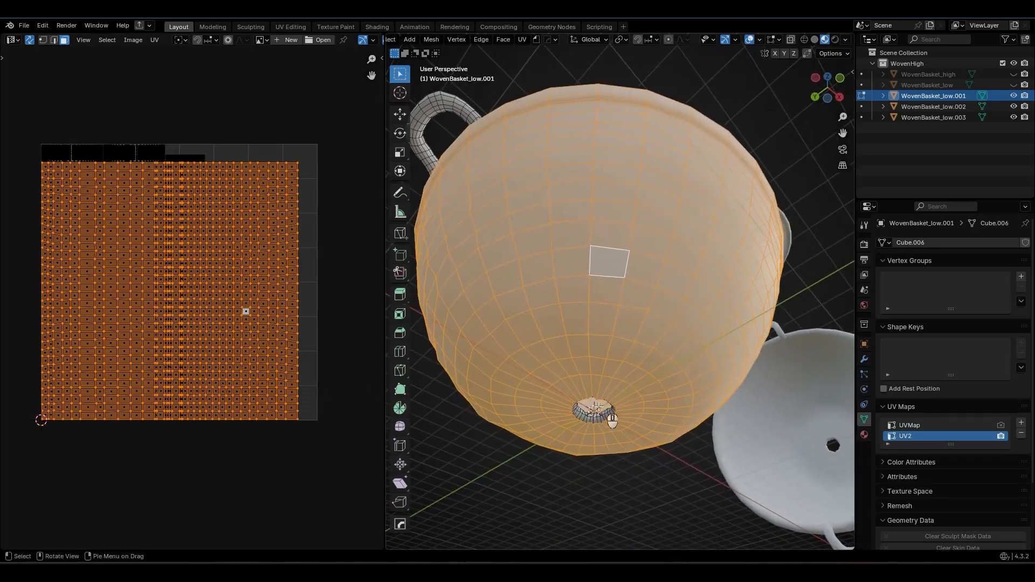
middle_drag(665, 199, 568, 399)
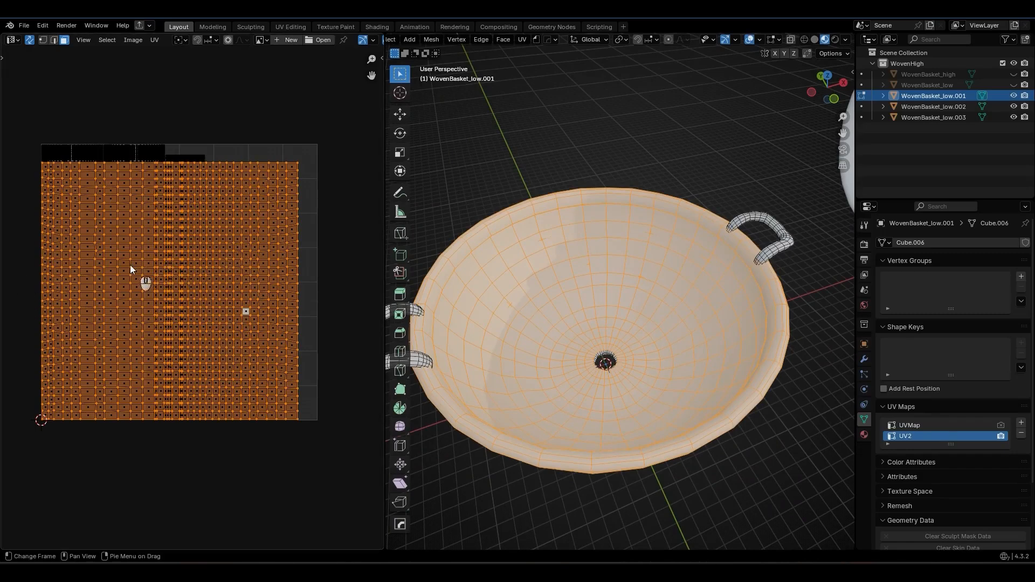
Select all UV islands of the basket and compare the UVMap layout with the UV2 layout.
click(289, 96)
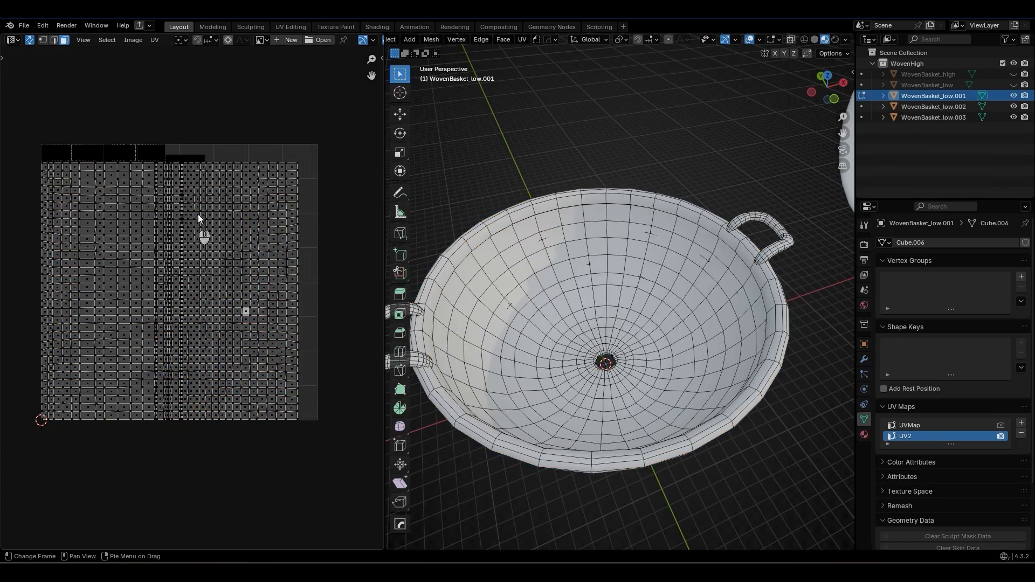
drag(324, 127, 10, 470)
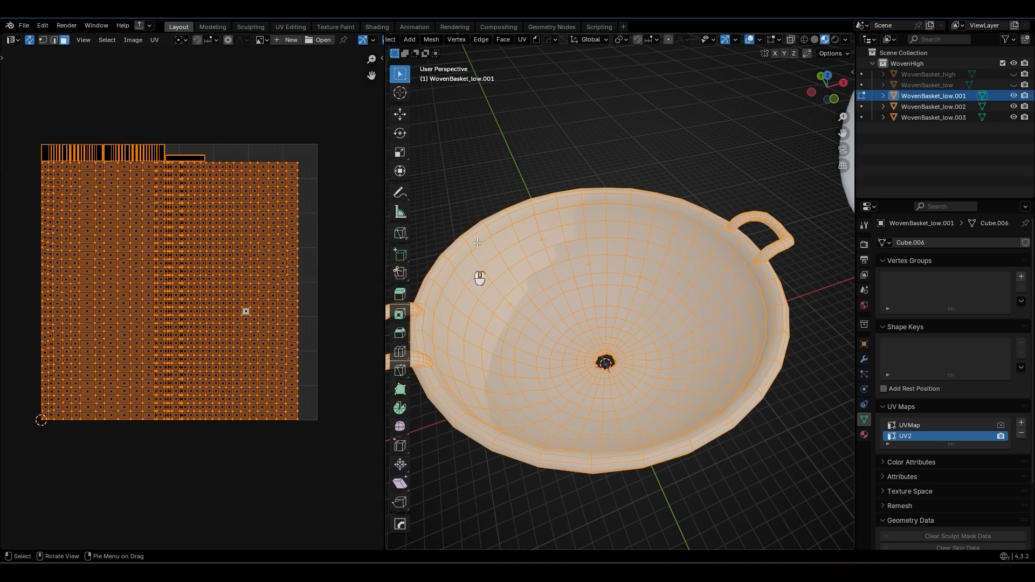
middle_drag(567, 344, 571, 319)
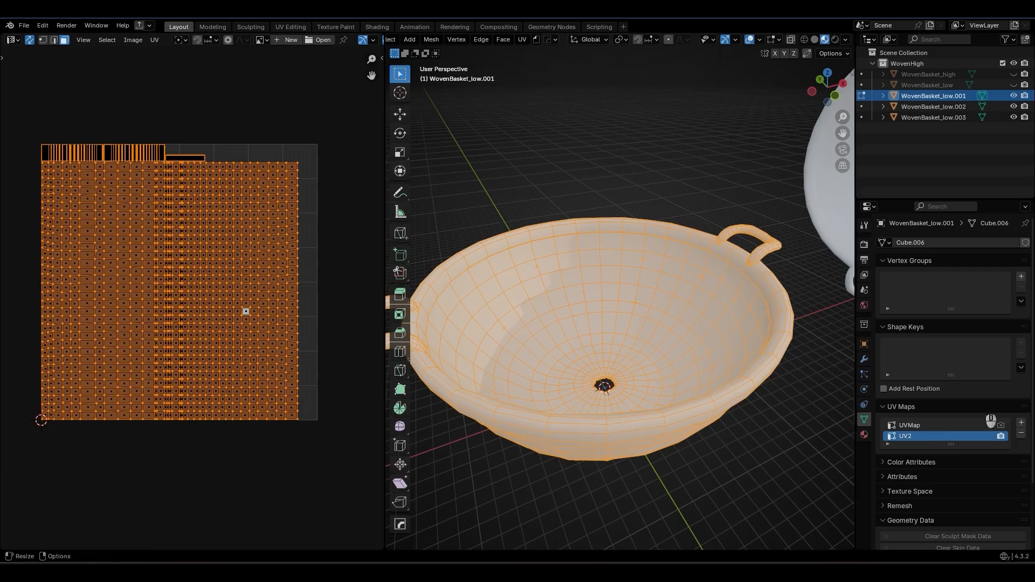
click(911, 426)
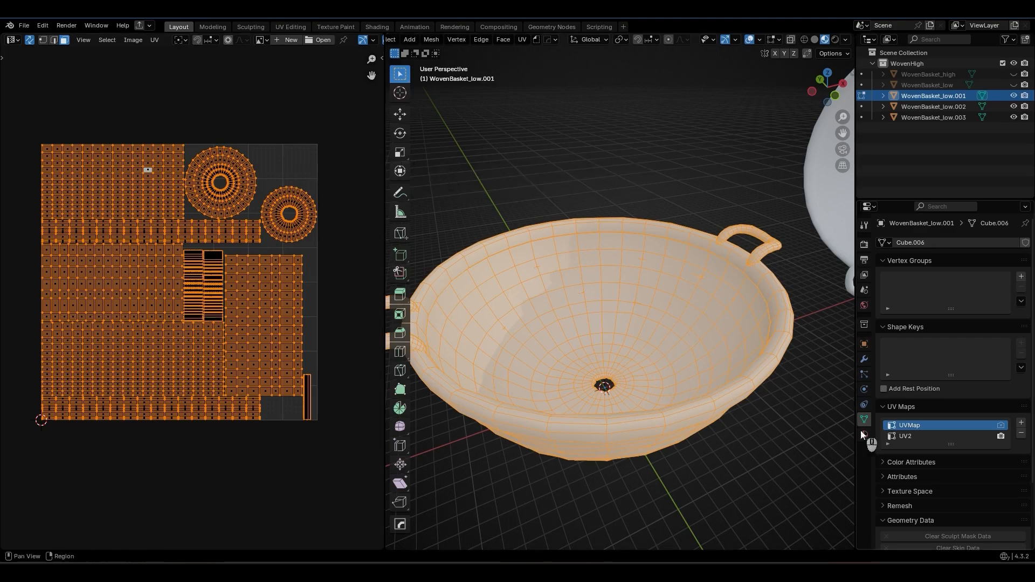
click(910, 436)
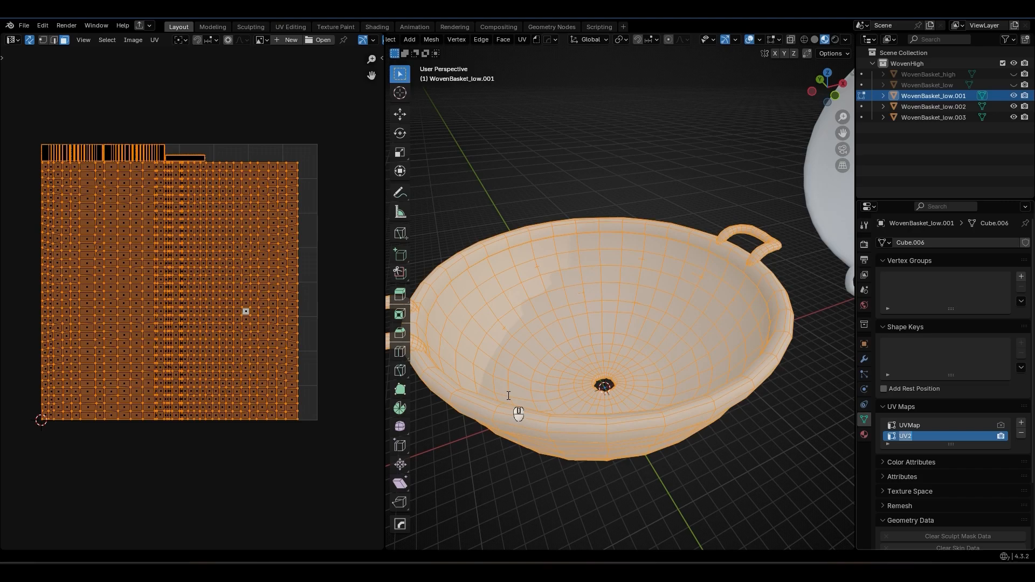
click(130, 154)
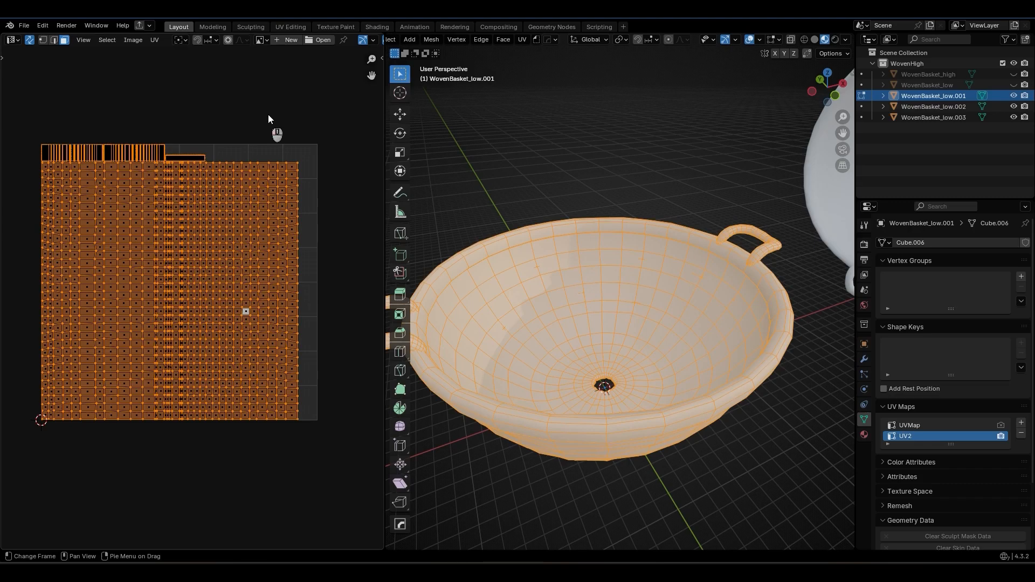
Try enlarging the whole UV2 layout beyond the UV tile and undo the scaling.
key(alt+a)
drag(340, 111, 22, 470)
key(s)
click(266, 282)
scroll(267, 276, down, 5)
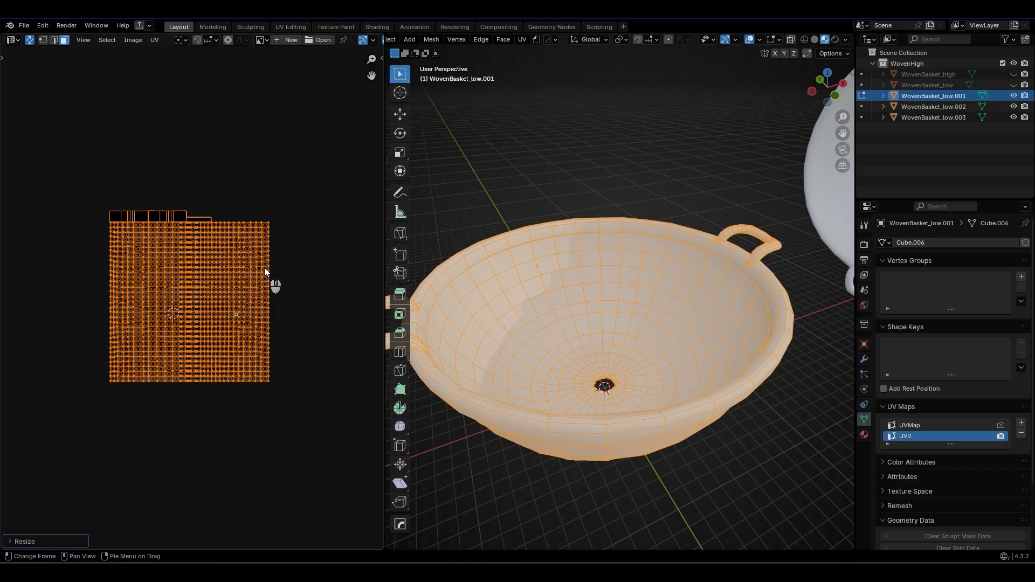
key(ctrl+z)
key(ctrl+z)
key(ctrl+z)
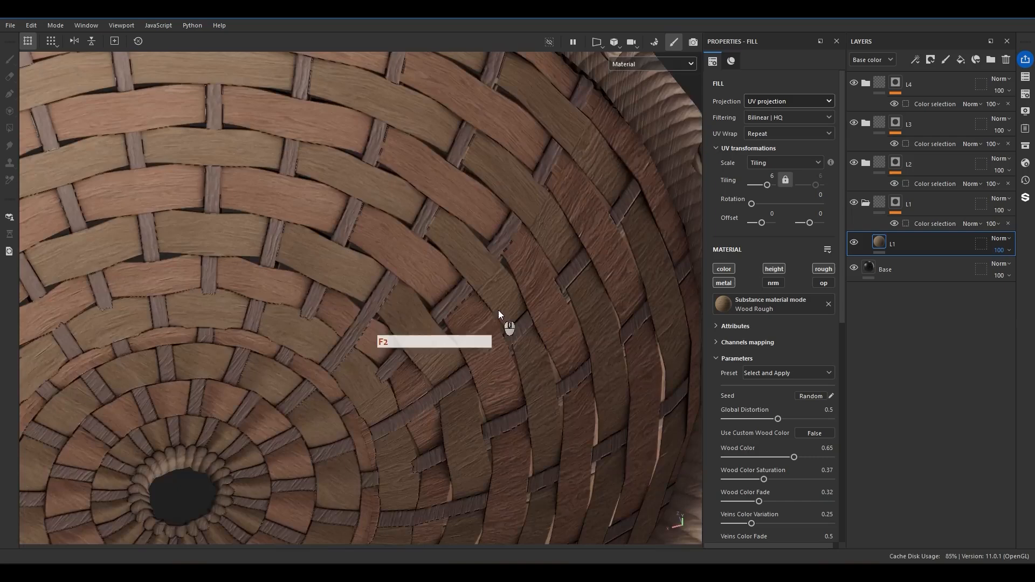
In Substance Painter, set the L1 fill layer to UV set to UV set projection with UV set 1 as its source.
alt+drag(498, 311, 443, 299)
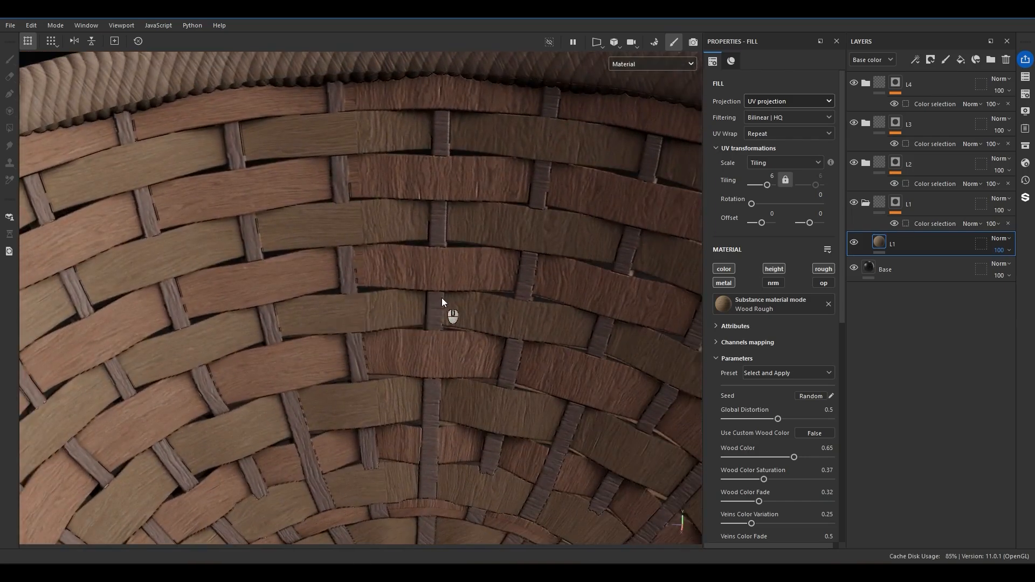
alt+drag(454, 298, 500, 256)
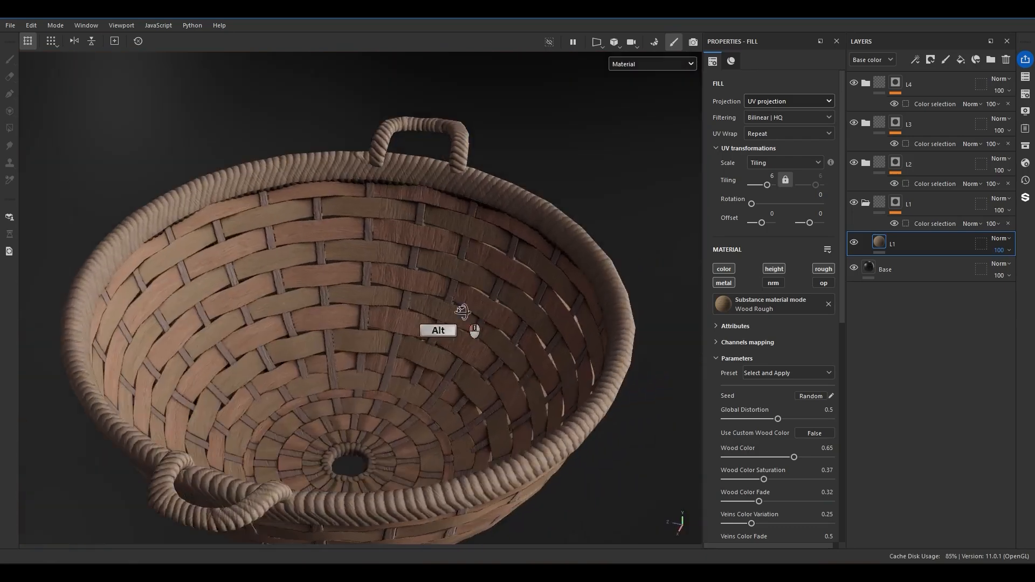
scroll(429, 335, up, 3)
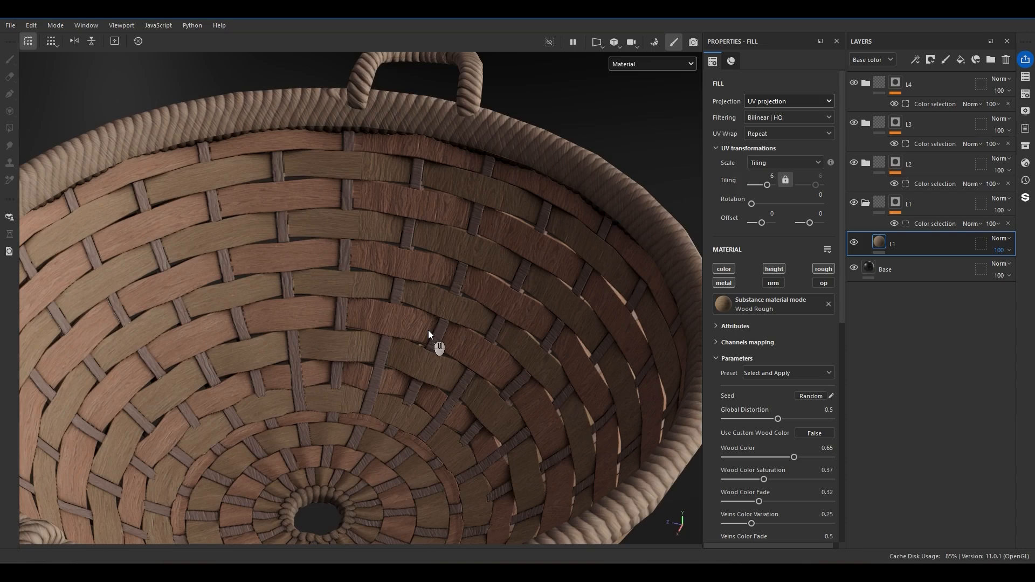
click(754, 104)
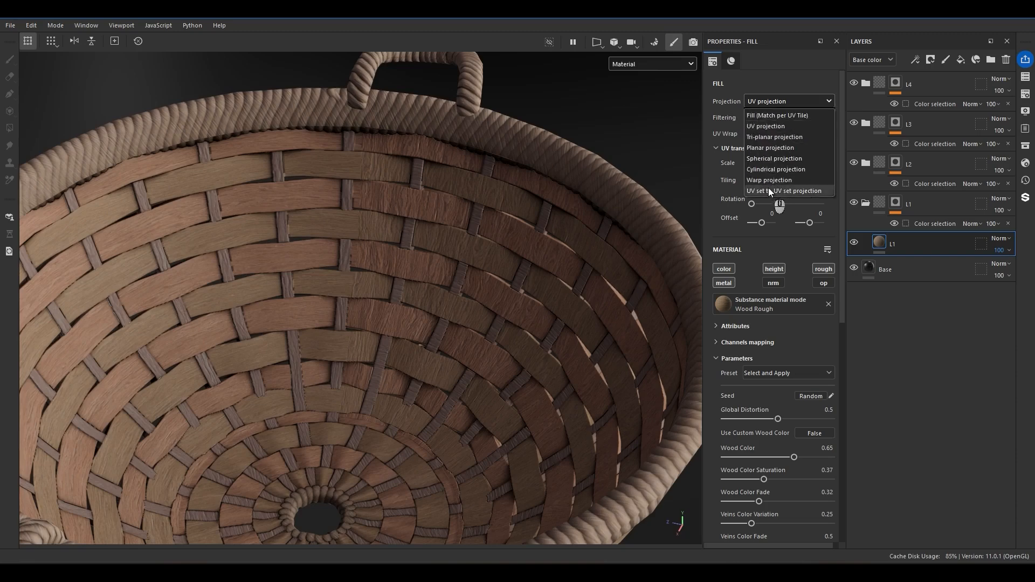
click(779, 191)
click(753, 118)
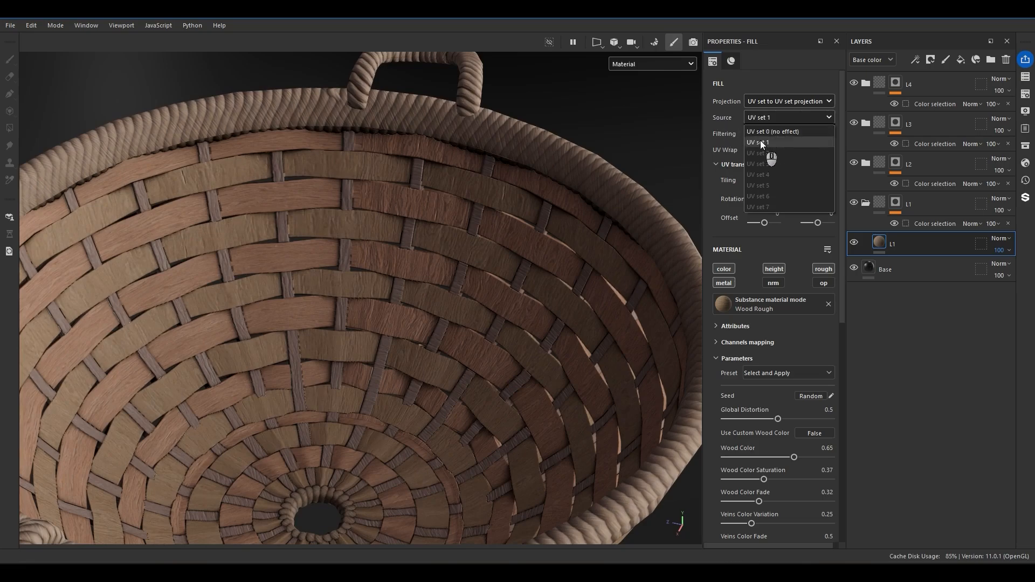
click(760, 143)
Keep UV set 1 as the L1 fill's source and set its UV rotation to 90.
scroll(534, 229, up, 3)
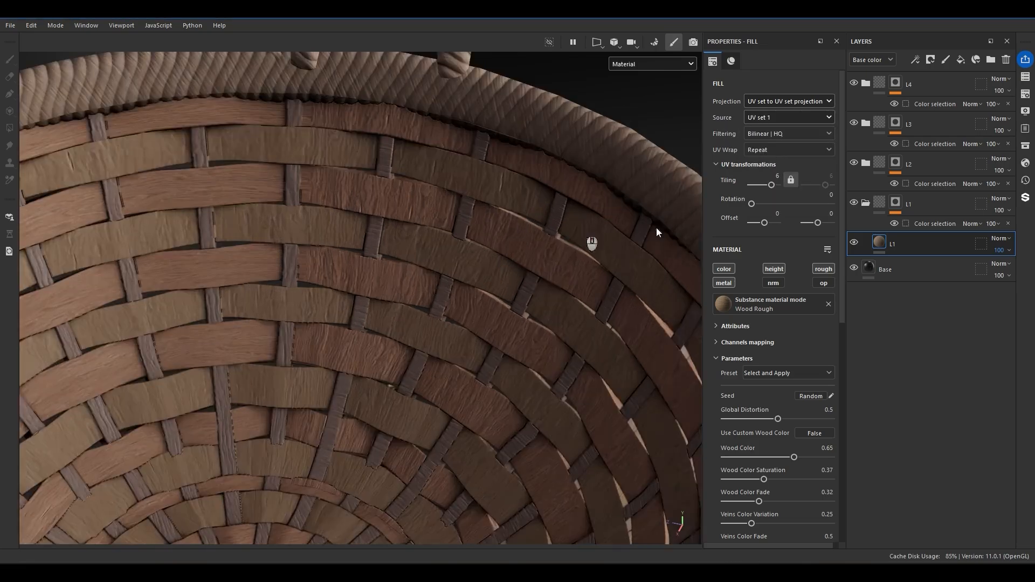
scroll(394, 242, up, 3)
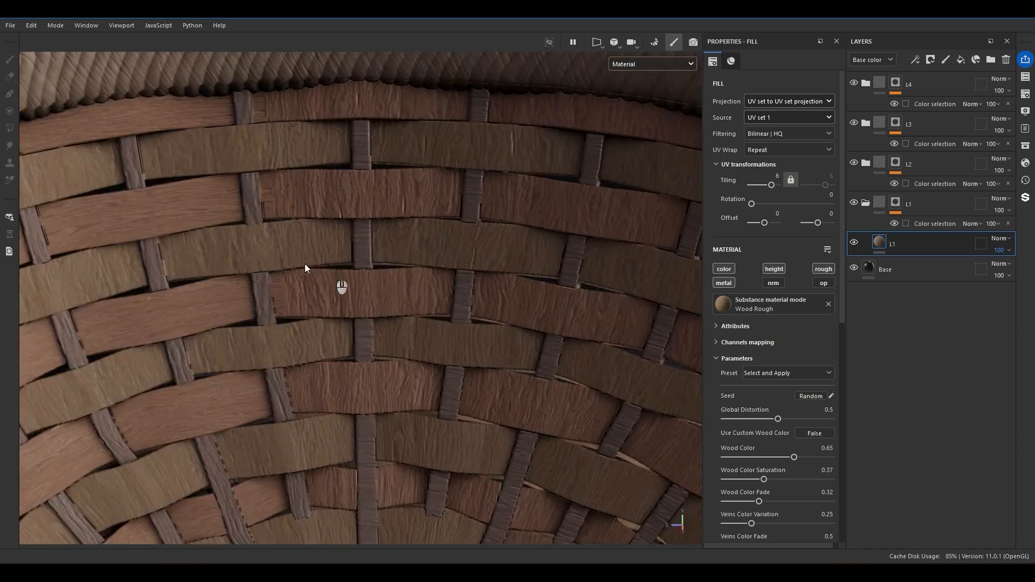
click(777, 118)
click(762, 125)
click(762, 123)
click(768, 144)
alt+drag(275, 251, 318, 272)
click(830, 195)
text(90)
key(Return)
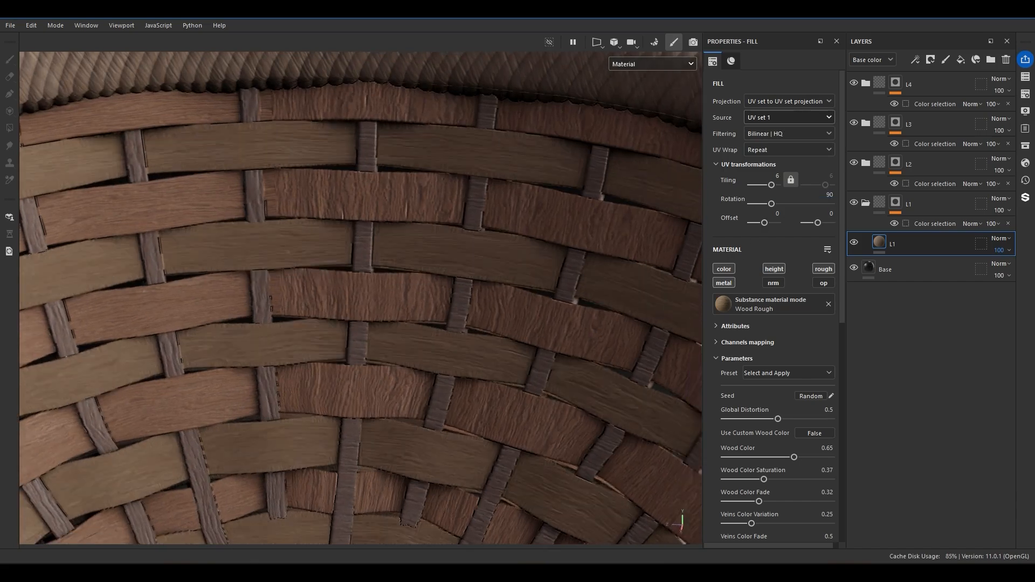
Examine the wood grain direction on the basket's inner wall and around its central hole.
scroll(497, 254, up, 5)
key(f)
alt+drag(499, 253, 358, 283)
scroll(485, 369, up, 4)
scroll(485, 370, up, 5)
alt+drag(425, 467, 459, 289)
scroll(485, 302, down, 10)
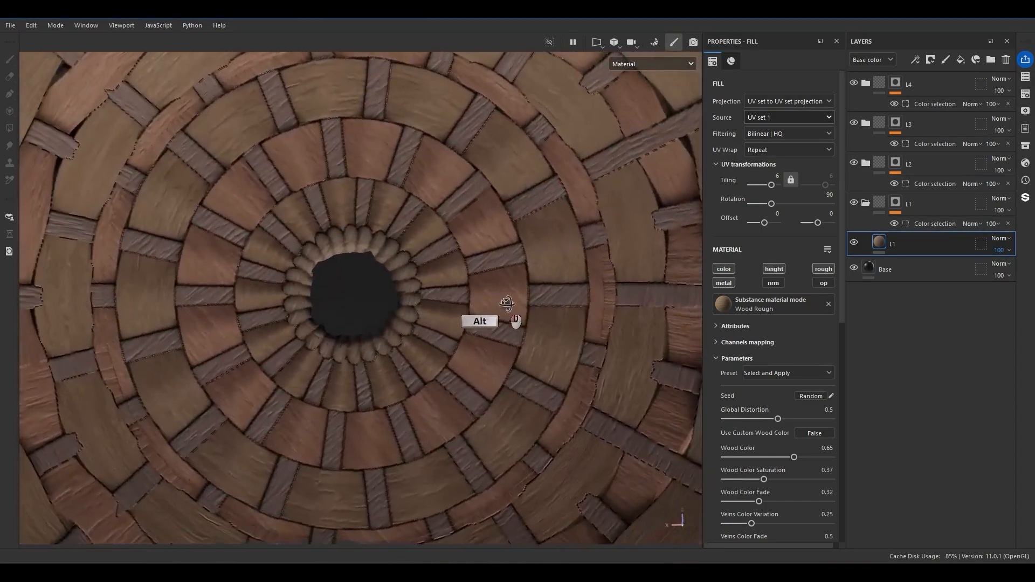
scroll(437, 244, up, 5)
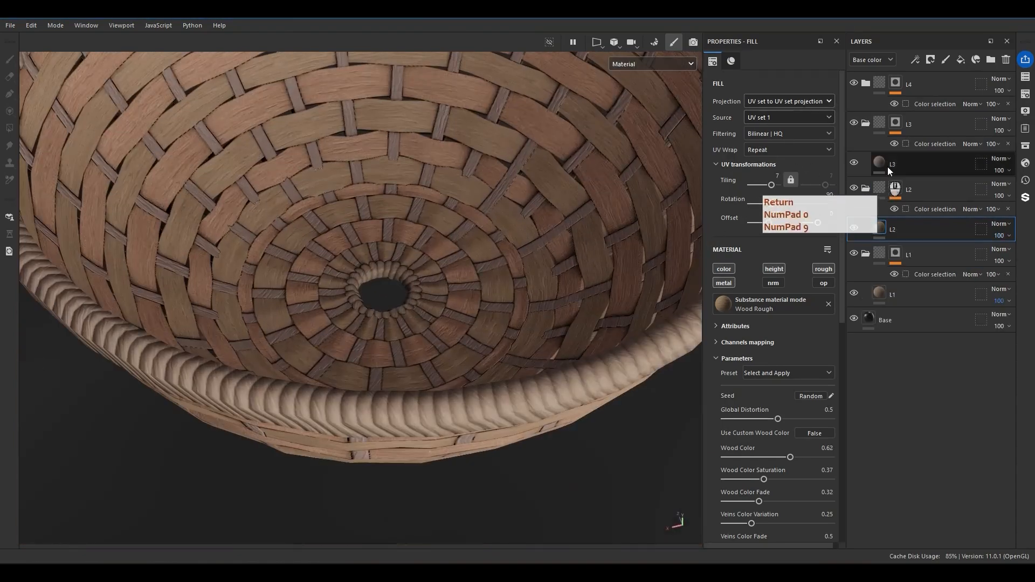
Set the L3 fill layer's projection to UV set to UV set projection with UV set 1 as the source.
click(891, 165)
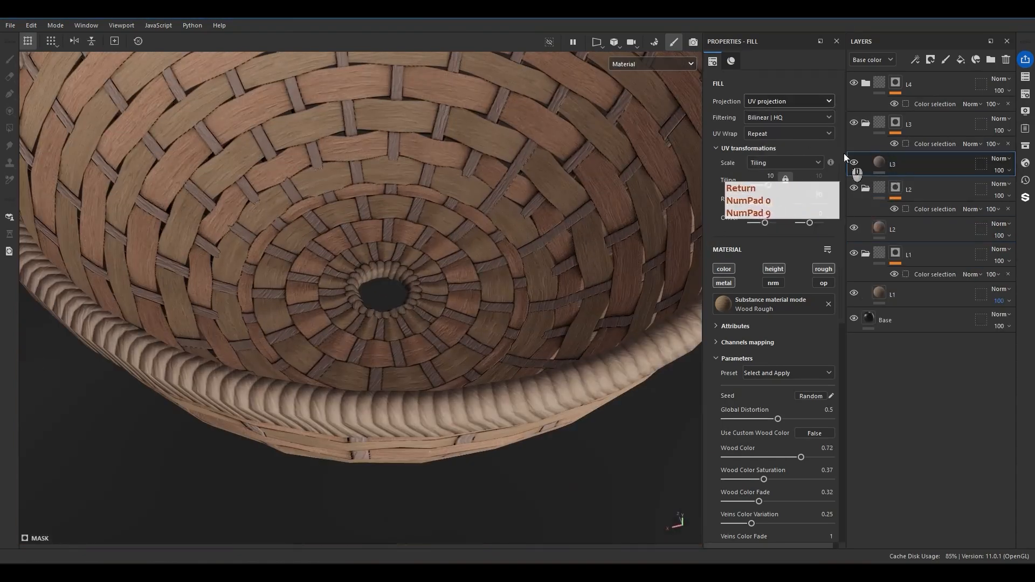
click(792, 105)
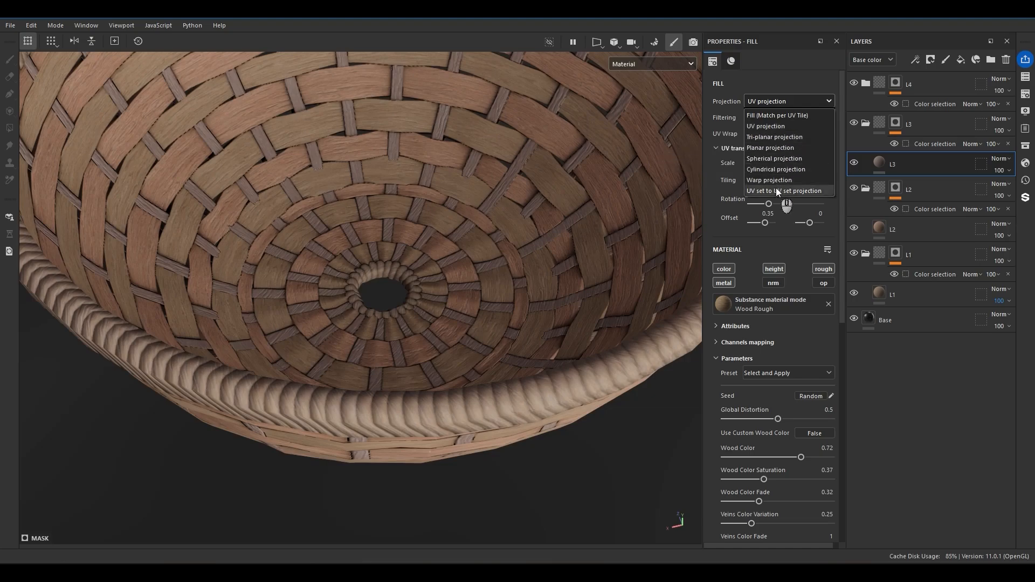
click(775, 190)
click(776, 120)
click(777, 141)
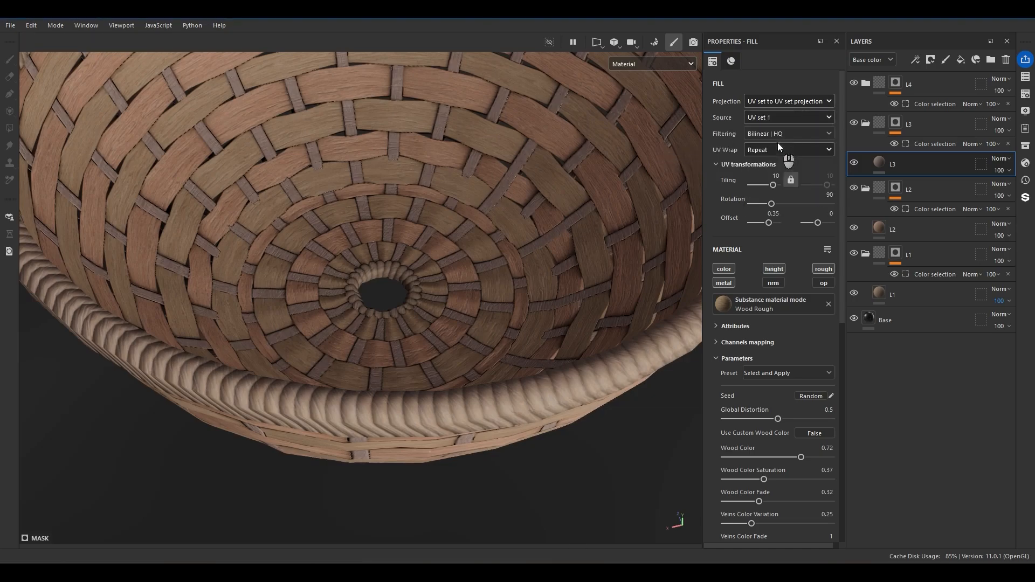
alt+drag(509, 191, 400, 306)
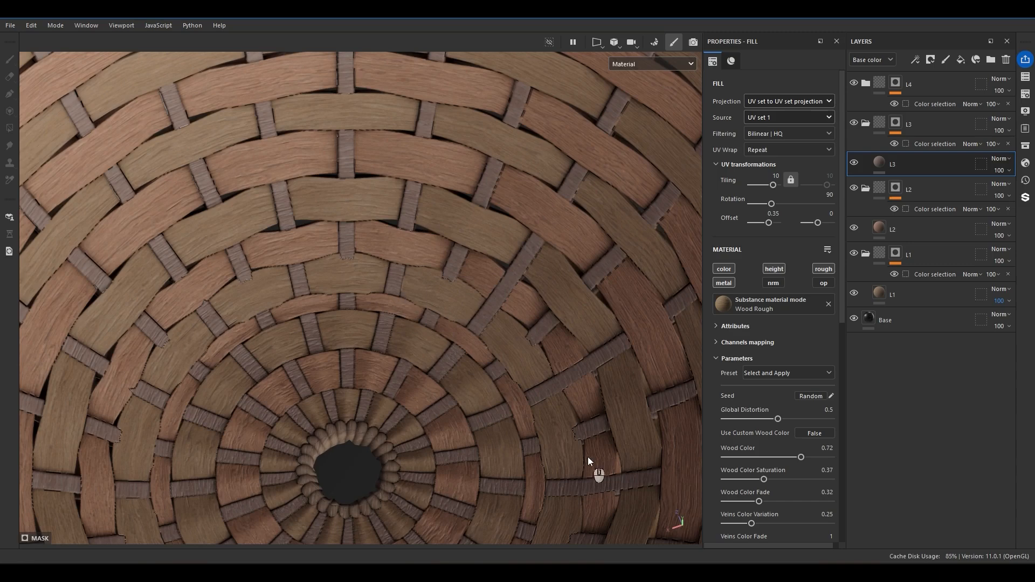
Examine the textured basket's strips, rim and handles from several angles with the L2 fill layer selected.
key(ctrl+a)
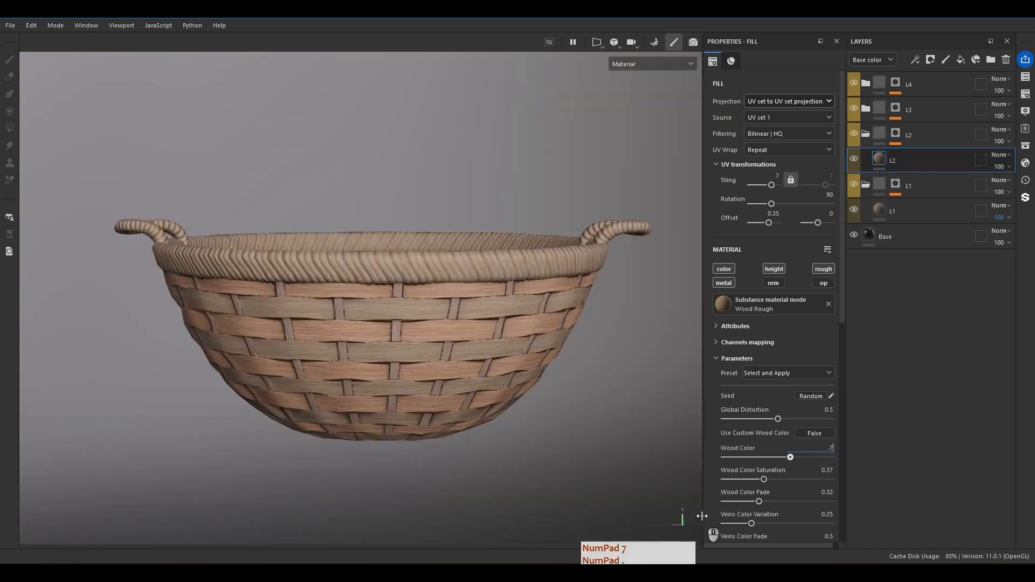
key(Return)
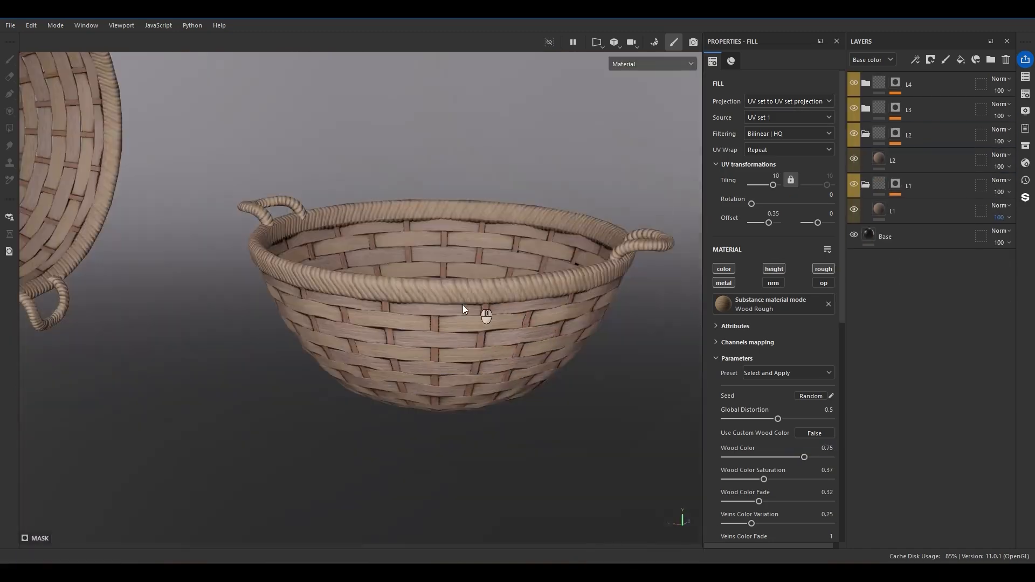
alt+drag(464, 306, 467, 272)
click(873, 157)
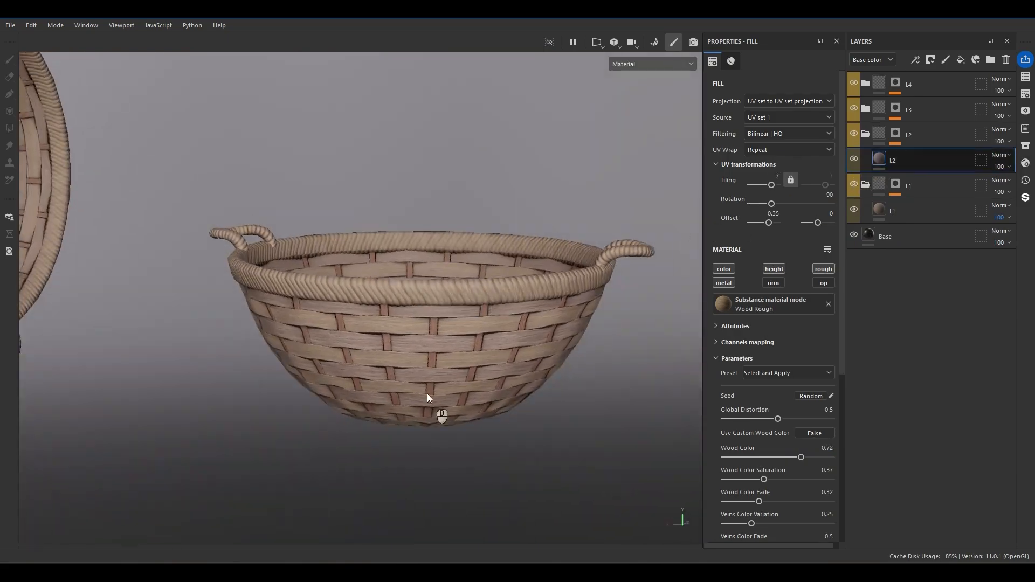
alt+drag(397, 347, 430, 409)
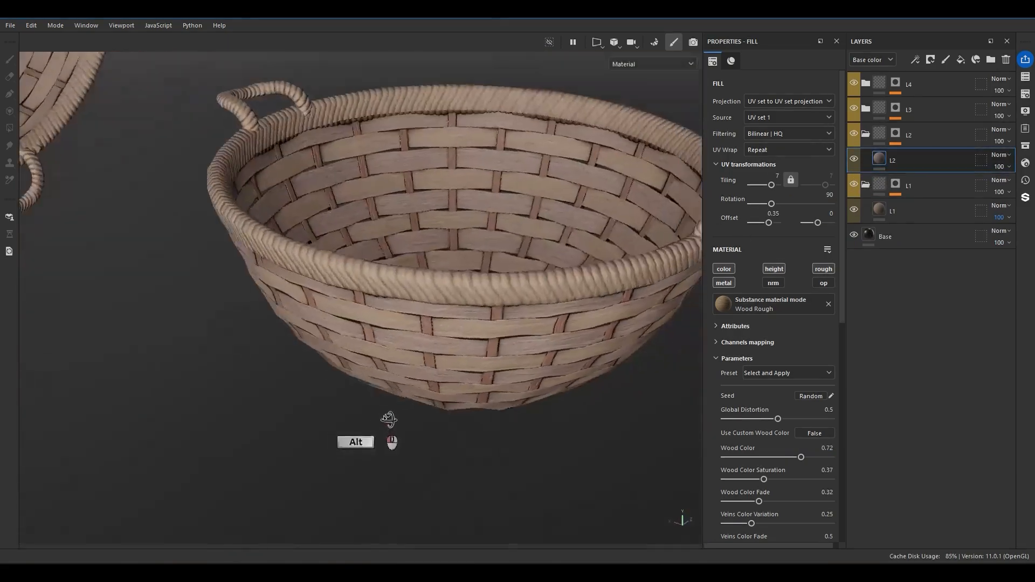
alt+drag(389, 419, 494, 273)
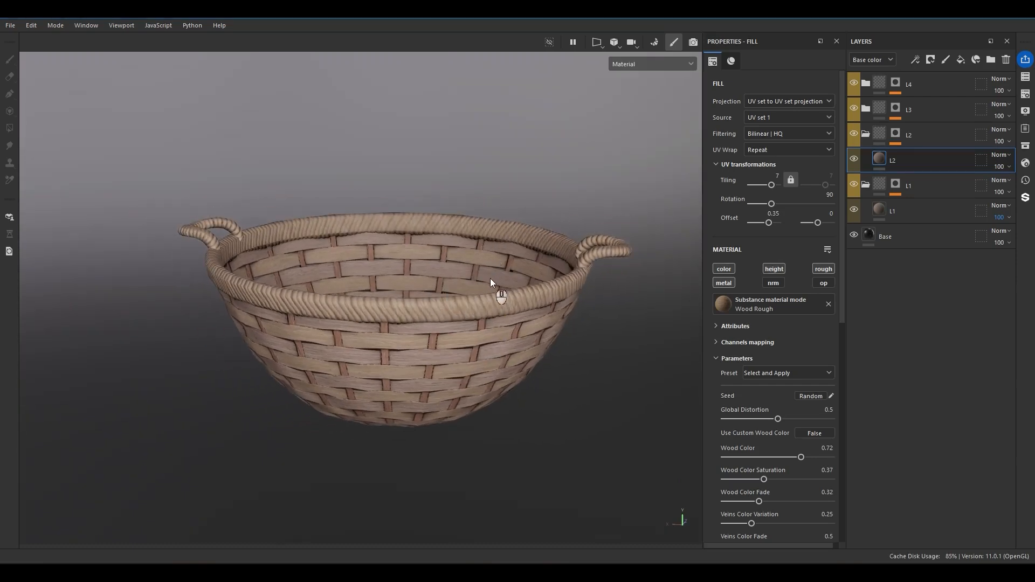
alt+drag(607, 252, 483, 274)
alt+middle_drag(539, 288, 419, 290)
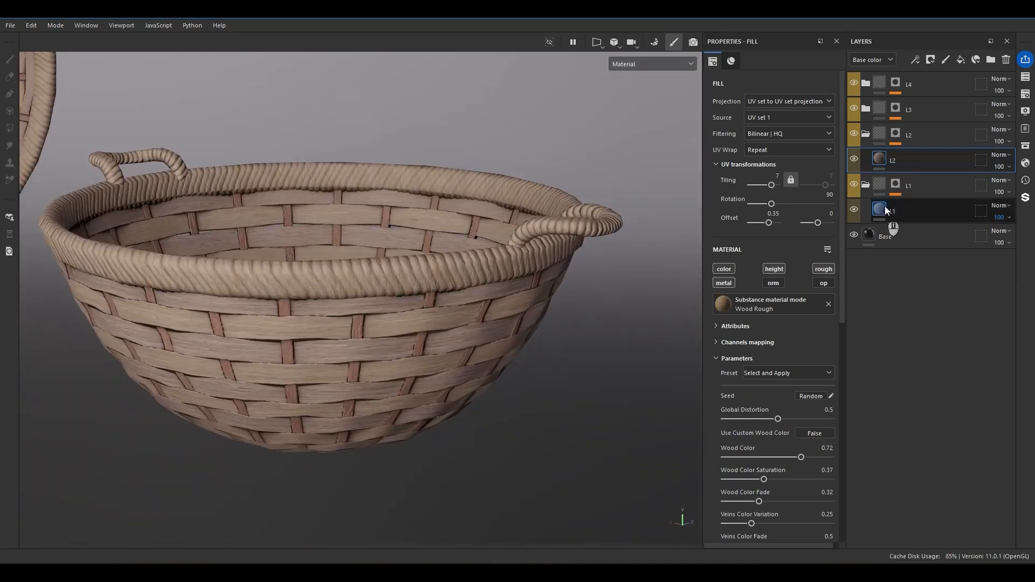
Collapse the L2 and L1 folders and add an Ambient occlusion channel to the WovenBasket.002 texture set.
click(868, 136)
click(868, 137)
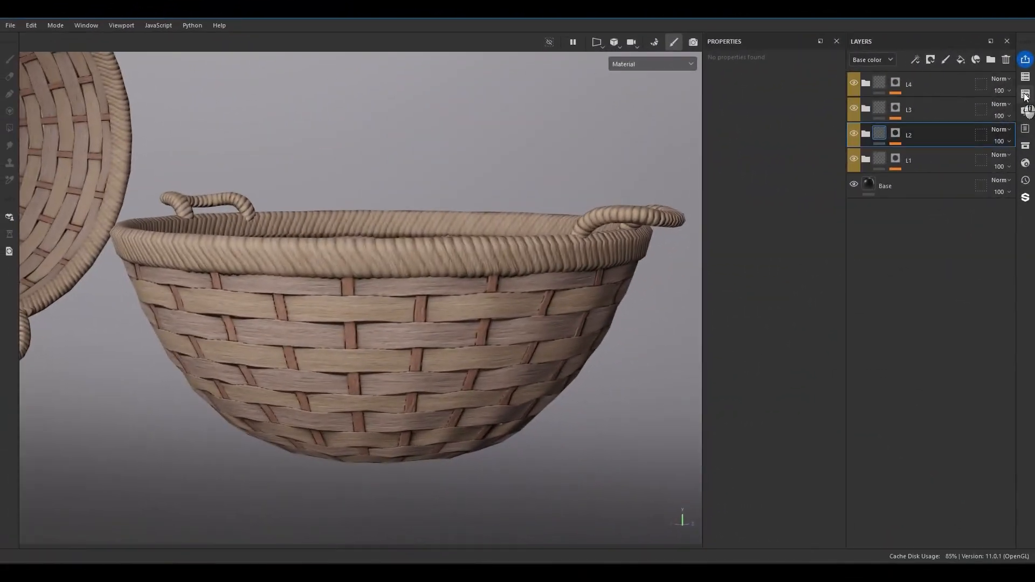
click(1026, 94)
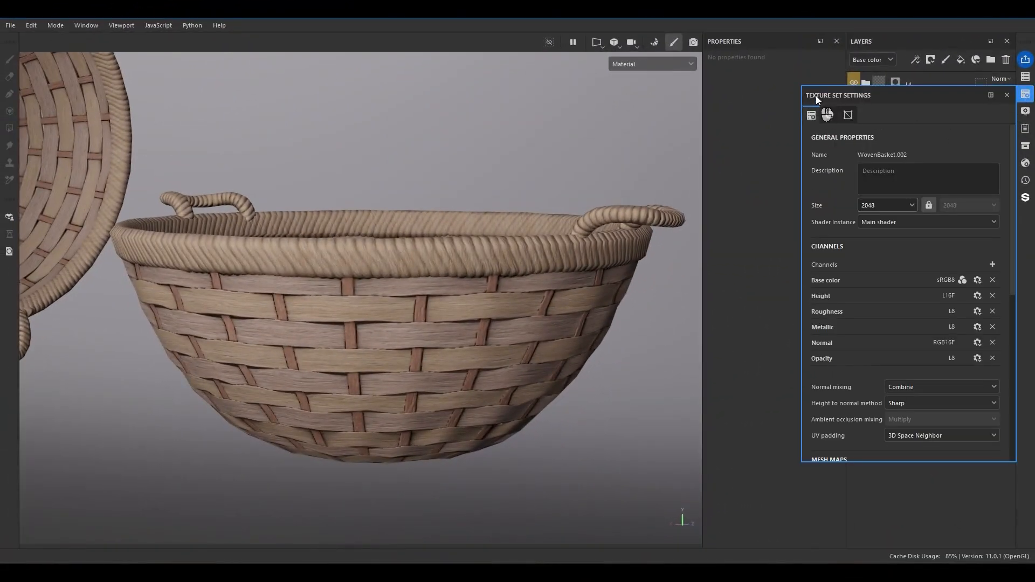
click(990, 265)
click(973, 294)
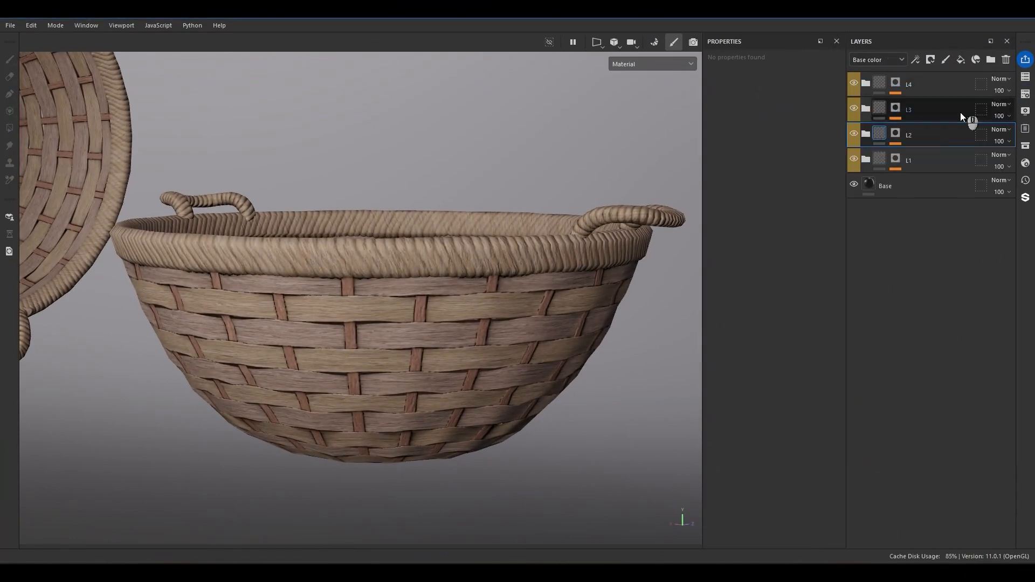
click(1025, 95)
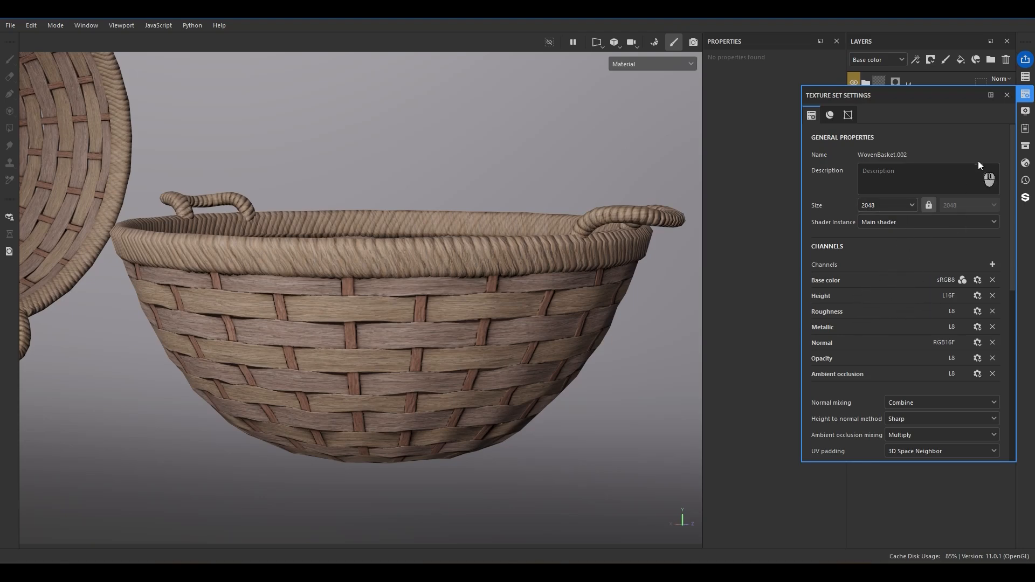
click(1006, 96)
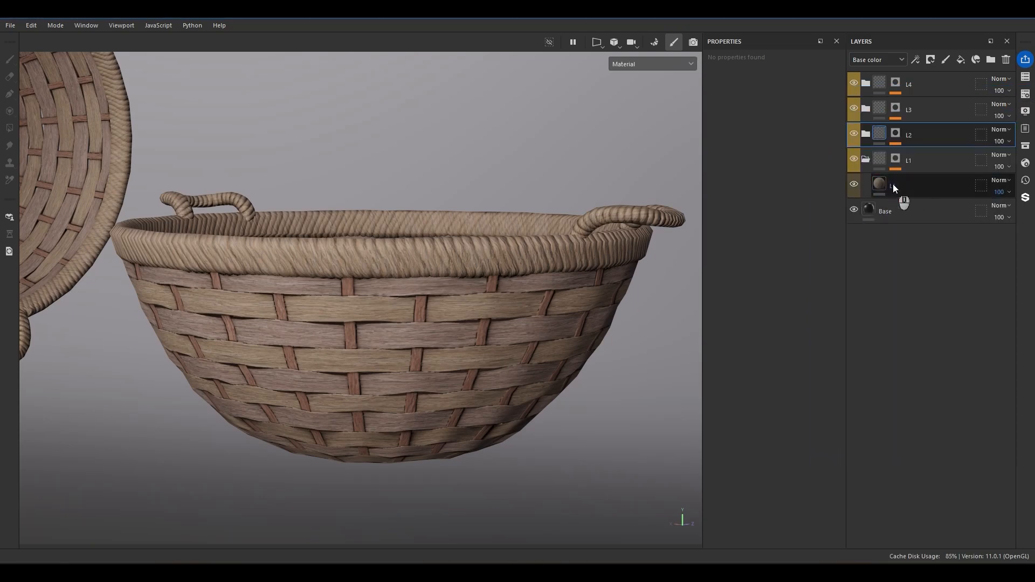
Examine the basket's Ambient occlusion channel with the L1 fill's ao channel toggled off and on, and collapse the L1 folder.
click(892, 188)
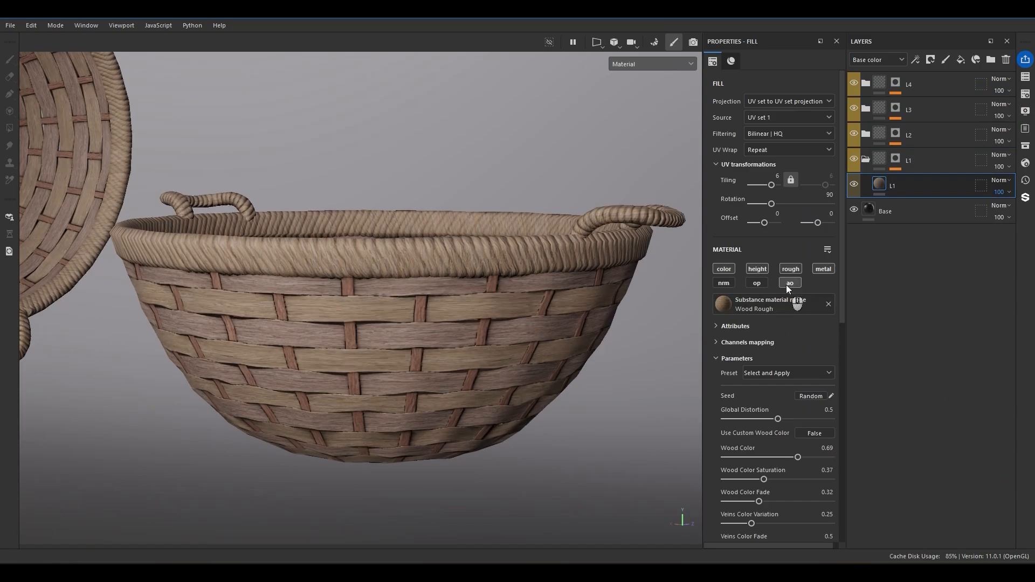
scroll(451, 328, up, 5)
key(c)
key(c)
key(c)
key(c)
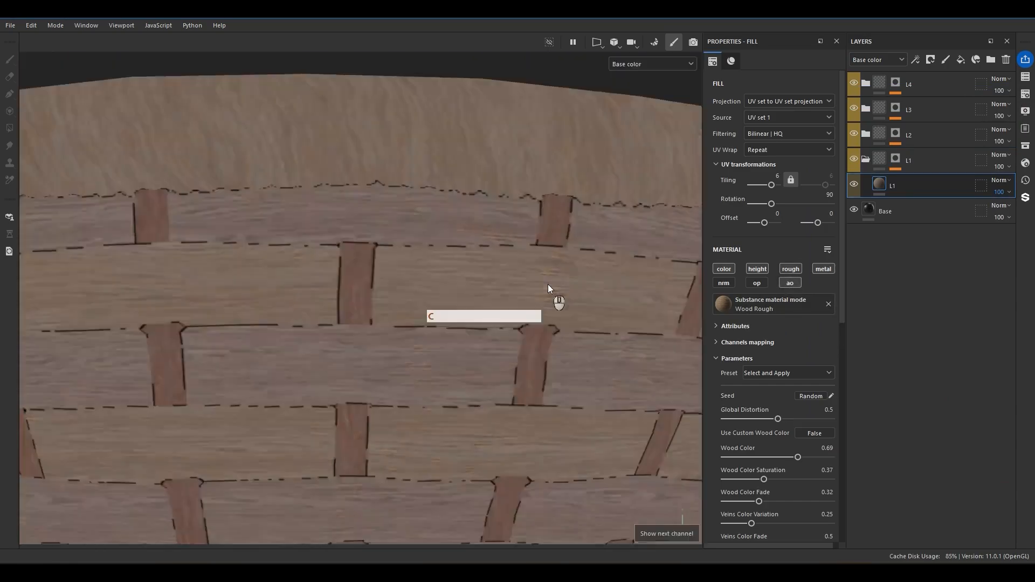
key(c)
key(c)
key(c)
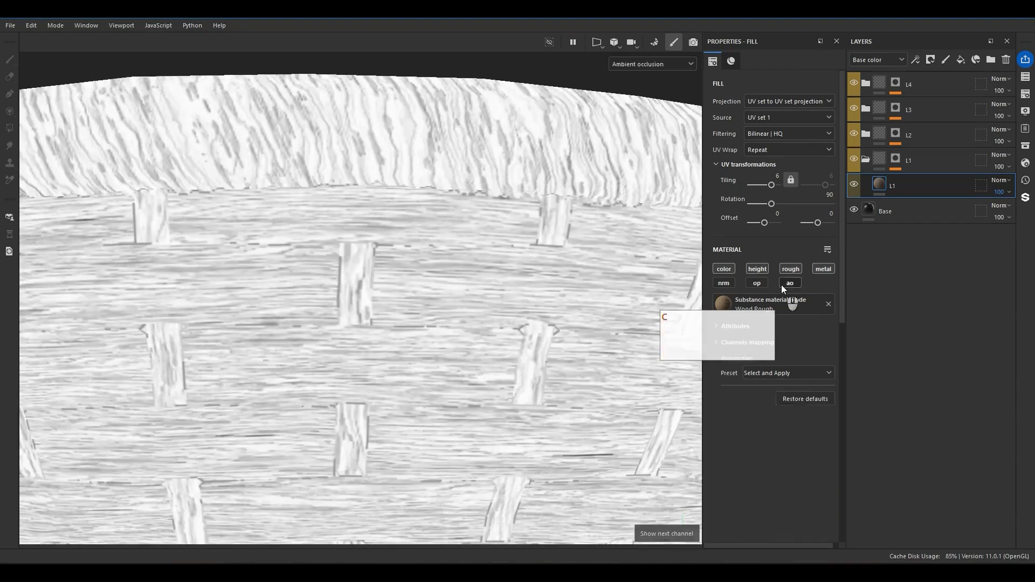
click(781, 285)
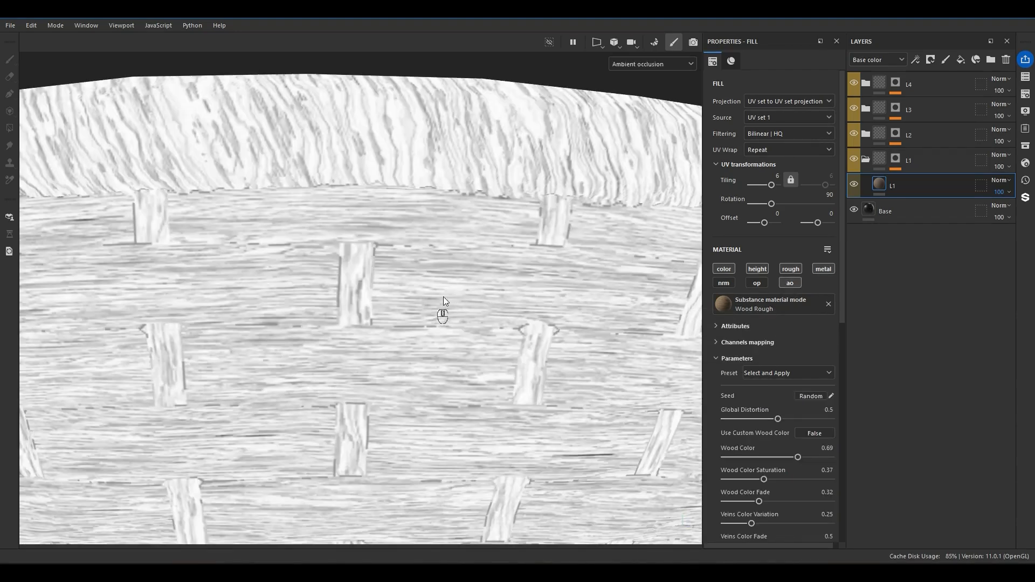
scroll(442, 327, down, 5)
alt+drag(440, 337, 414, 386)
drag(873, 185, 866, 160)
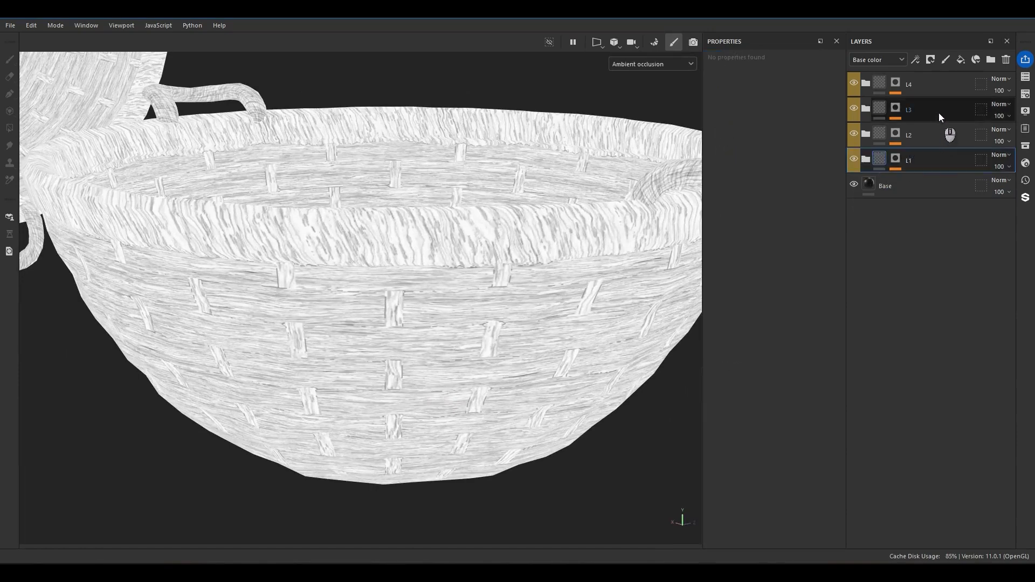
Add a fill layer above the L4 folder and rename it DarkAO.
click(964, 82)
click(960, 60)
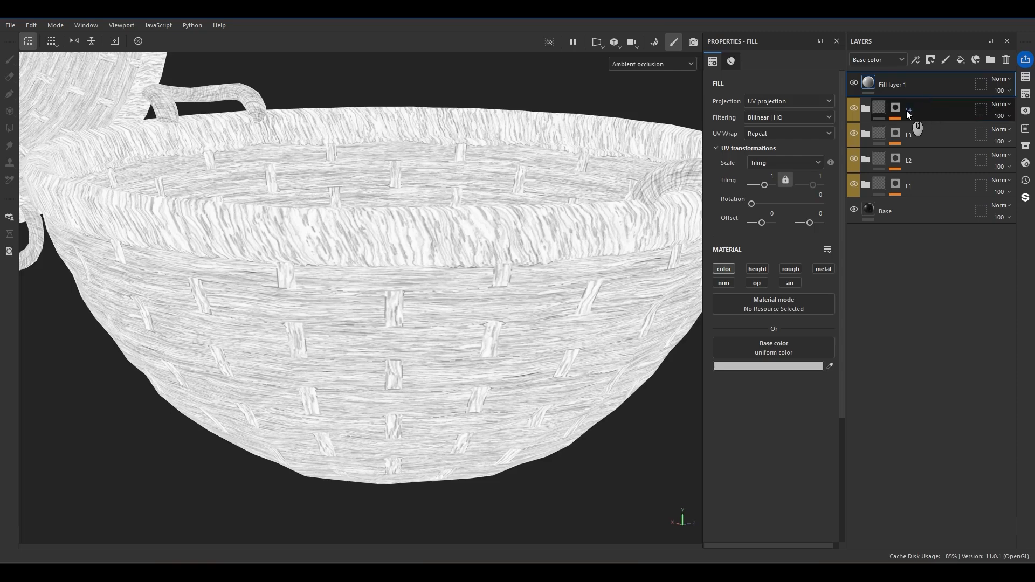
double_click(893, 85)
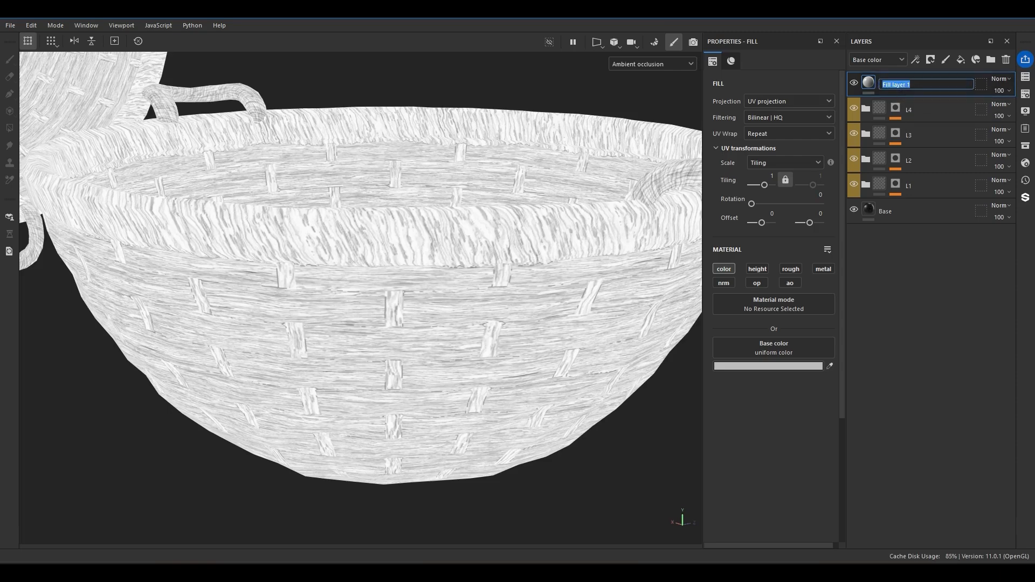
text(Dark)
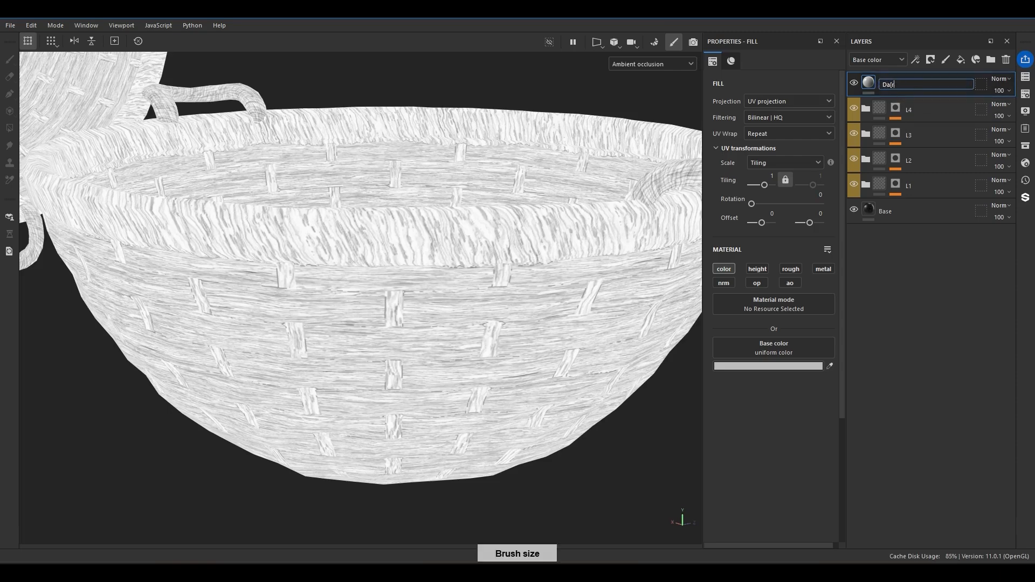
key(BackSpace)
key(Return)
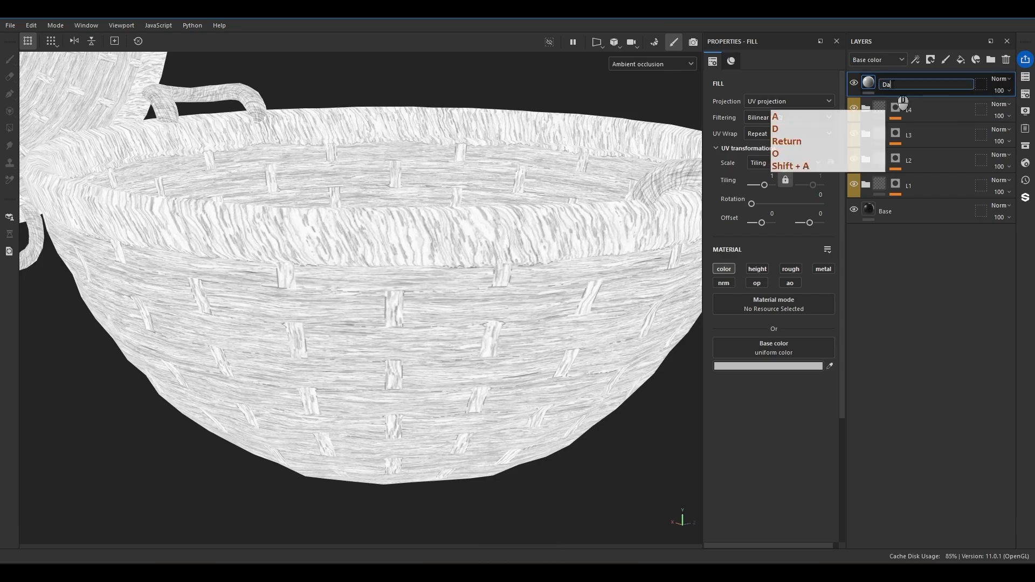
Switch to the material view and set the DarkAO layer's base color to the near-black 161616.
key(m)
click(731, 368)
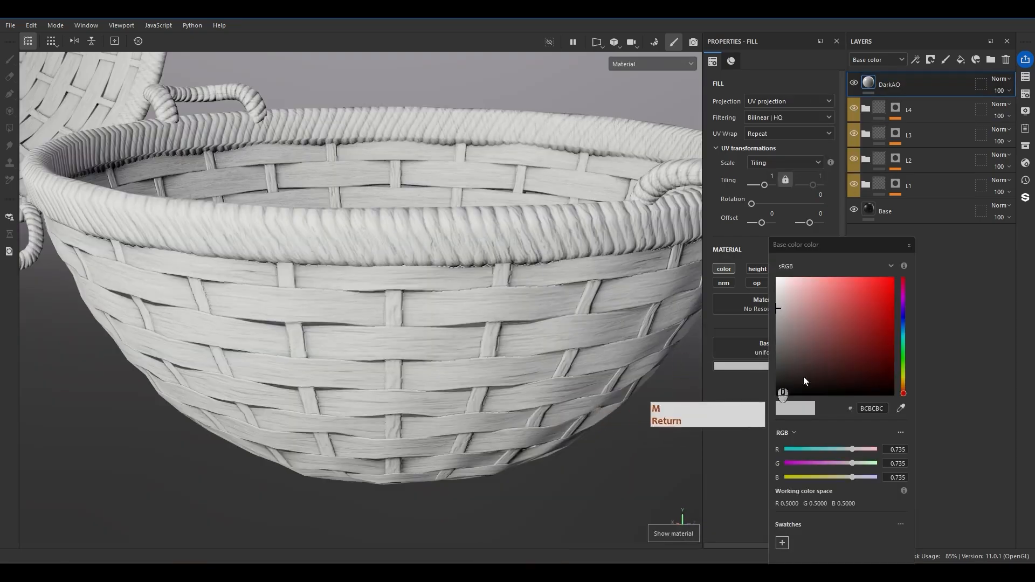
drag(834, 373, 671, 447)
click(909, 246)
click(756, 369)
drag(786, 396, 739, 383)
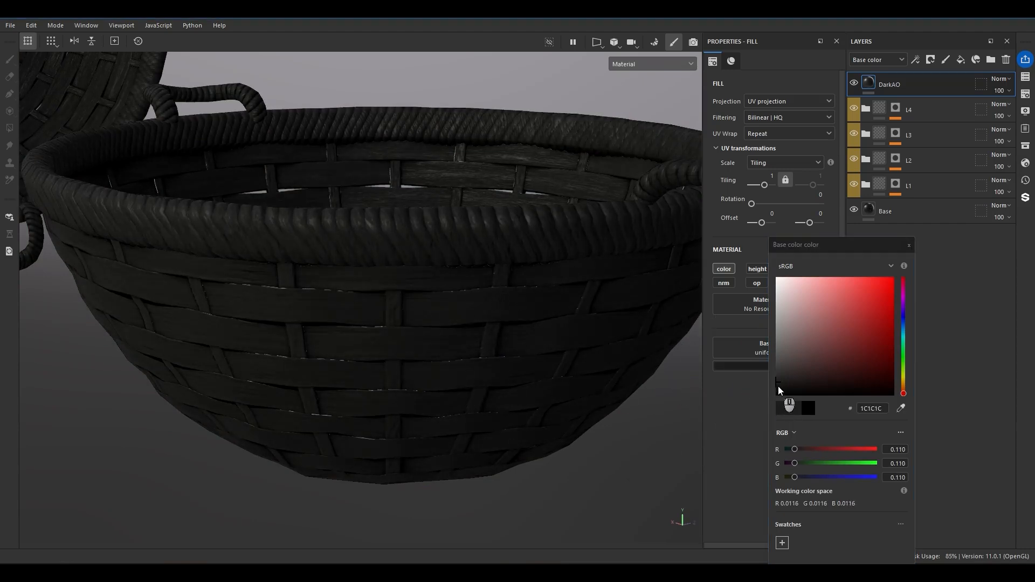
drag(777, 386, 772, 387)
click(909, 245)
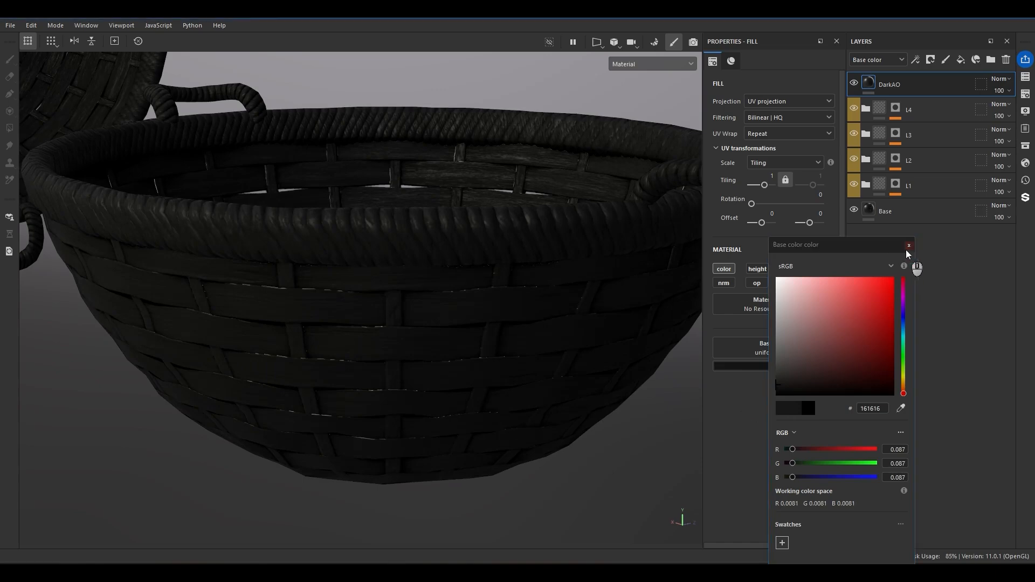
Enable the roughness channel on the DarkAO layer and set its value to 0.8.
click(789, 269)
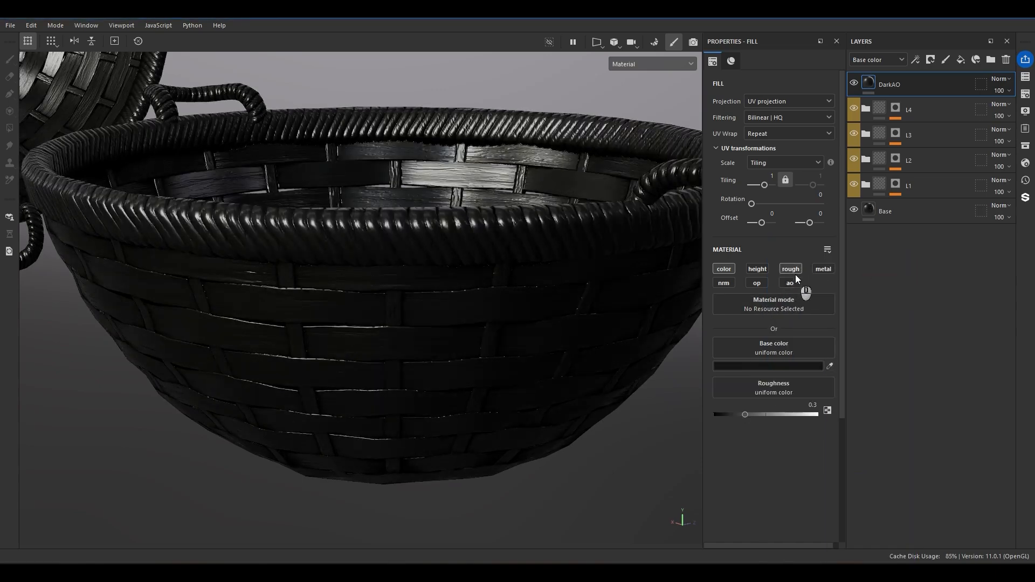
alt+drag(536, 347, 476, 312)
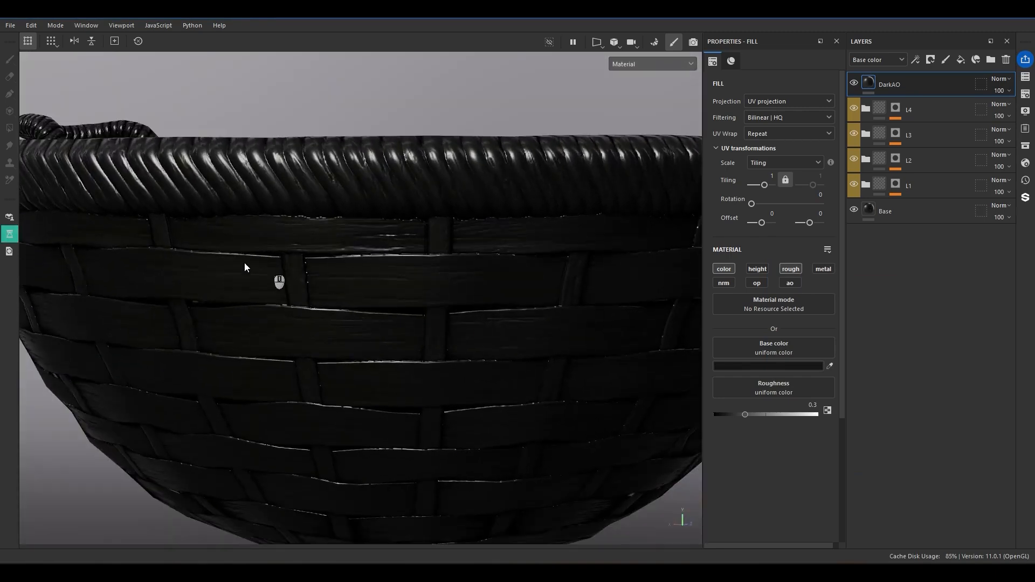
alt+drag(318, 251, 250, 212)
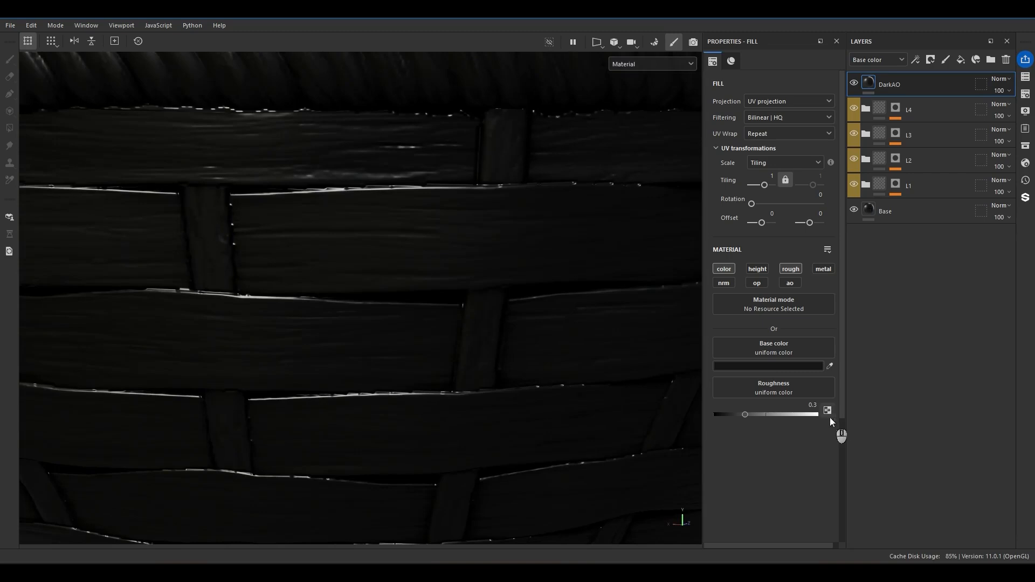
text(.6)
key(Return)
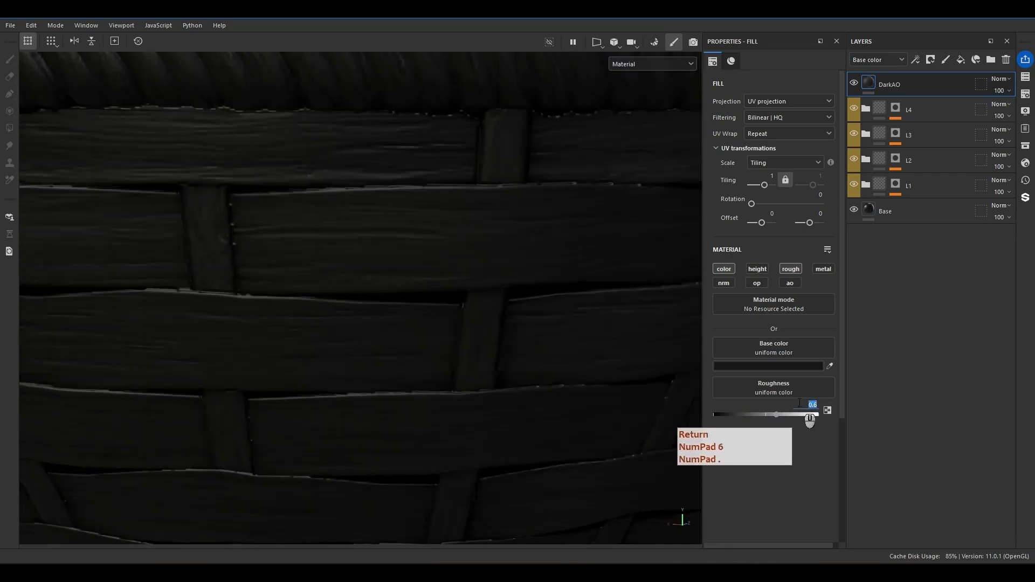
text(.8)
key(Return)
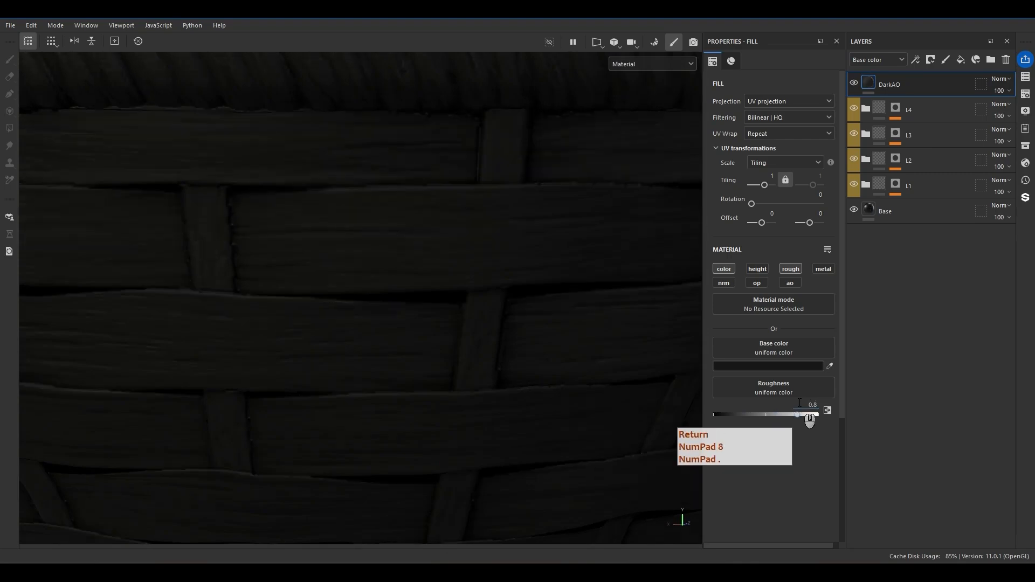
Add a black mask to the DarkAO layer and apply an Ambient Occlusion generator to it.
scroll(340, 234, down, 5)
scroll(340, 234, down, 3)
alt+drag(340, 235, 362, 233)
right_click(889, 87)
click(900, 107)
right_click(886, 80)
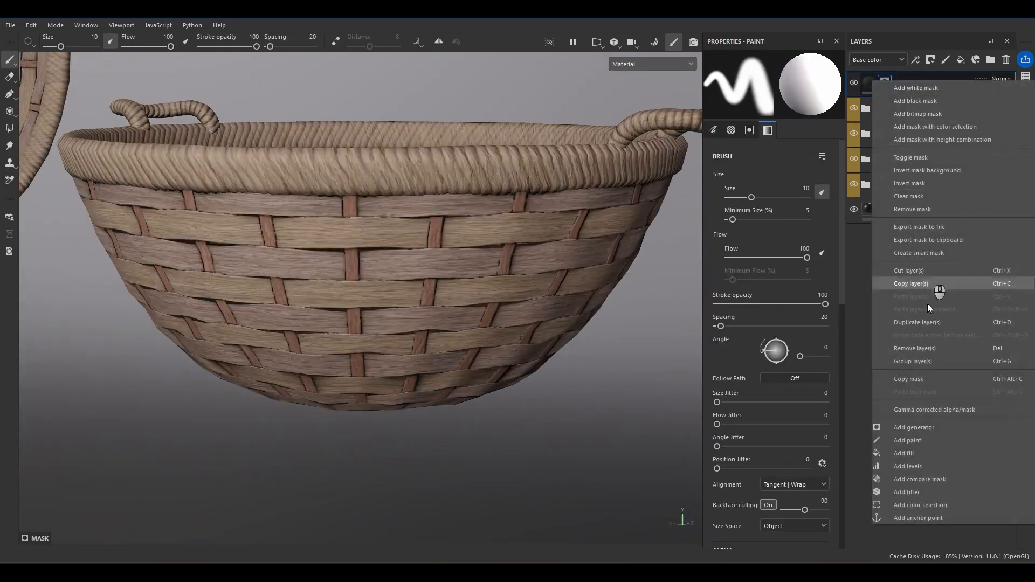
click(900, 427)
click(806, 89)
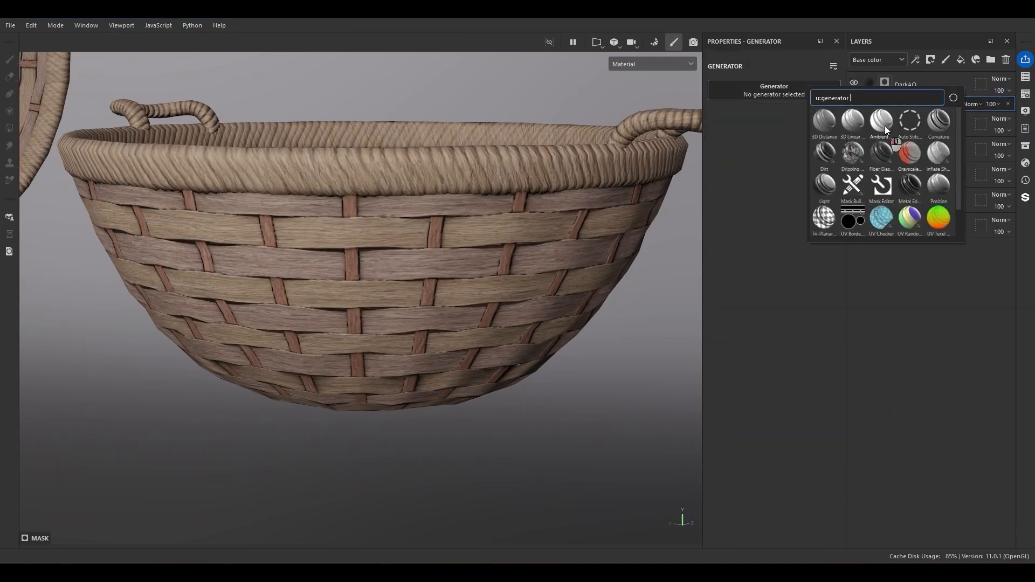
click(885, 125)
Turn on Global Invert for the Ambient Occlusion generator and set its Global Balance to 0.28.
scroll(324, 245, up, 3)
alt+drag(429, 254, 582, 231)
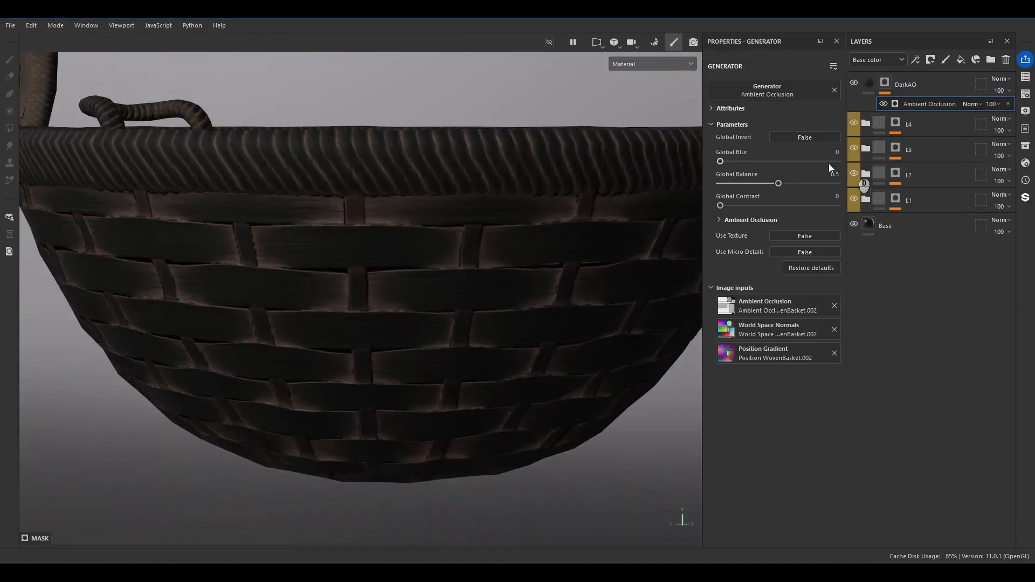
click(801, 137)
alt+drag(512, 249, 485, 264)
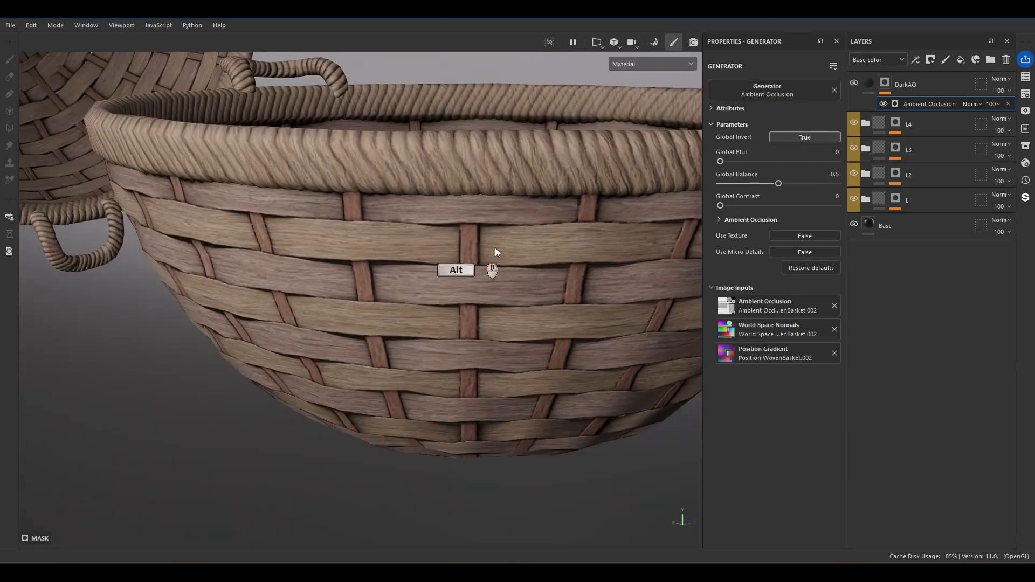
drag(775, 185, 753, 187)
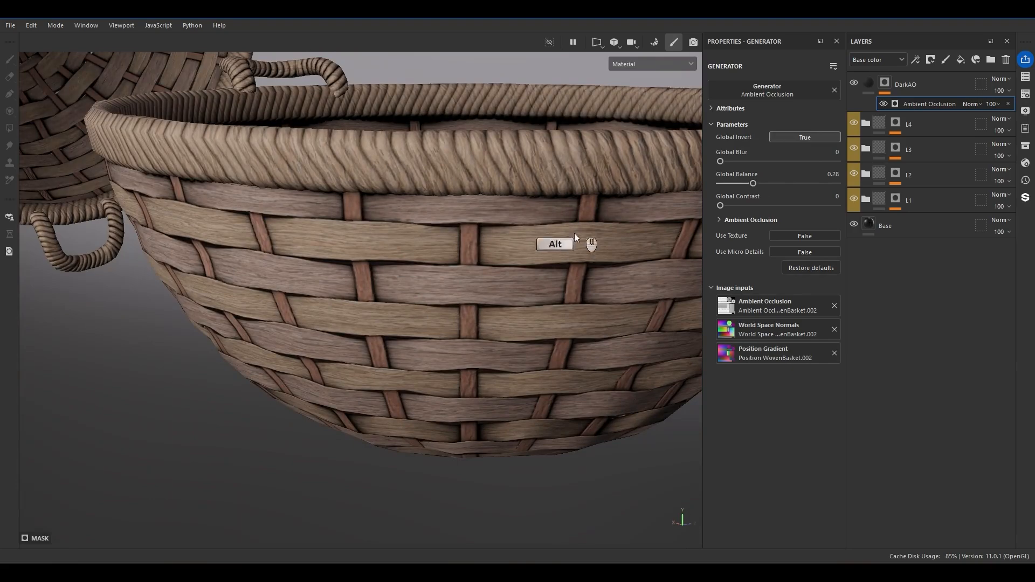
Compare the basket with the DarkAO layer hidden and shown, and set the layer's opacity to 79.
alt+drag(597, 210, 643, 203)
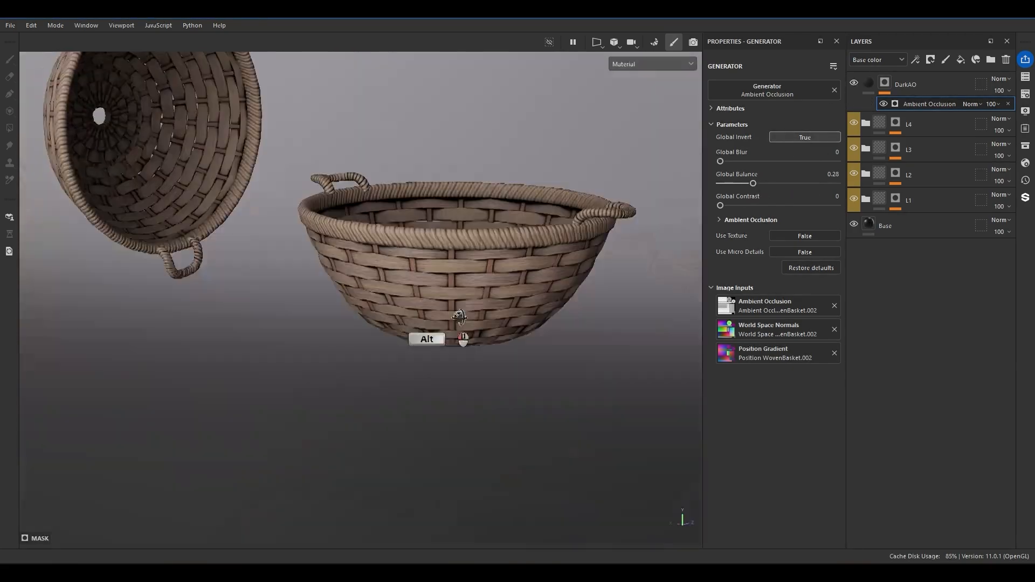
alt+right_drag(458, 326, 585, 264)
click(854, 82)
click(853, 82)
click(854, 82)
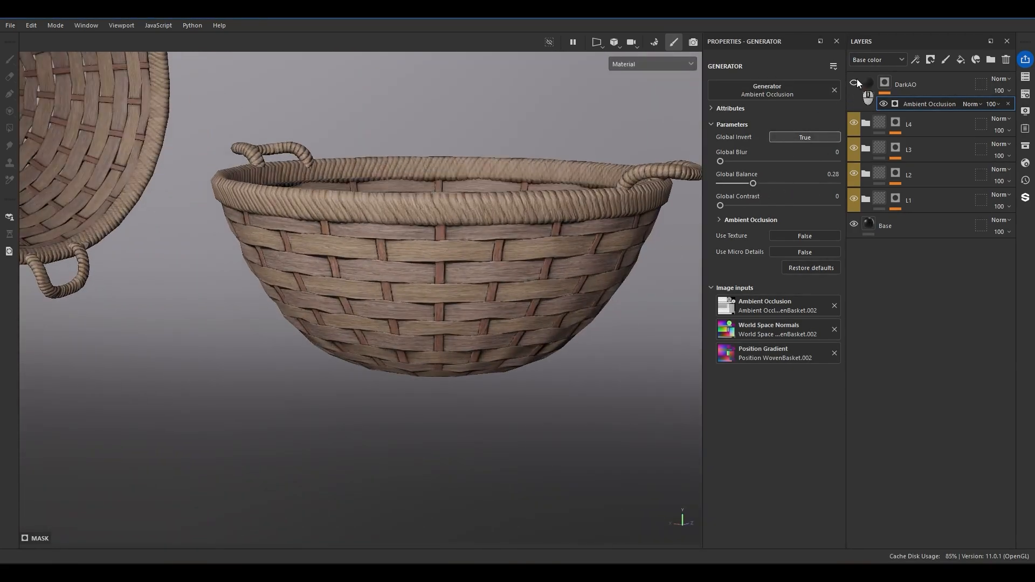
click(854, 82)
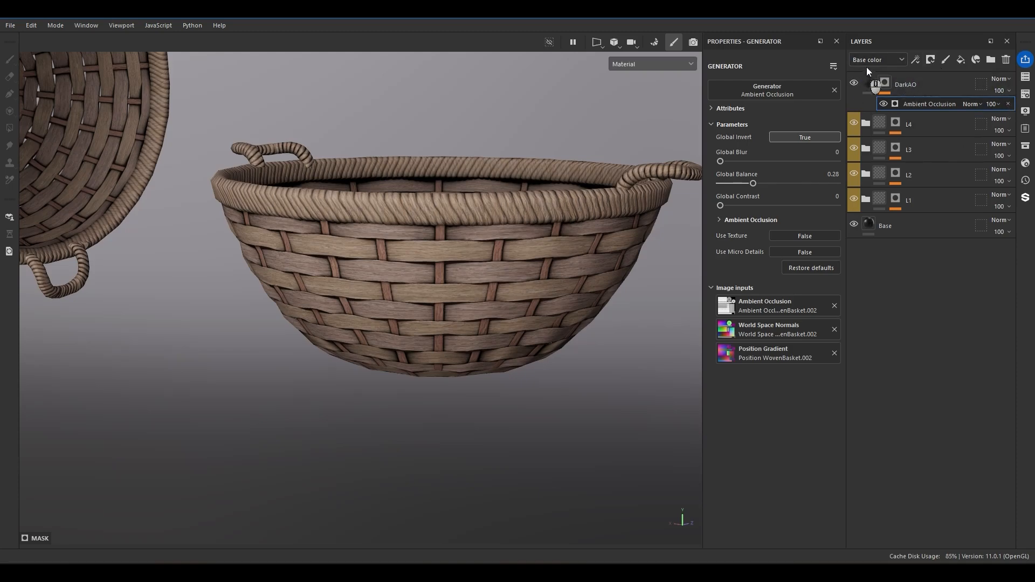
click(993, 104)
drag(1010, 113, 1021, 122)
alt+drag(445, 284, 227, 238)
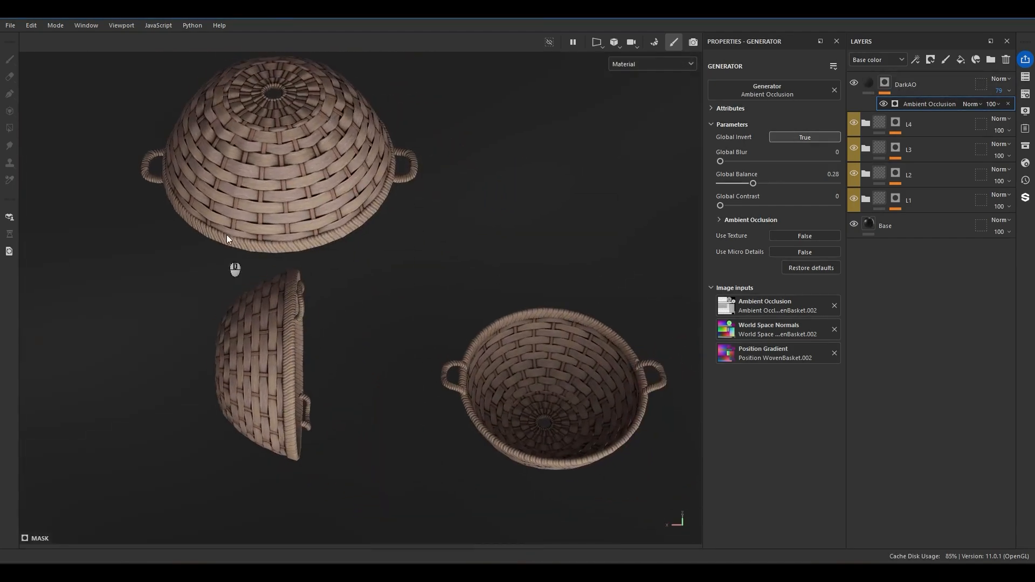
Add a fill layer above DarkAO and rename it Edge Effect.
scroll(263, 185, up, 5)
click(923, 85)
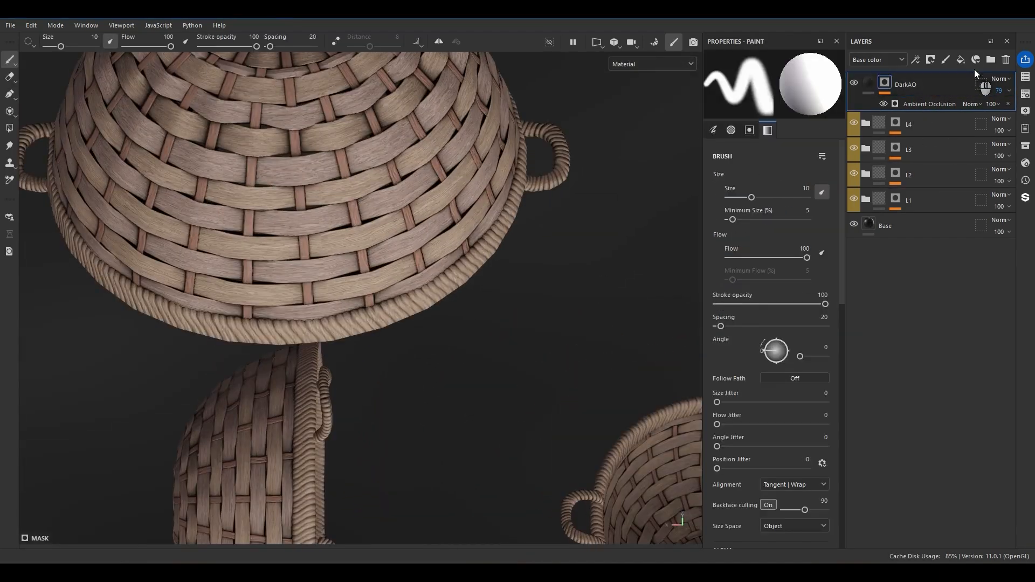
click(961, 60)
double_click(903, 85)
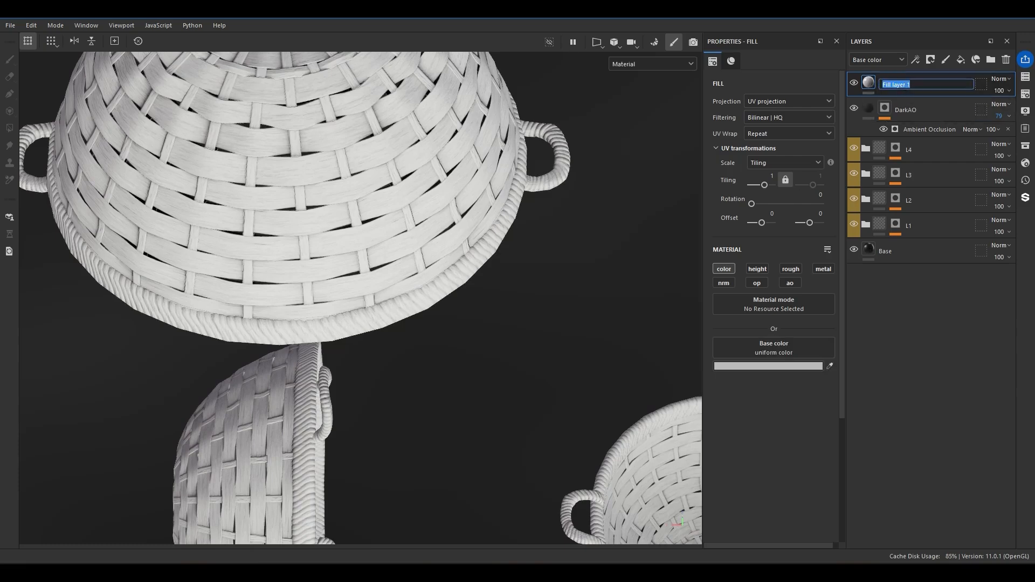
text(Edge Effect)
key(Return)
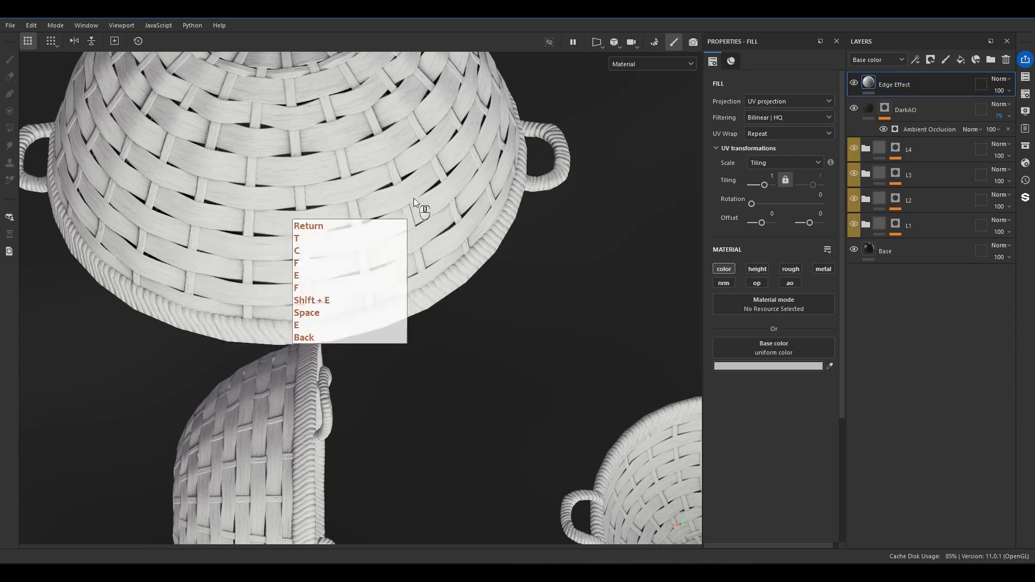
Add a black mask to the Edge Effect layer and apply a Metal Edge Wear generator to it.
scroll(400, 337, down, 3)
scroll(400, 337, down, 3)
alt+middle_drag(458, 334, 411, 229)
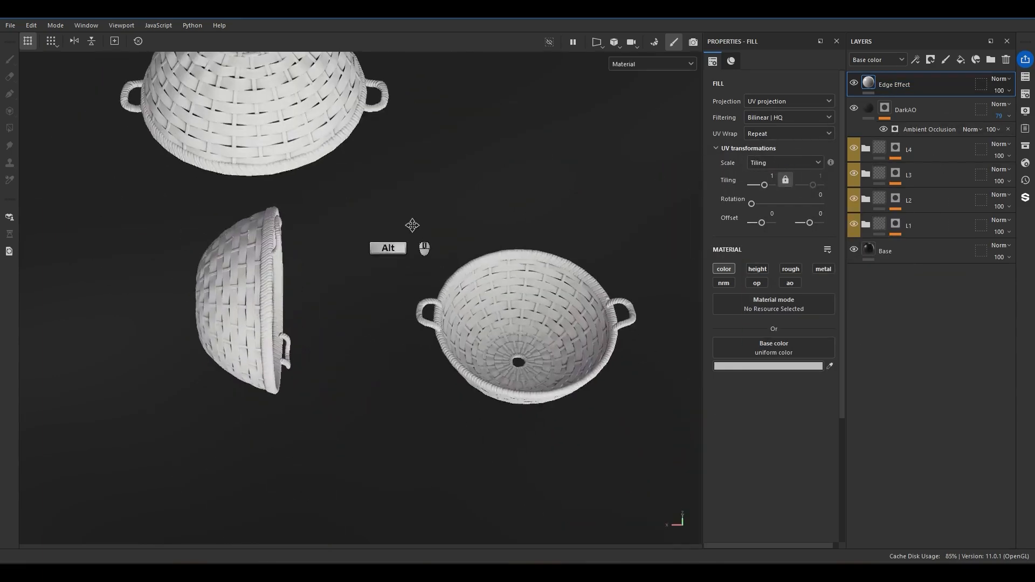
alt+drag(418, 237, 464, 188)
alt+middle_drag(504, 310, 529, 183)
scroll(239, 369, up, 2)
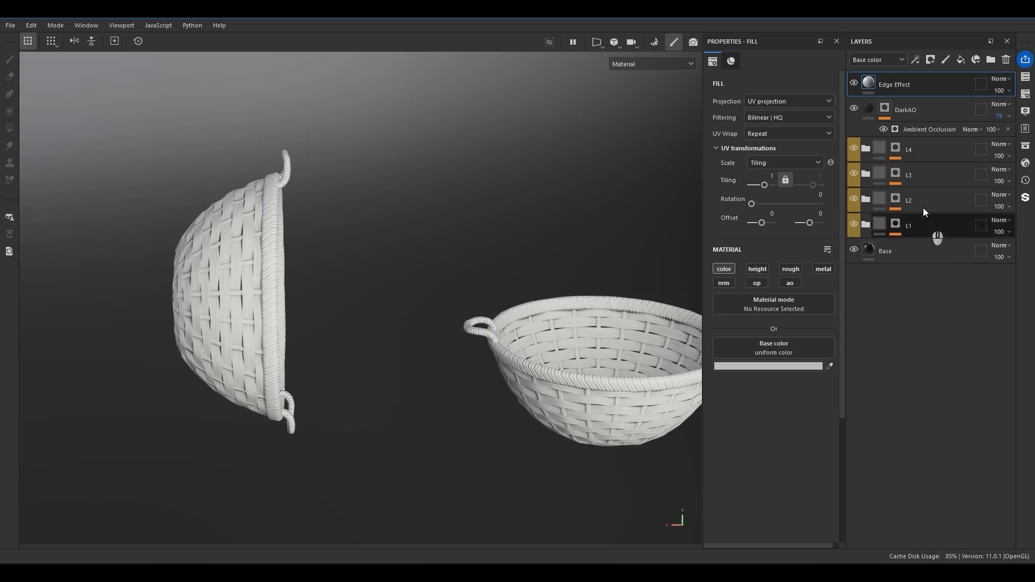
right_click(892, 86)
click(902, 112)
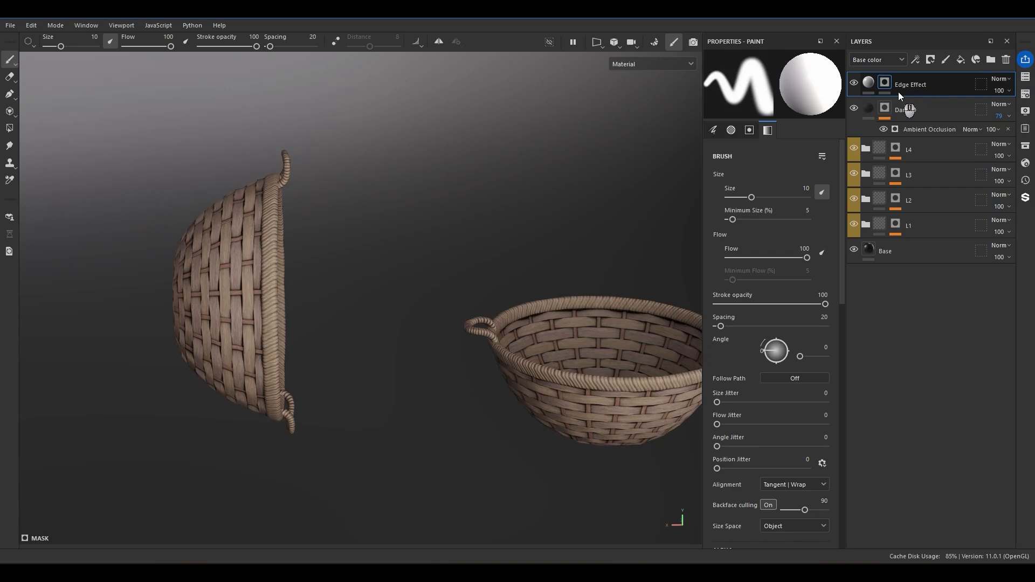
right_click(884, 91)
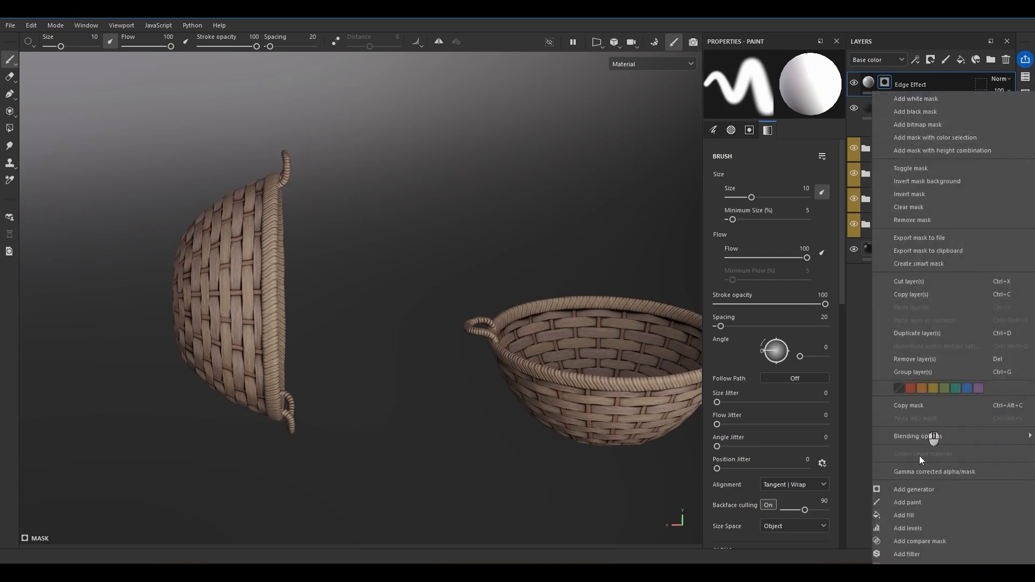
click(920, 495)
click(784, 96)
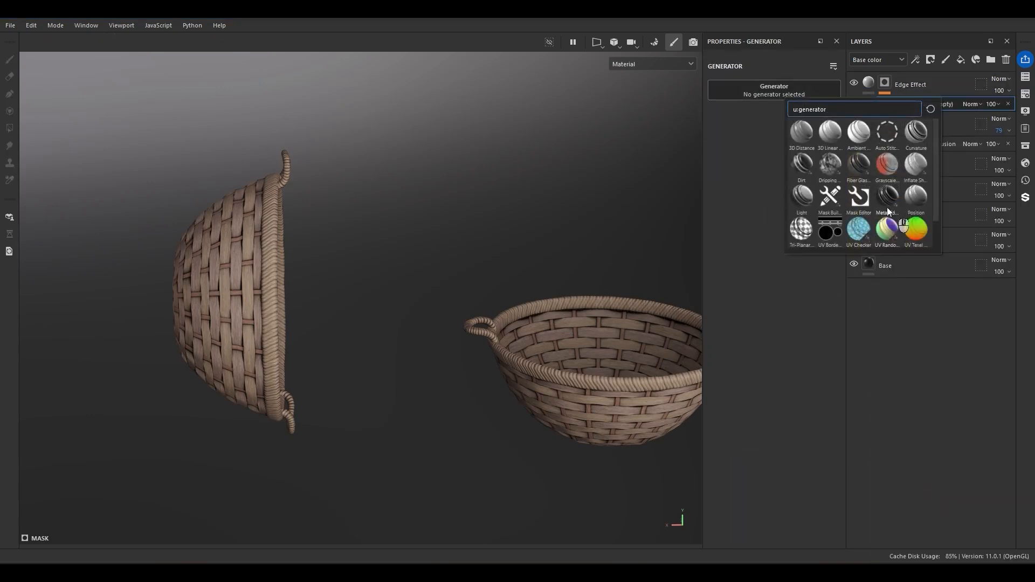
click(893, 211)
Set the Metal Edge Wear generator's Grunge Amount to 0.26 and Wear Level to 0.6, checking the basket rim.
scroll(224, 306, up, 8)
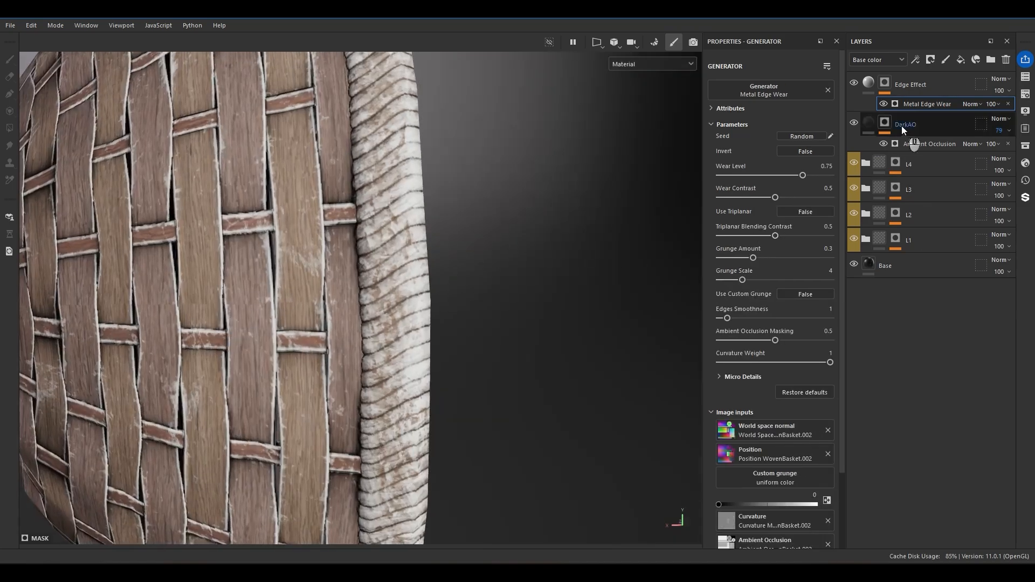
drag(753, 258, 747, 255)
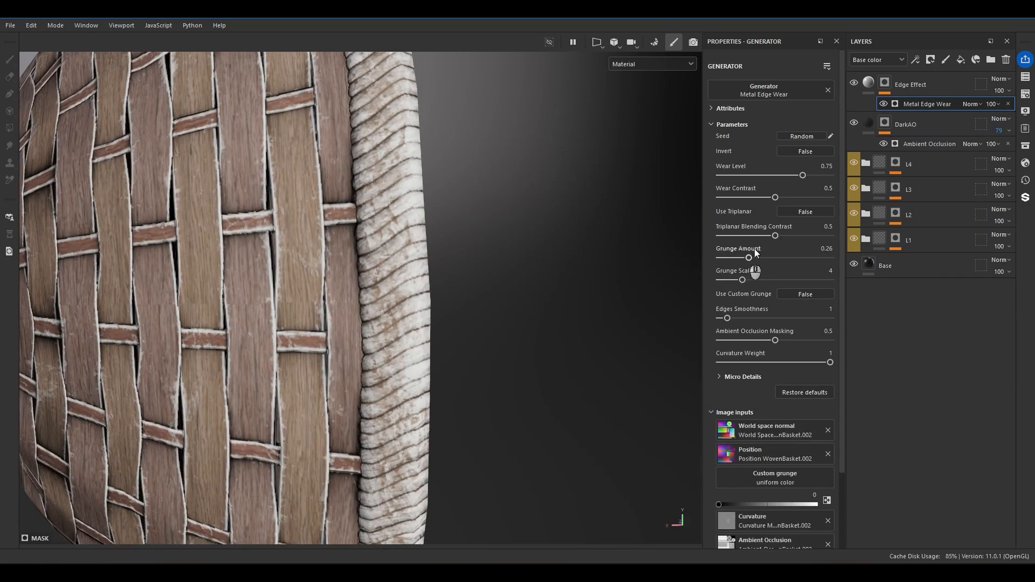
drag(803, 180, 787, 177)
alt+drag(420, 293, 280, 341)
alt+right_drag(280, 345, 274, 316)
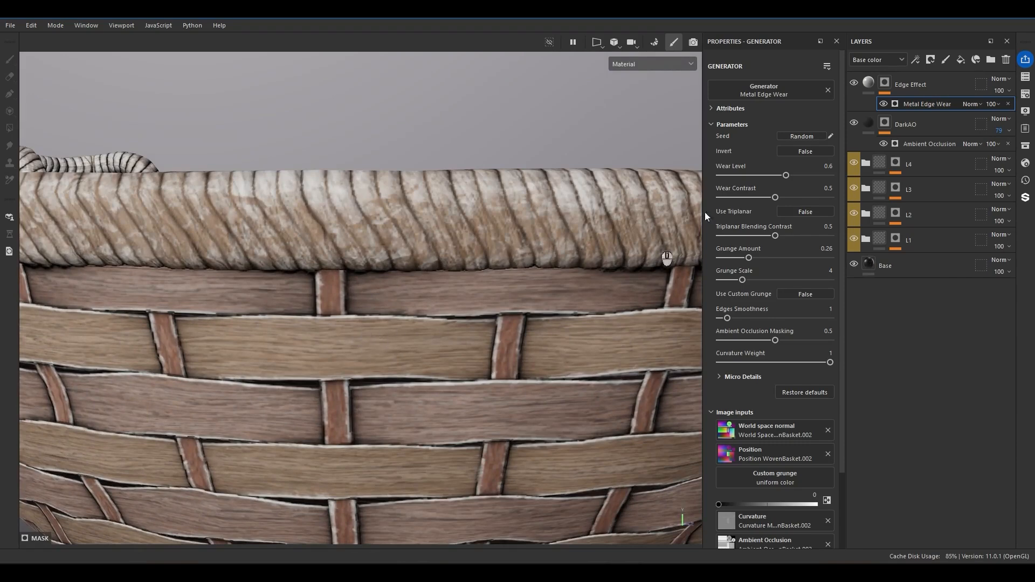
Add a fill effect above Metal Edge Wear in the Edge Effect mask and assign the Grunge Map 003 texture.
right_click(917, 102)
click(917, 279)
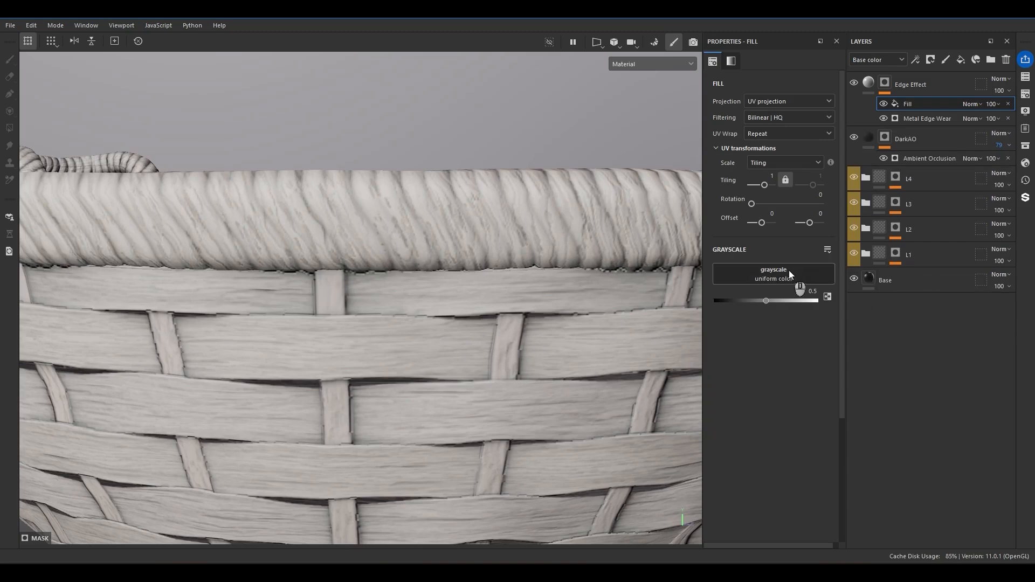
click(788, 273)
double_click(868, 297)
text(gru)
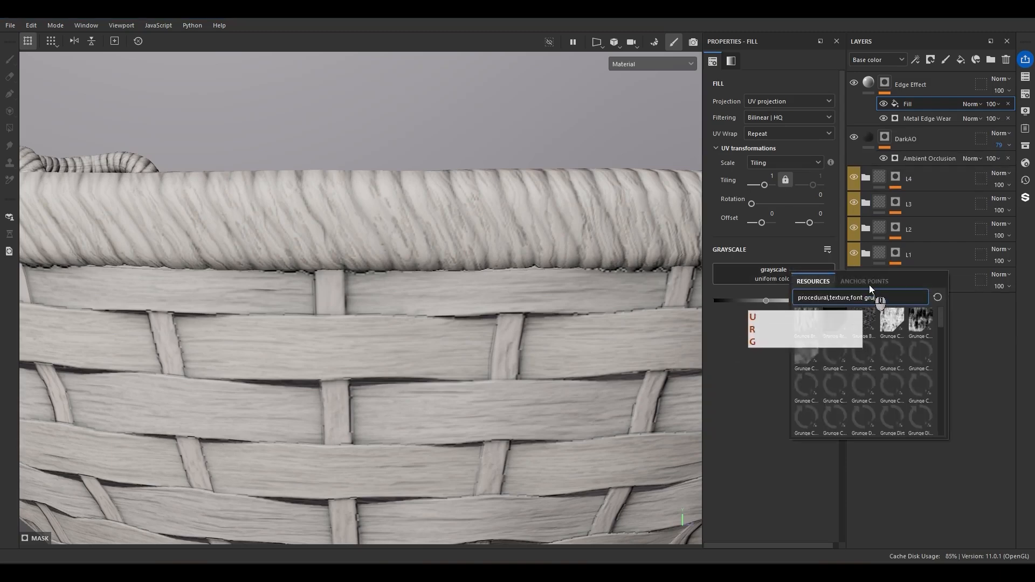
text(nge)
scroll(811, 371, down, 5)
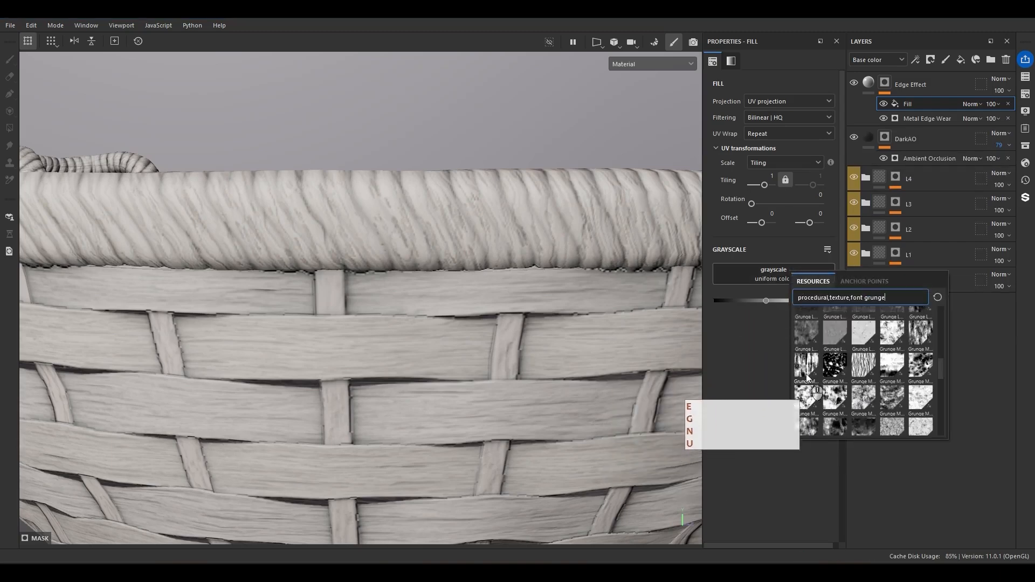
click(810, 371)
Set the Grunge Map 003 fill's tiling to 8 and its blending mode to Subtract.
scroll(490, 364, down, 5)
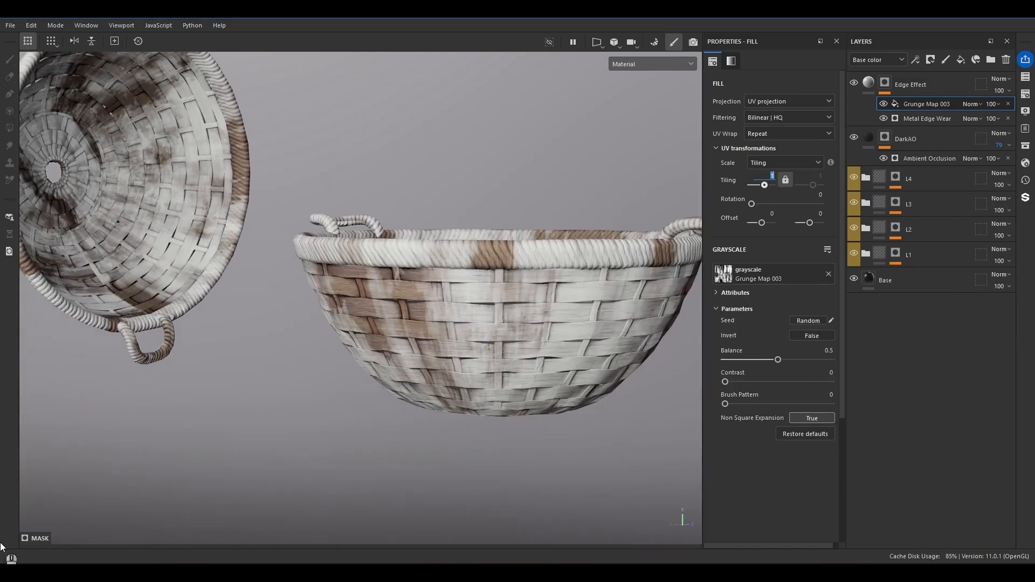
text(5)
key(Return)
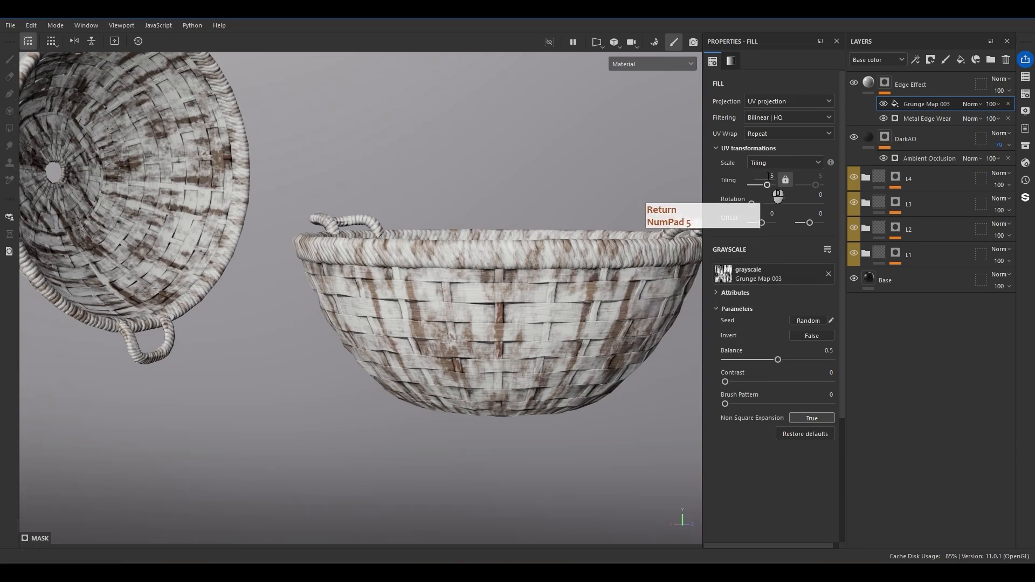
text(8)
key(Return)
scroll(457, 334, up, 3)
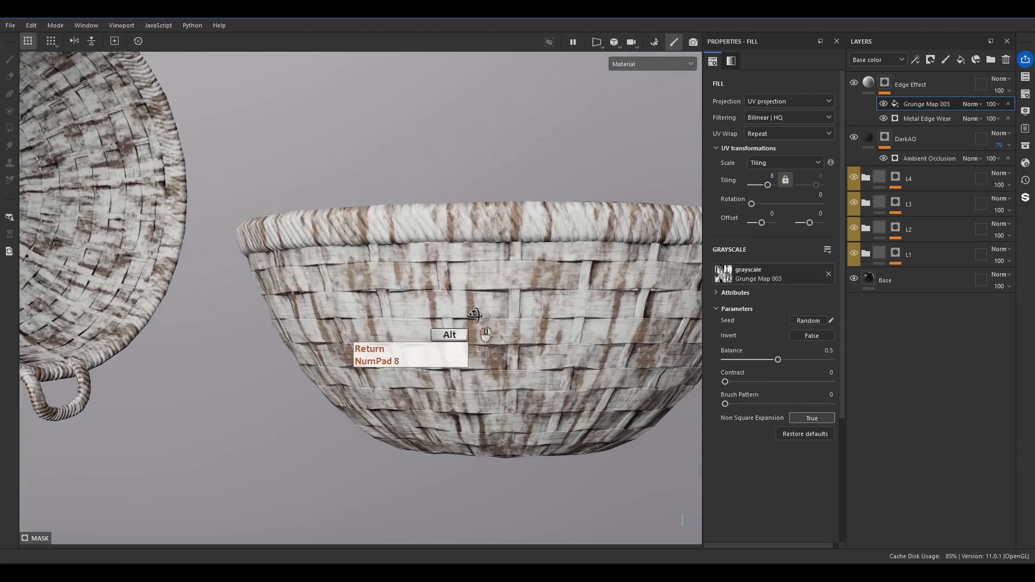
click(971, 104)
click(970, 228)
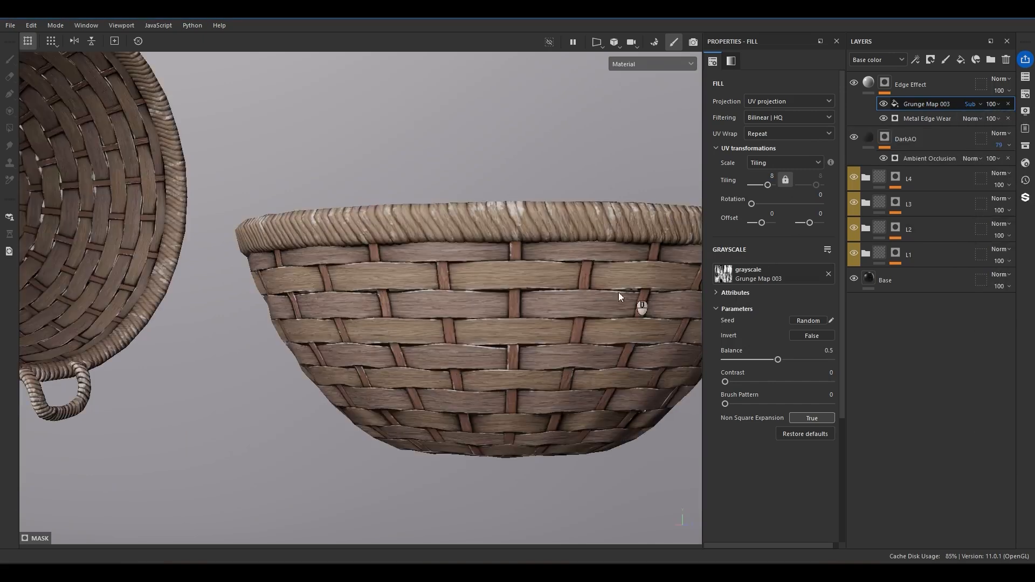
Compare the edge wear with Grunge Map 003 hidden and shown, and inspect the baskets from several sides.
scroll(574, 282, up, 3)
alt+drag(573, 283, 499, 332)
click(883, 104)
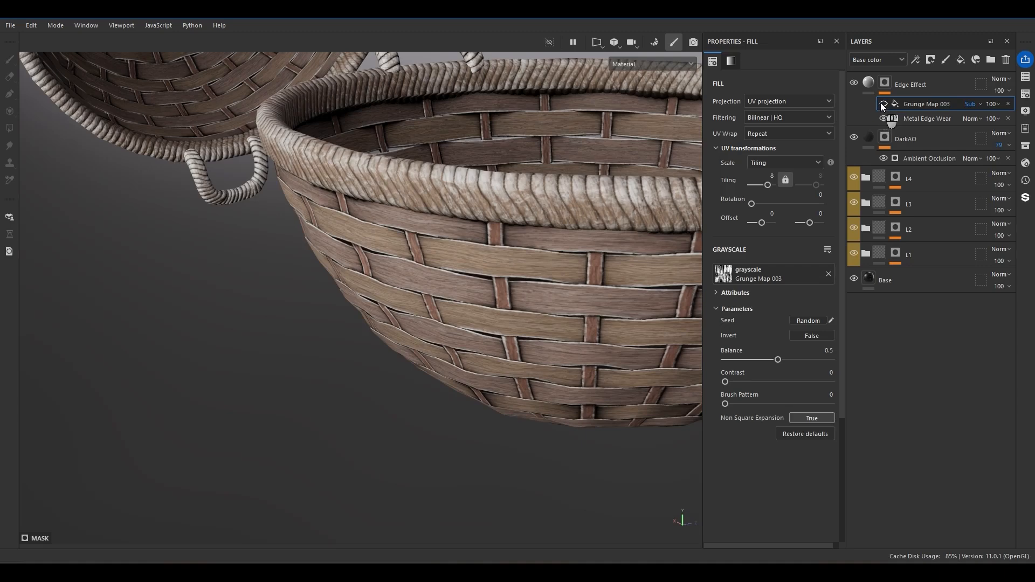
click(881, 103)
click(881, 104)
click(881, 104)
alt+drag(477, 325, 481, 254)
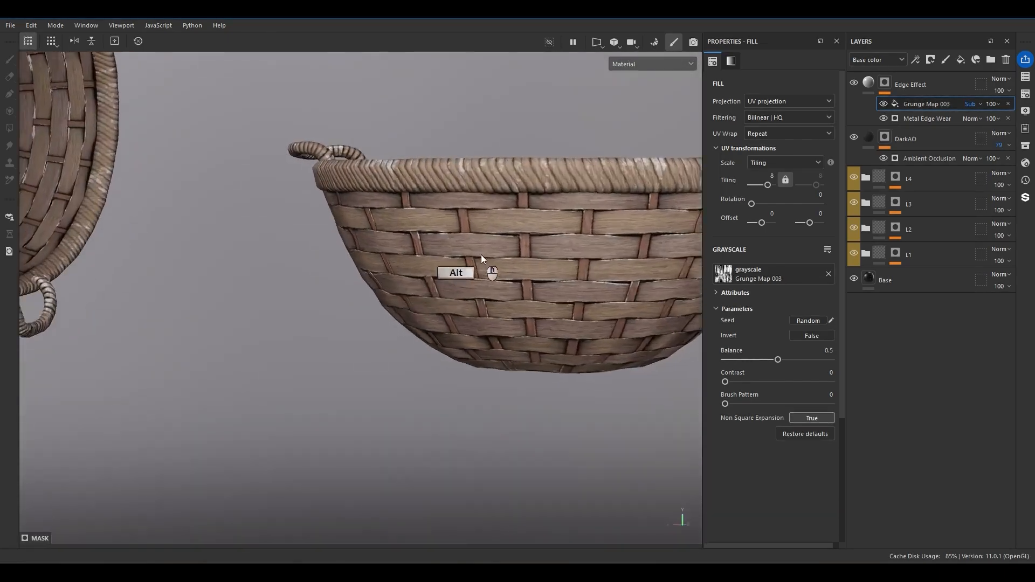
scroll(481, 254, up, 5)
alt+middle_drag(606, 230, 228, 258)
alt+drag(228, 258, 381, 254)
scroll(489, 273, down, 8)
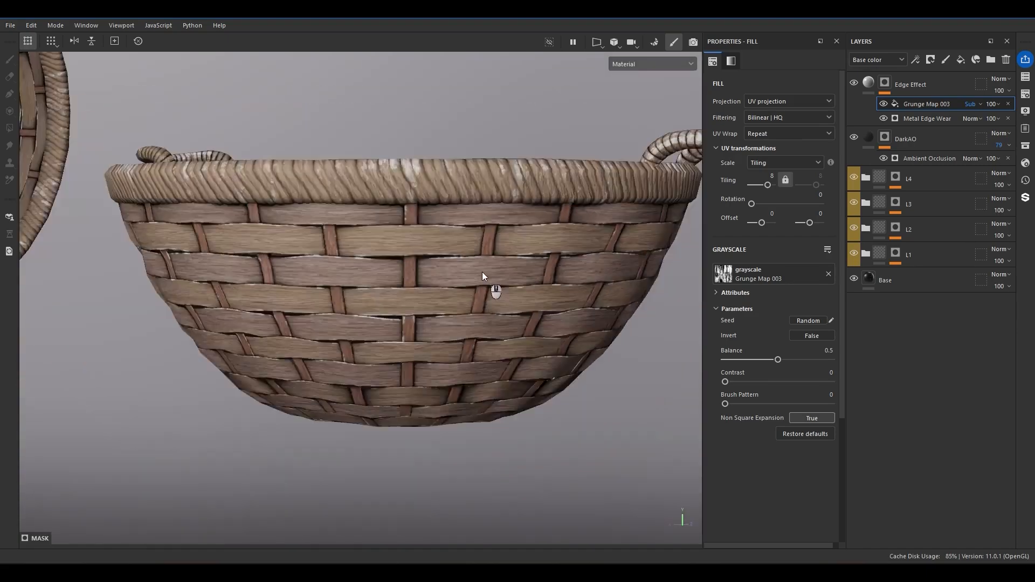
alt+drag(291, 267, 379, 219)
scroll(230, 148, up, 4)
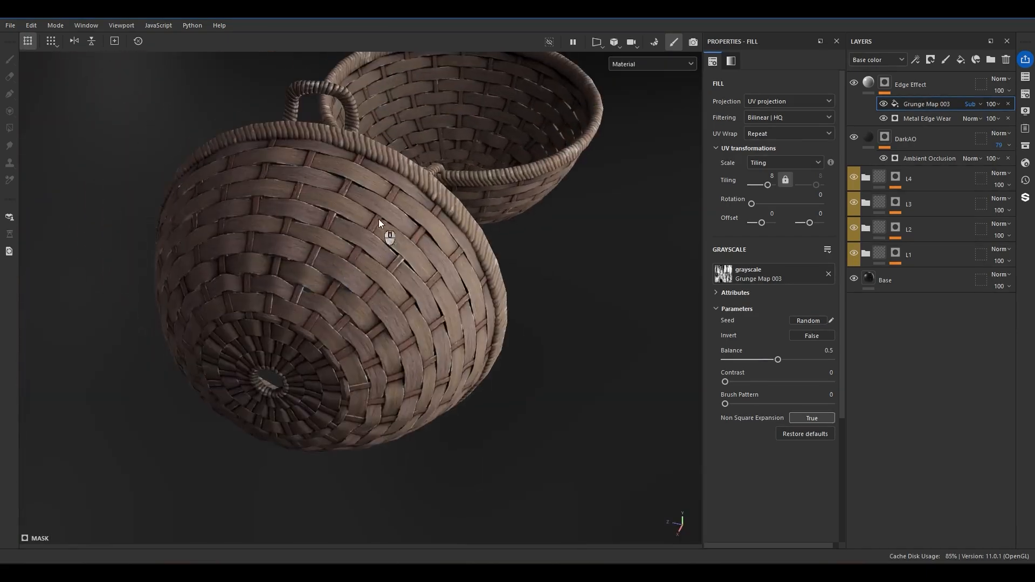
Set the Metal Edge Wear generator's Wear Level to 0.74 and Grunge Amount to 0.54.
scroll(378, 219, up, 4)
click(928, 118)
drag(783, 174, 801, 173)
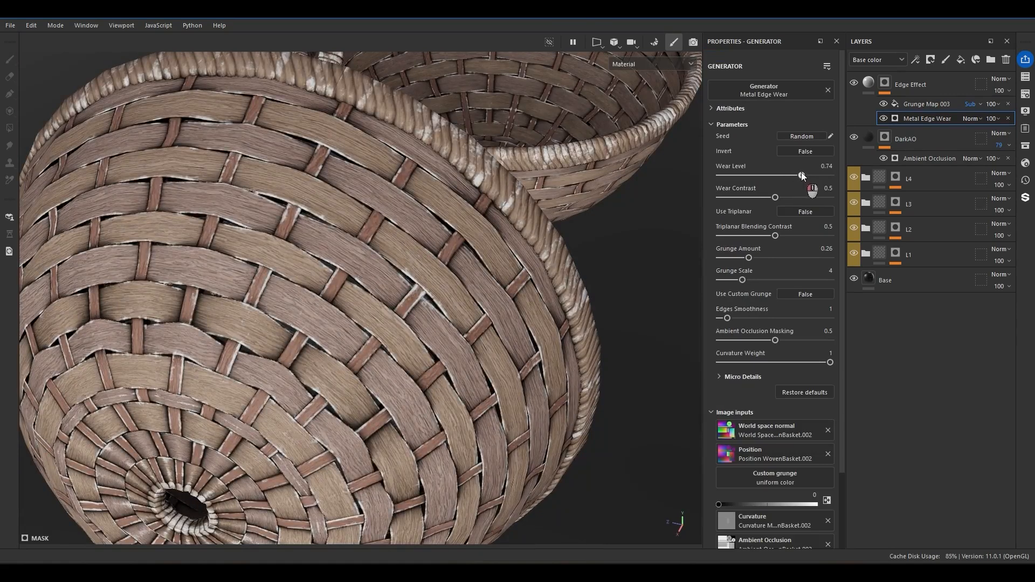
drag(748, 257, 779, 253)
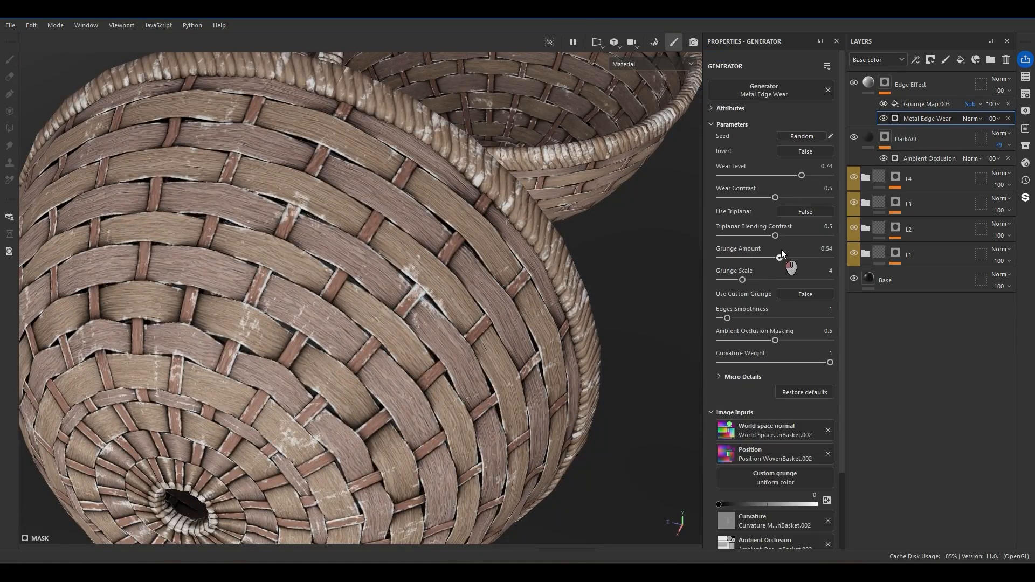
alt+drag(419, 263, 539, 301)
Set the Edge Effect layer's base color to pure white (FFFFFF).
click(864, 117)
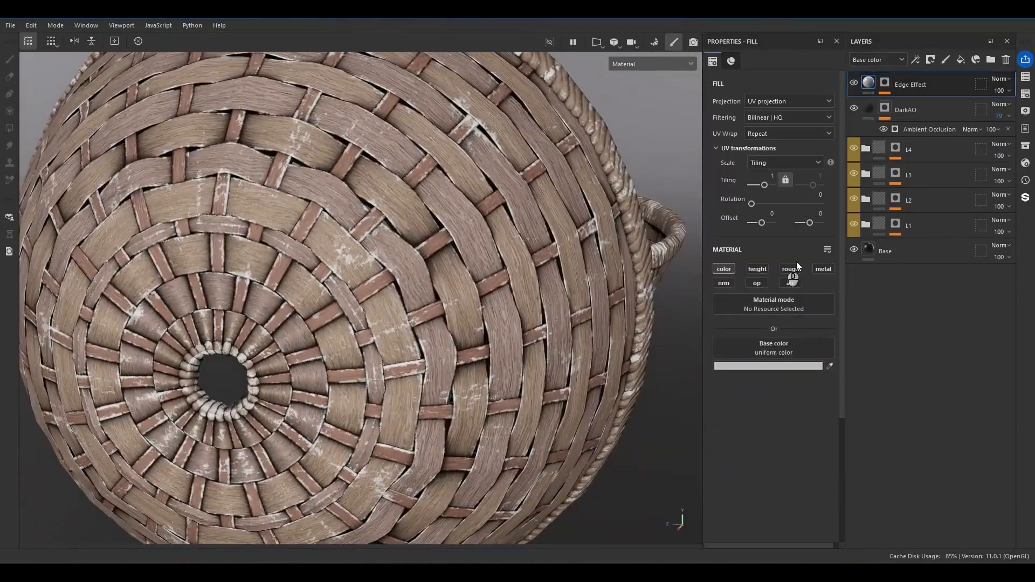
click(726, 366)
drag(781, 298, 709, 231)
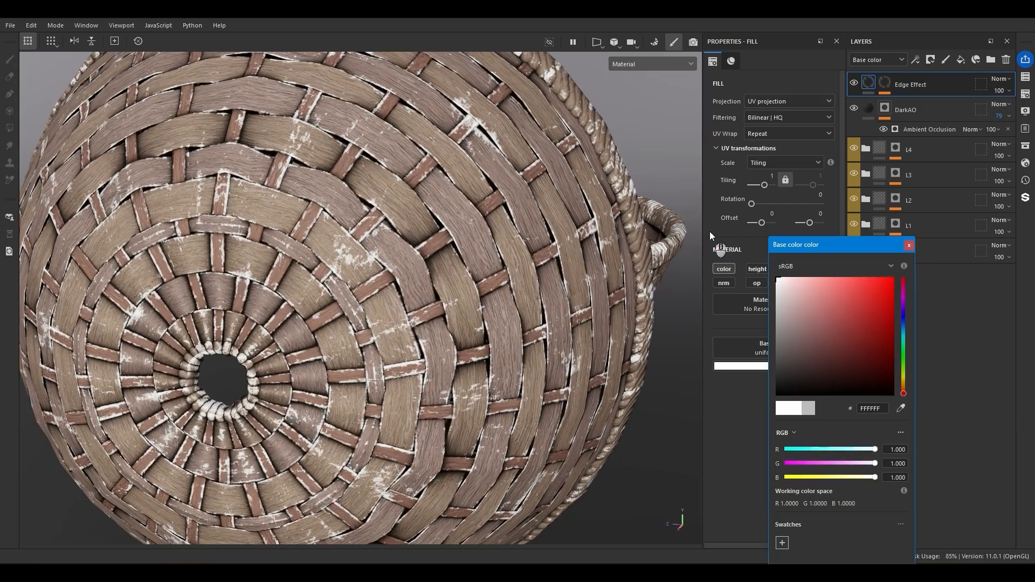
click(909, 246)
Change the Edge Effect layer's blending mode to Soft light and check the wear patches up close.
click(1001, 78)
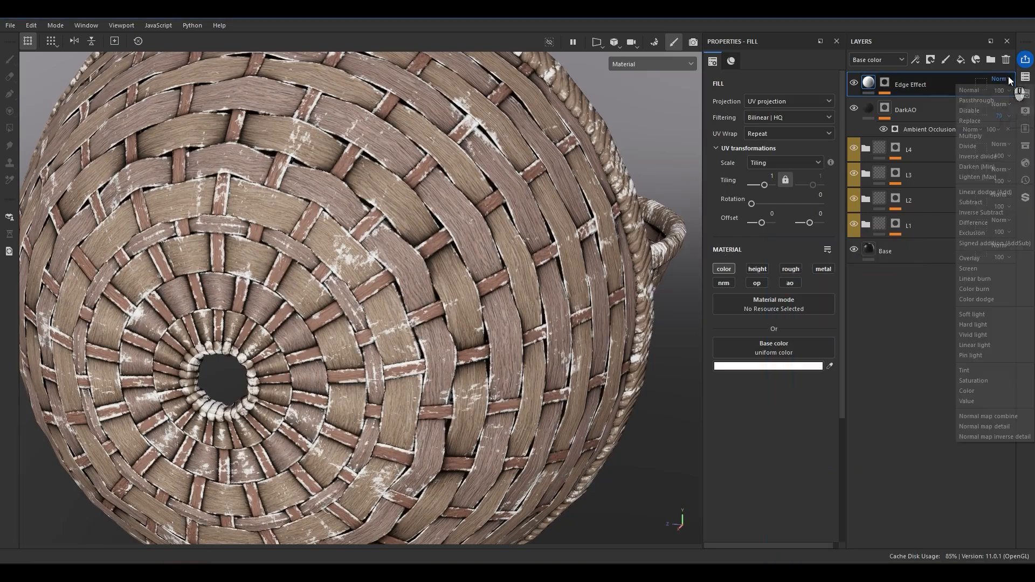
click(996, 316)
alt+right_drag(356, 249, 391, 180)
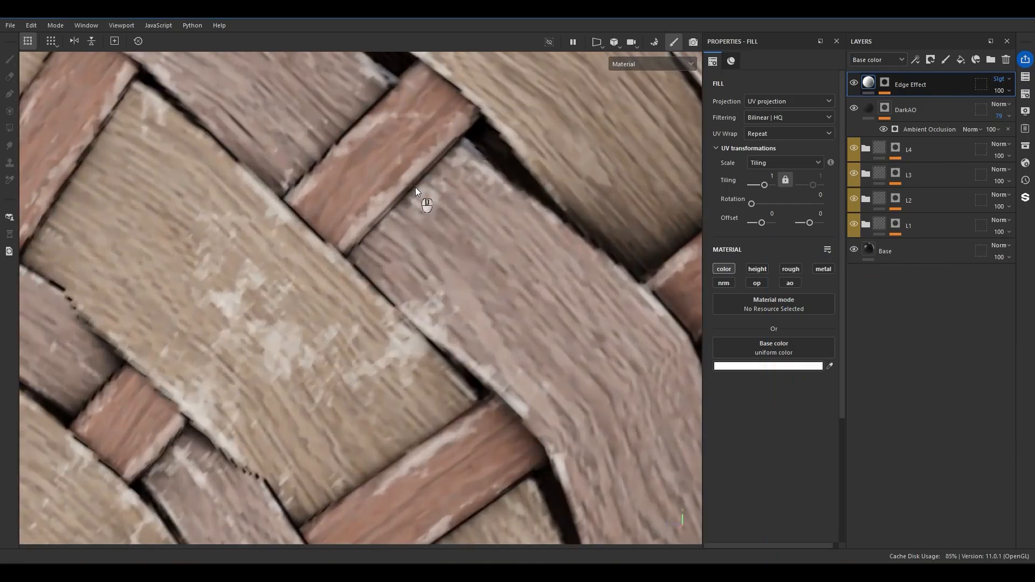
alt+right_drag(381, 249, 391, 244)
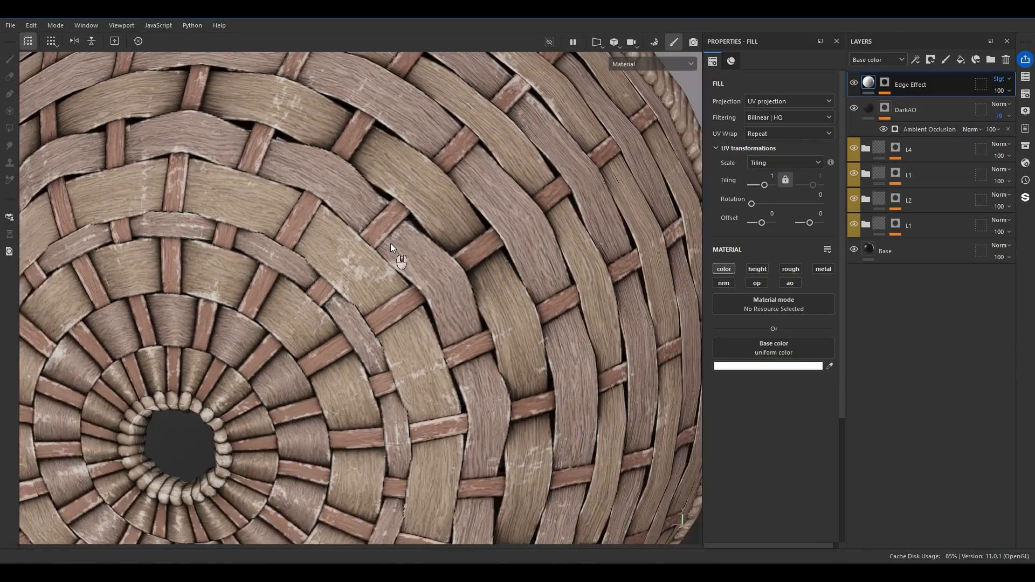
Enable the height channel on the Edge Effect layer and set its height to -0.1.
click(765, 269)
alt+right_drag(482, 230, 538, 231)
alt+middle_drag(538, 232, 513, 307)
drag(766, 415, 758, 415)
click(802, 406)
text(-.1)
key(Return)
scroll(471, 283, down, 5)
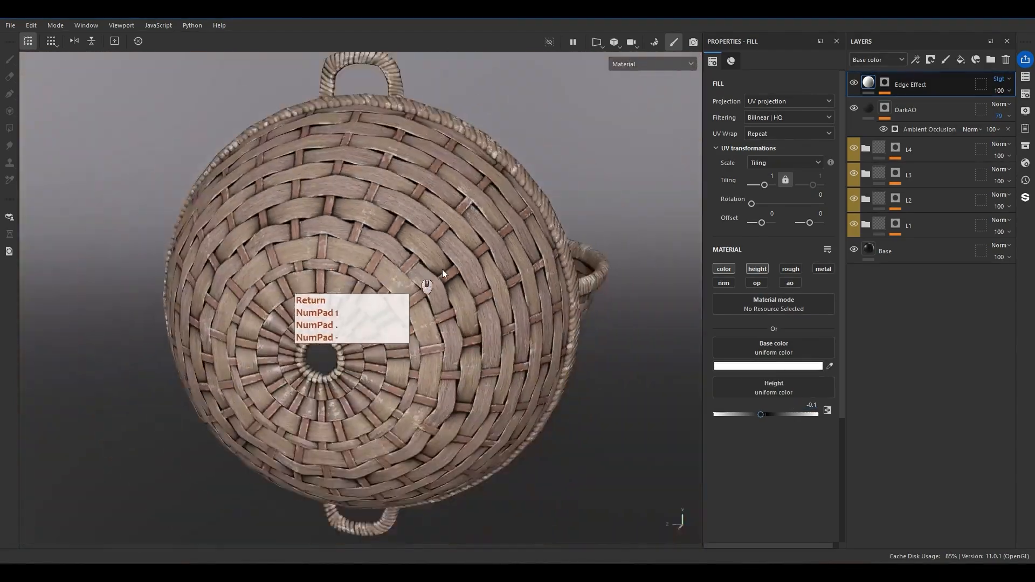
Examine the recessed edge wear on the basket's woven strips and rim from several angles.
alt+drag(416, 267, 310, 282)
alt+middle_drag(575, 258, 514, 245)
scroll(513, 245, up, 7)
alt+drag(510, 257, 607, 301)
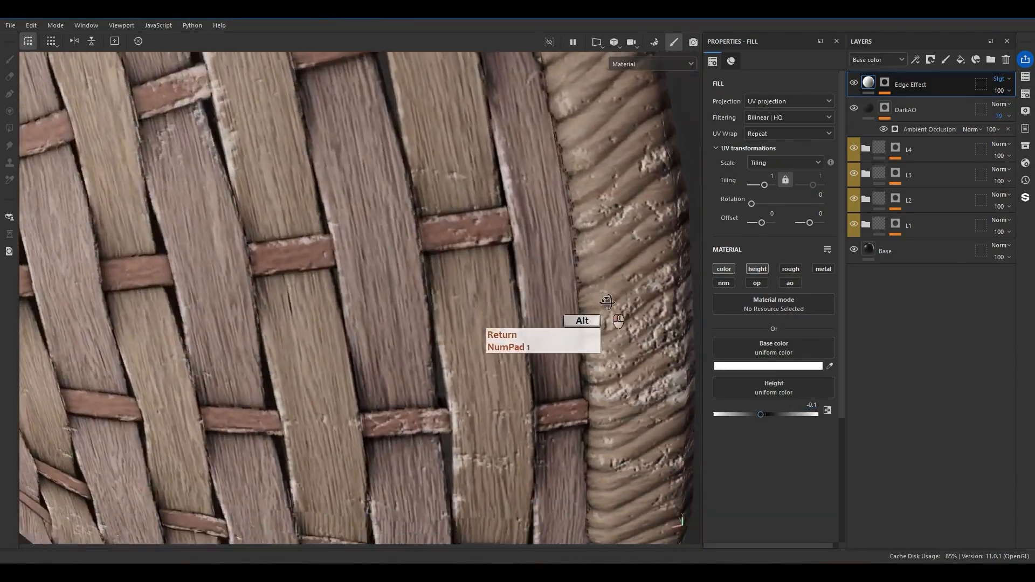
scroll(512, 263, down, 6)
alt+drag(529, 258, 705, 322)
scroll(357, 206, up, 4)
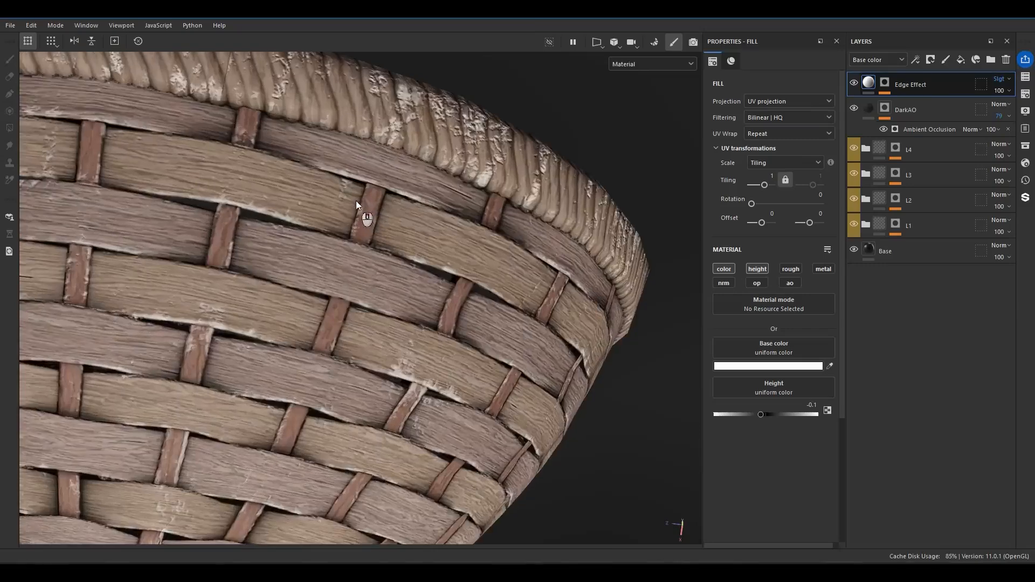
scroll(357, 205, up, 3)
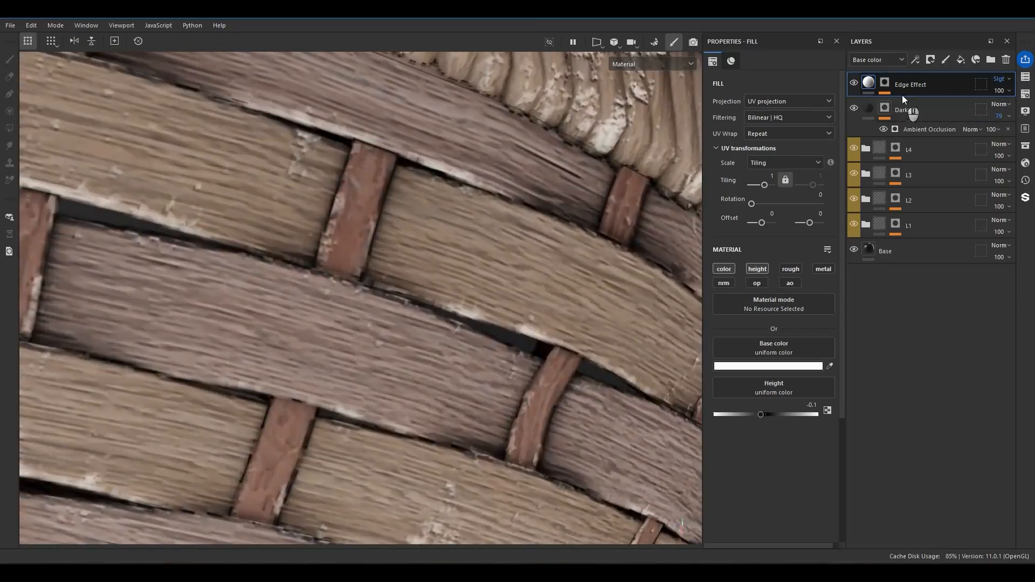
Add a paint effect on top of the Edge Effect mask and set its blending mode to Linear dodge (Add).
click(884, 83)
right_click(881, 84)
click(915, 443)
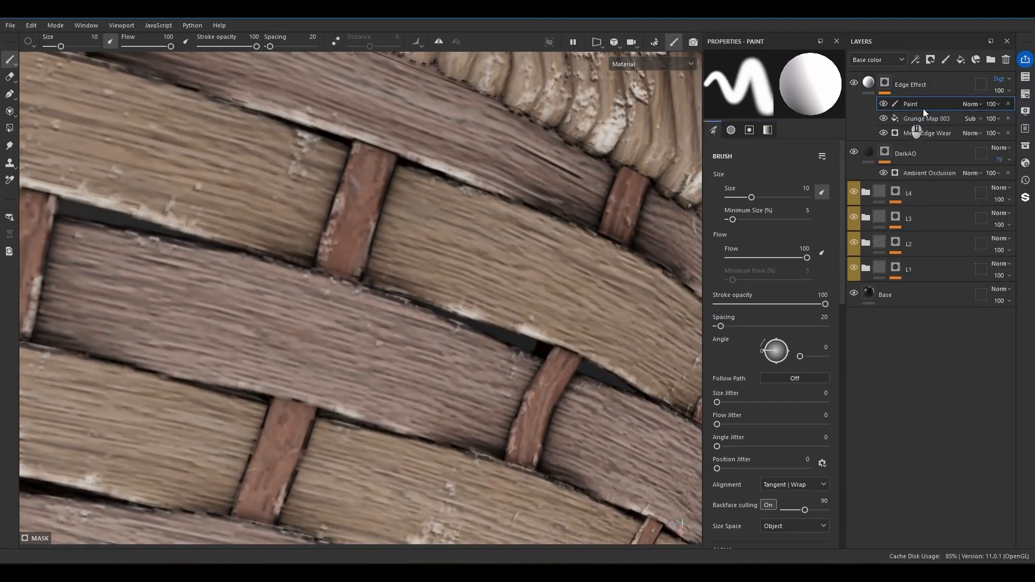
click(971, 104)
click(988, 217)
scroll(334, 245, up, 3)
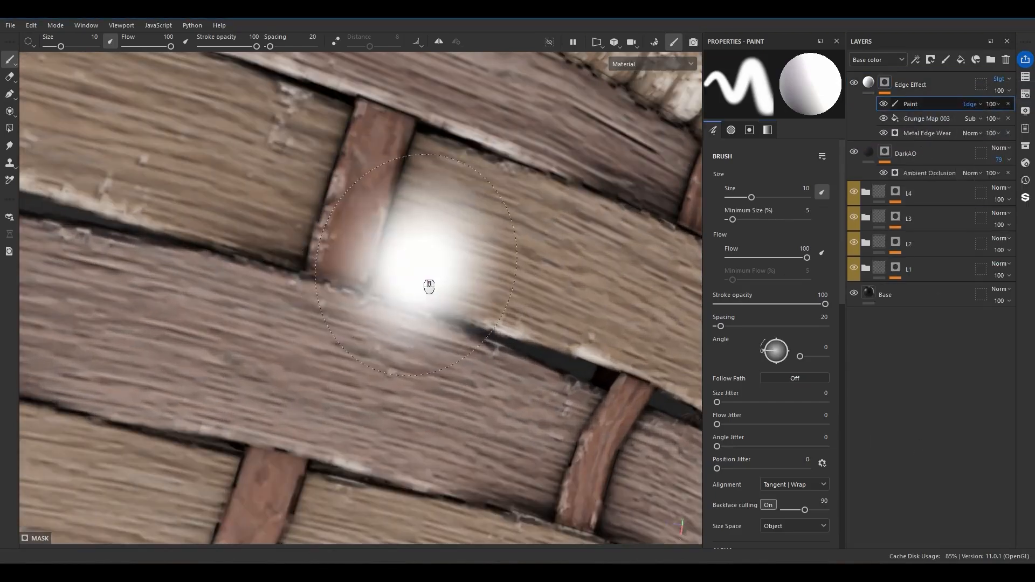
Load a streaky textured brush preset for the Paint effect and use a brush size of 2.14.
ctrl+right_drag(432, 256, 410, 256)
click(1025, 146)
click(823, 230)
ctrl+right_drag(506, 224, 445, 241)
click(1008, 148)
scroll(508, 233, up, 3)
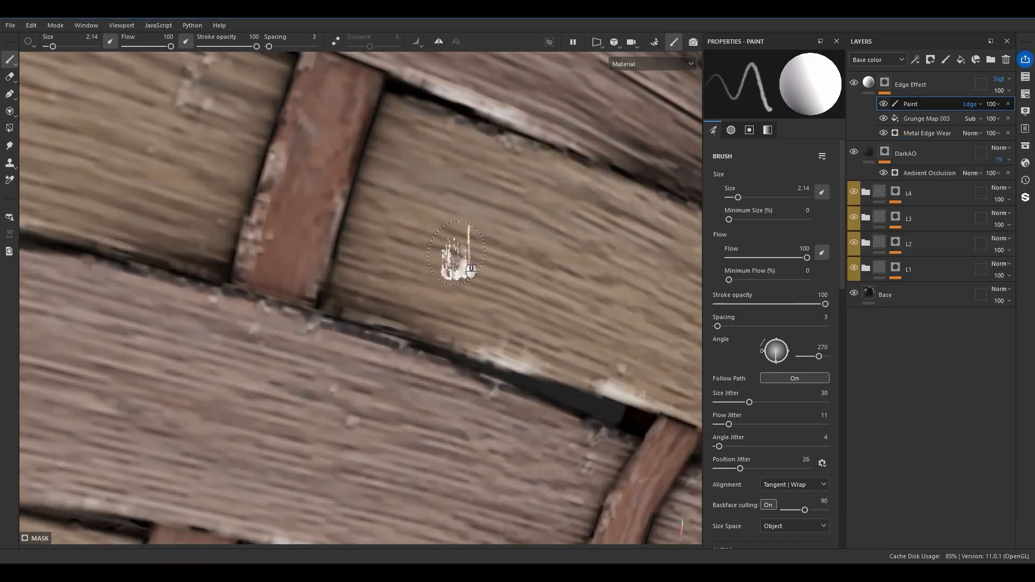
Paint extra worn patches across the woven strips, enlarging the brush to 4.33 and alternating between adding and erasing wear.
drag(382, 297, 436, 353)
key(x)
mouse_move(414, 238)
mouse_down()
mouse_move(395, 253)
mouse_move(471, 317)
mouse_move(453, 326)
mouse_move(403, 198)
mouse_move(389, 205)
mouse_up()
scroll(433, 318, down, 5)
scroll(383, 304, up, 5)
ctrl+right_drag(380, 306, 387, 306)
key(x)
drag(371, 295, 295, 243)
key(x)
mouse_move(326, 209)
mouse_down()
mouse_move(313, 222)
mouse_move(409, 281)
mouse_move(449, 343)
mouse_move(380, 278)
mouse_move(361, 300)
mouse_up()
scroll(446, 311, down, 6)
scroll(380, 278, up, 5)
key(x)
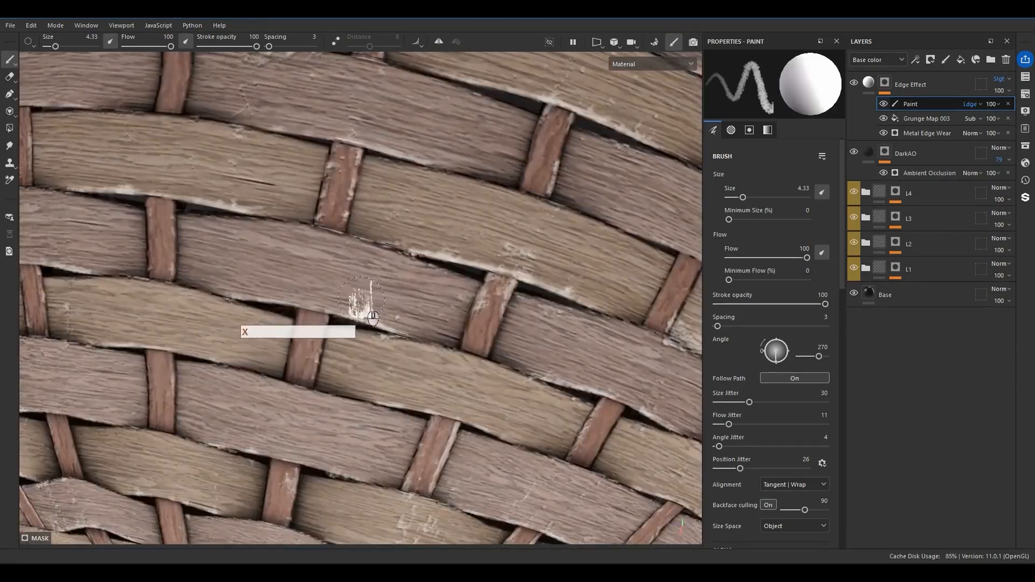
mouse_move(416, 322)
mouse_down()
mouse_move(262, 289)
mouse_move(394, 301)
mouse_move(327, 300)
mouse_move(351, 319)
mouse_move(330, 345)
mouse_move(546, 218)
mouse_move(517, 254)
mouse_up()
key(x)
scroll(307, 327, down, 6)
alt+middle_drag(395, 399, 427, 310)
scroll(388, 380, up, 5)
alt+middle_drag(382, 385, 315, 293)
alt+drag(323, 312, 366, 285)
key(x)
mouse_move(369, 322)
mouse_down()
mouse_move(367, 408)
mouse_move(344, 307)
mouse_move(413, 314)
mouse_move(435, 249)
mouse_move(417, 208)
mouse_up()
key(x)
drag(366, 415, 319, 223)
Inspect the hand-painted wear around the basket and frame the baskets in view.
scroll(414, 290, down, 6)
scroll(414, 290, up, 2)
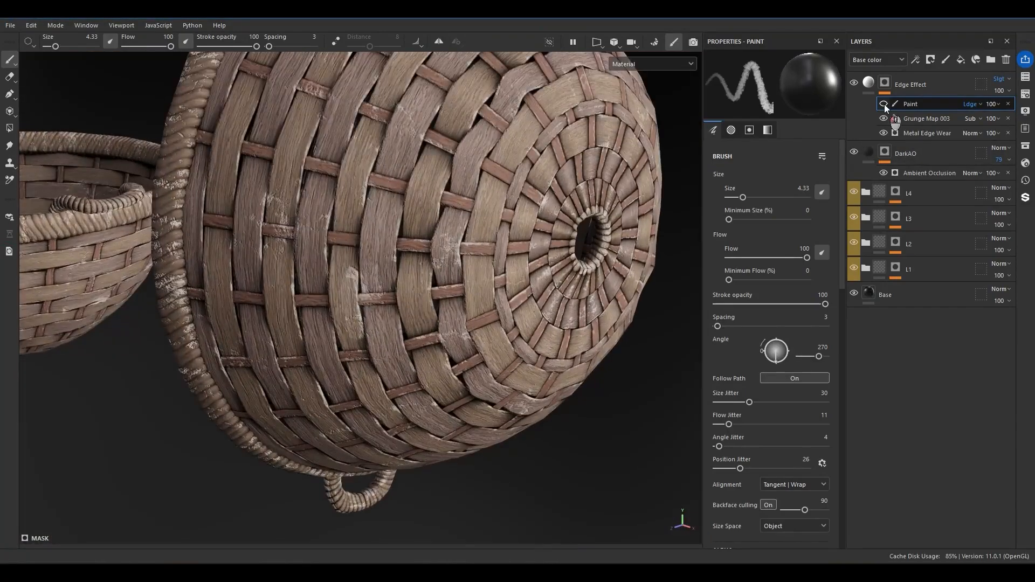
alt+drag(414, 194, 457, 331)
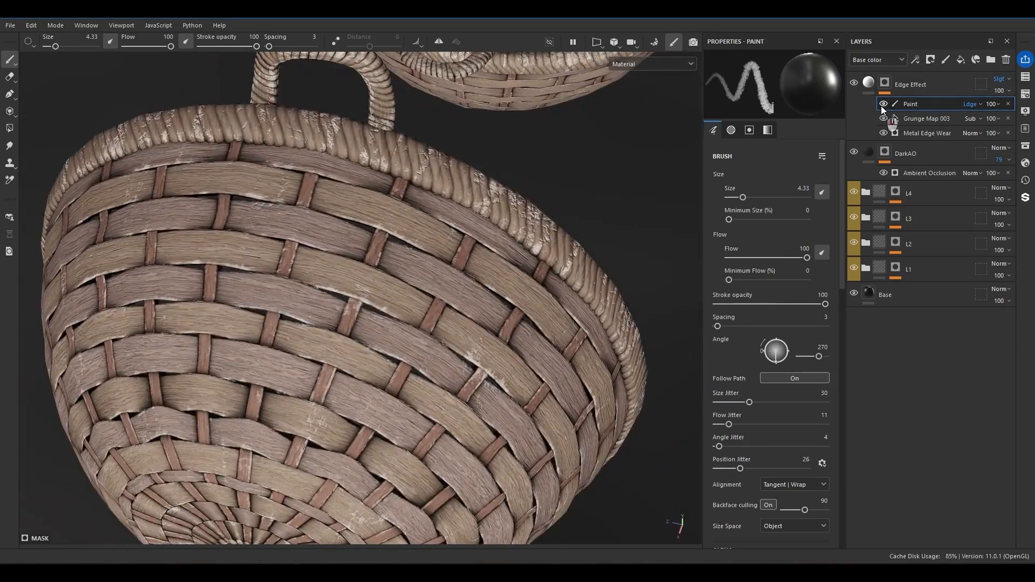
key(f)
Add a fill effect above Paint in the Edge Effect mask and assign the Grunge Galvanic Large texture.
right_click(904, 109)
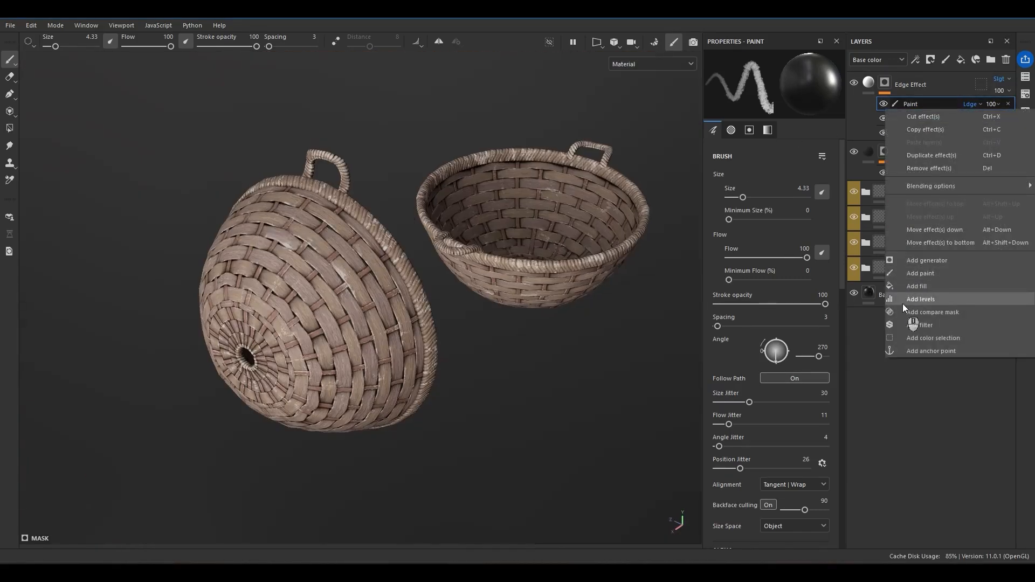
click(919, 288)
click(791, 269)
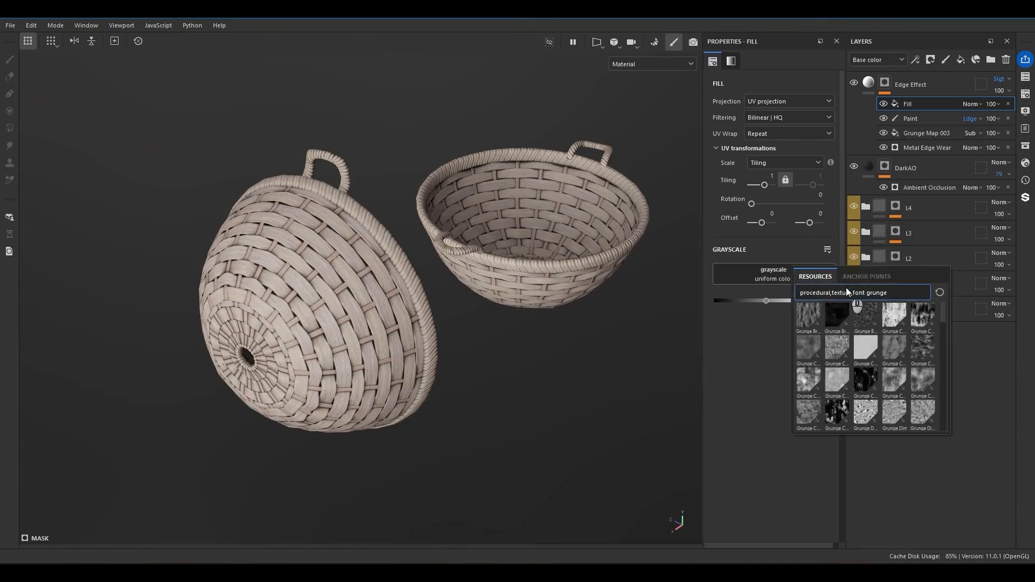
click(842, 354)
Replace the top Edge Effect fill's texture with Grunge Paper Ripped and set its tiling to 3.
scroll(320, 347, up, 5)
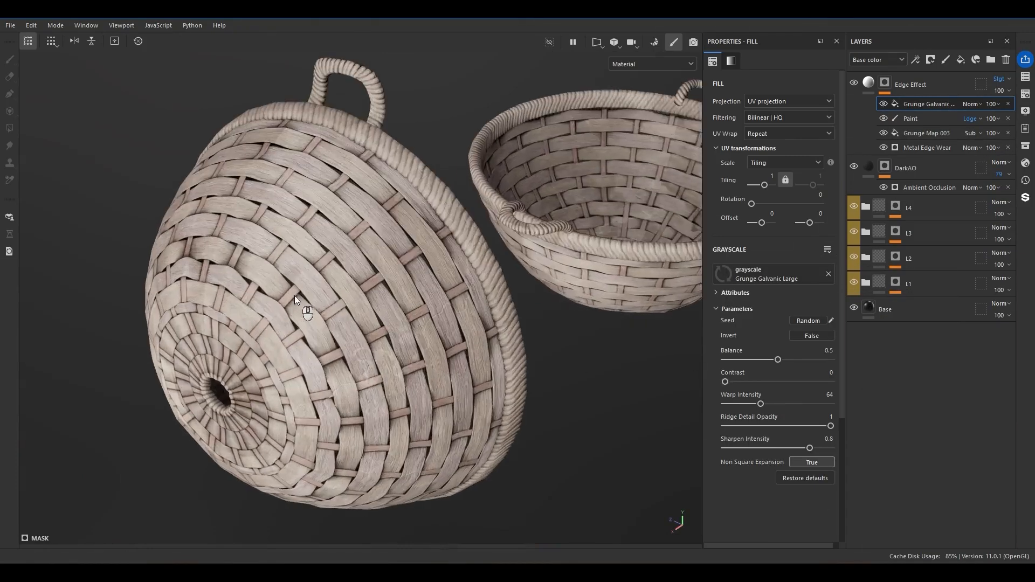
drag(793, 381, 760, 360)
click(798, 275)
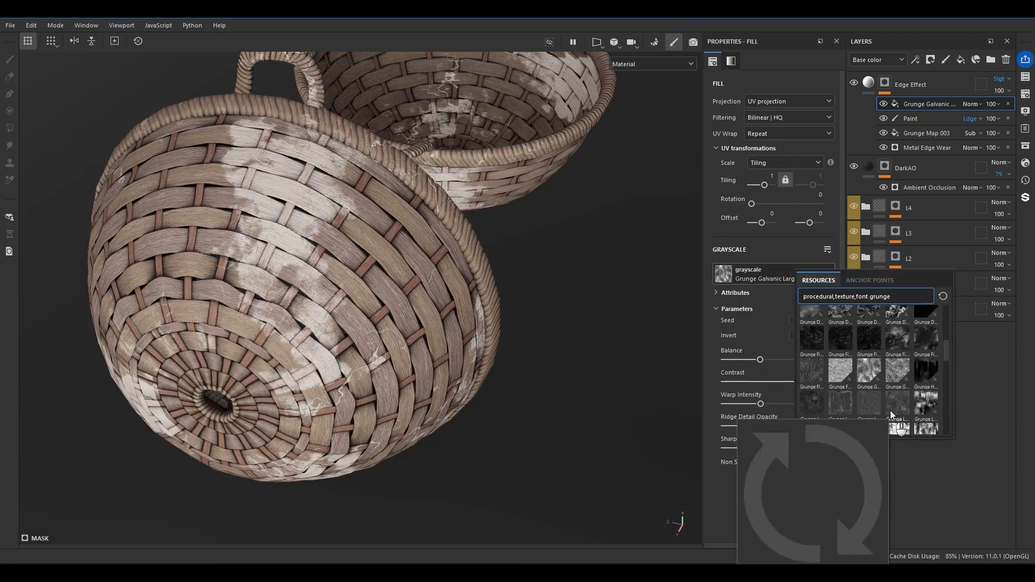
click(922, 404)
alt+drag(189, 281, 231, 255)
alt+middle_drag(416, 309, 385, 262)
alt+right_drag(385, 262, 763, 177)
key(Return)
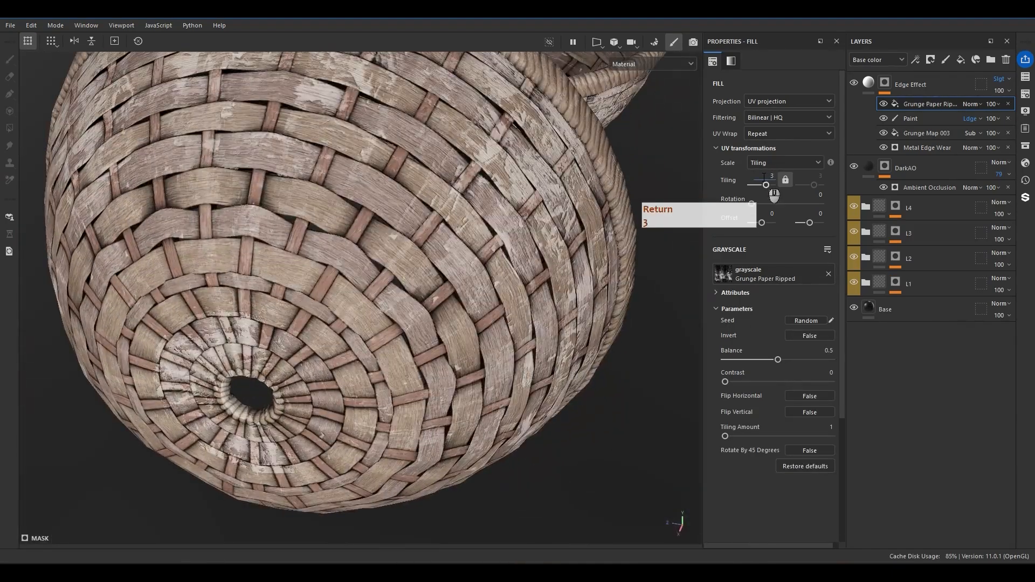
Set the Grunge Paper Ripped fill's balance to 0.29 and its contrast to 0.2.
alt+drag(626, 210, 338, 244)
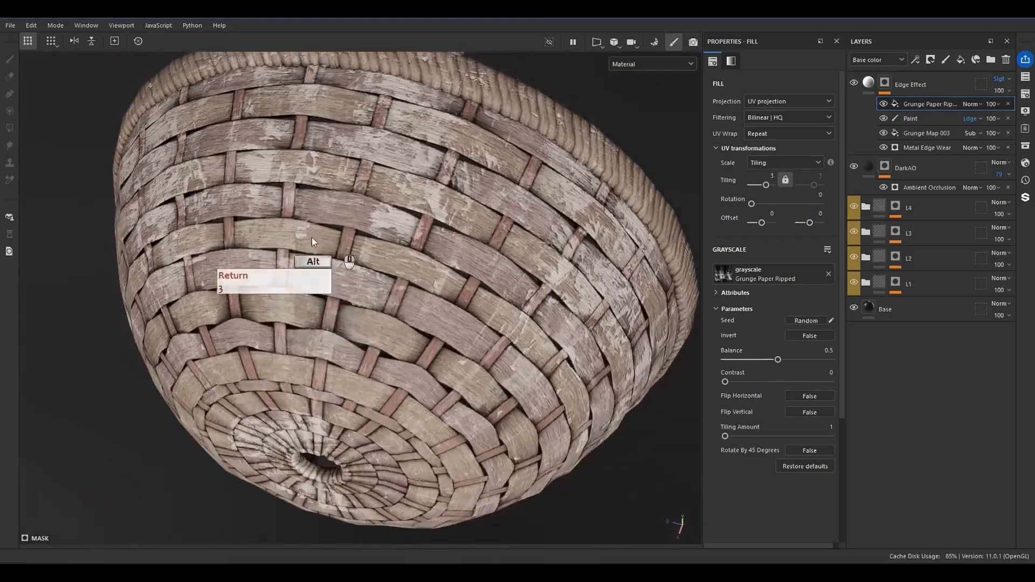
alt+drag(635, 261, 549, 233)
alt+middle_drag(549, 233, 491, 217)
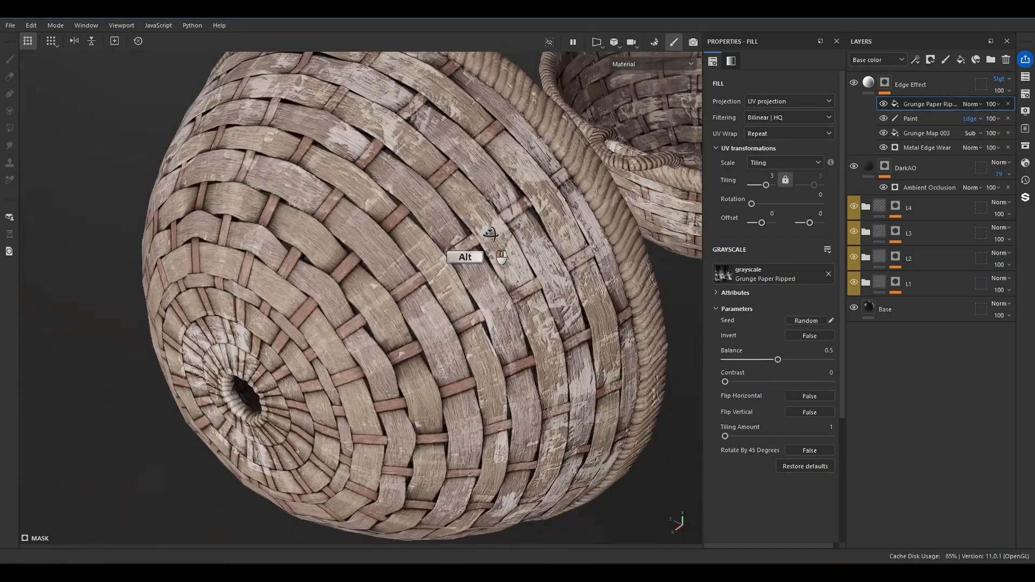
drag(773, 379, 755, 358)
alt+drag(479, 277, 465, 262)
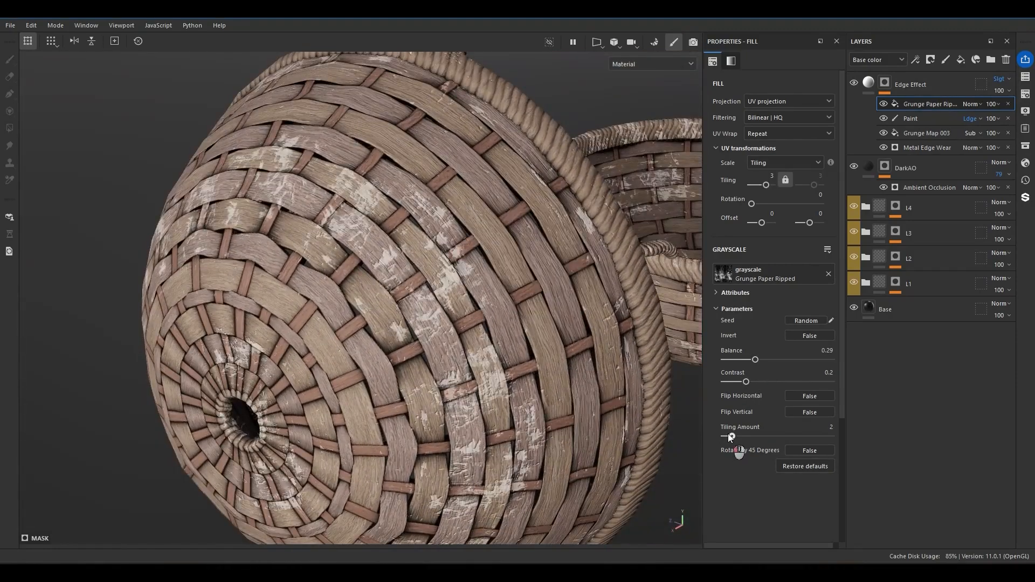
Set the Grunge Paper Ripped fill's blend mode to Linear dodge (Add) and its tiling to 2.
click(971, 104)
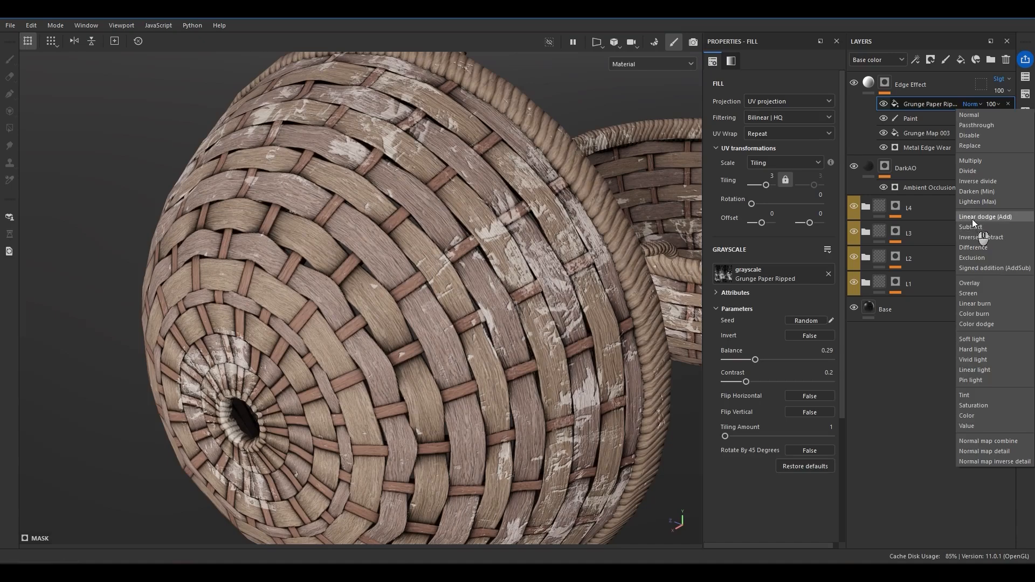
click(972, 217)
mouse_move(291, 242)
alt+mouse_down()
mouse_move(359, 190)
mouse_move(452, 320)
mouse_move(485, 280)
alt+mouse_up()
click(772, 179)
text(2)
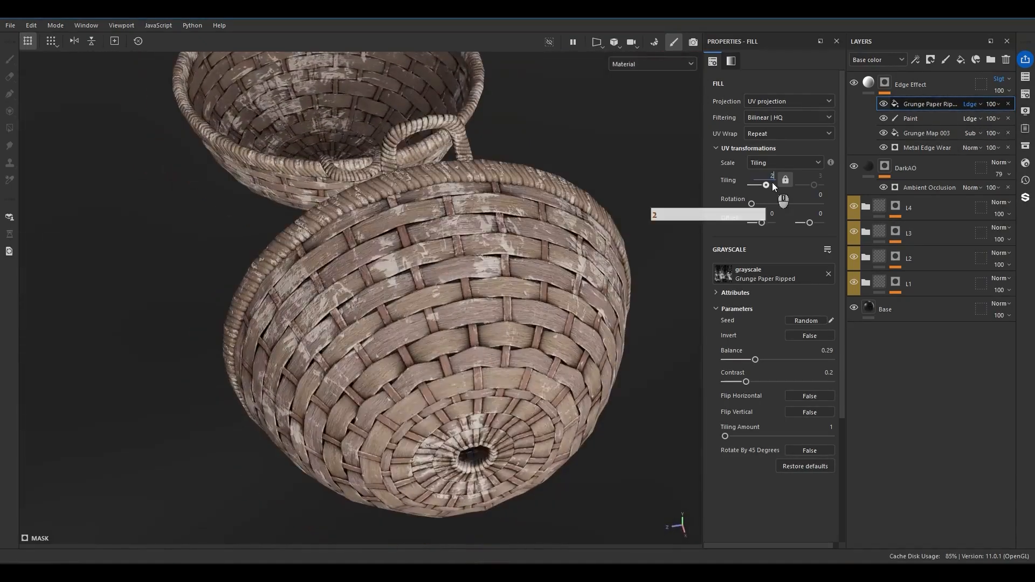
key(Return)
Reduce the Grunge Paper Ripped fill's balance to 0.11.
drag(755, 359, 736, 363)
alt+drag(372, 345, 377, 270)
alt+middle_drag(377, 270, 328, 237)
alt+drag(329, 238, 278, 229)
scroll(286, 233, up, 2)
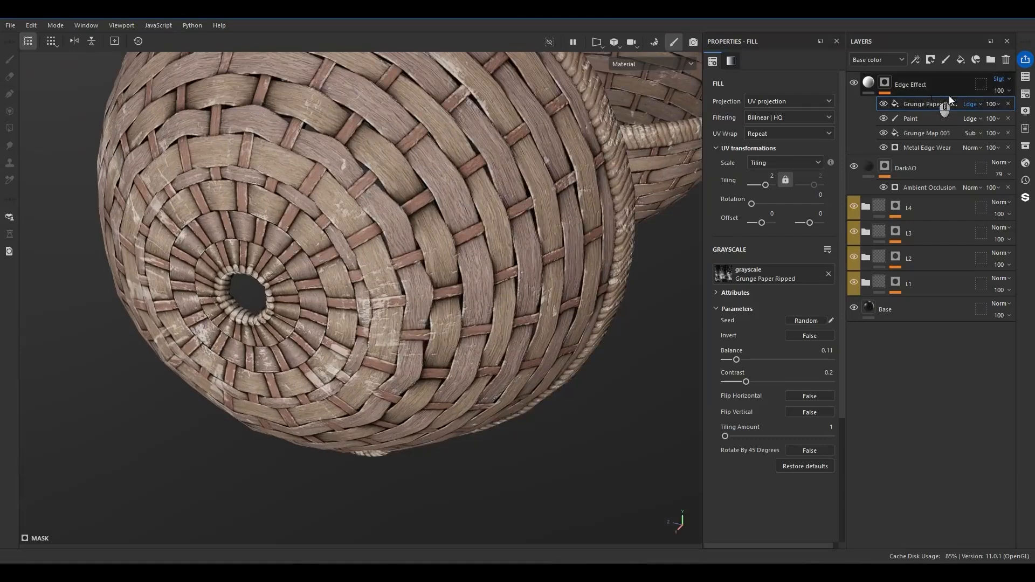
Set the Grunge Paper Ripped fill's opacity to 63 and compare the baskets with the Edge Effect layer hidden and shown.
mouse_move(1012, 124)
mouse_down()
mouse_move(999, 124)
mouse_move(1015, 128)
mouse_up()
scroll(392, 307, down, 3)
alt+drag(392, 307, 392, 260)
click(856, 87)
click(856, 87)
click(856, 86)
click(856, 86)
scroll(518, 173, up, 4)
mouse_move(517, 172)
alt+mouse_down()
mouse_move(503, 217)
mouse_move(541, 204)
mouse_move(520, 197)
alt+mouse_up()
scroll(518, 205, up, 4)
scroll(517, 196, down, 5)
scroll(517, 197, up, 3)
Touch up the worn patches in the Edge Effect Paint effect, switching between adding and erasing wear.
click(911, 119)
key(x)
mouse_move(447, 181)
mouse_down()
mouse_move(480, 186)
mouse_move(395, 152)
mouse_up()
mouse_move(503, 179)
mouse_down()
mouse_move(513, 185)
mouse_move(438, 190)
mouse_move(498, 177)
mouse_up()
key(x)
key(x)
key(x)
drag(463, 186, 419, 177)
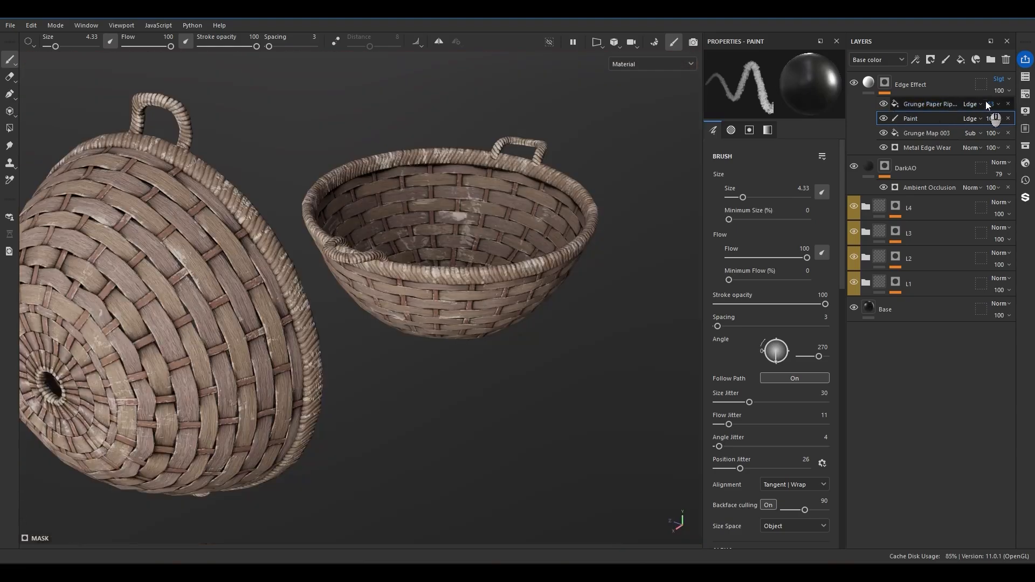
Lower the Edge Effect layer's opacity to 58.
drag(1012, 112, 1008, 111)
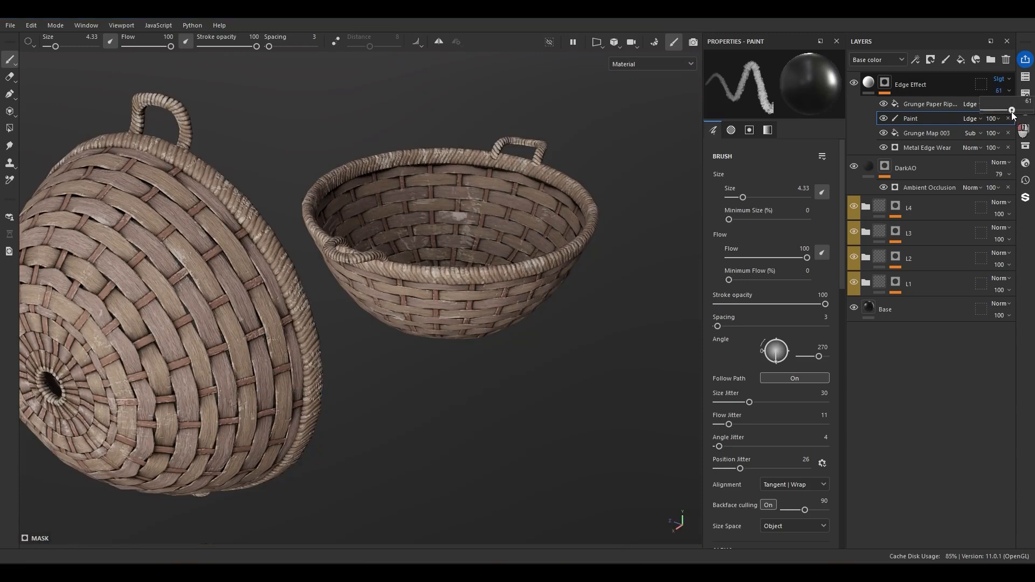
alt+drag(485, 345, 465, 254)
alt+drag(396, 204, 405, 244)
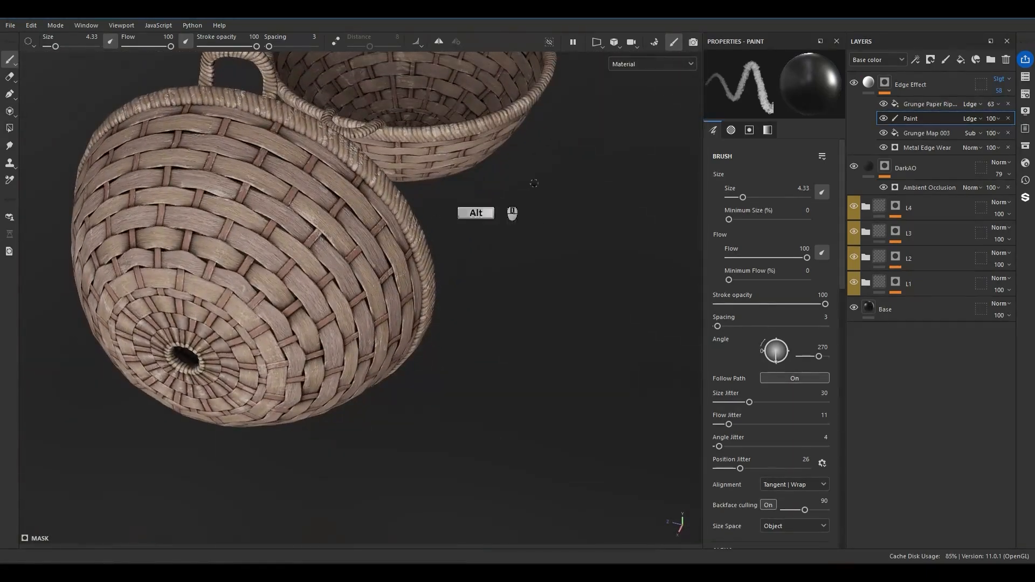
Collapse the Edge Effect and DarkAO mask stacks, and add a color-only fill layer named ColorBreakup above Edge Effect.
click(869, 92)
click(870, 120)
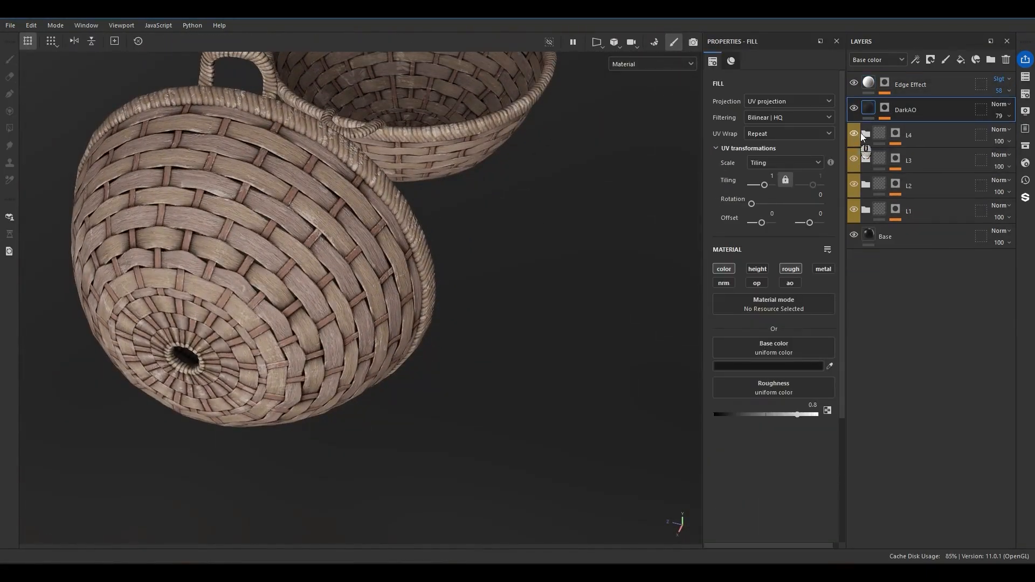
click(927, 85)
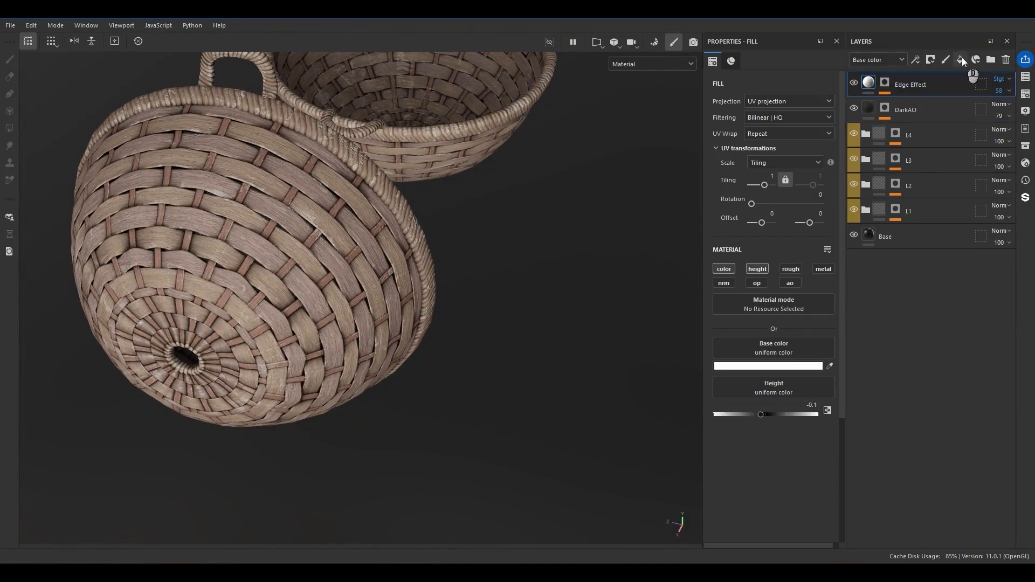
click(961, 59)
double_click(907, 85)
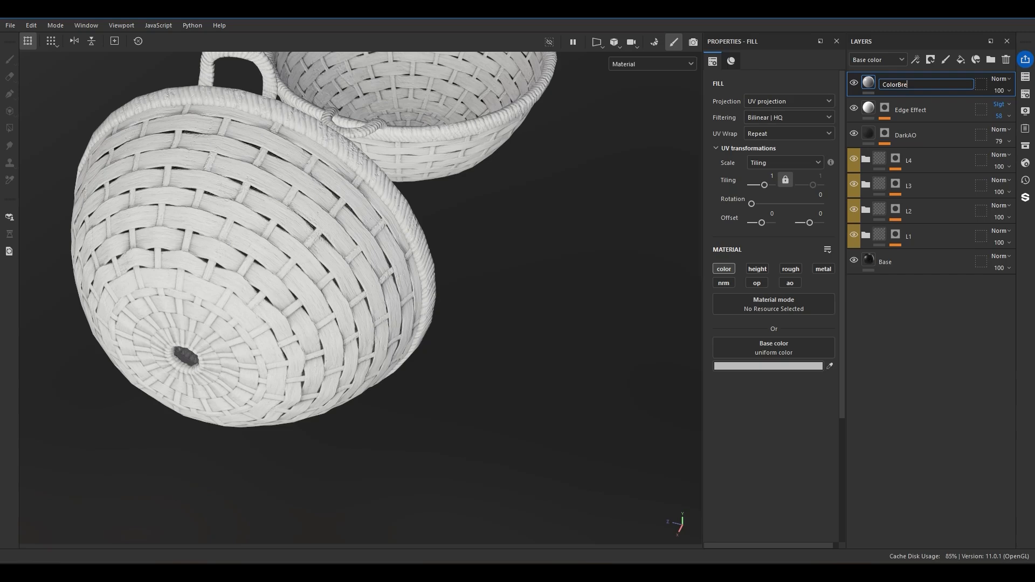
text(ColorBreakup)
key(Return)
Set the ColorBreakup layer's base color to the near-black 181818.
click(773, 369)
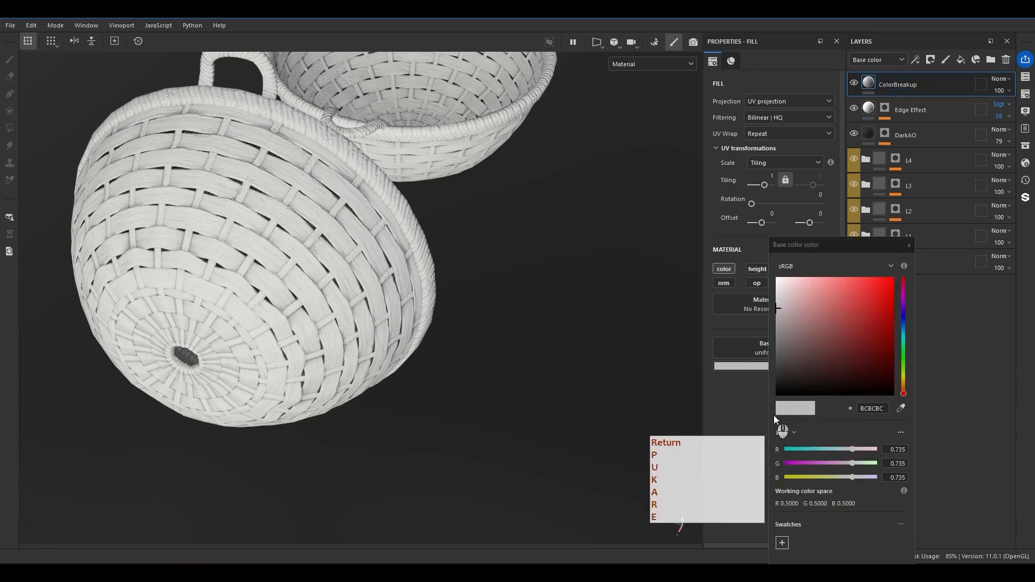
click(780, 385)
click(922, 259)
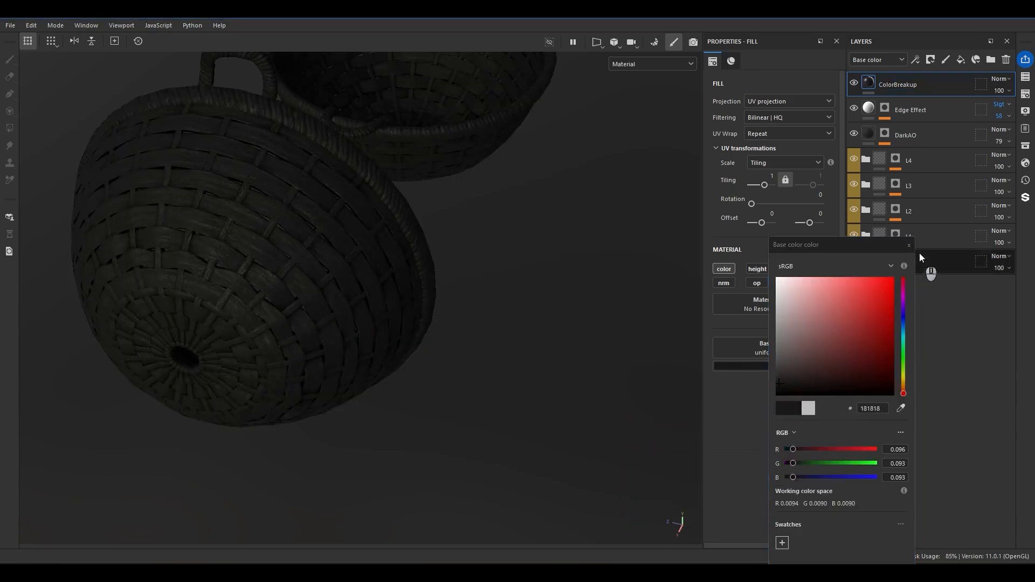
Add a black mask with a fill effect to the ColorBreakup layer.
right_click(914, 238)
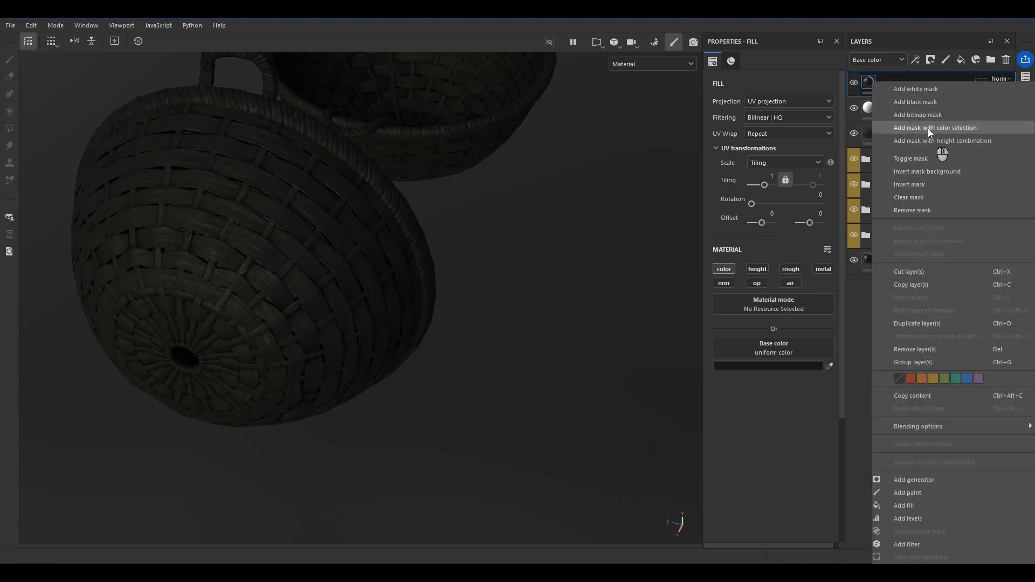
click(915, 102)
right_click(884, 82)
click(905, 467)
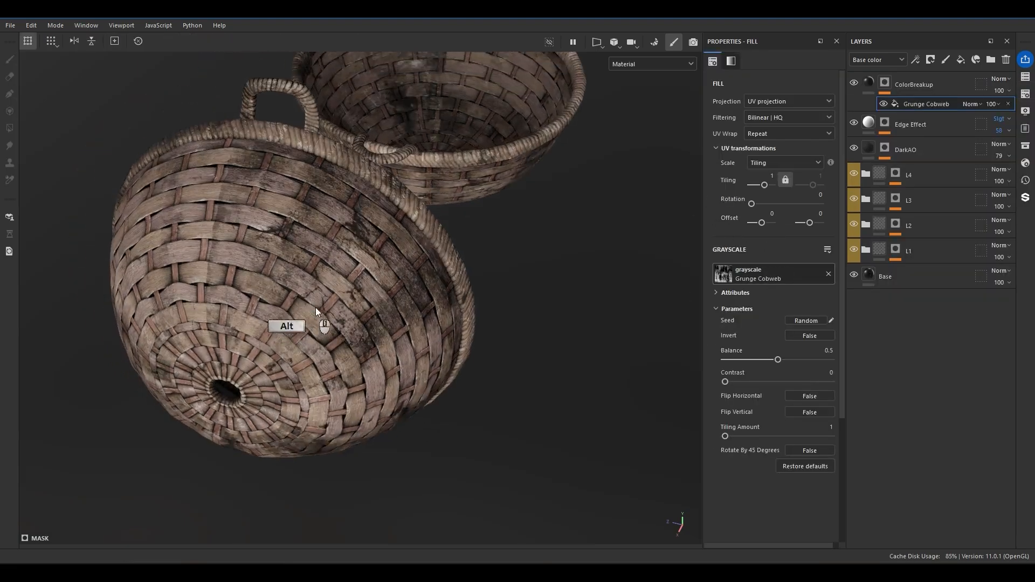
Try the Grunge Cobweb texture in the ColorBreakup mask fill and replace it with Grunge Leaks.
alt+drag(323, 323, 749, 307)
click(784, 281)
drag(867, 306, 853, 305)
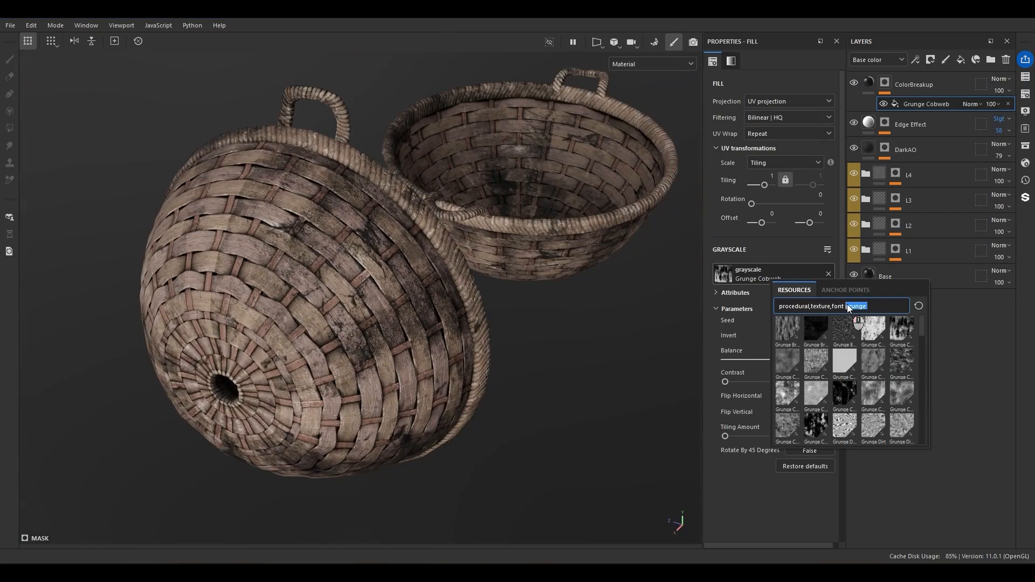
key(BackSpace)
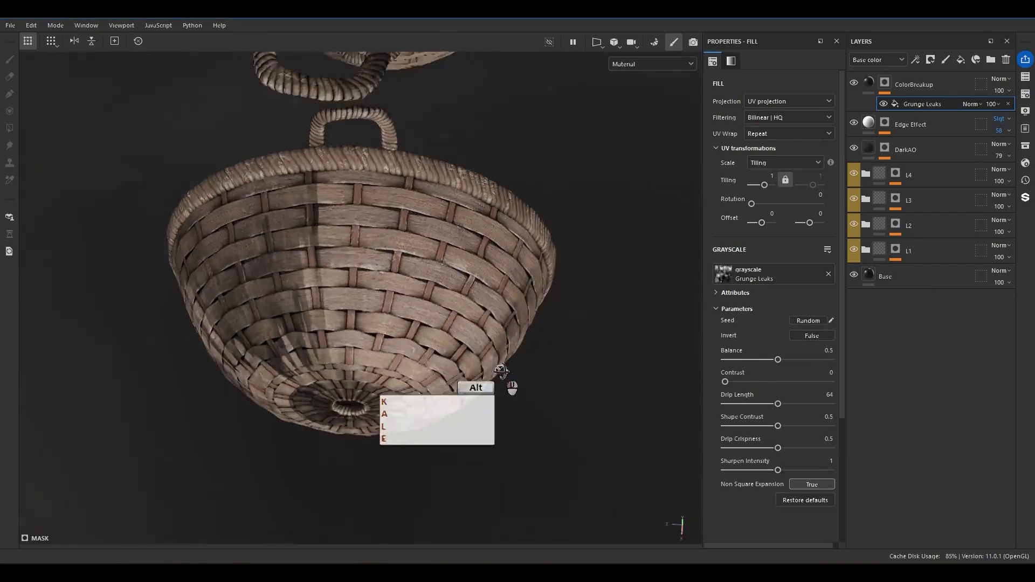
alt+drag(493, 367, 764, 105)
Switch the Grunge Leaks fill to UV set to UV set projection with UV set 1 as the source.
click(766, 103)
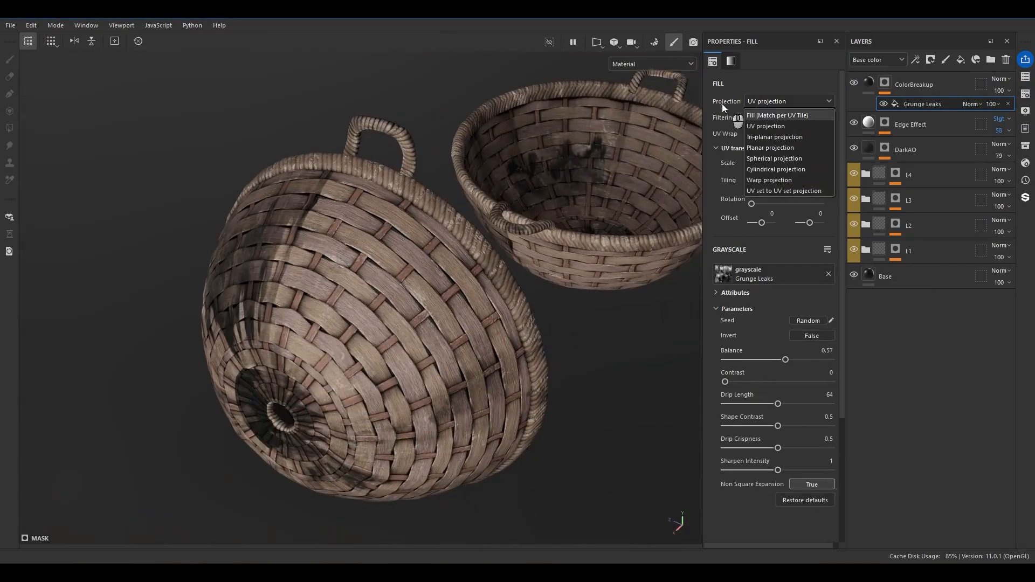
click(794, 190)
click(773, 118)
click(765, 141)
alt+drag(426, 307, 674, 178)
Rotate the Grunge Leaks texture by 90 degrees and set its tiling to 1.51.
click(809, 192)
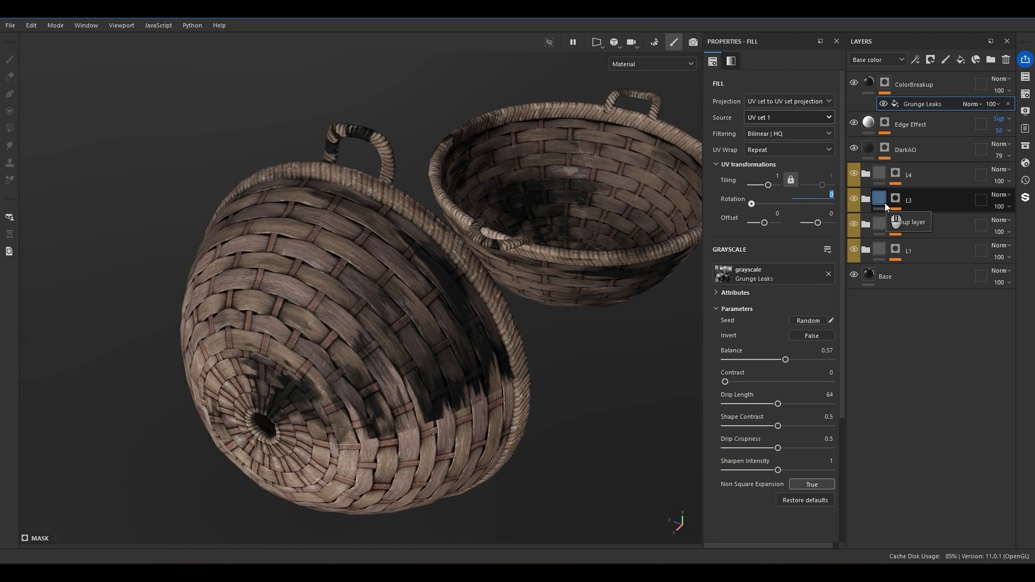
text(90)
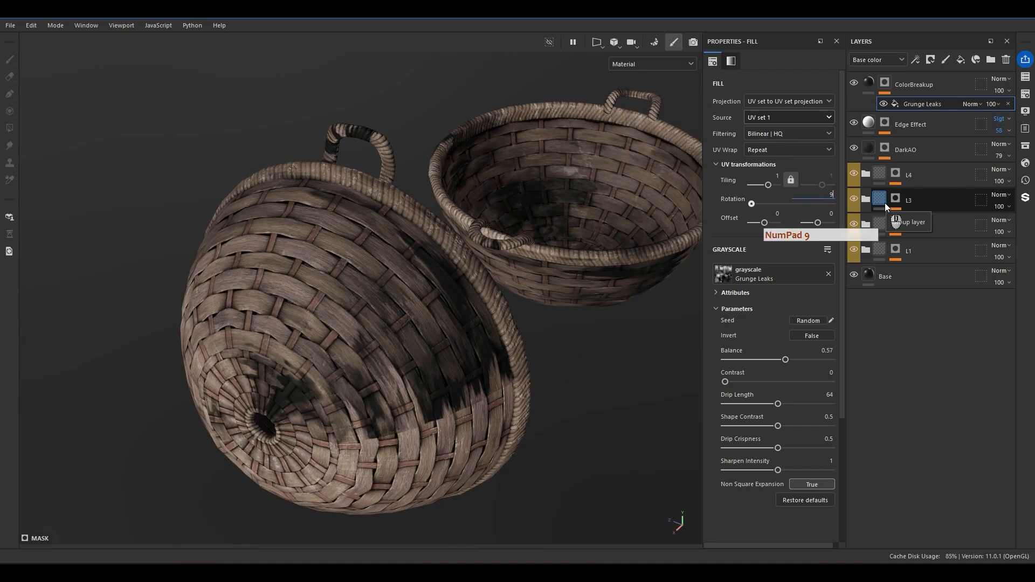
key(Return)
alt+drag(620, 215, 723, 361)
drag(768, 186, 768, 185)
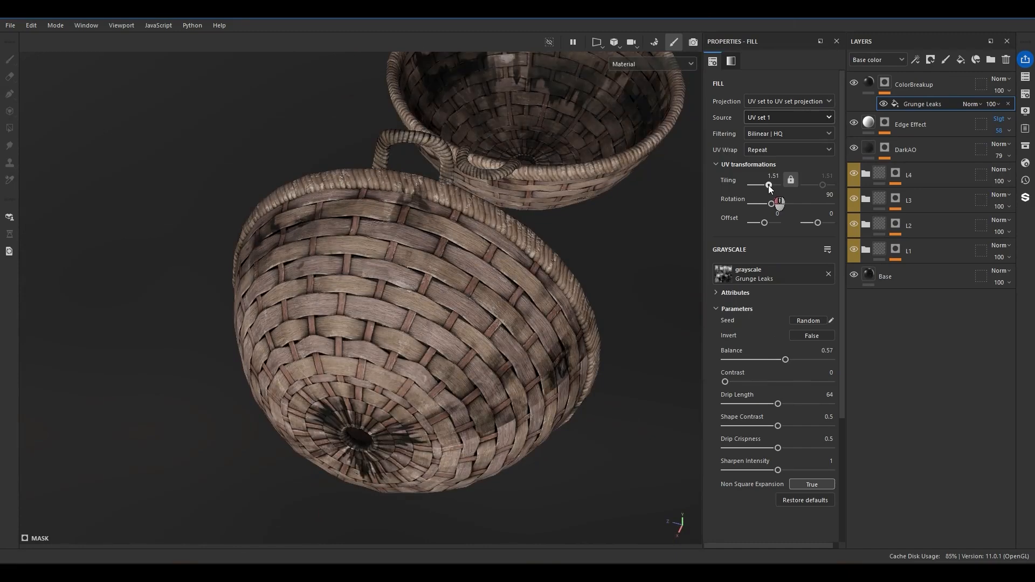
Set the Grunge Leaks drip length to 7.84, drip crispness to 0.71 and shape contrast to 0.28.
alt+drag(576, 294, 348, 280)
alt+right_drag(349, 280, 264, 271)
alt+drag(264, 271, 410, 281)
drag(778, 403, 730, 411)
drag(777, 448, 801, 448)
drag(777, 426, 755, 425)
Set the ColorBreakup layer's blend mode to Multiply and its opacity to 63.
alt+drag(356, 285, 481, 246)
alt+right_drag(482, 247, 600, 253)
click(1001, 79)
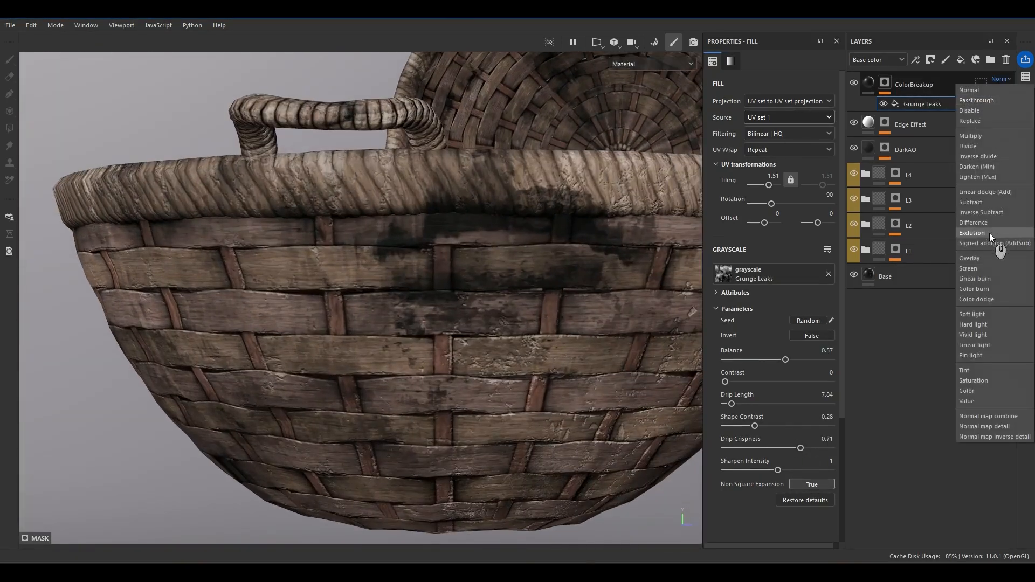
click(976, 139)
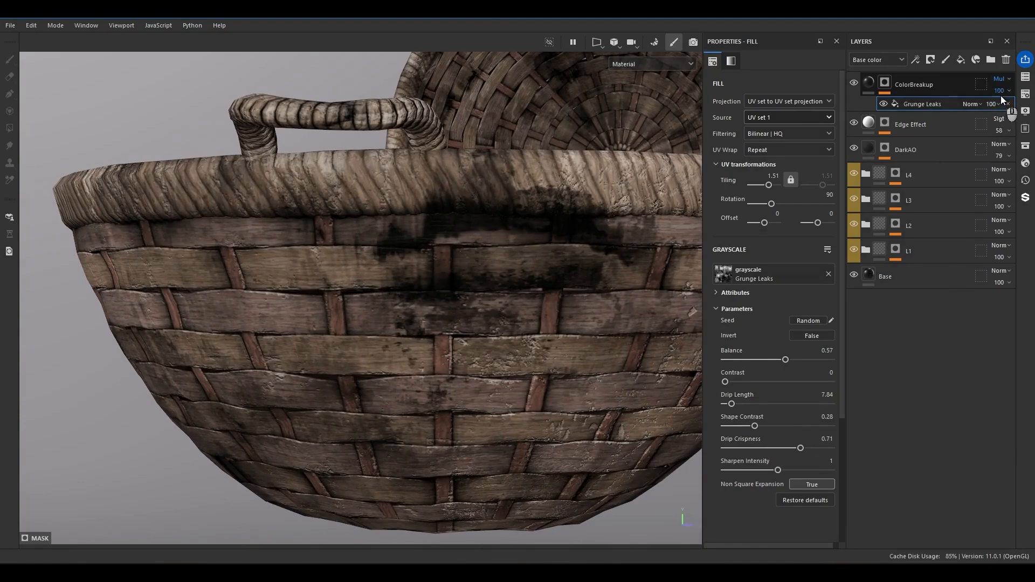
click(1009, 110)
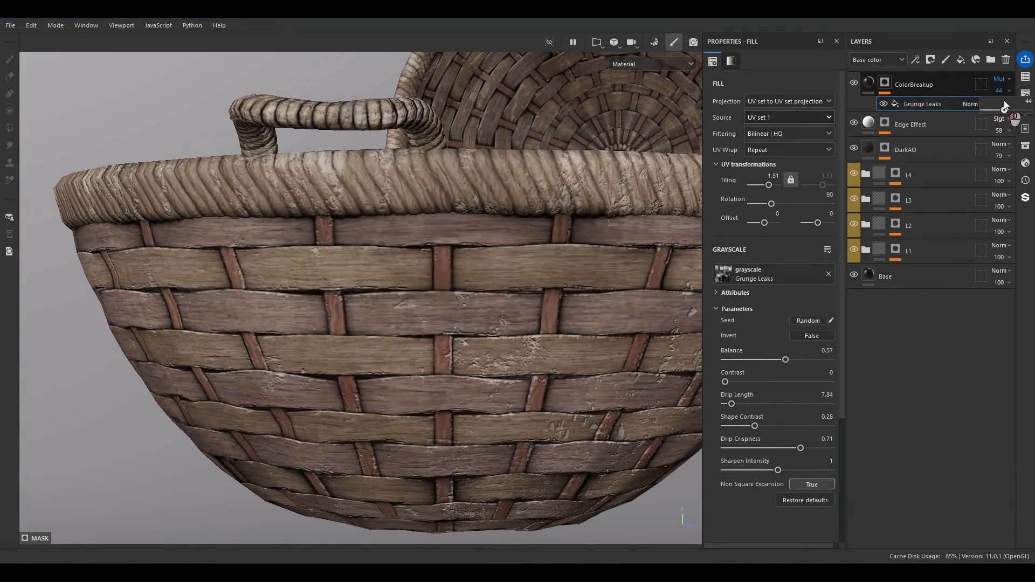
Compare the basket interior with the ColorBreakup layer hidden and shown.
alt+drag(358, 286, 539, 445)
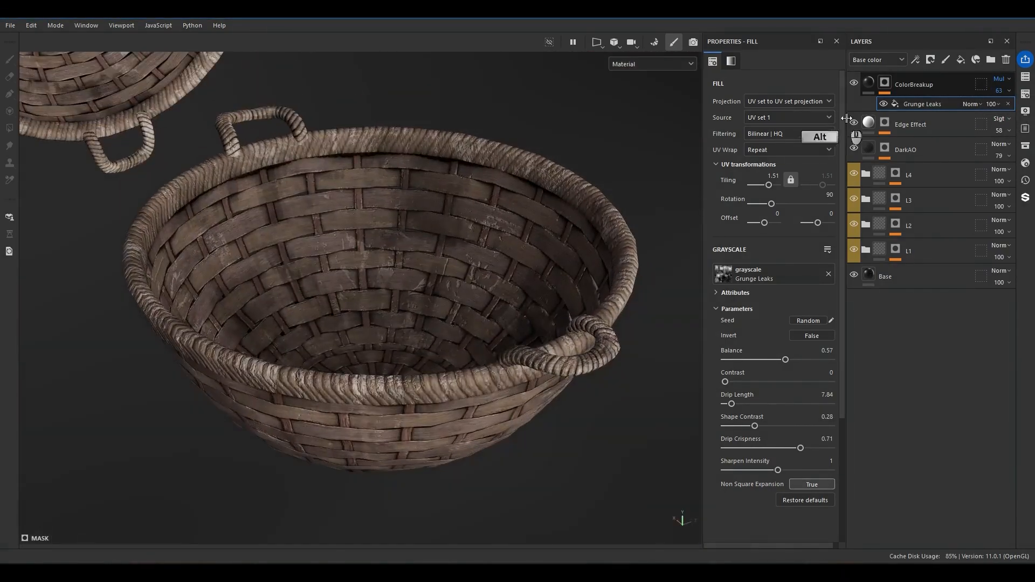
click(854, 83)
click(852, 83)
click(852, 83)
click(853, 83)
alt+drag(412, 146, 452, 213)
scroll(453, 215, up, 3)
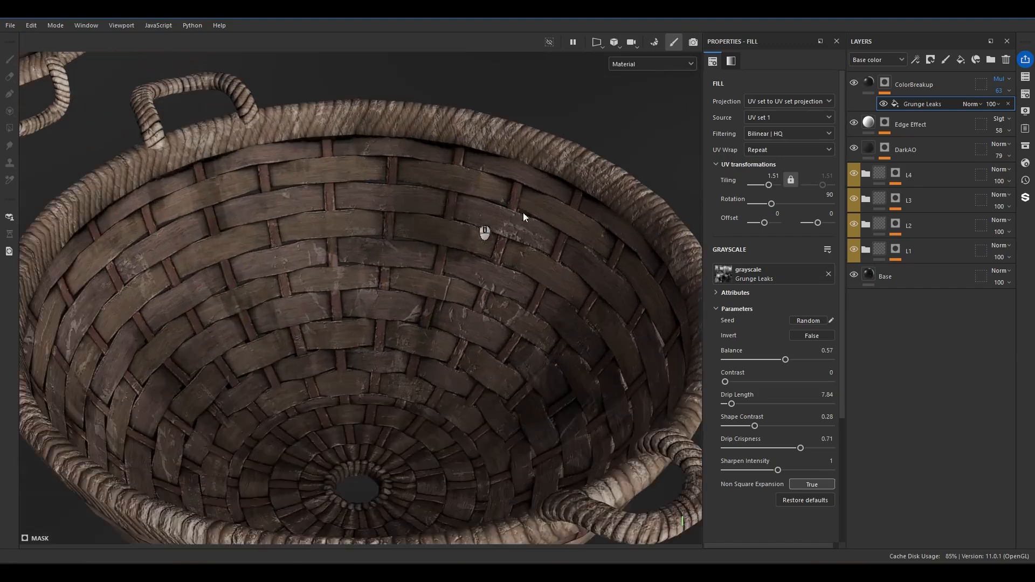
Add a color selection effect above Grunge Leaks in the ColorBreakup mask and pick the narrow vertical strips' green ID color.
right_click(905, 104)
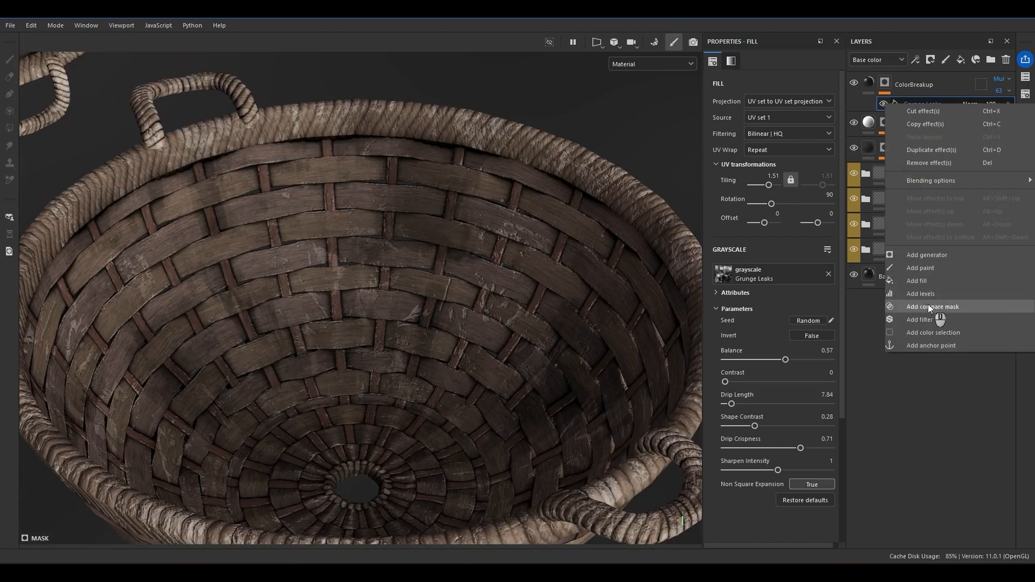
click(933, 332)
key(ctrl+z)
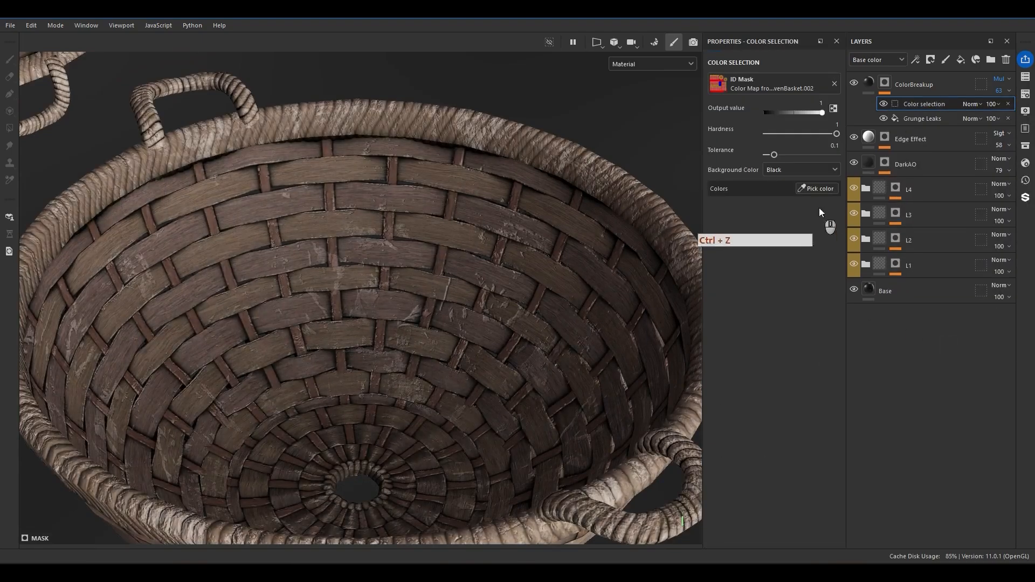
click(816, 188)
click(463, 237)
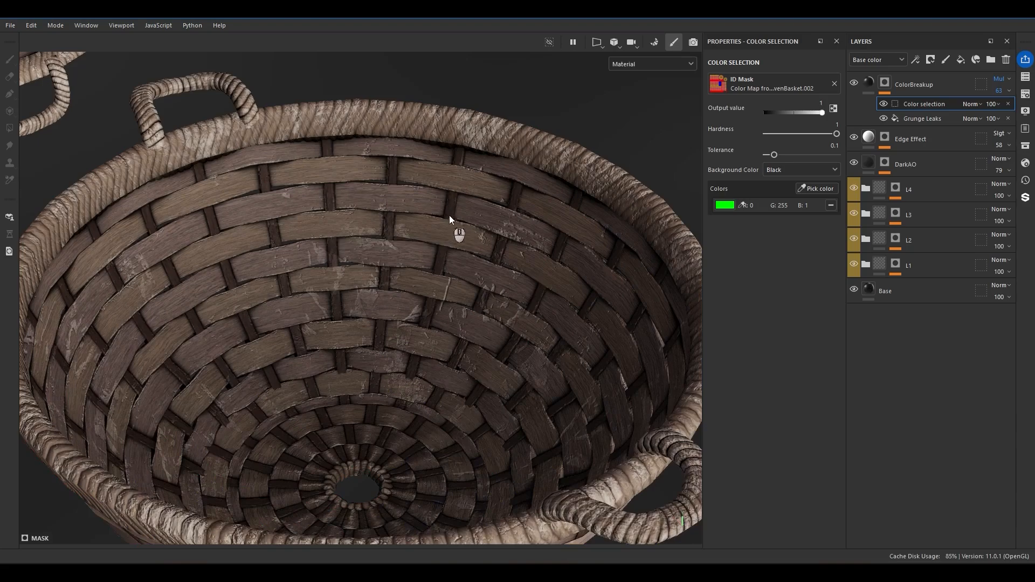
Set the color selection's blend mode to Subtract and check the narrow strips inside the basket.
click(971, 104)
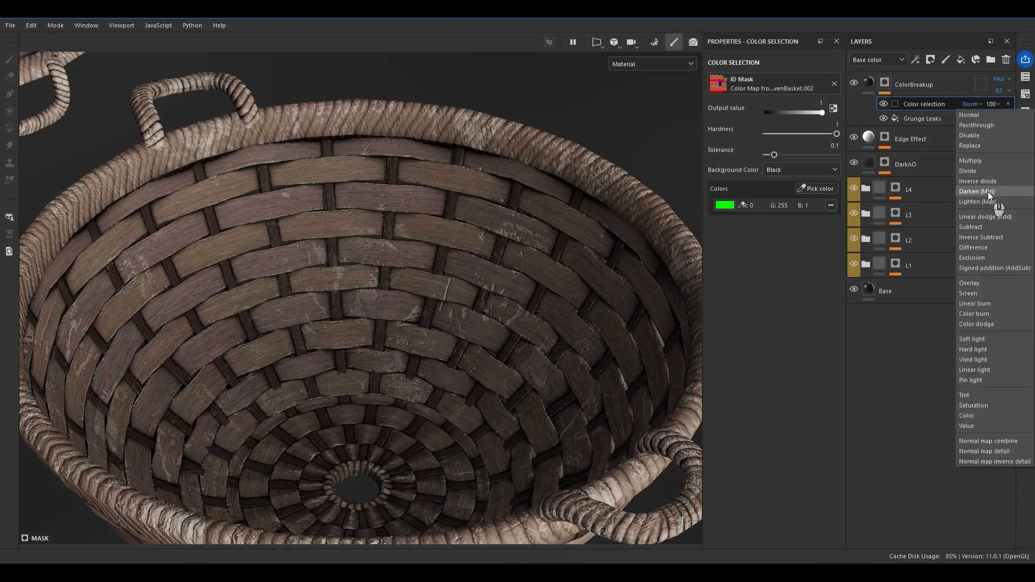
click(981, 237)
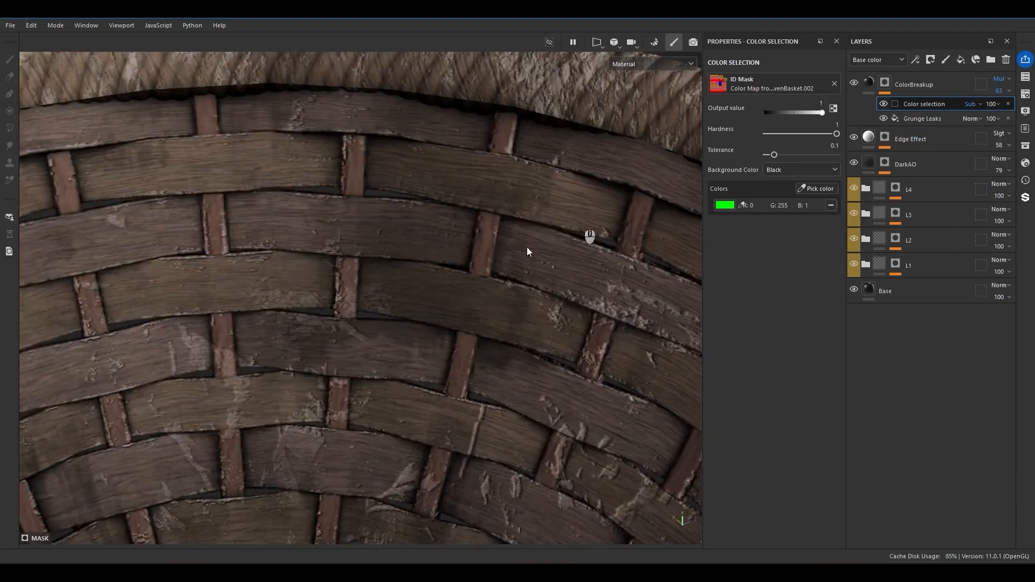
scroll(386, 343, down, 5)
alt+drag(385, 343, 385, 270)
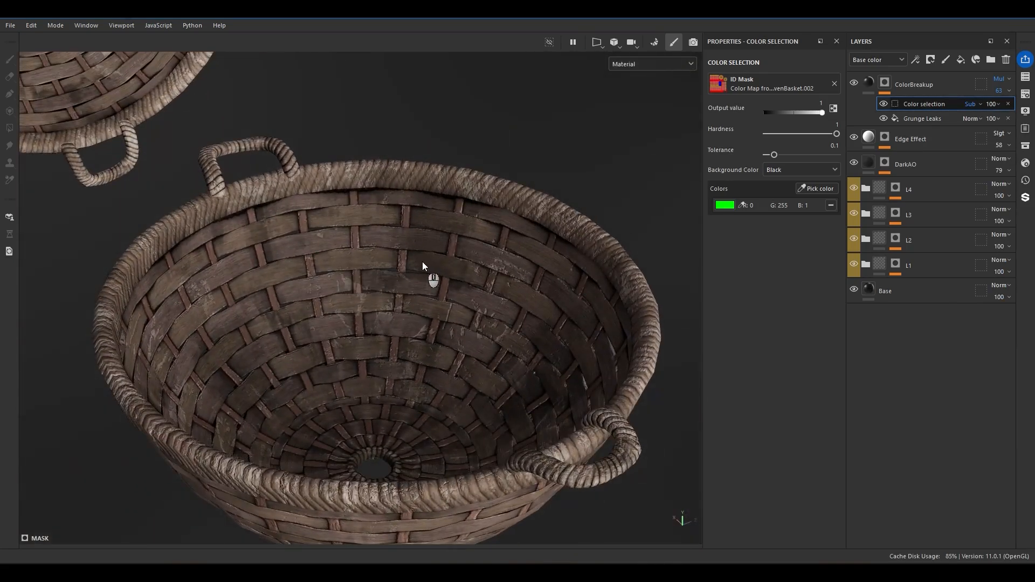
Compare the basket interior with the ColorBreakup mask's color selection hidden and shown.
scroll(422, 265, up, 5)
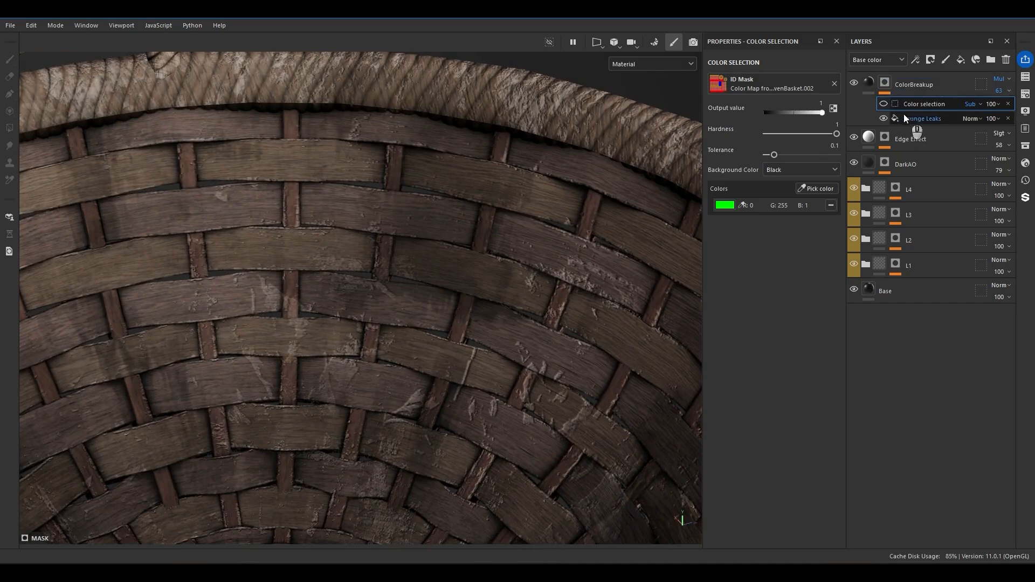
click(883, 103)
scroll(521, 202, down, 5)
alt+drag(520, 203, 558, 233)
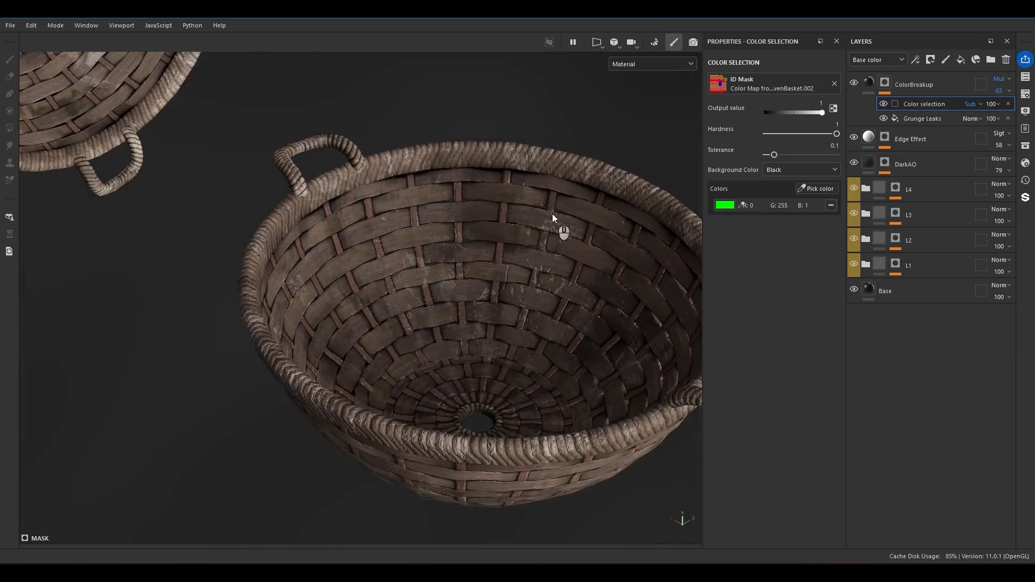
scroll(551, 213, up, 5)
Add a fill above the color selection in the ColorBreakup mask and give it the BnW Spots 2 grayscale texture.
right_click(922, 105)
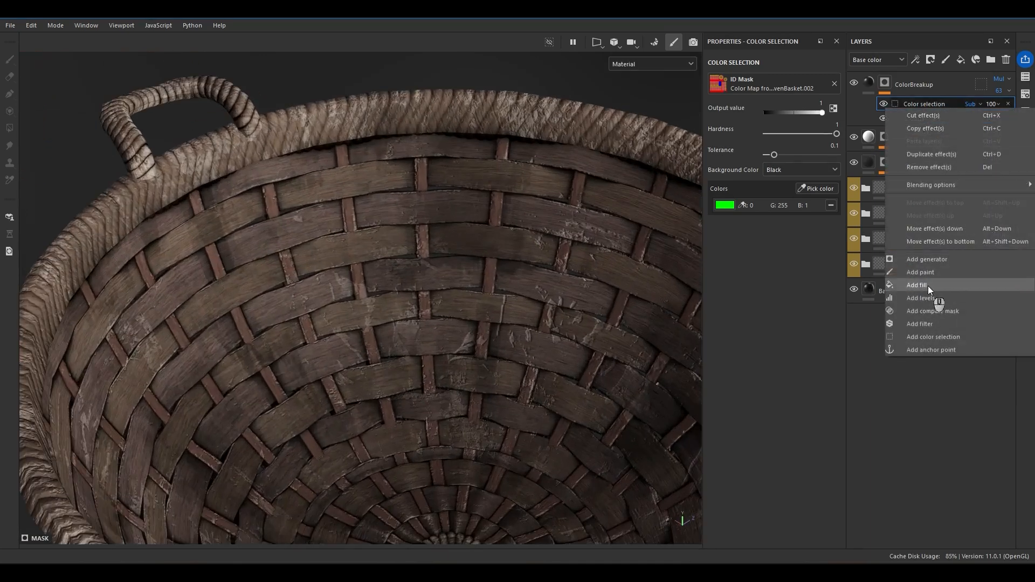
click(928, 285)
click(778, 268)
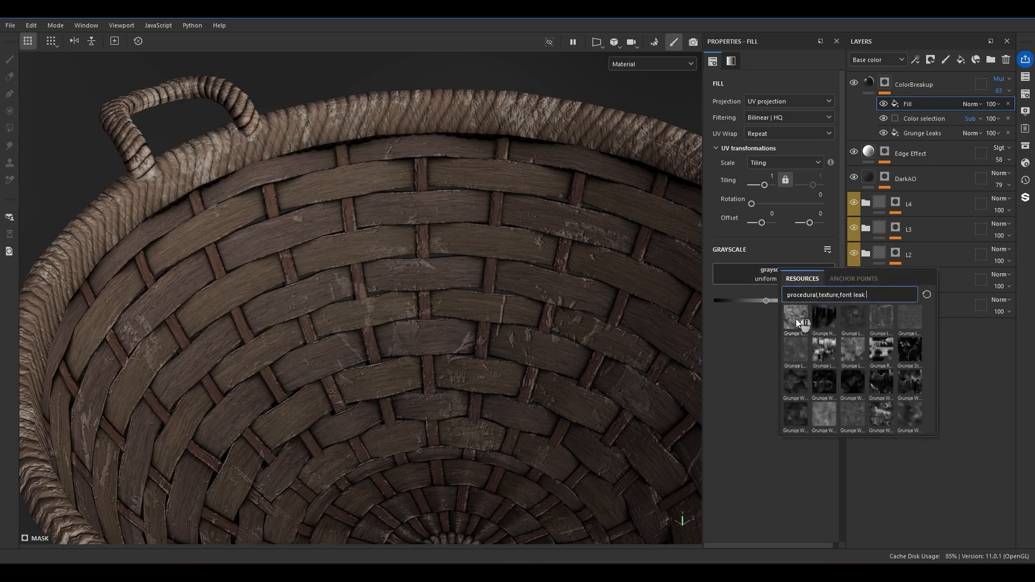
drag(865, 295, 856, 297)
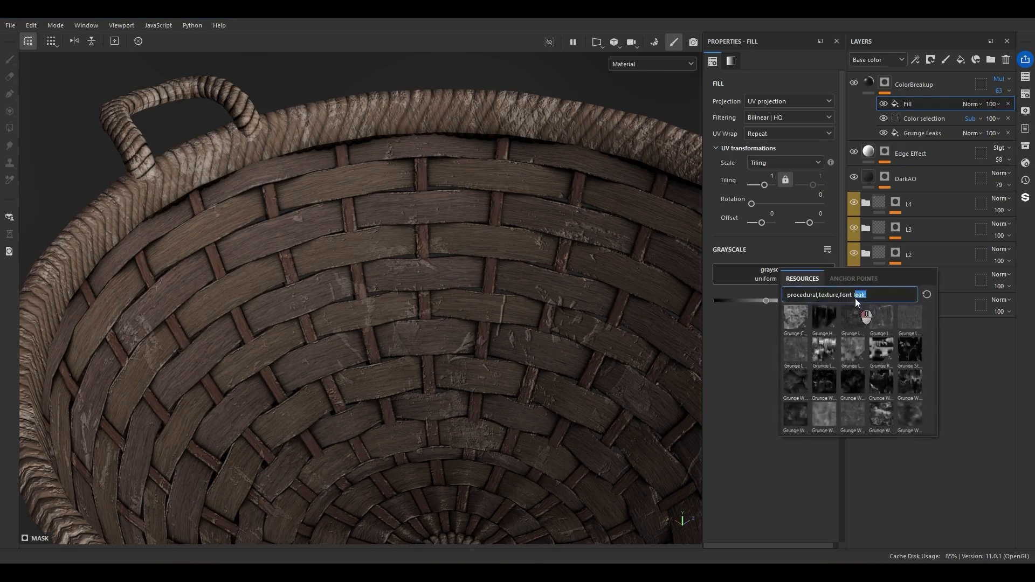
key(BackSpace)
key(BackSpace)
text(bnw)
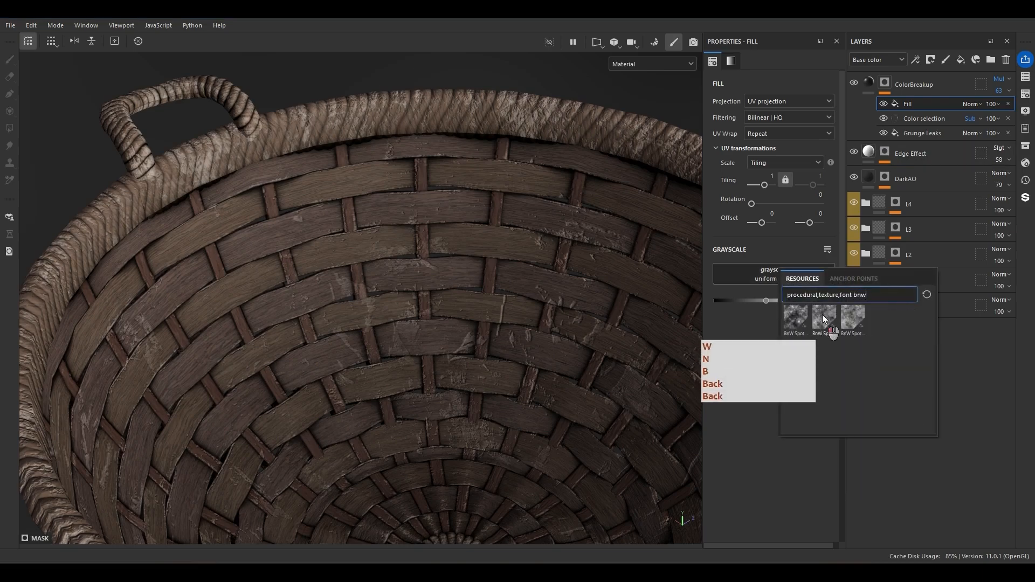
click(822, 317)
Try the Multiply blend mode on BnW Spots 2 and compare the mask with the effect hidden and shown.
alt+drag(483, 314, 526, 302)
click(969, 111)
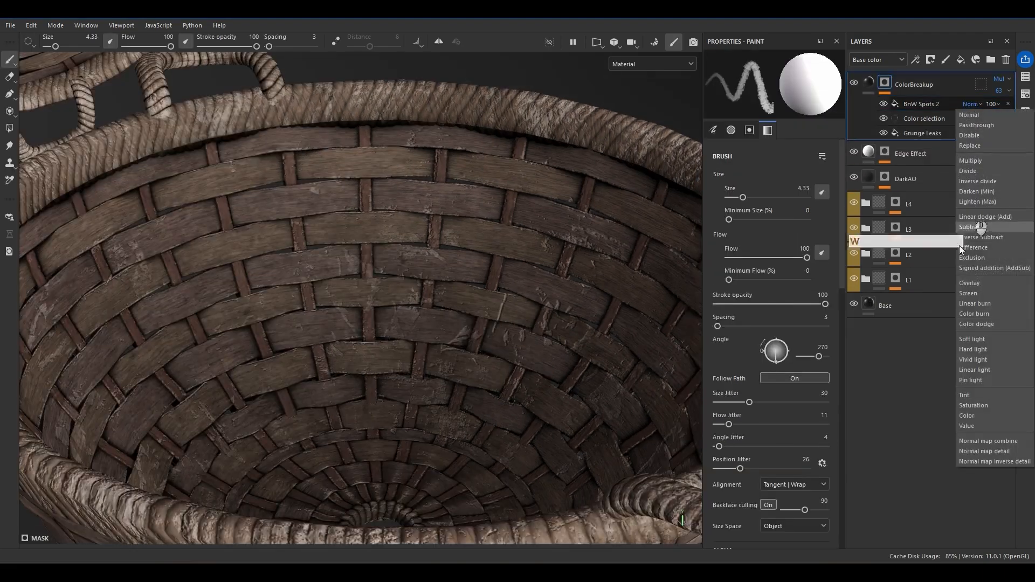
click(976, 209)
alt+click(894, 104)
alt+right_drag(399, 257, 431, 270)
click(883, 106)
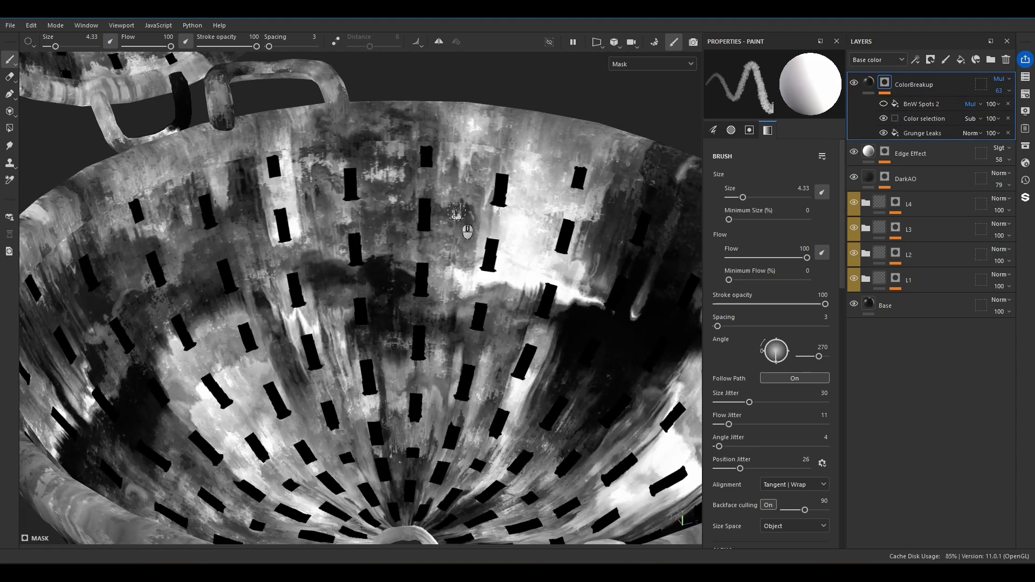
alt+click(897, 106)
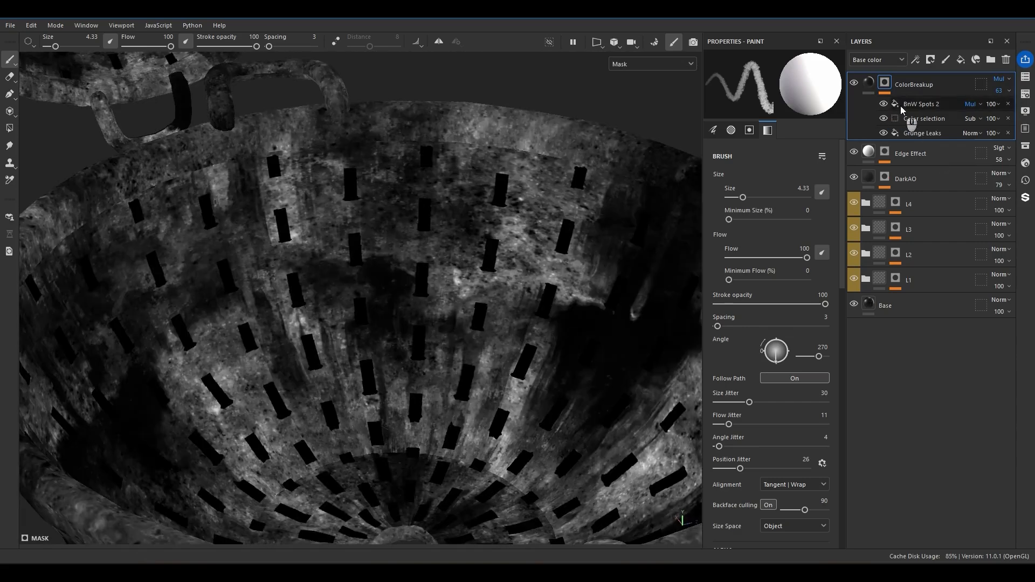
Set BnW Spots 2 to opacity 48, balance 0.64, contrast 0.58, scale 3 and disorder 0.75.
click(901, 107)
click(992, 106)
drag(1006, 124, 1005, 123)
key(ctrl+z)
mouse_move(777, 360)
mouse_down()
mouse_move(724, 363)
mouse_move(763, 360)
mouse_move(754, 384)
mouse_move(775, 360)
mouse_move(793, 360)
mouse_up()
click(754, 404)
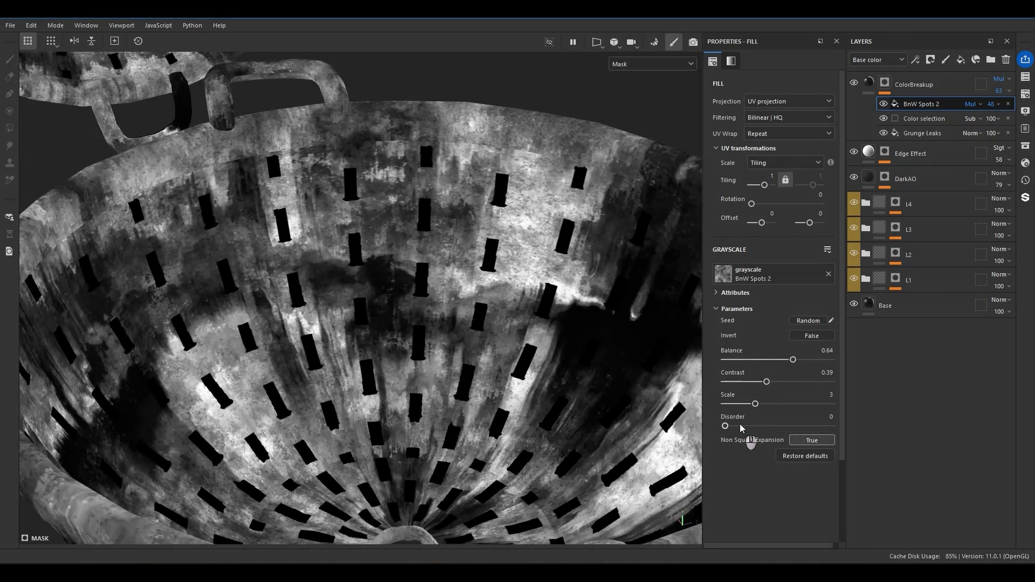
drag(741, 427, 803, 426)
mouse_move(766, 382)
mouse_down()
mouse_move(839, 397)
mouse_move(783, 391)
mouse_up()
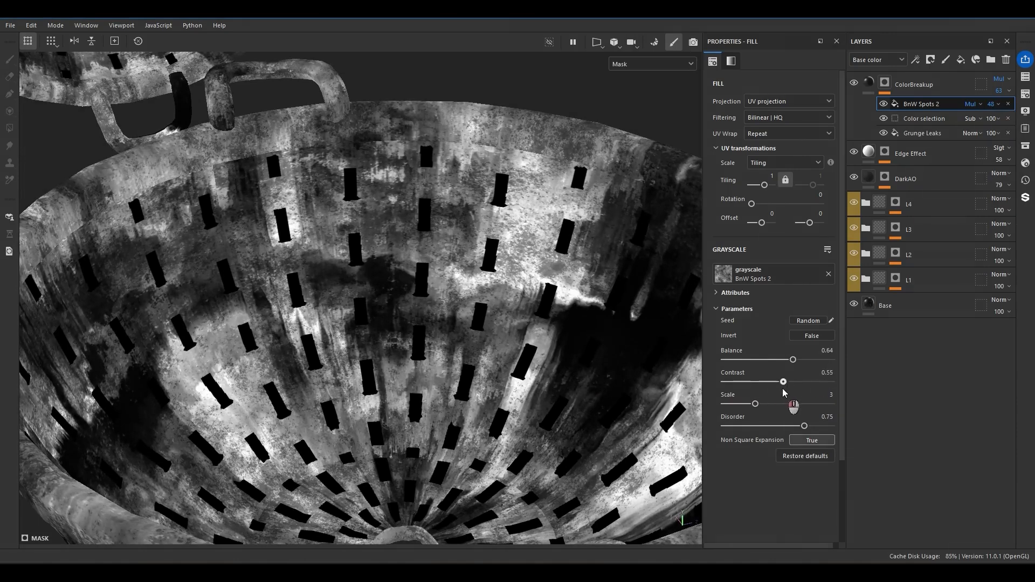
Set the BnW Spots 2 effect's blend mode to Subtract and its opacity to 54.
scroll(469, 328, down, 6)
click(971, 104)
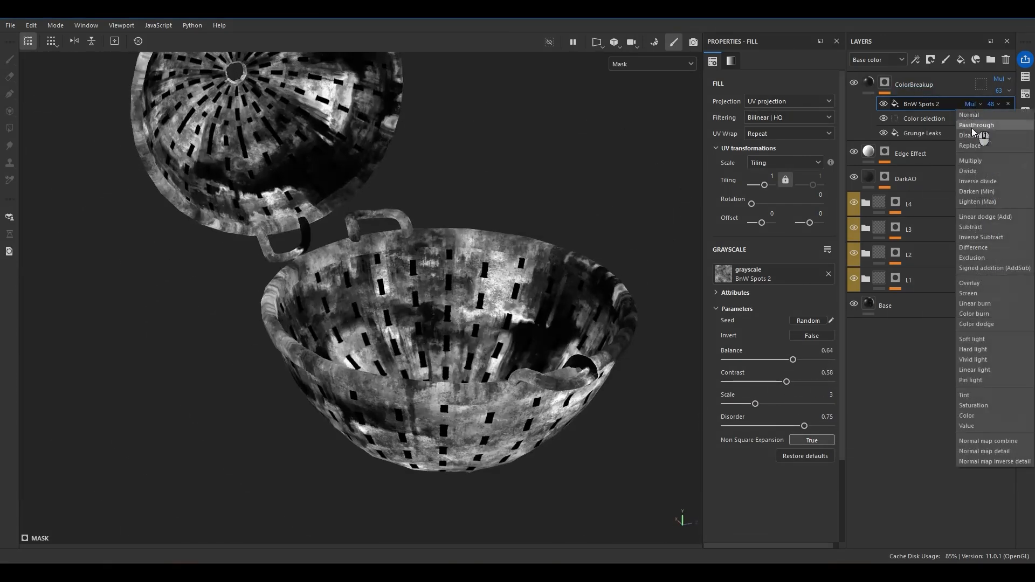
click(969, 227)
scroll(491, 272, up, 5)
click(993, 104)
mouse_move(1006, 123)
mouse_down()
mouse_move(1029, 128)
mouse_move(1008, 133)
mouse_up()
Return to the material view and compare the basket interior with BnW Spots 2 and the color selection hidden and shown.
key(m)
scroll(471, 308, up, 5)
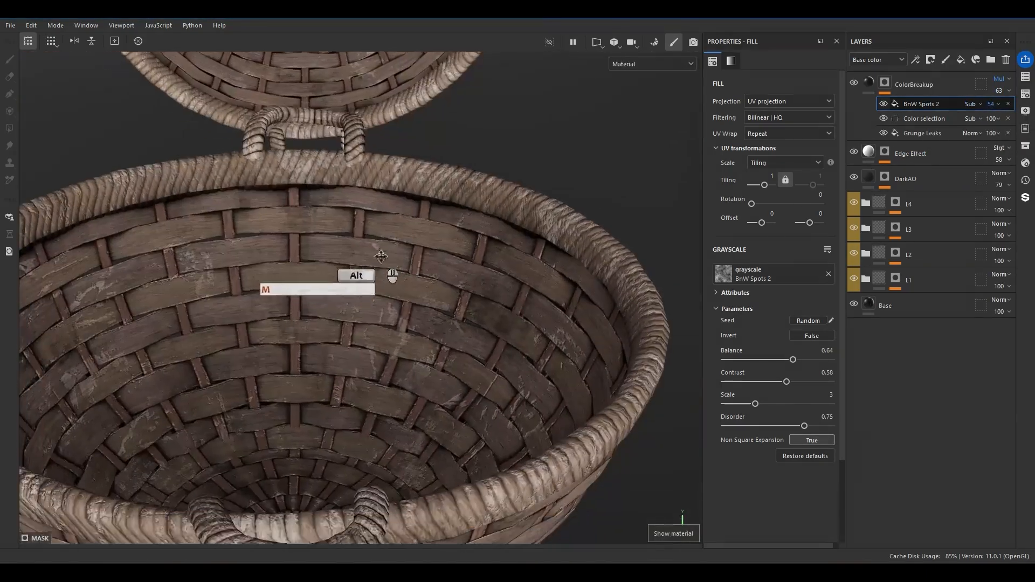
alt+drag(472, 308, 455, 330)
click(884, 104)
click(884, 119)
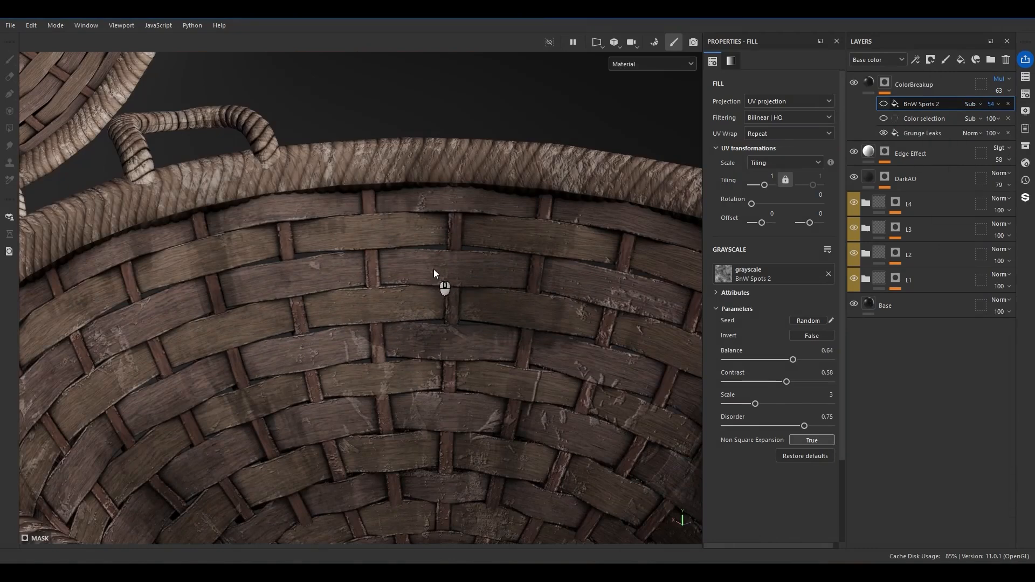
click(884, 108)
click(885, 108)
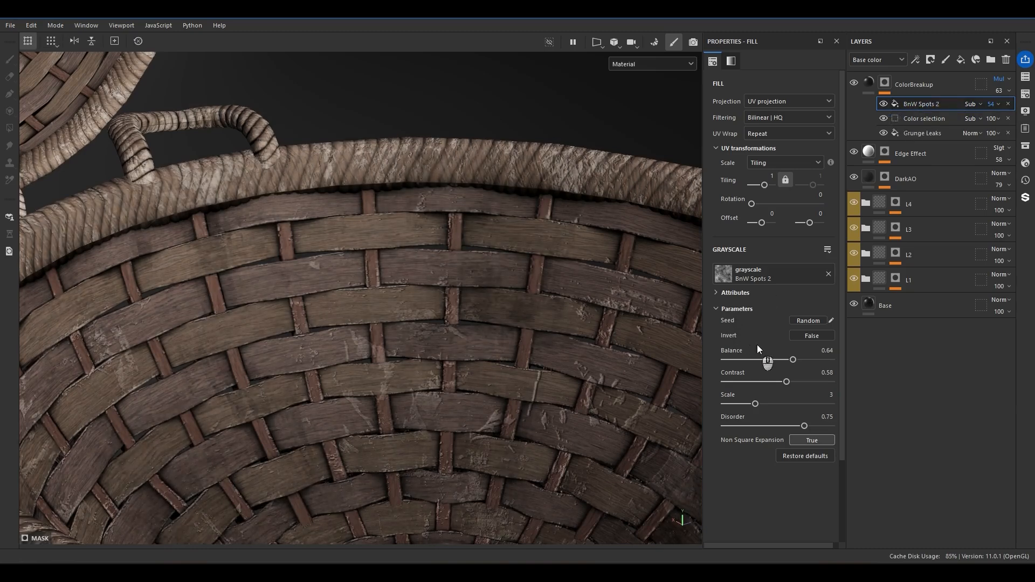
Set BnW Spots 2's balance to 0.43 and inspect the baskets from several angles.
mouse_move(778, 360)
mouse_down()
mouse_move(757, 354)
mouse_move(776, 359)
mouse_move(770, 347)
mouse_up()
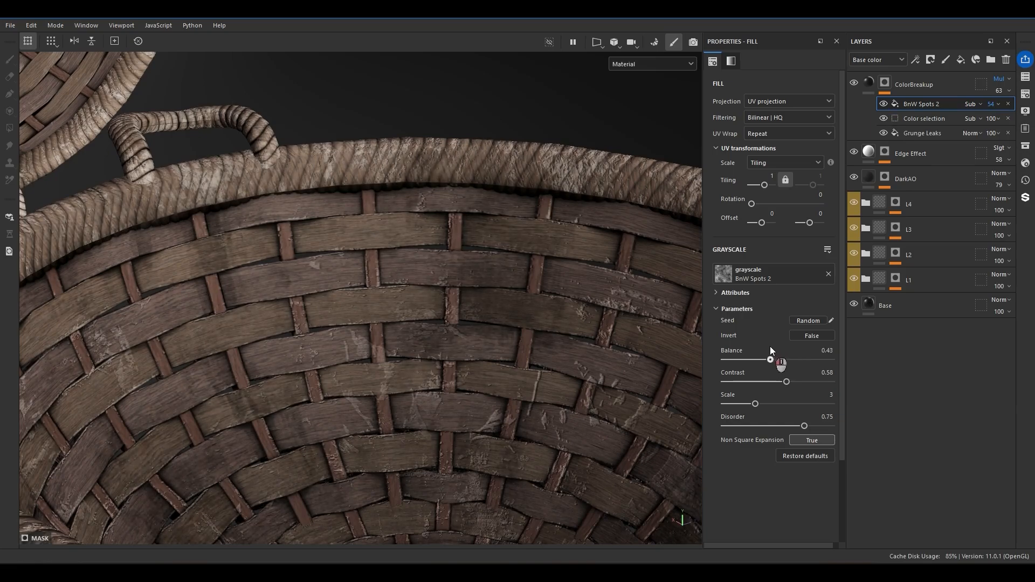
scroll(529, 305, down, 6)
alt+drag(519, 294, 292, 306)
alt+middle_drag(469, 188, 286, 343)
alt+drag(285, 344, 682, 296)
shift+right_drag(469, 328, 431, 342)
alt+drag(431, 343, 572, 402)
shift+right_drag(509, 370, 483, 277)
alt+drag(483, 277, 429, 302)
Set the Grunge Leaks fill's offsets to 0 and 0.21 and check the basket's color variation.
click(922, 133)
drag(764, 223, 765, 223)
drag(817, 223, 821, 223)
alt+drag(431, 280, 419, 308)
scroll(398, 308, up, 5)
scroll(389, 297, down, 4)
scroll(419, 308, up, 4)
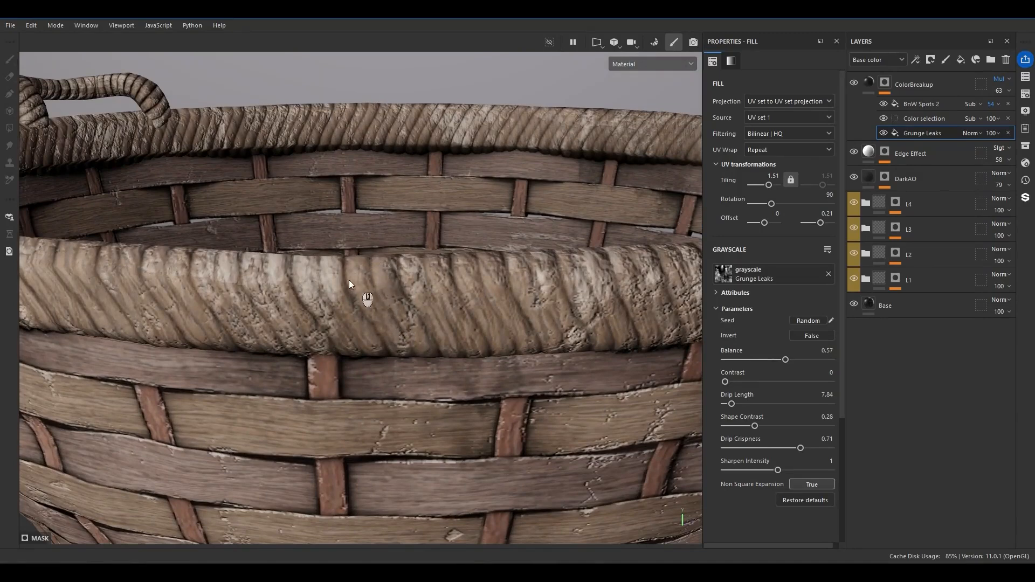
Add a fill layer above L4 -Handle in the L4 folder and name it Depth.
click(869, 81)
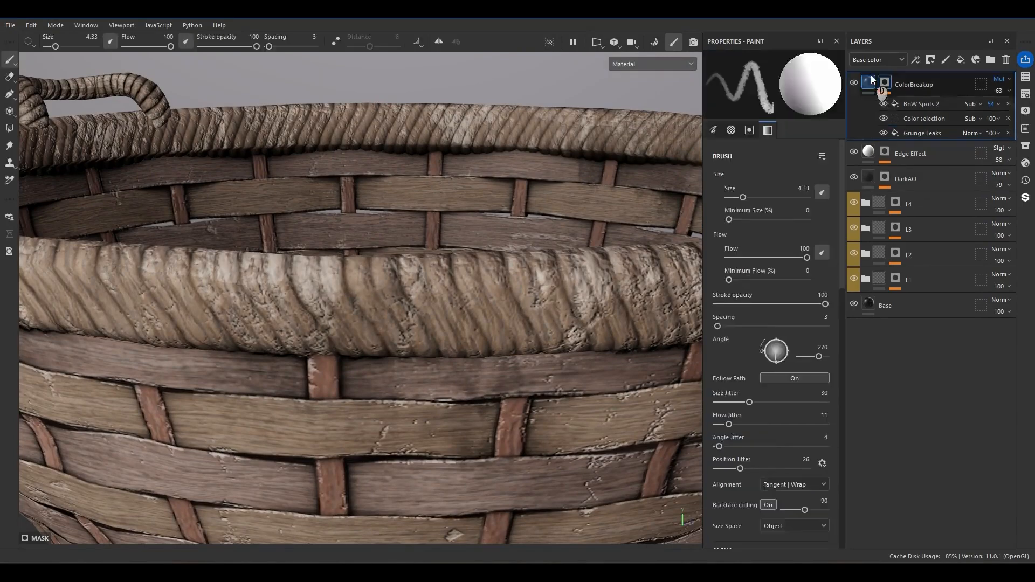
alt+click(890, 163)
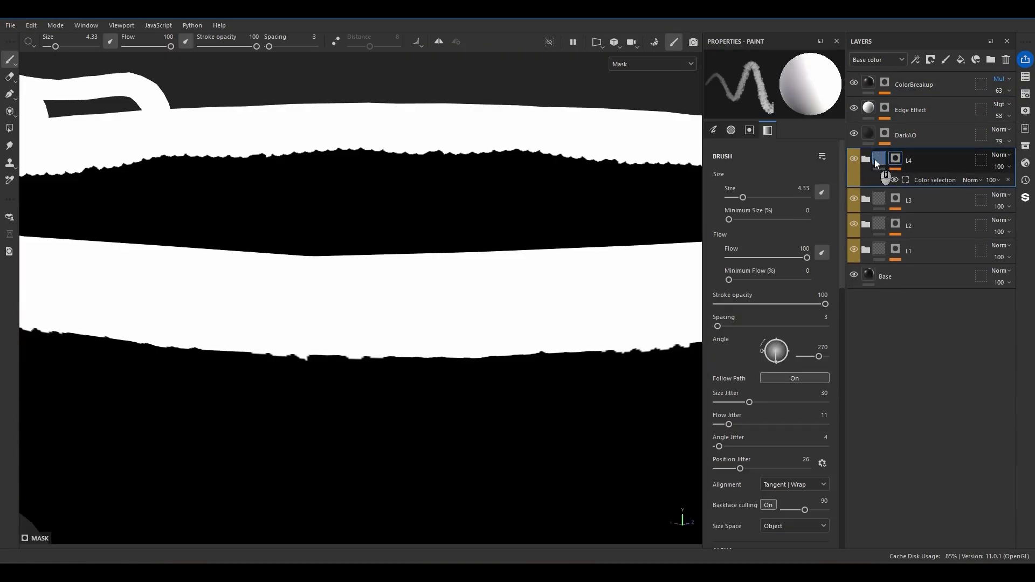
click(868, 160)
click(917, 186)
click(960, 60)
double_click(909, 186)
text(Deptyh)
key(BackSpace)
key(BackSpace)
text(th)
key(Return)
Give the Depth layer a black mask with a Curvature generator.
alt+drag(474, 285, 358, 301)
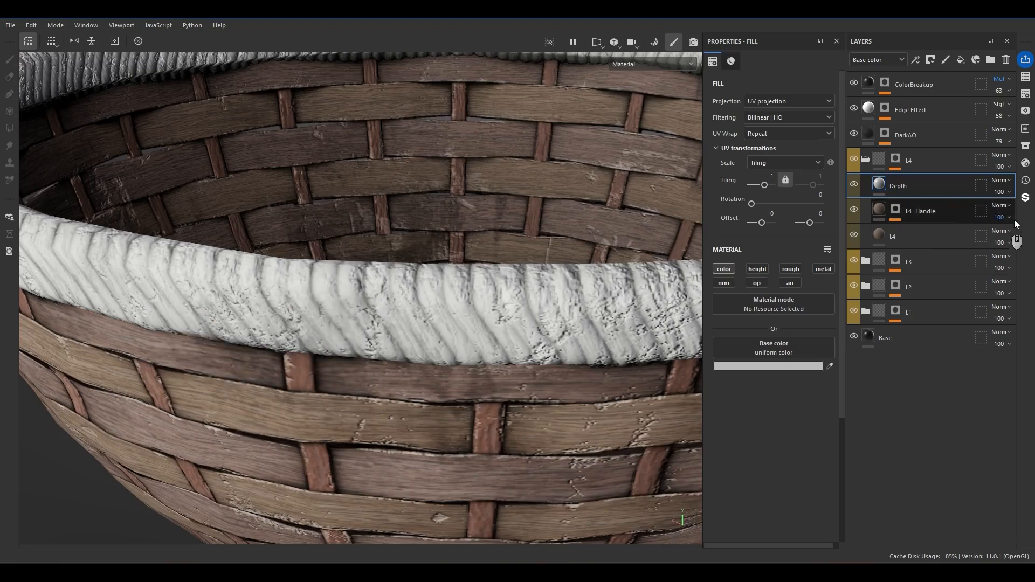
right_click(914, 187)
click(904, 27)
right_click(917, 187)
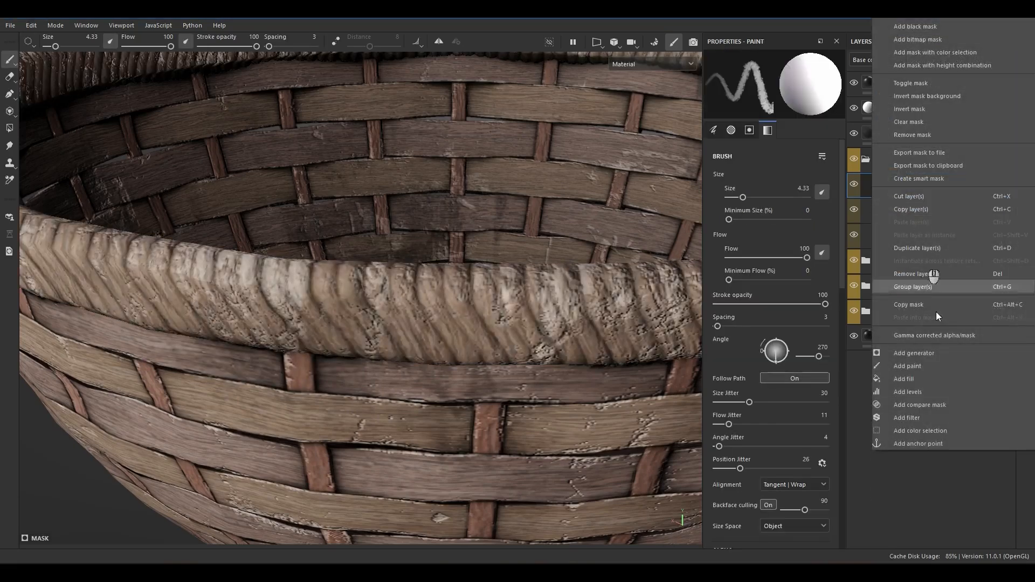
click(916, 354)
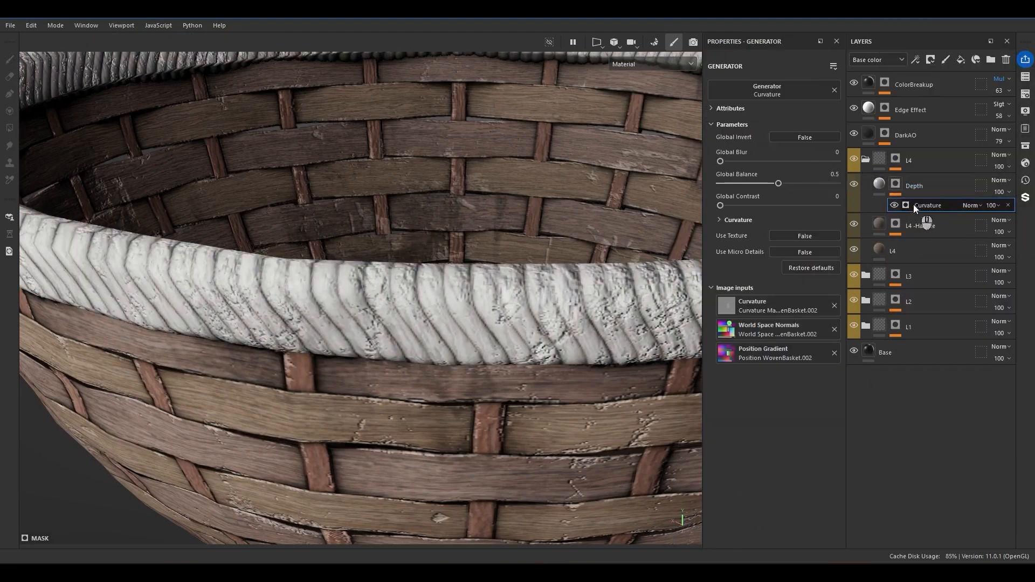
Display the Depth mask and set its Curvature generator to inverted, global balance 0.34 and global contrast 0.68.
alt+click(896, 184)
alt+drag(442, 373, 593, 194)
click(788, 138)
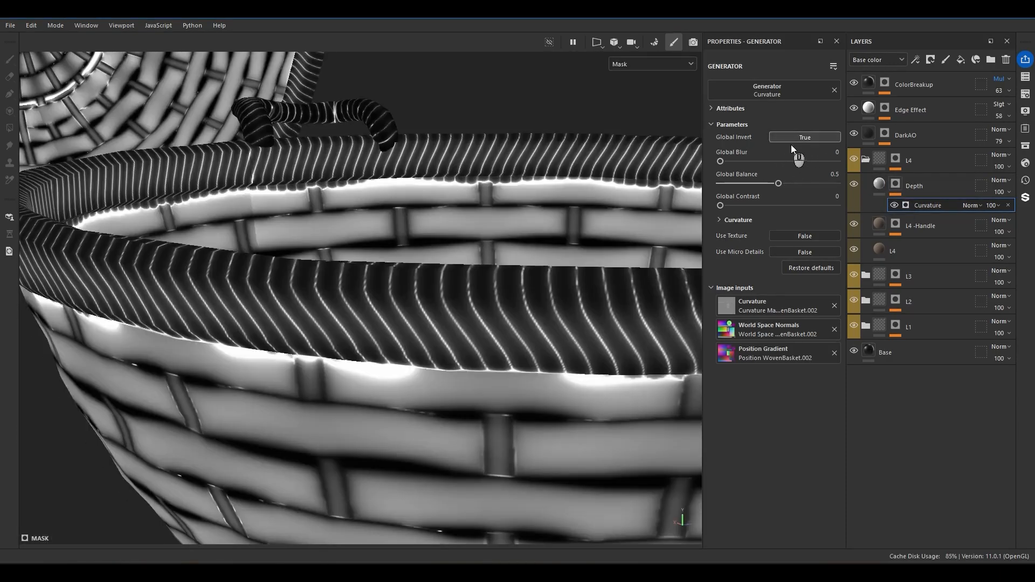
drag(771, 184, 799, 200)
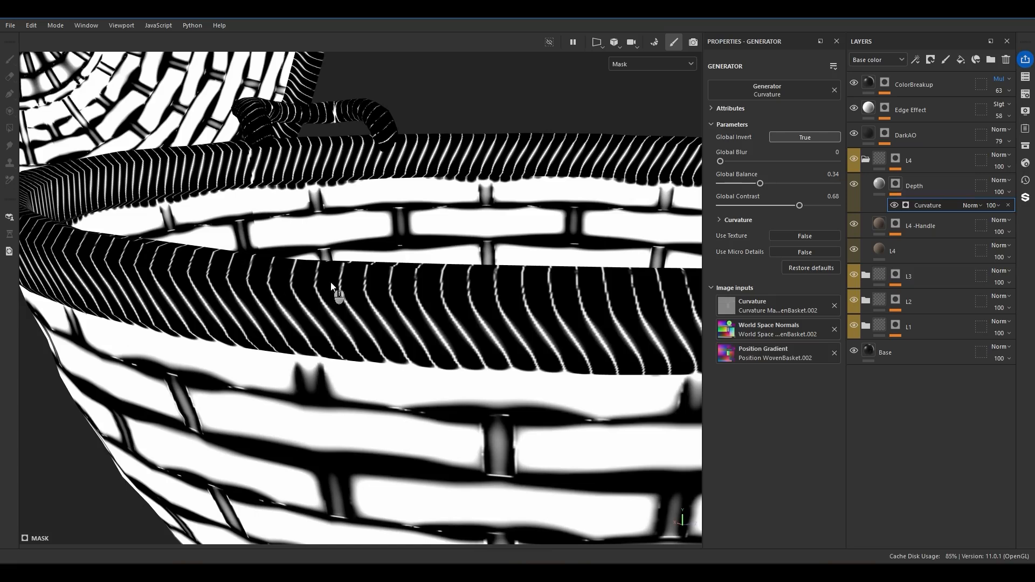
Turn on the Depth layer's height channel, turn off its color channel and set the height to -0.1.
click(879, 184)
alt+drag(501, 345, 399, 290)
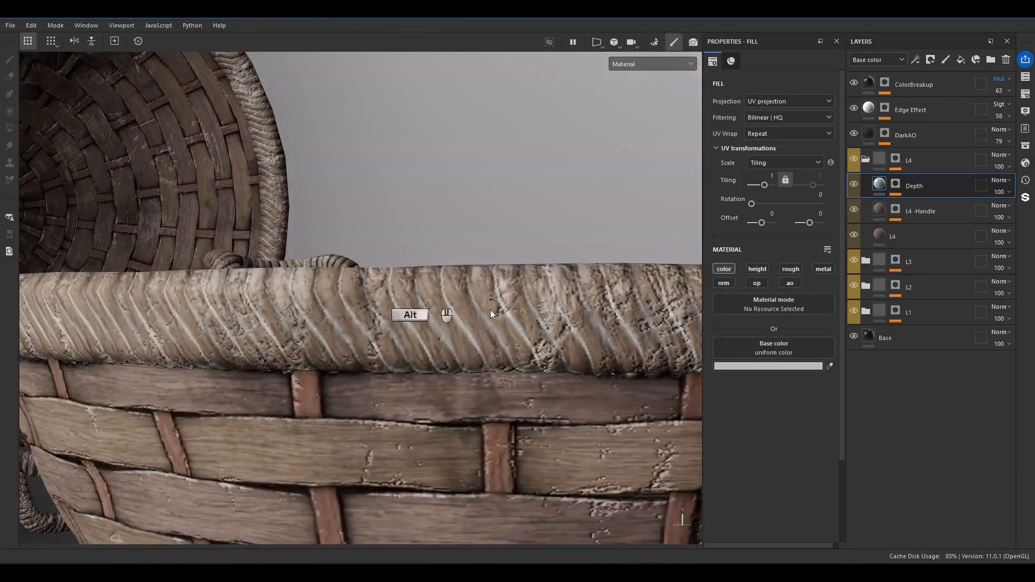
click(758, 268)
click(725, 269)
drag(764, 374, 754, 375)
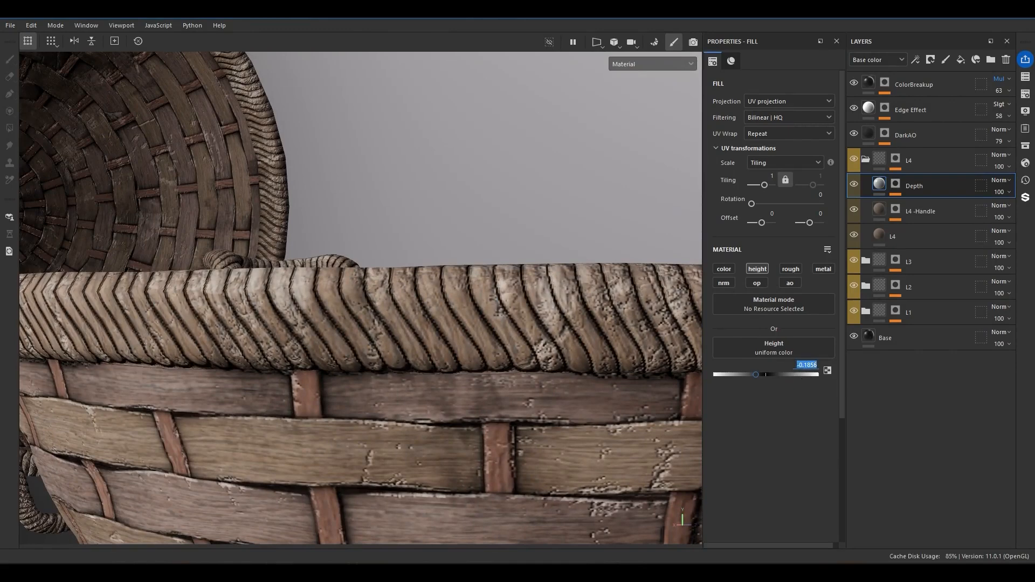
text(-.1)
key(Return)
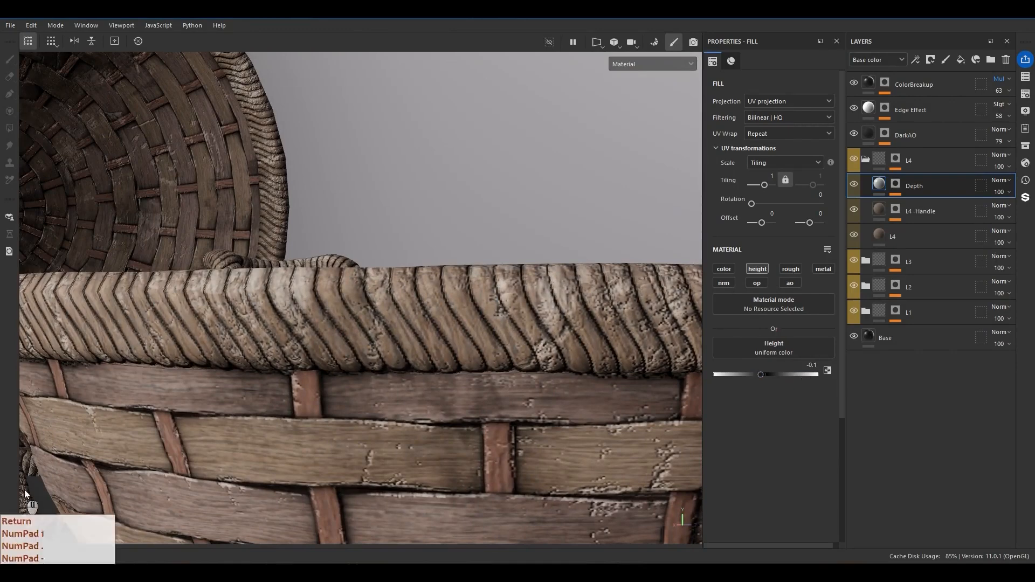
Turn the Depth layer's color channel back on with a near-black base color and set the layer's opacity to 52.
click(728, 269)
click(796, 360)
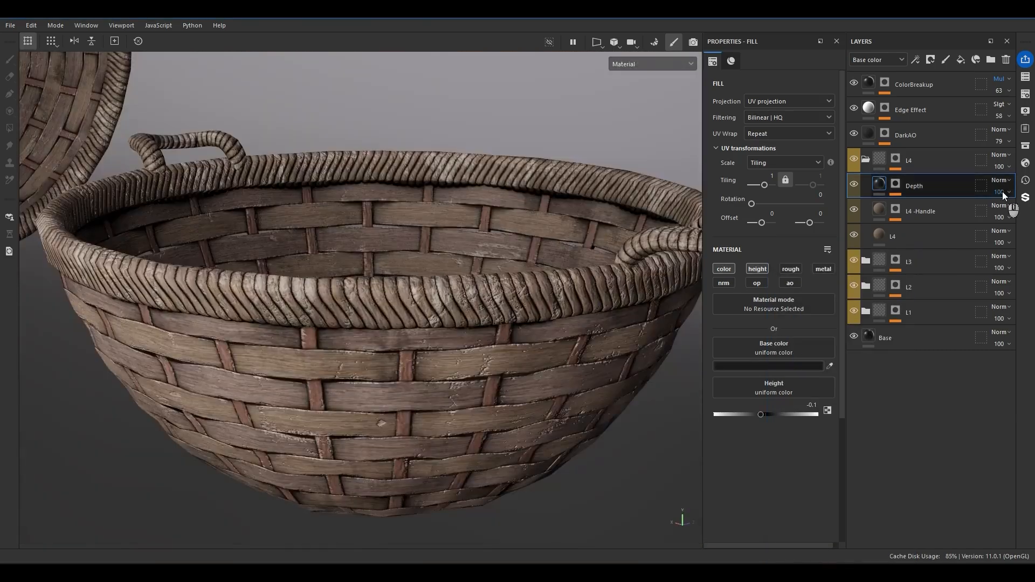
drag(1003, 212, 997, 213)
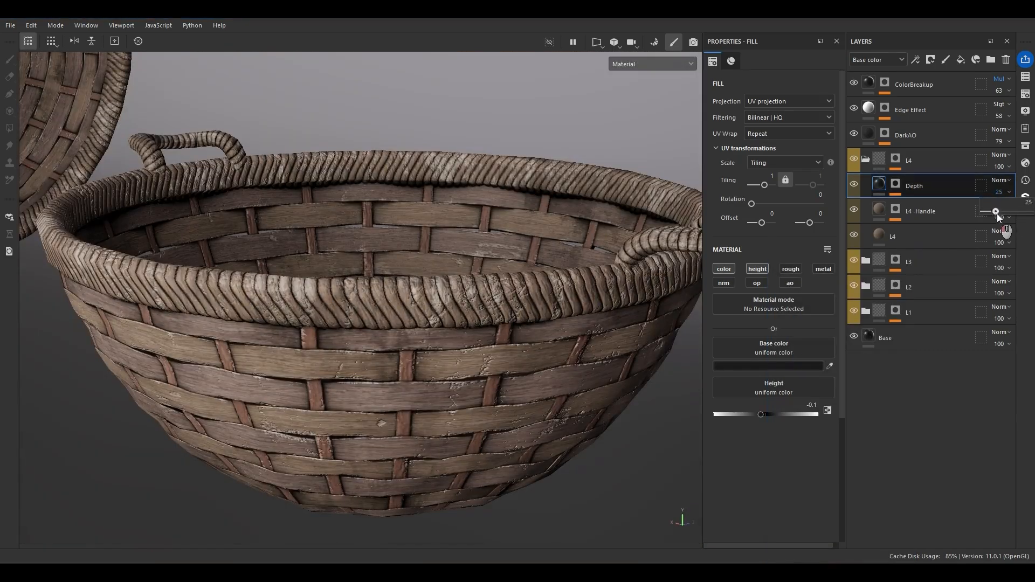
Compare the basket rim with the Depth layer hidden and shown, and inspect the rope grooves up close.
click(854, 183)
click(853, 183)
click(853, 183)
scroll(433, 360, up, 6)
mouse_move(432, 360)
alt+mouse_down()
mouse_move(312, 300)
mouse_move(361, 295)
alt+mouse_up()
mouse_move(361, 295)
shift+right_down()
mouse_move(392, 303)
mouse_move(366, 313)
shift+right_up()
scroll(366, 313, down, 5)
alt+drag(367, 313, 329, 323)
shift+right_drag(329, 323, 357, 321)
alt+drag(310, 286, 518, 278)
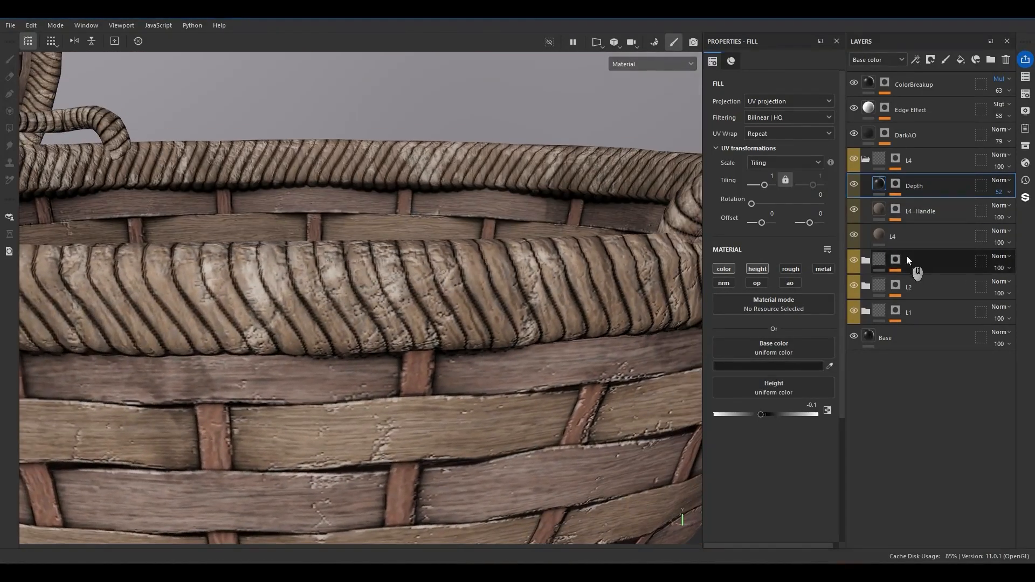
Add a paint effect at the top of the Edge Effect mask and set its blend mode to Subtract.
click(885, 132)
right_click(914, 145)
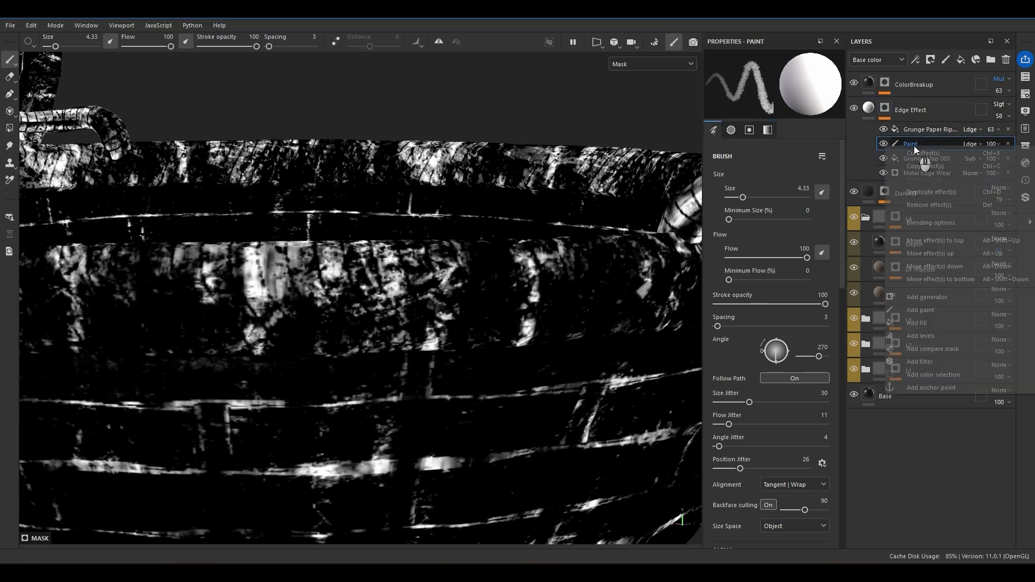
click(921, 310)
drag(909, 156, 929, 125)
click(970, 130)
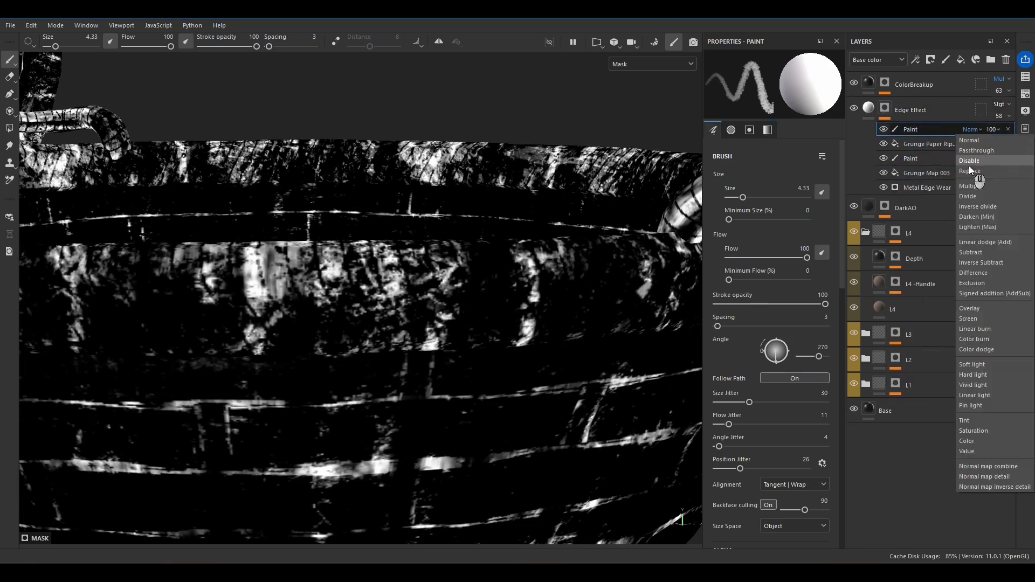
click(961, 250)
Brush away excess white edge wear along the basket's rope rim on the subtracting paint effect, returning from mask to material view.
alt+drag(391, 314, 396, 353)
alt+right_drag(396, 353, 426, 323)
mouse_move(414, 288)
mouse_down()
mouse_move(323, 275)
mouse_move(161, 278)
mouse_up()
key(m)
alt+drag(318, 322, 260, 287)
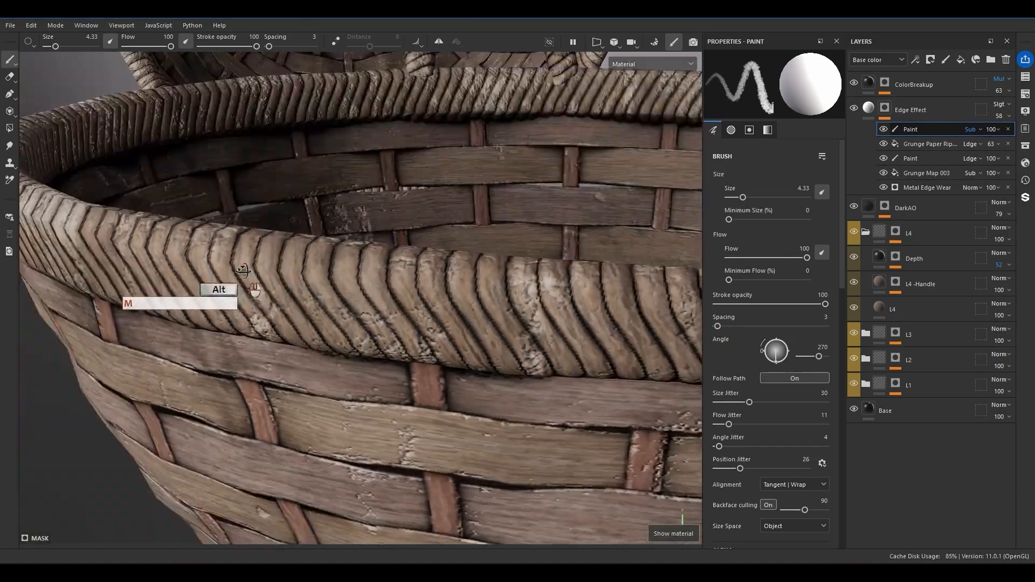
alt+drag(409, 294, 477, 345)
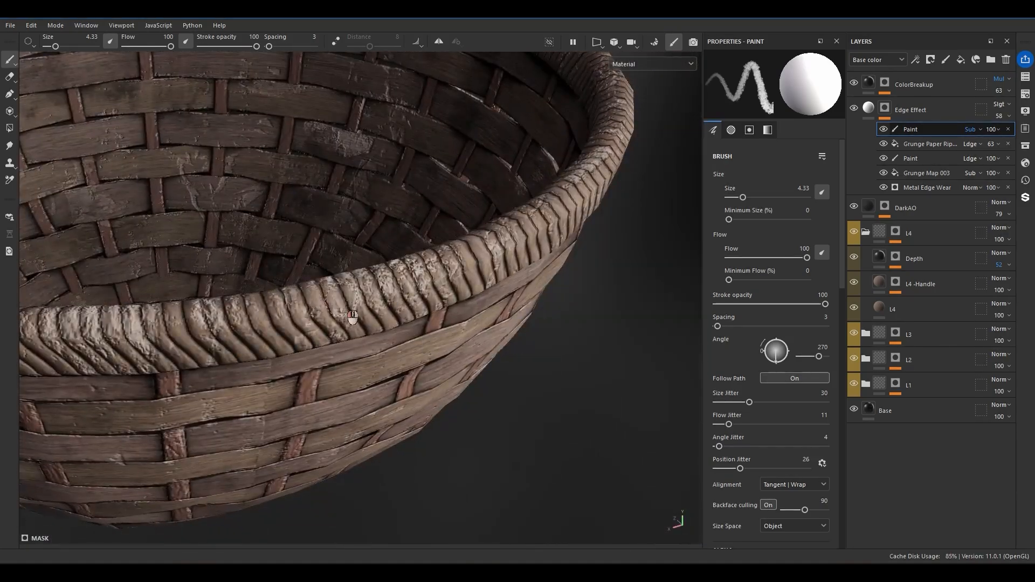
alt+drag(260, 315, 475, 312)
mouse_move(330, 317)
alt+mouse_down()
mouse_move(493, 334)
mouse_move(388, 332)
alt+mouse_up()
drag(435, 280, 443, 319)
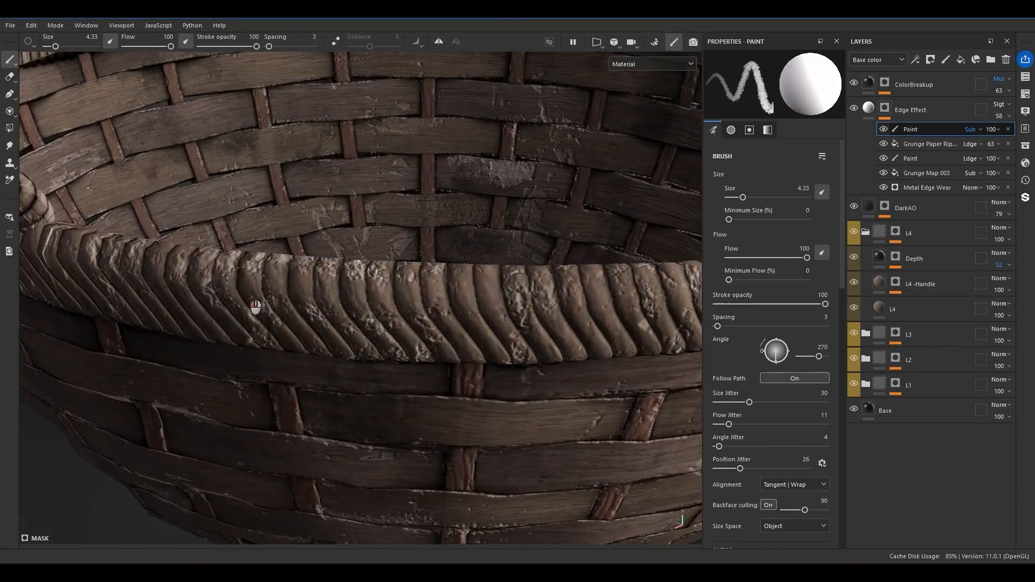
alt+drag(318, 295, 349, 263)
alt+right_drag(349, 263, 414, 334)
Paint soft white wear onto individual rim rope strands in the Edge Effect's lower paint effect with a brush size of 2.38.
key(x)
ctrl+right_drag(415, 372, 399, 385)
key(x)
mouse_move(403, 400)
mouse_down()
mouse_move(415, 420)
mouse_move(440, 362)
mouse_move(403, 373)
mouse_up()
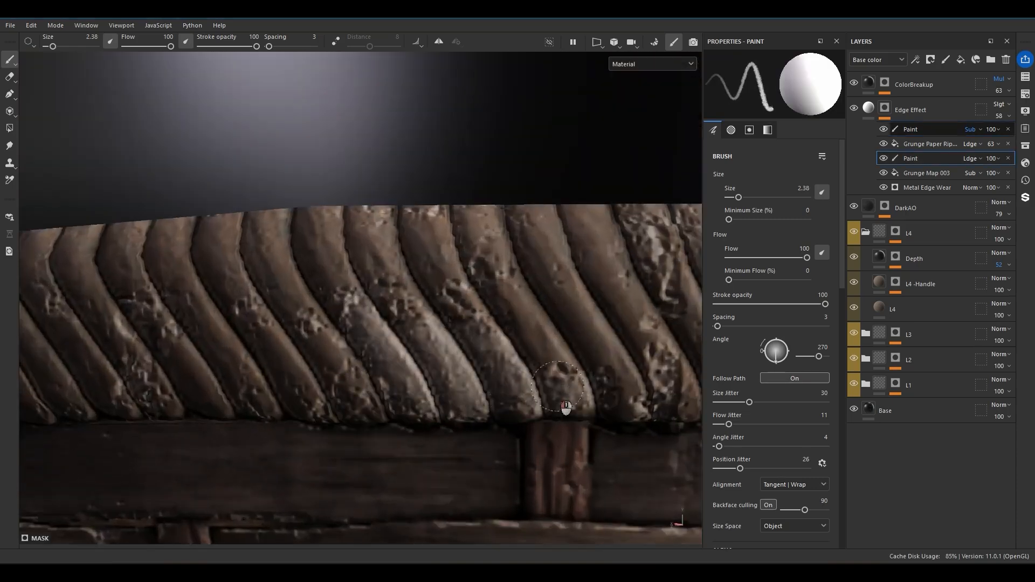
drag(543, 344, 560, 338)
alt+middle_drag(625, 381, 572, 379)
mouse_move(567, 375)
mouse_down()
mouse_move(549, 352)
mouse_move(604, 365)
mouse_up()
Paint black over the excess wear on the rim's rope strands in the lower paint effect.
key(x)
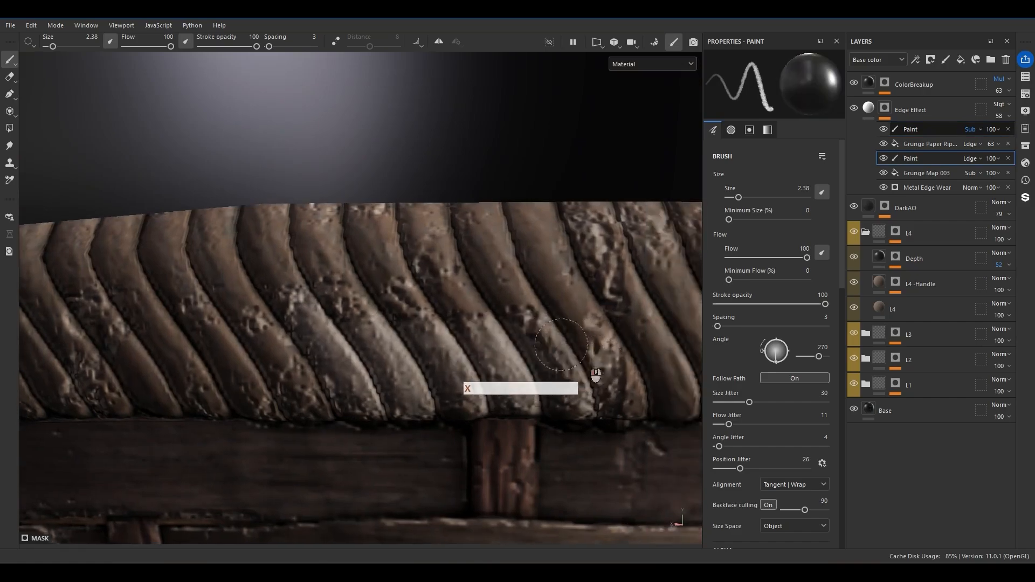
shift+right_drag(401, 326, 561, 309)
alt+right_drag(539, 307, 431, 269)
alt+drag(432, 270, 404, 259)
alt+right_drag(323, 227, 399, 265)
key(x)
Reduce the remaining white patches around the rim on the top subtracting paint effect and check the whole basket.
click(925, 131)
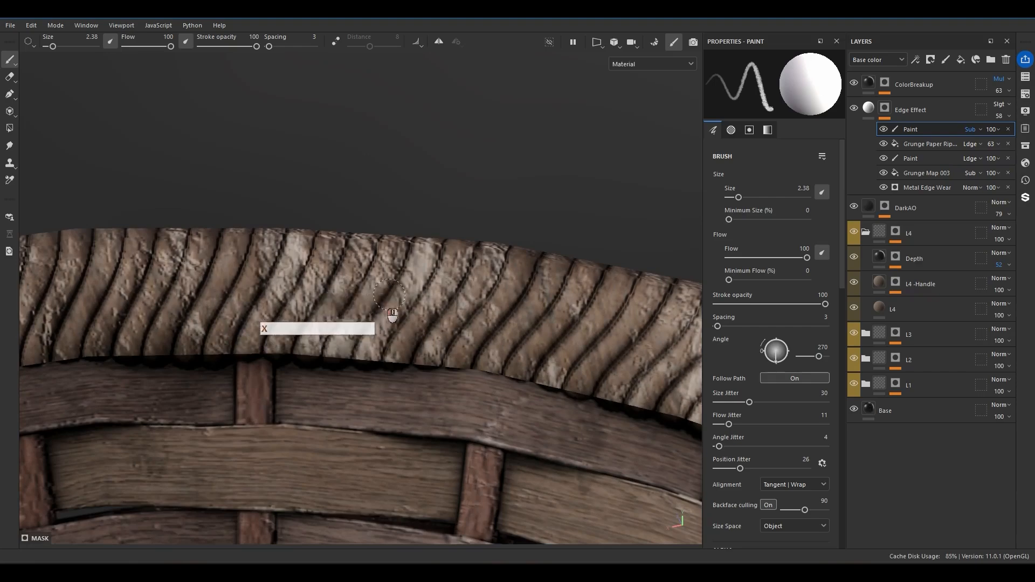
mouse_move(315, 261)
alt+mouse_down()
mouse_move(107, 259)
mouse_move(161, 232)
alt+mouse_up()
mouse_move(459, 301)
shift+right_down()
mouse_move(539, 300)
mouse_move(449, 307)
mouse_move(462, 287)
shift+right_up()
scroll(462, 287, down, 8)
alt+drag(380, 350, 574, 331)
alt+middle_drag(574, 331, 109, 341)
alt+drag(117, 341, 455, 307)
scroll(456, 310, up, 5)
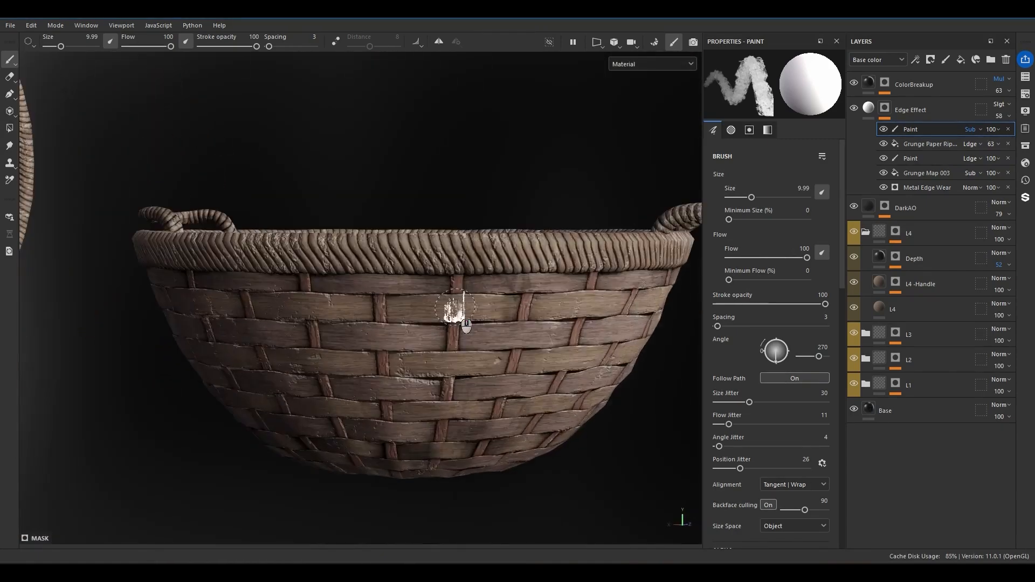
key(f)
alt+middle_drag(465, 432, 386, 260)
alt+drag(386, 261, 417, 318)
scroll(420, 373, up, 5)
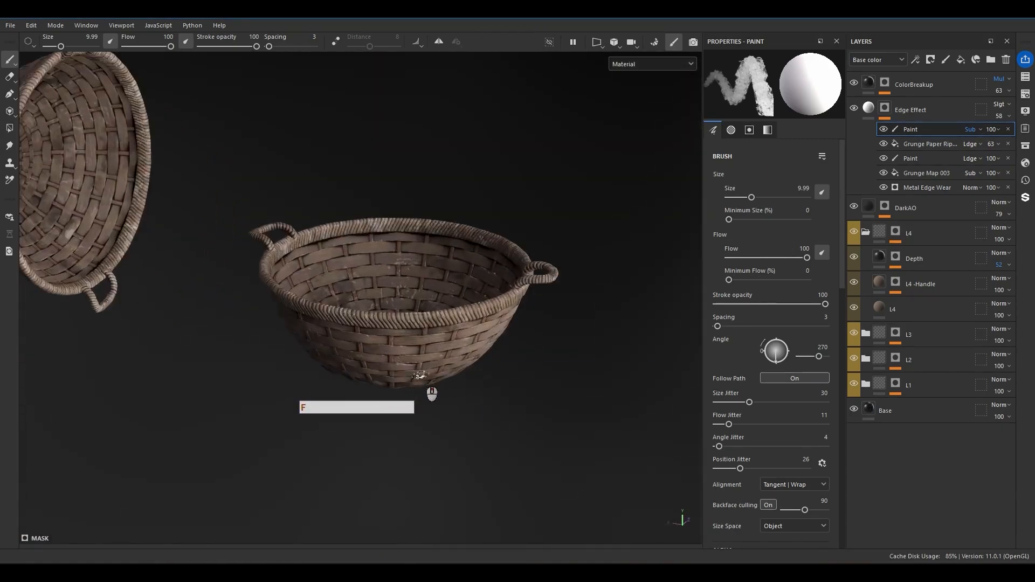
alt+drag(340, 326, 696, 296)
Add a paint layer named Effect above ColorBreakup and set its blend mode to Passthrough.
click(871, 106)
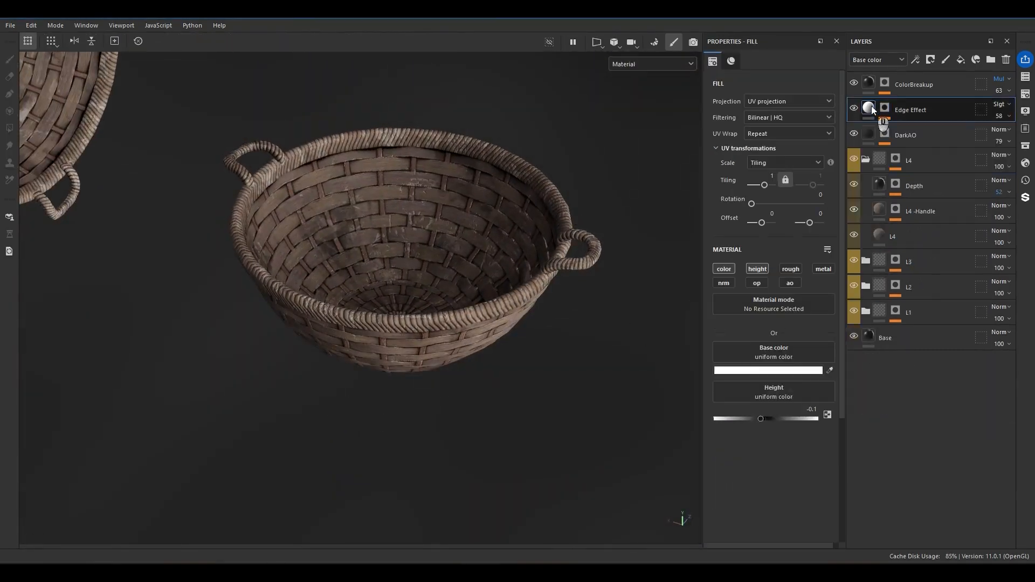
click(946, 60)
text(Effe)
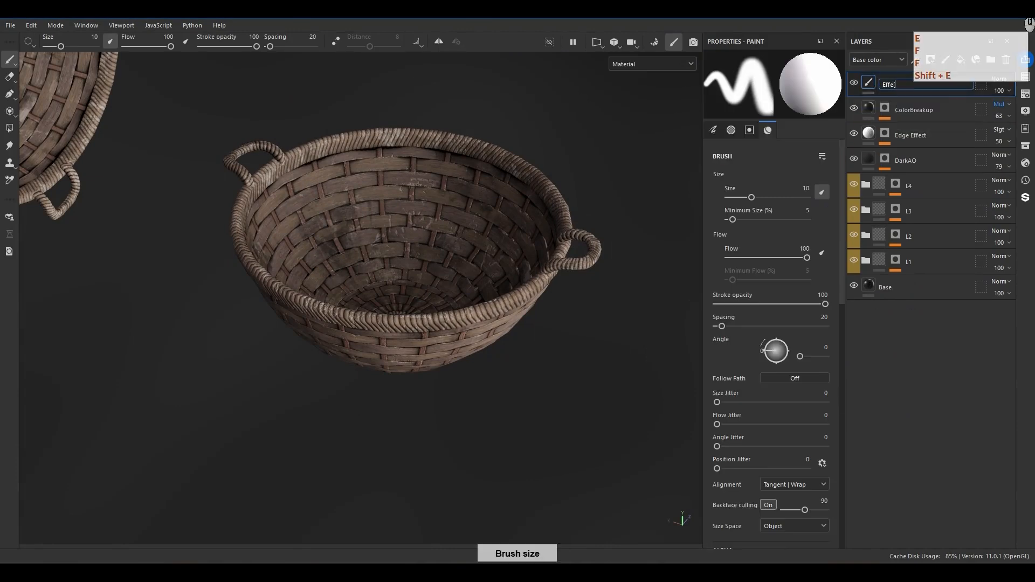
text(ct)
key(Return)
click(1001, 79)
click(990, 101)
right_click(999, 78)
Add a Sharpen filter to the Effect layer with an intensity of 0.5 and compare the basket with and without it.
right_click(892, 83)
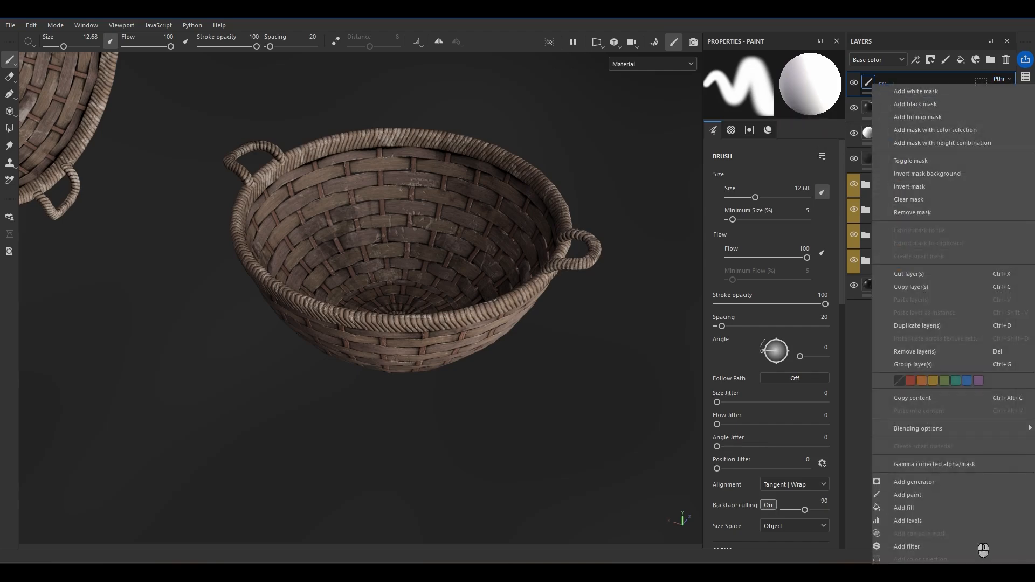
click(915, 548)
click(784, 123)
text(sgar)
double_click(812, 137)
text(sh)
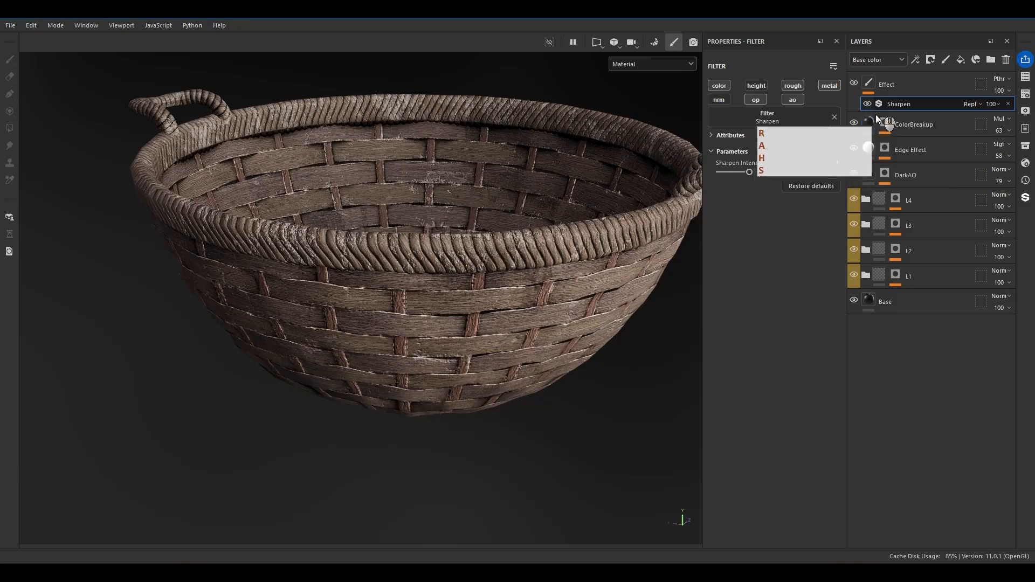
click(836, 162)
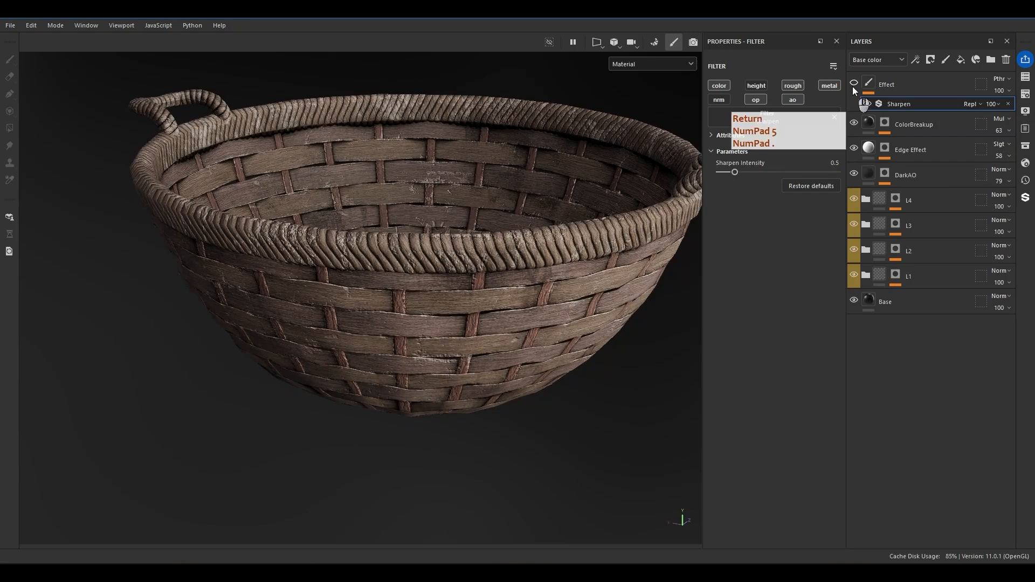
alt+drag(570, 338, 528, 302)
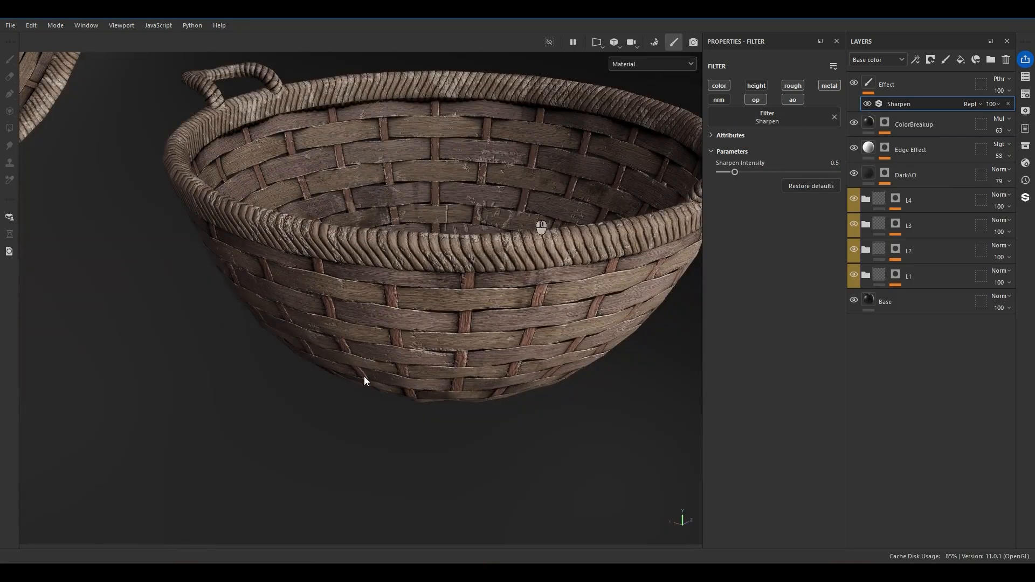
Duplicate the Sharpen filter on the Effect layer and change the upper copy to Contrast Luminosity.
key(ctrl+d)
click(776, 114)
double_click(808, 123)
text(con)
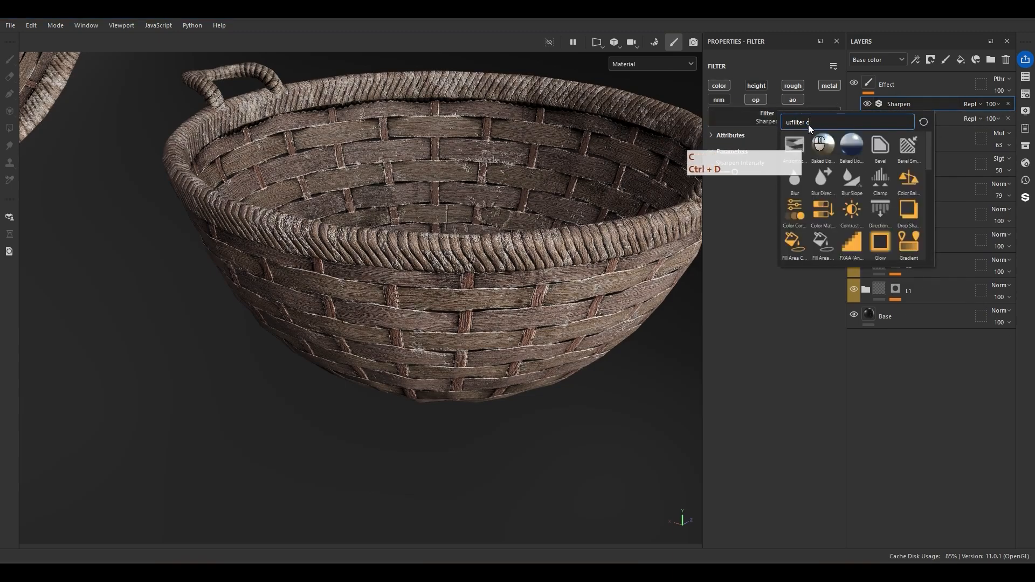
text(tr)
click(823, 145)
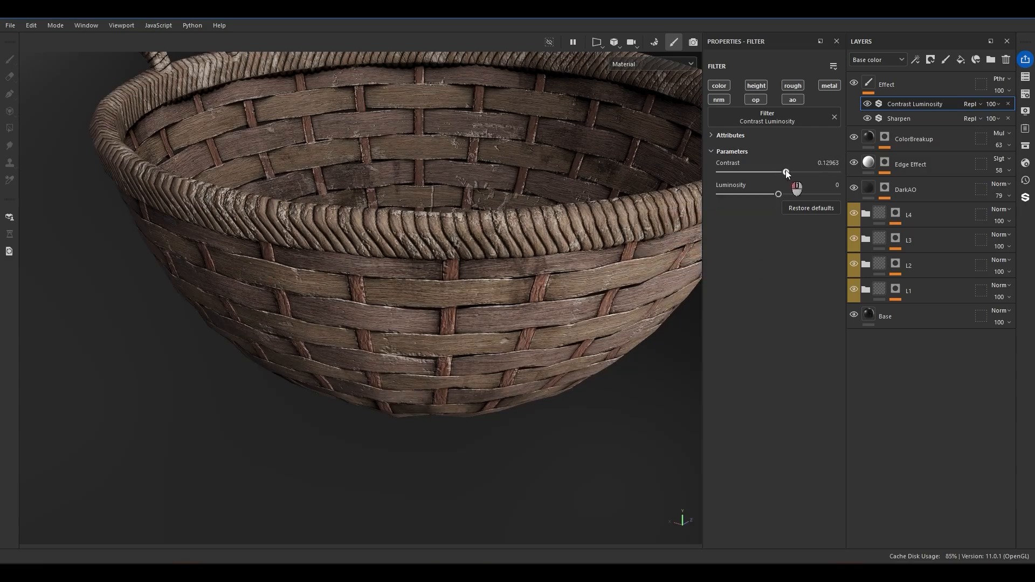
Limit the Contrast Luminosity filter to the color channel and set its contrast to 0.185185 and luminosity to -0.092593.
key(ctrl+z)
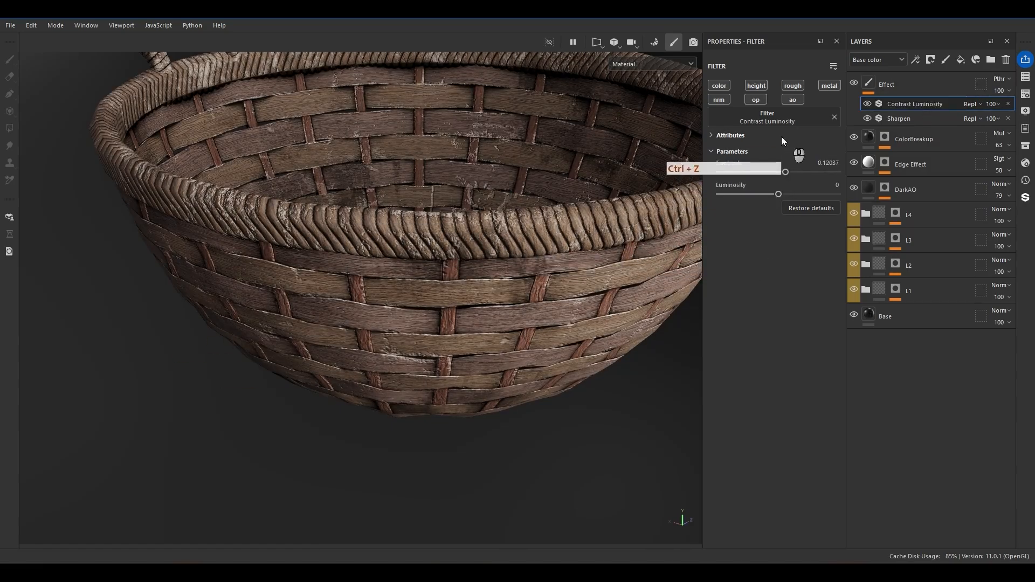
alt+click(723, 88)
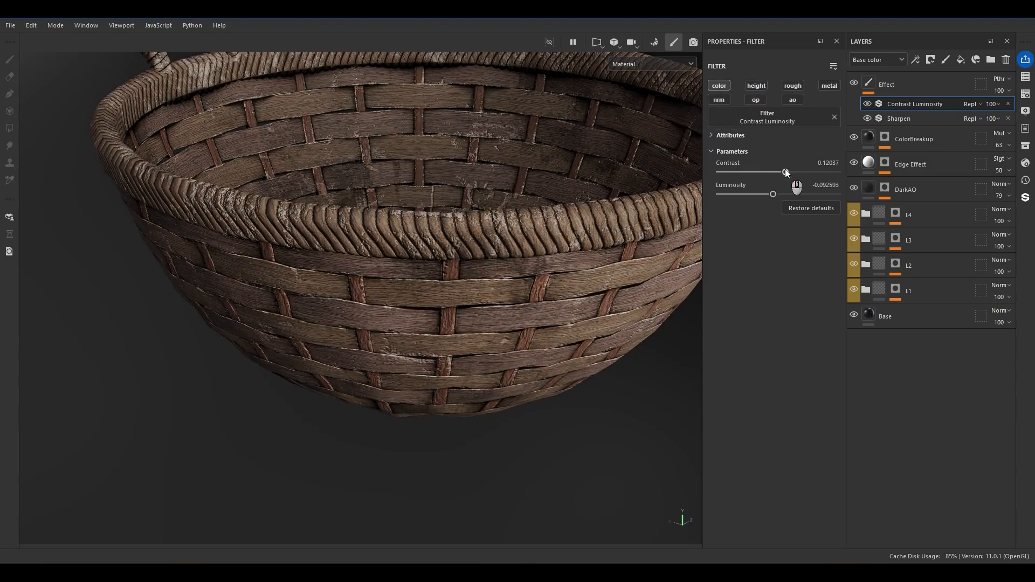
drag(785, 172, 789, 172)
scroll(456, 276, down, 5)
alt+drag(456, 276, 459, 315)
shift+right_drag(437, 286, 487, 261)
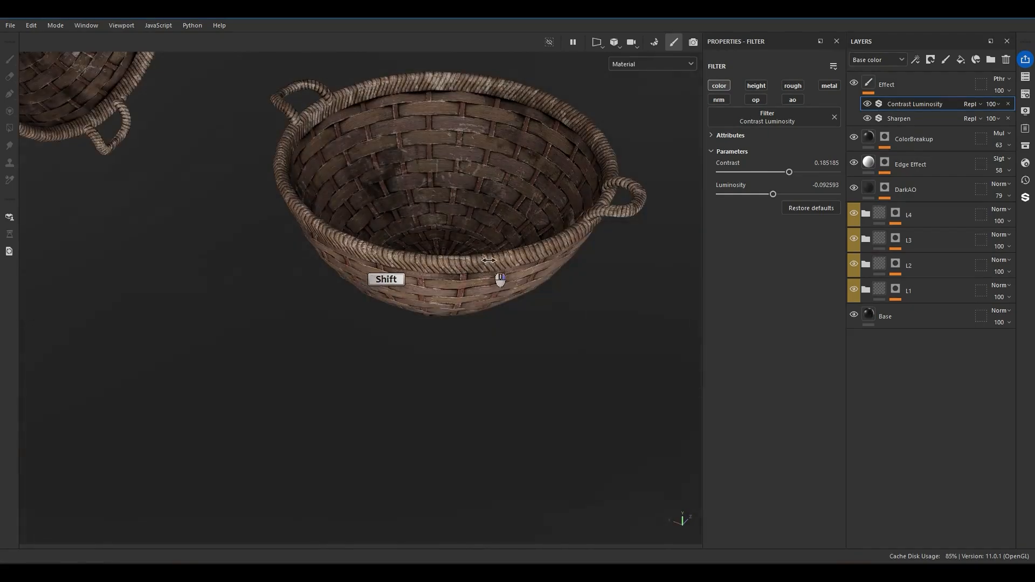
Set the Contrast Luminosity filter's luminosity to -0.046296, checking the basket from near and far.
scroll(470, 225, up, 4)
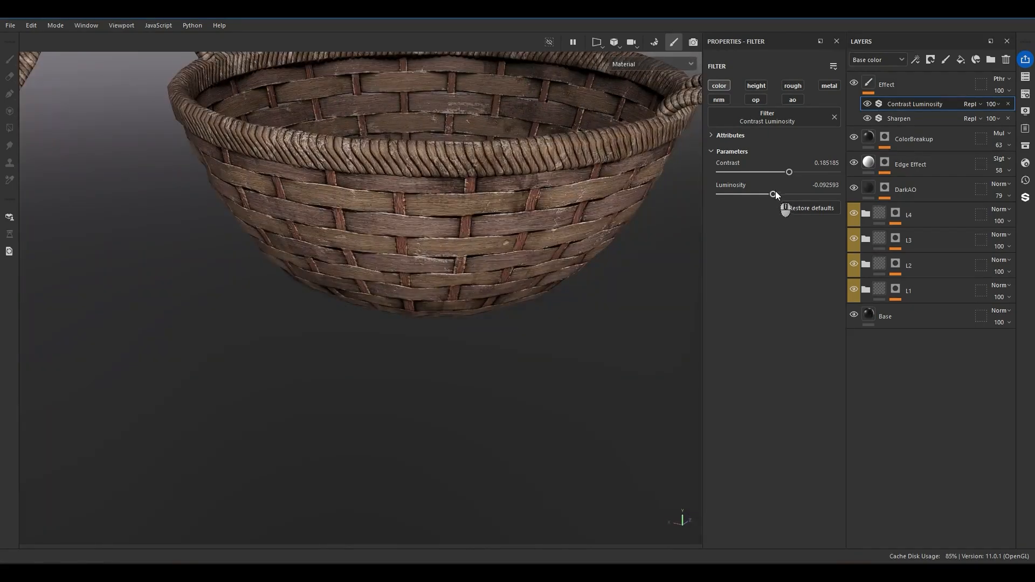
drag(774, 194, 775, 194)
scroll(502, 248, down, 4)
alt+drag(503, 248, 486, 219)
scroll(498, 218, up, 3)
Brush out overly white wear around the rim on the Edge Effect mask's subtracting paint effect with a brush size of 9.99.
click(865, 165)
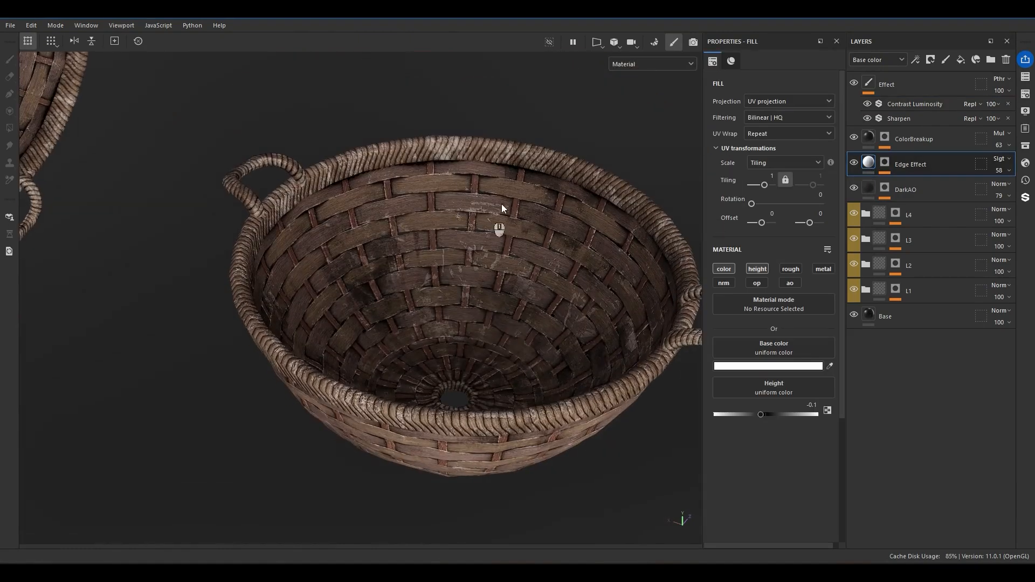
click(885, 163)
click(910, 184)
scroll(458, 173, up, 6)
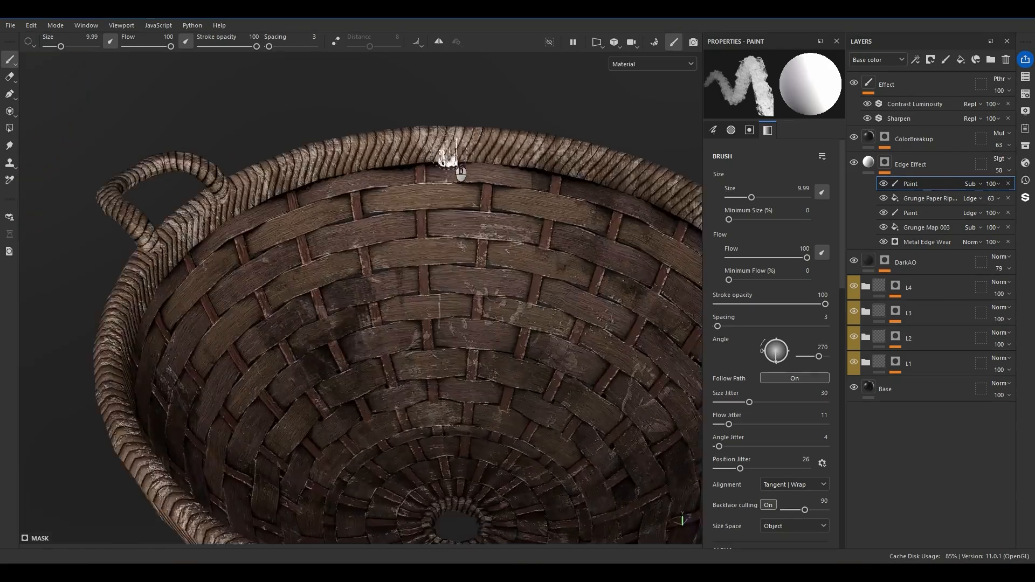
drag(475, 231, 430, 227)
drag(227, 210, 113, 238)
scroll(178, 238, down, 6)
mouse_move(180, 240)
alt+mouse_down()
mouse_move(276, 314)
mouse_move(547, 386)
alt+mouse_up()
shift+right_drag(548, 386, 501, 398)
alt+right_drag(609, 384, 505, 398)
alt+drag(442, 225, 508, 266)
shift+right_drag(508, 266, 487, 271)
alt+middle_drag(493, 296, 497, 346)
alt+drag(497, 347, 666, 277)
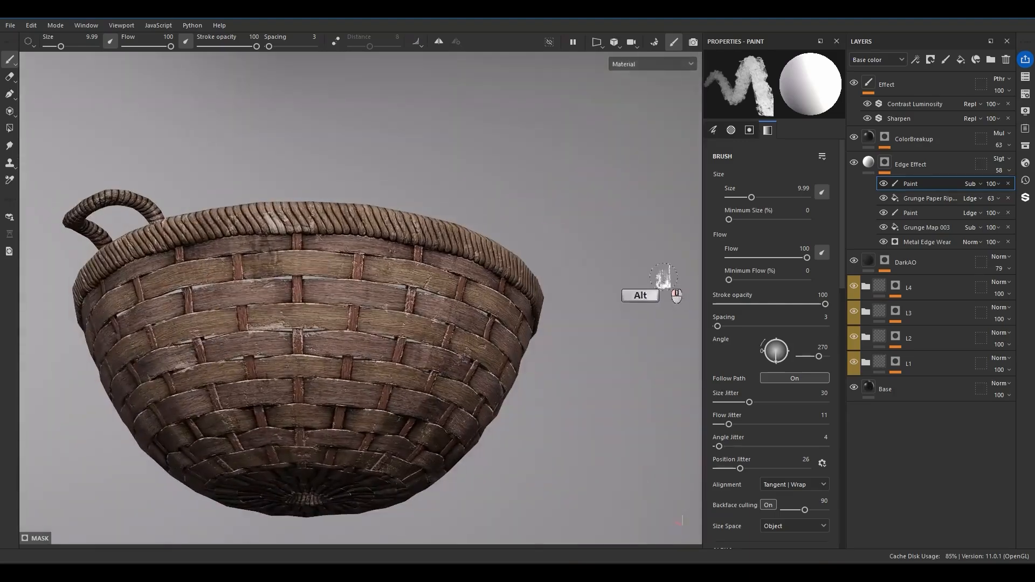
mouse_move(646, 325)
alt+mouse_down()
mouse_move(543, 340)
mouse_move(476, 367)
mouse_move(590, 353)
mouse_move(522, 375)
mouse_move(532, 371)
mouse_move(461, 351)
mouse_move(491, 383)
alt+mouse_up()
key(bracketleft)
scroll(491, 383, up, 3)
Set the Sharpen filter's intensity to 0.2 and limit it to the color channel.
click(909, 119)
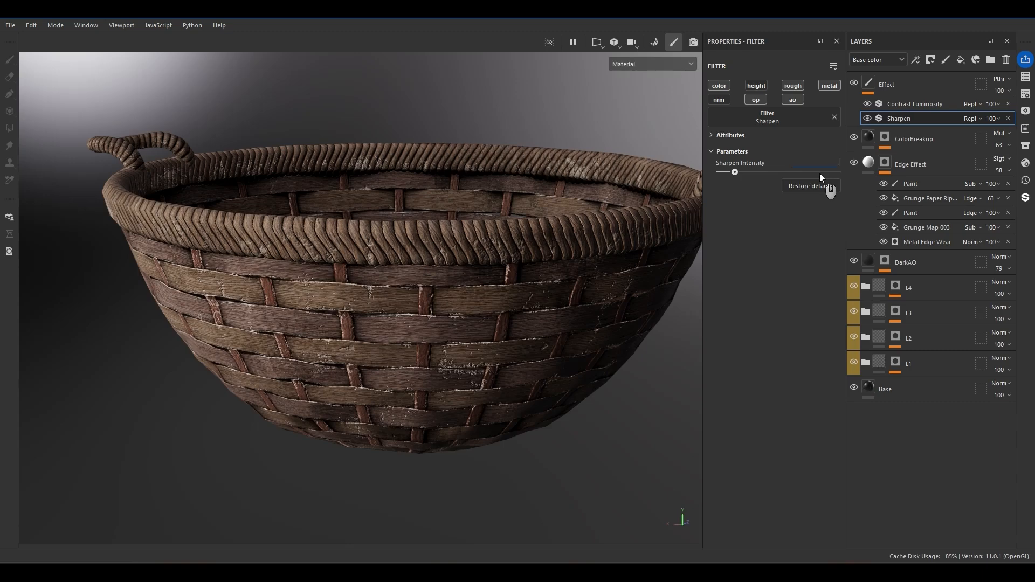
text(.2)
key(Return)
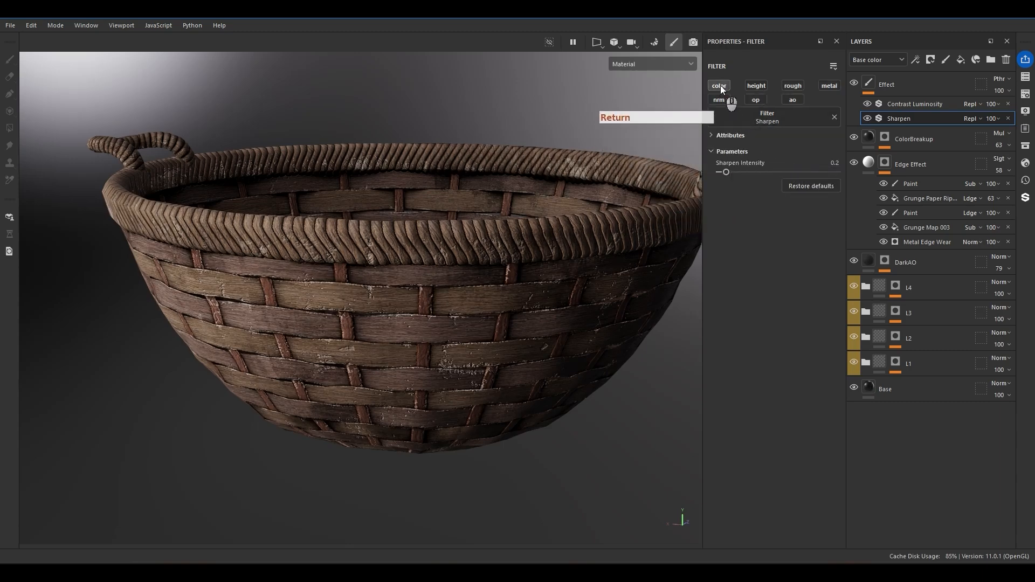
click(927, 104)
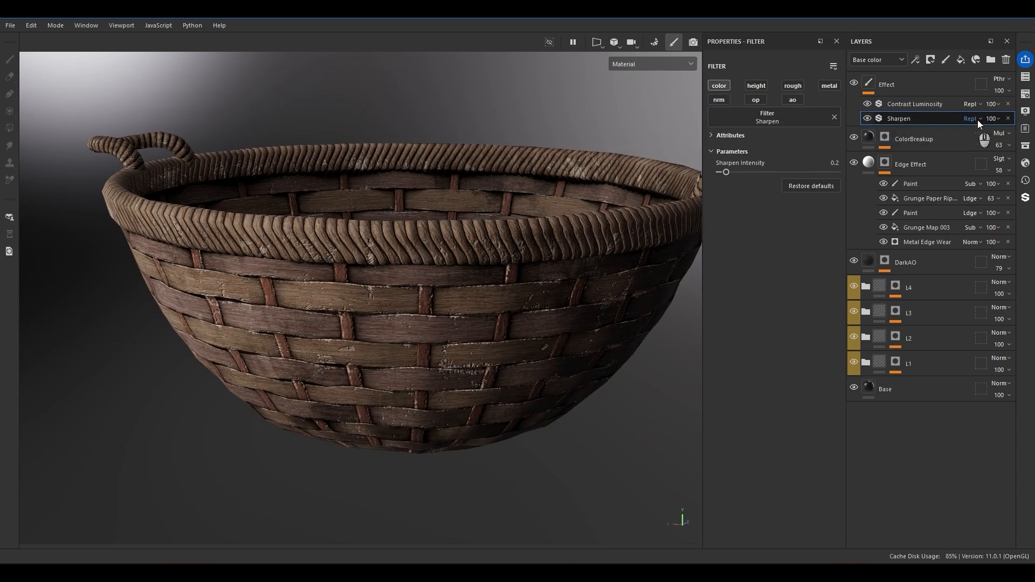
right_click(970, 103)
click(926, 322)
click(774, 119)
text(bake)
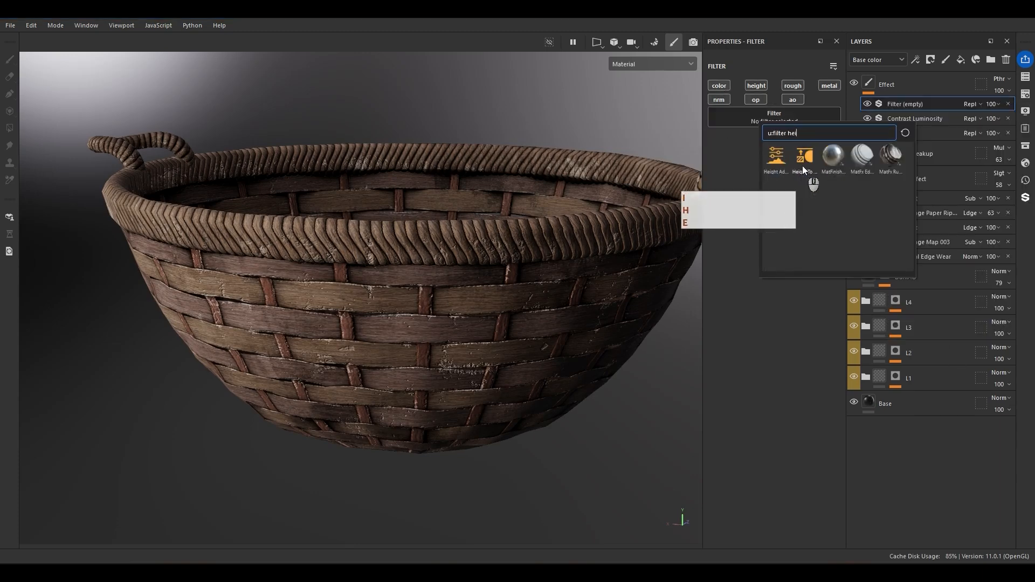
Add a color-only fill layer named ColorVar above the L3 material inside the L3 folder.
alt+right_drag(384, 138, 379, 28)
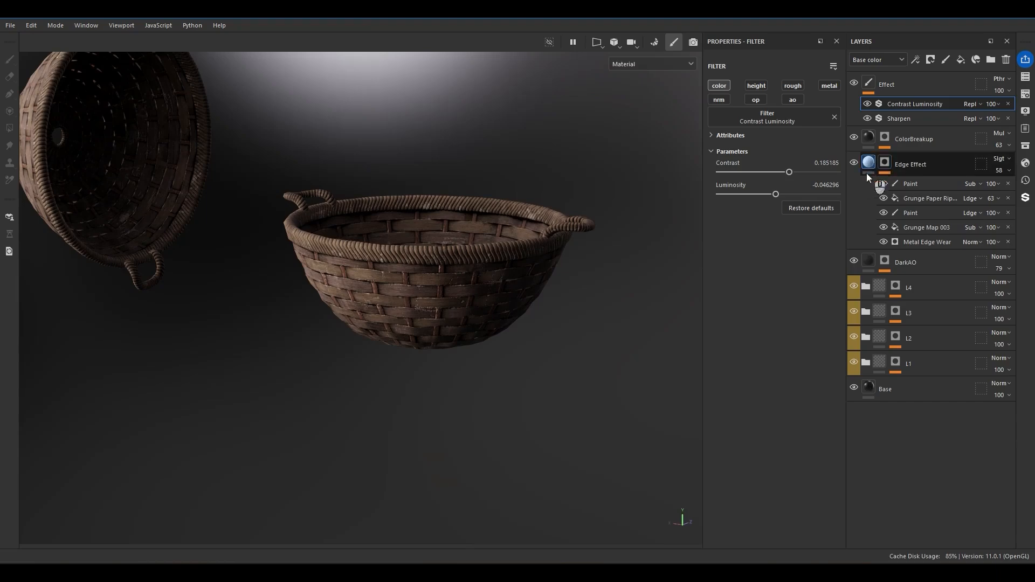
click(868, 168)
alt+drag(453, 302, 448, 280)
shift+right_drag(448, 280, 411, 325)
alt+drag(411, 324, 581, 348)
alt+right_drag(581, 349, 561, 307)
click(866, 239)
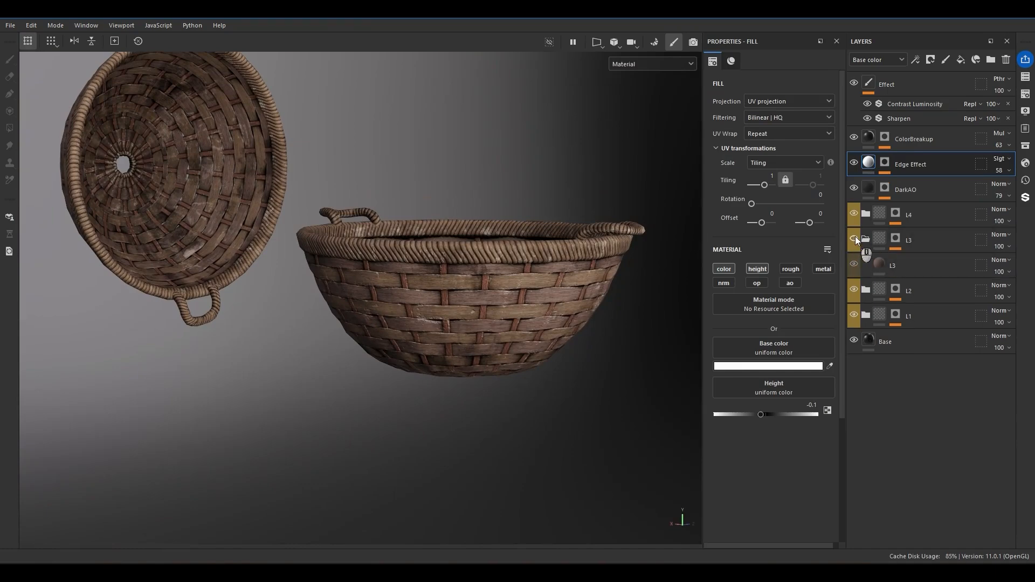
click(917, 266)
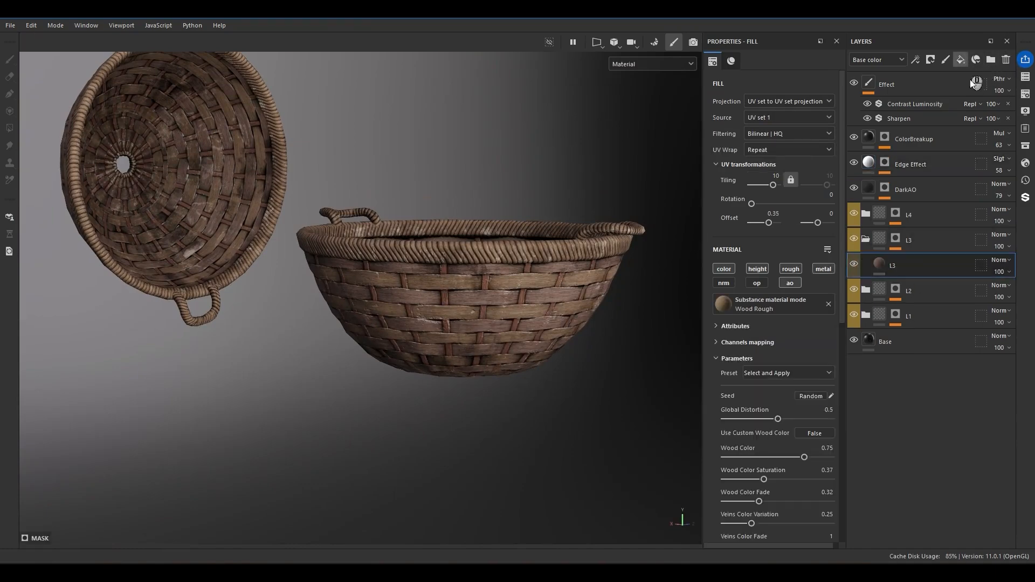
click(963, 59)
double_click(918, 267)
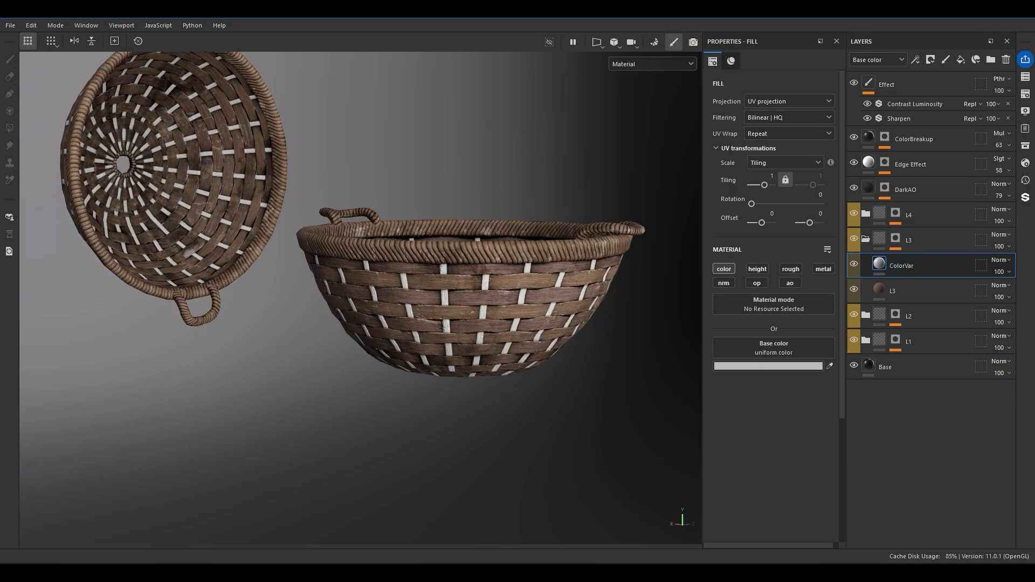
Set ColorVar's base color to the brown 816652 by sampling it from the basket.
click(781, 369)
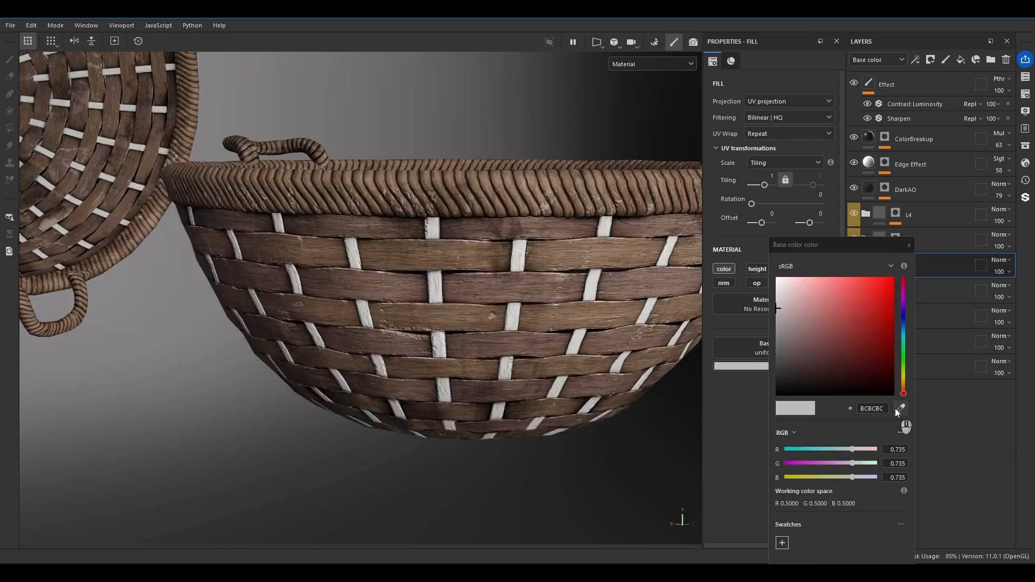
click(899, 408)
click(471, 255)
alt+drag(475, 258, 511, 322)
scroll(511, 321, down, 2)
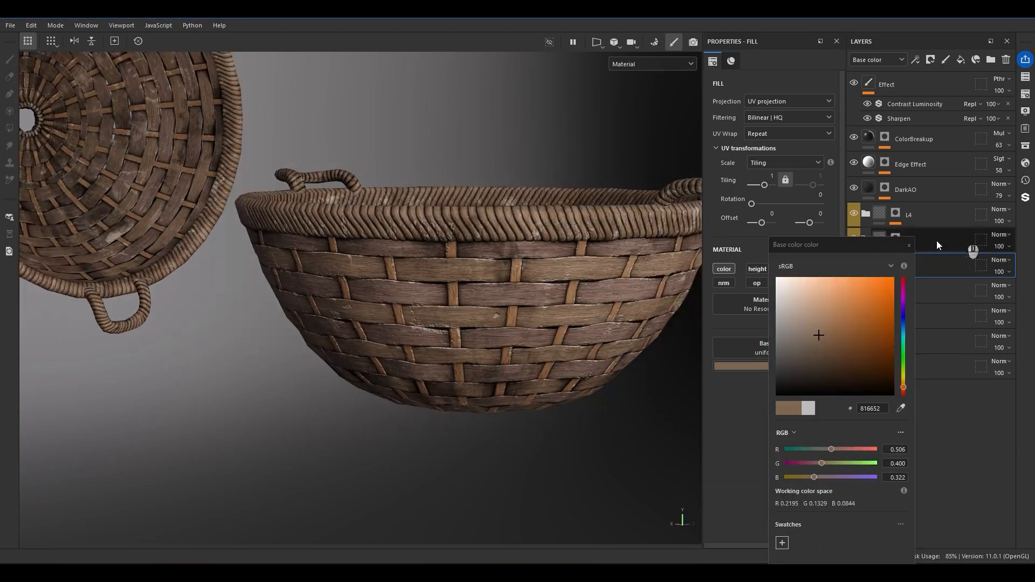
Give ColorVar a black mask and add a fill effect using Grunge Paint Peeled to it.
right_click(935, 263)
click(928, 29)
right_click(895, 269)
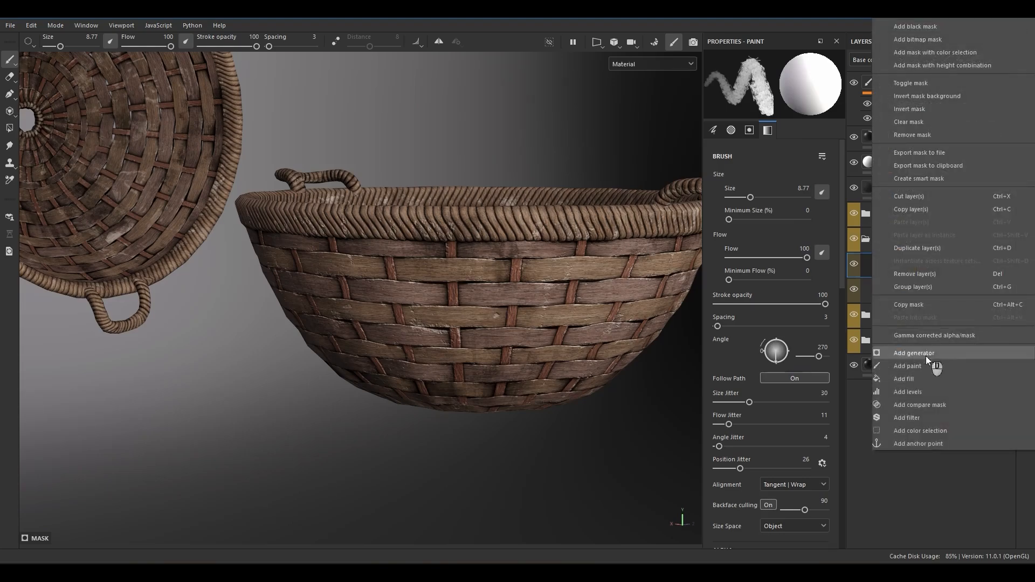
click(925, 378)
click(761, 276)
text(grun)
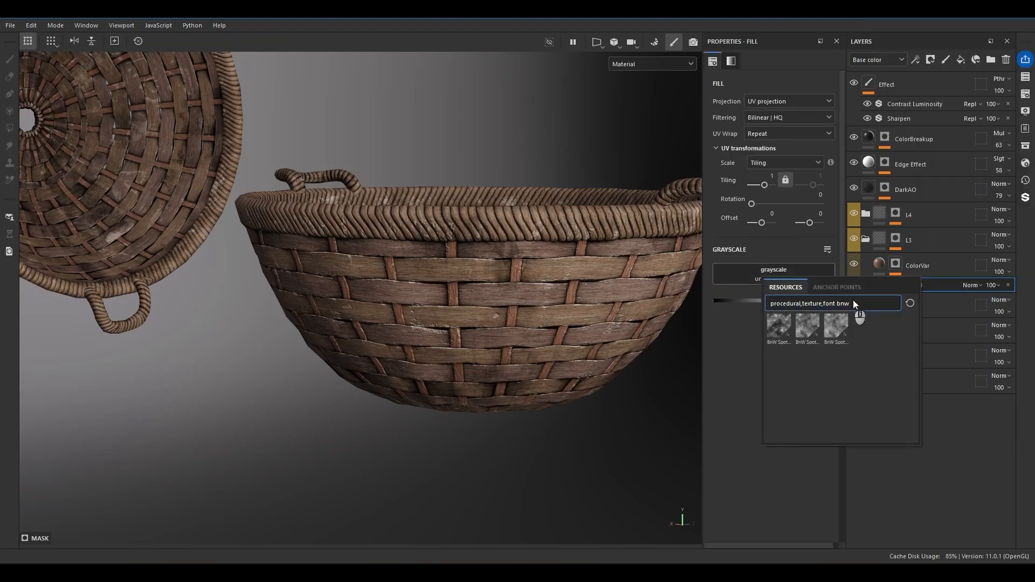
text(ge p)
click(778, 368)
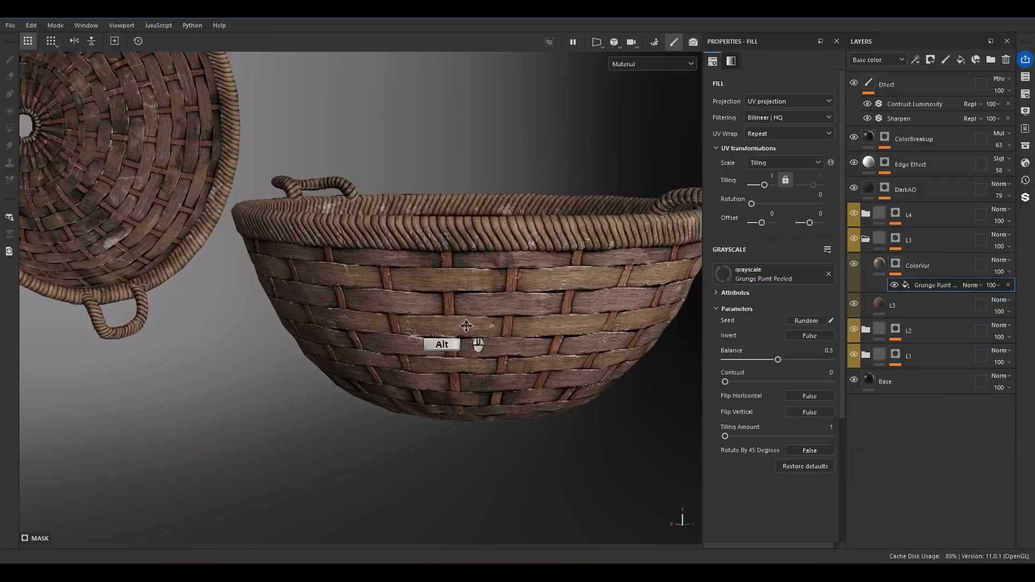
Set the Grunge Paint Peeled fill's tiling to 2 and its balance to 0.85.
alt+drag(469, 324, 469, 256)
scroll(546, 357, up, 3)
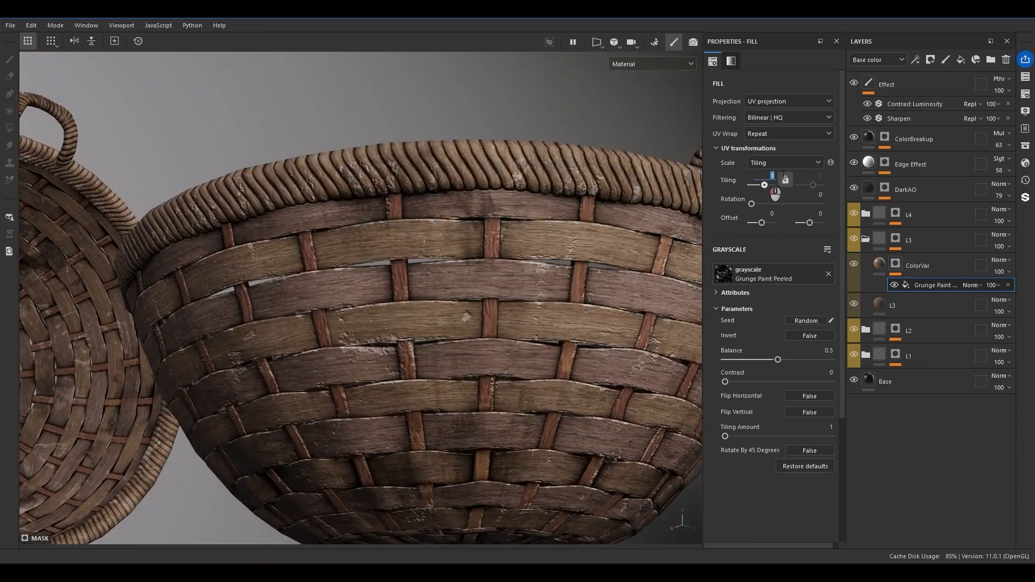
text(2)
key(Return)
click(814, 359)
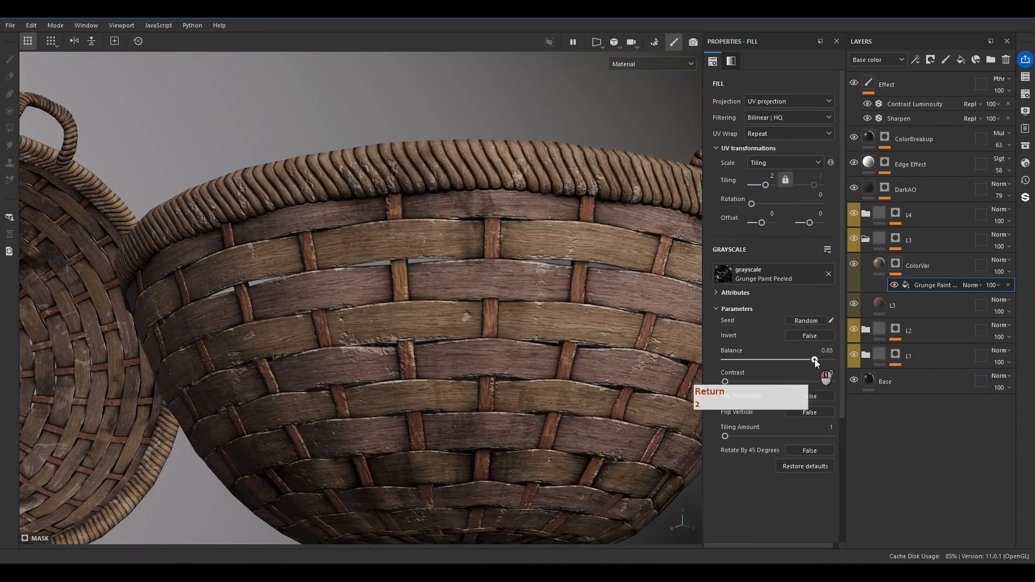
Preview the mask of L3's ColorVar layer and replace its grunge texture with Grunge Plaster Paint.
alt+click(892, 265)
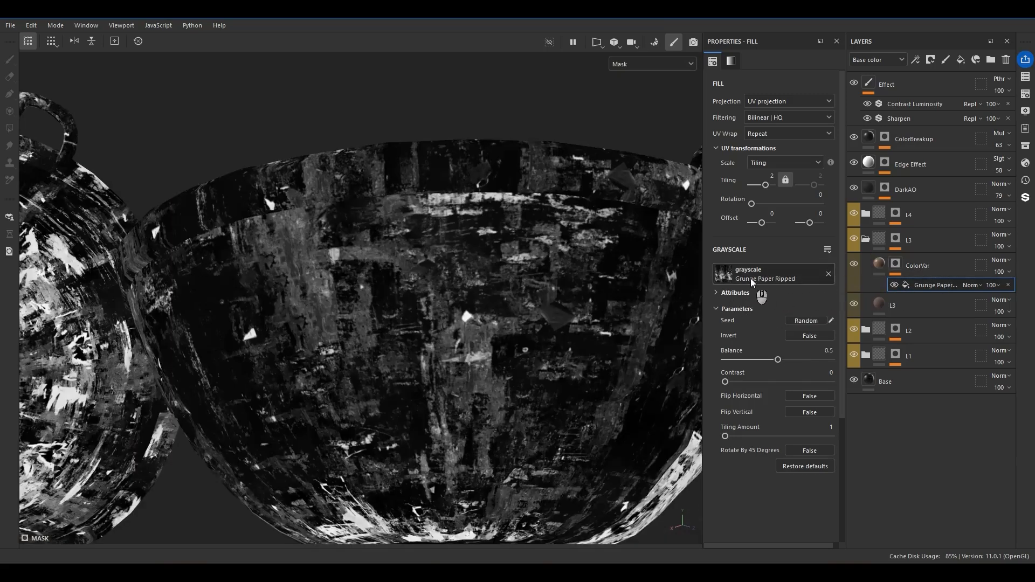
click(756, 279)
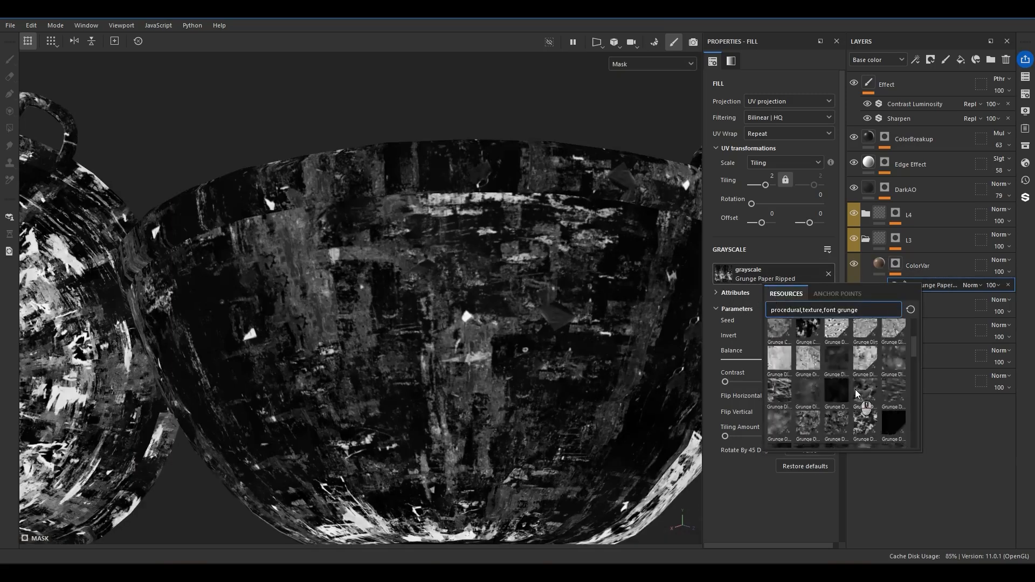
click(858, 393)
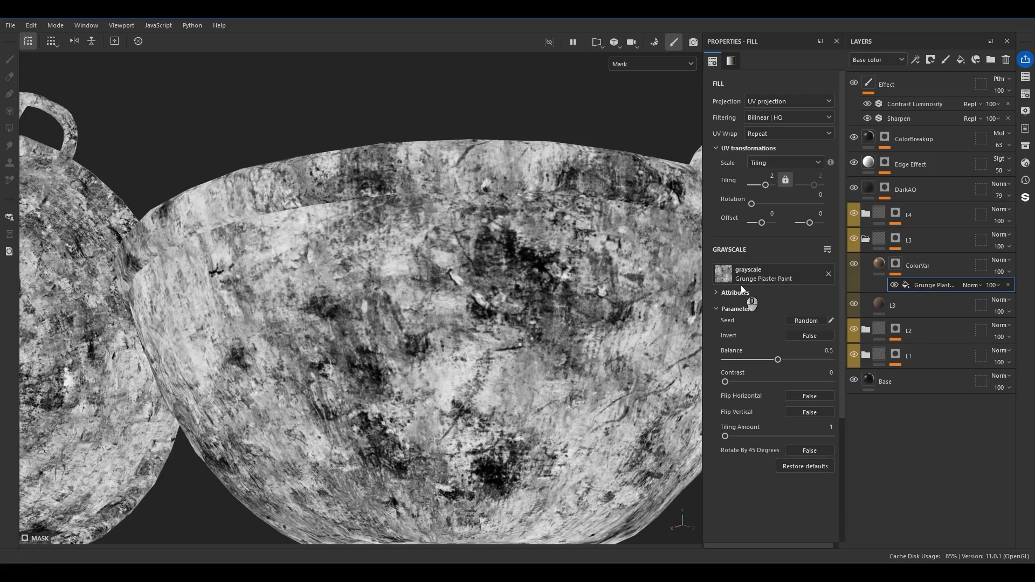
click(851, 267)
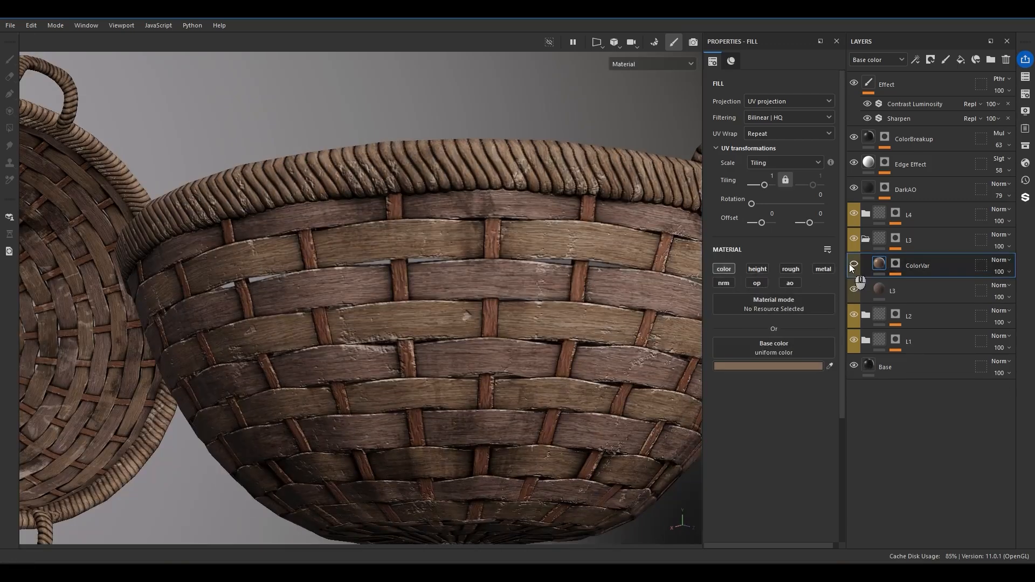
Lower ColorVar's opacity to 49 and set its base color to the dark brown 3B312A.
click(999, 271)
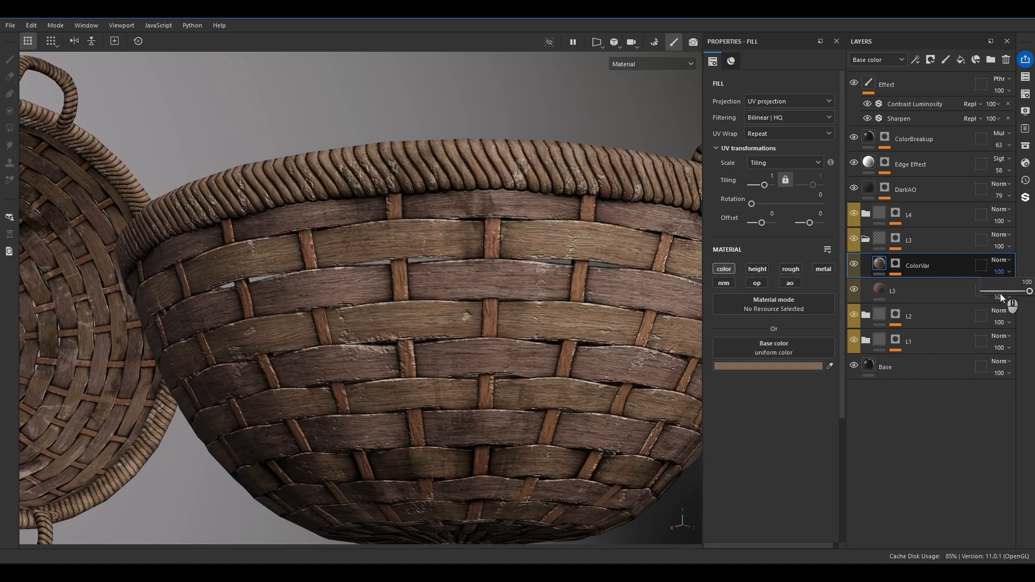
drag(1011, 294, 996, 294)
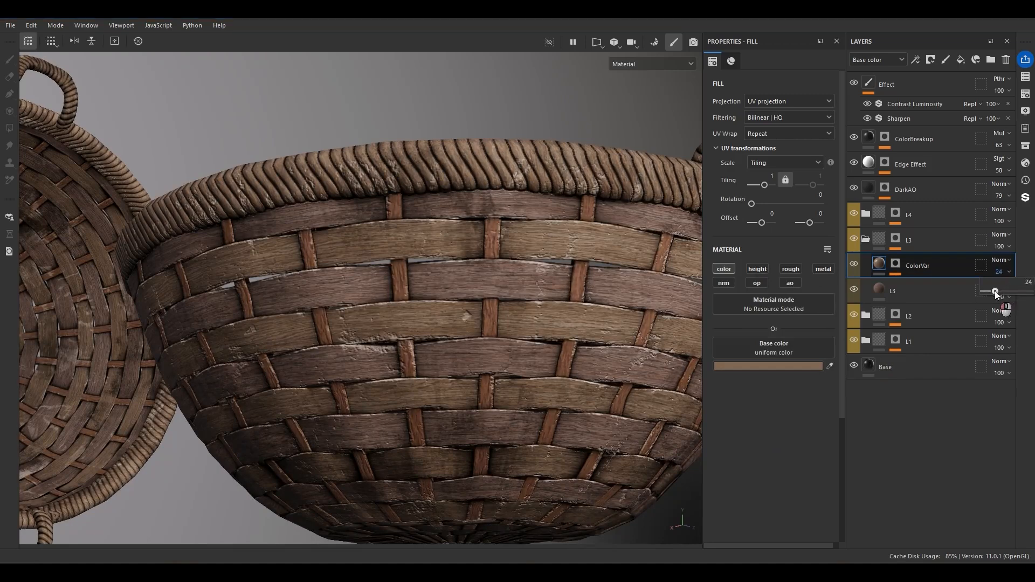
click(790, 366)
click(811, 366)
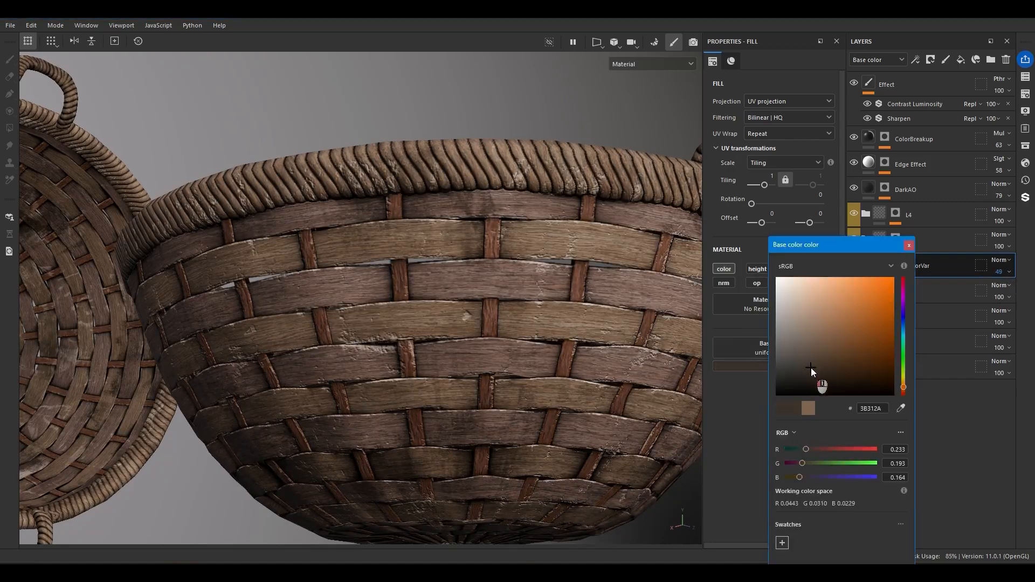
click(909, 262)
click(896, 264)
click(918, 285)
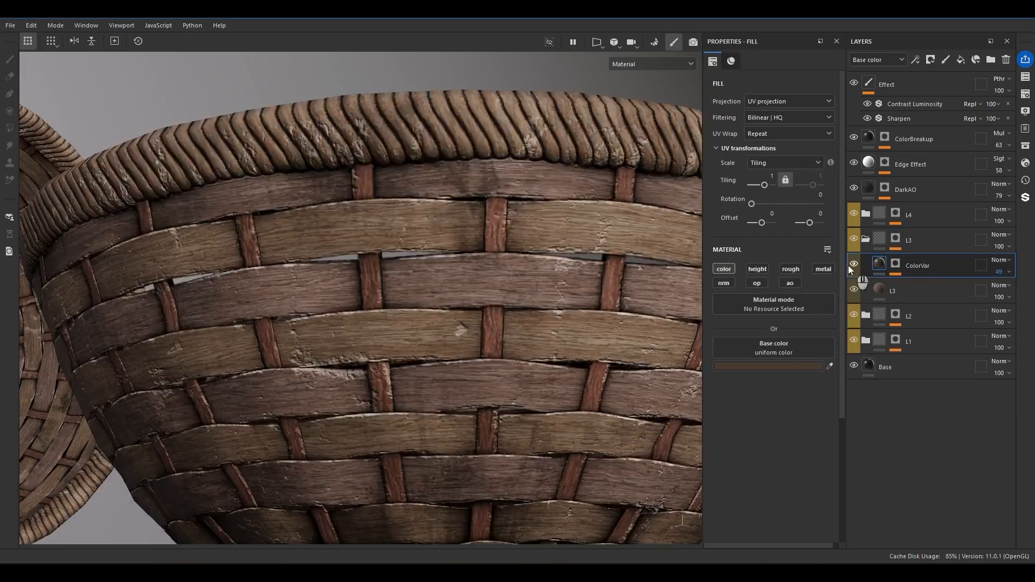
Display only the base color channel and examine the color variation on the basket strips.
scroll(430, 351, down, 5)
scroll(463, 390, up, 10)
key(c)
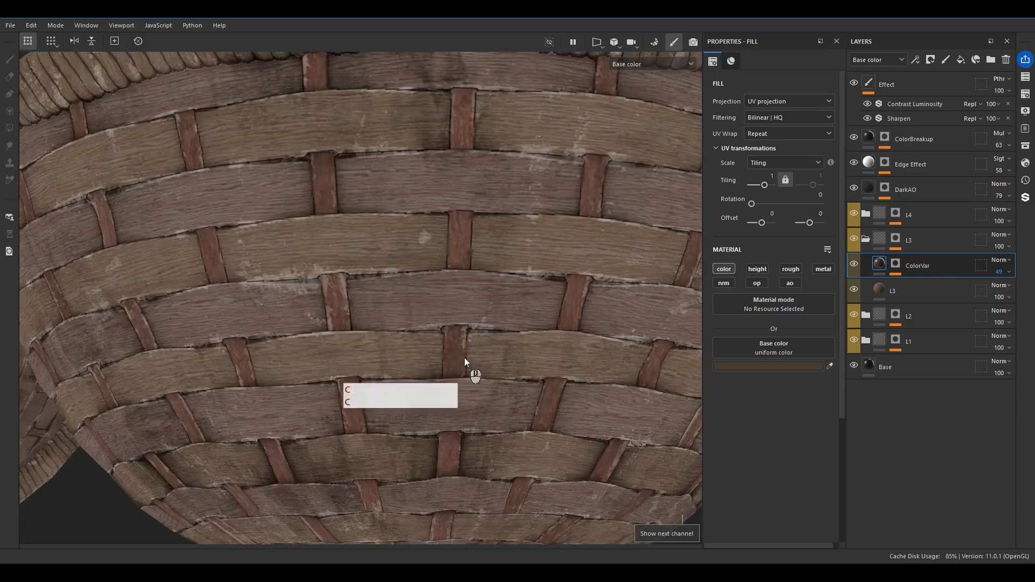
scroll(352, 187, down, 6)
alt+drag(420, 253, 485, 270)
Add a color-only fill layer named ColorVar above the L2 material in the L2 folder, sampling its base color from the basket.
click(877, 289)
click(866, 239)
click(876, 269)
click(866, 264)
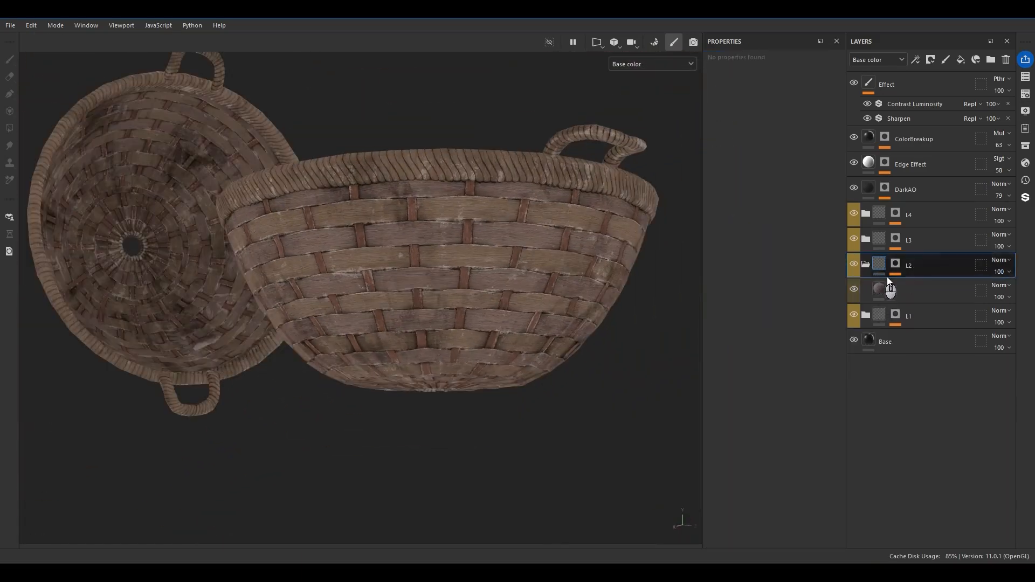
click(904, 292)
click(854, 291)
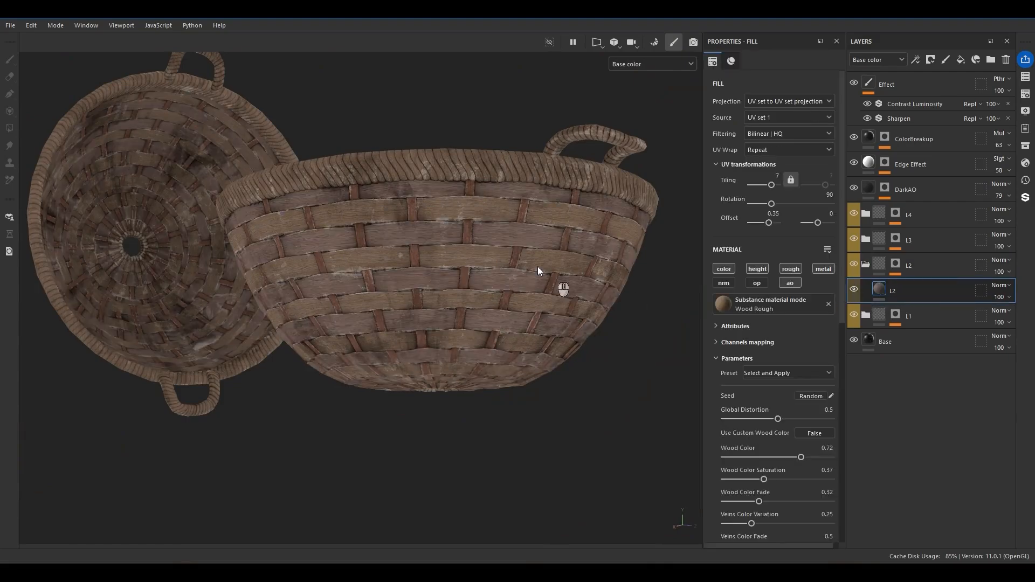
scroll(556, 275, up, 3)
click(960, 60)
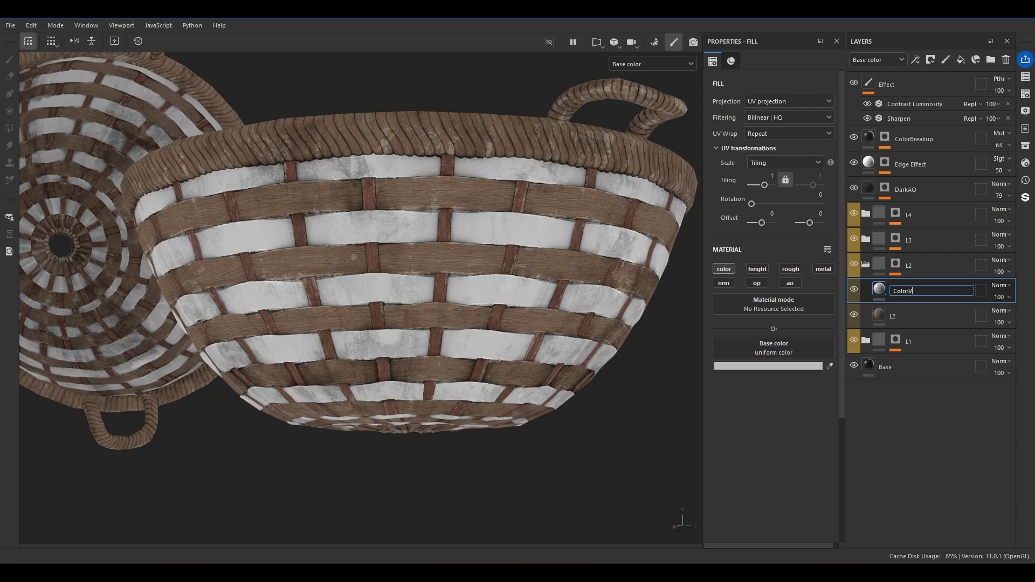
click(830, 368)
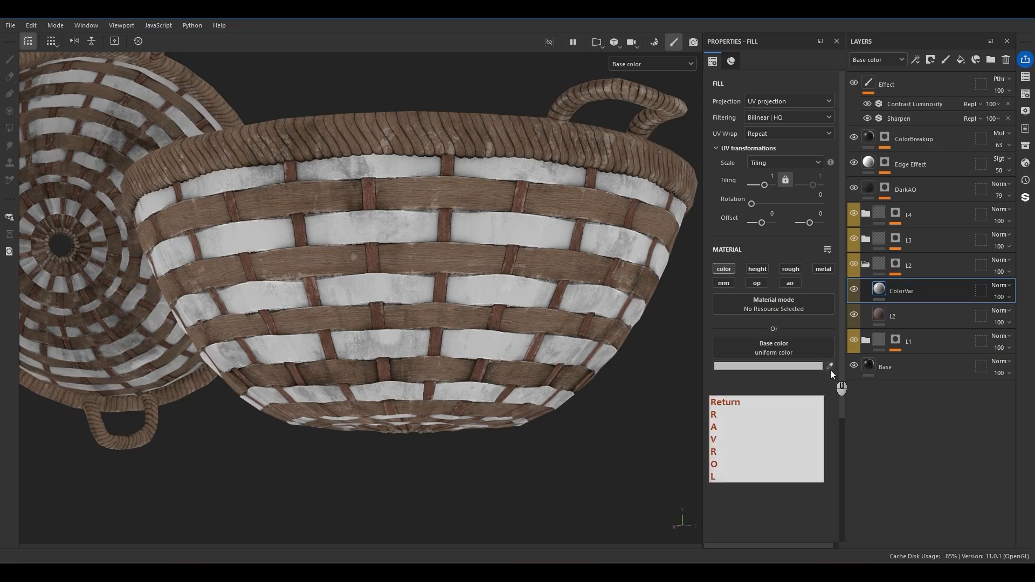
click(484, 236)
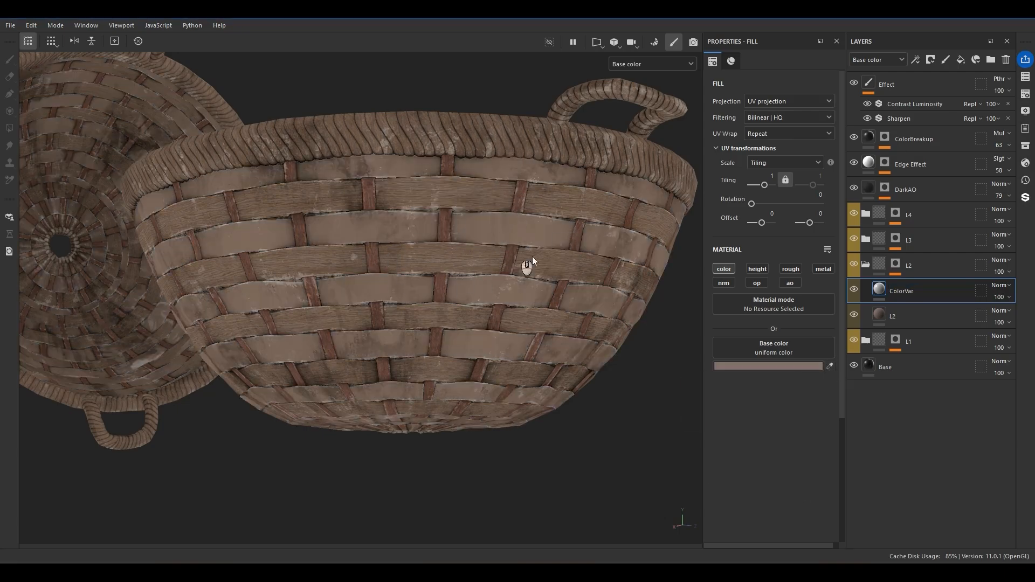
Give L2's ColorVar a black mask and add a fill effect using Grunge Wood Hard to it.
right_click(907, 293)
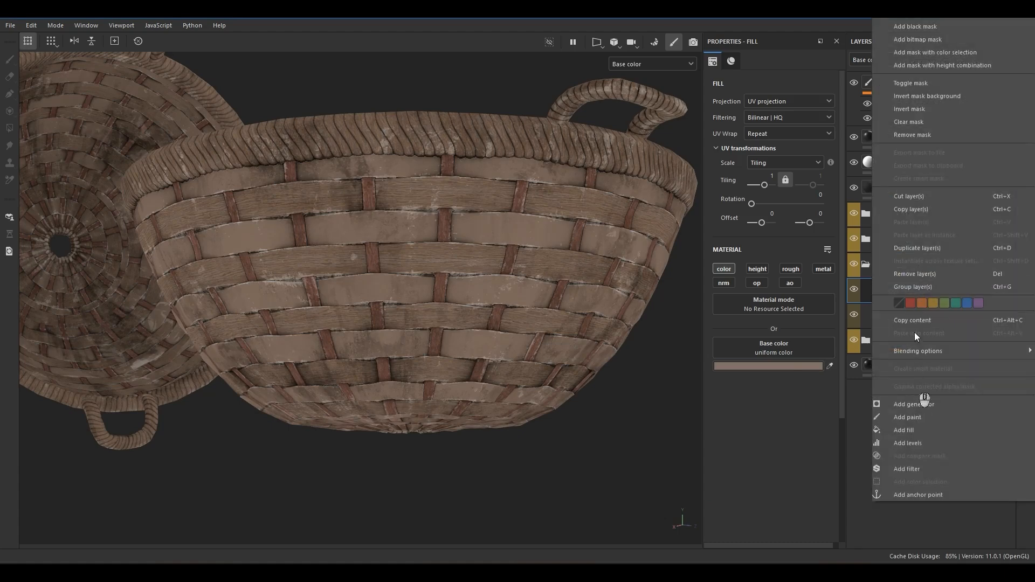
click(915, 27)
right_click(884, 304)
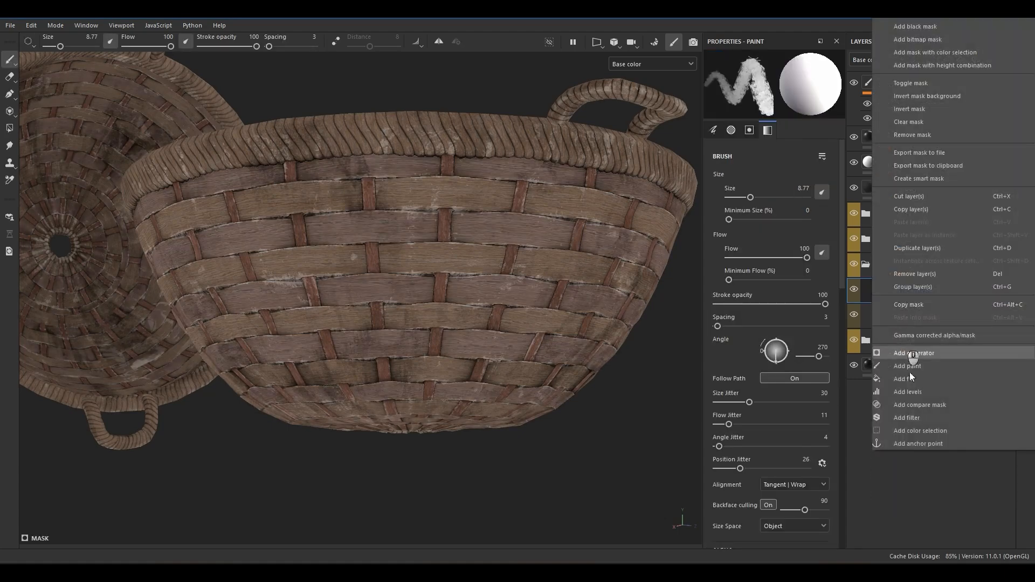
click(918, 386)
click(756, 284)
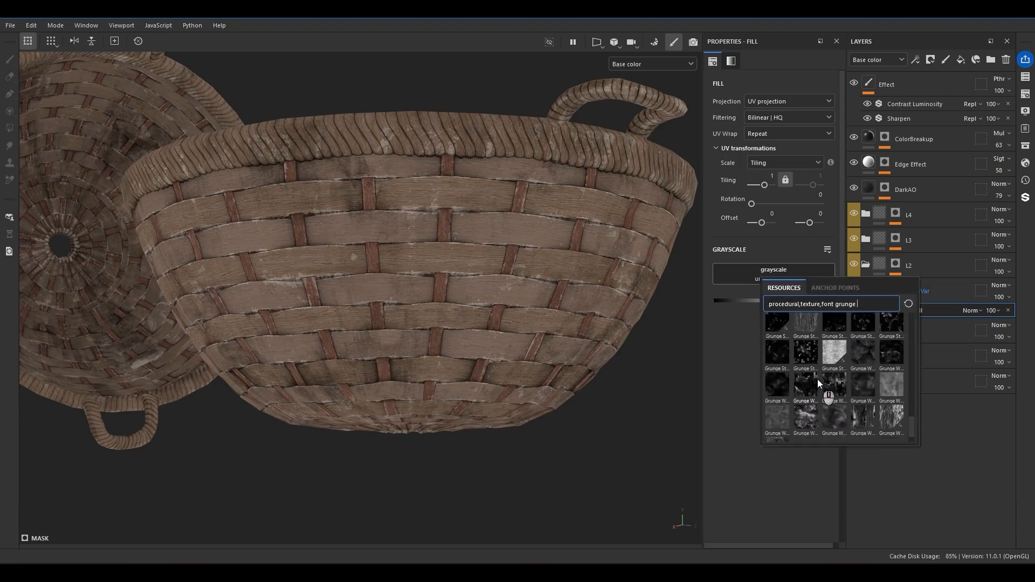
click(818, 380)
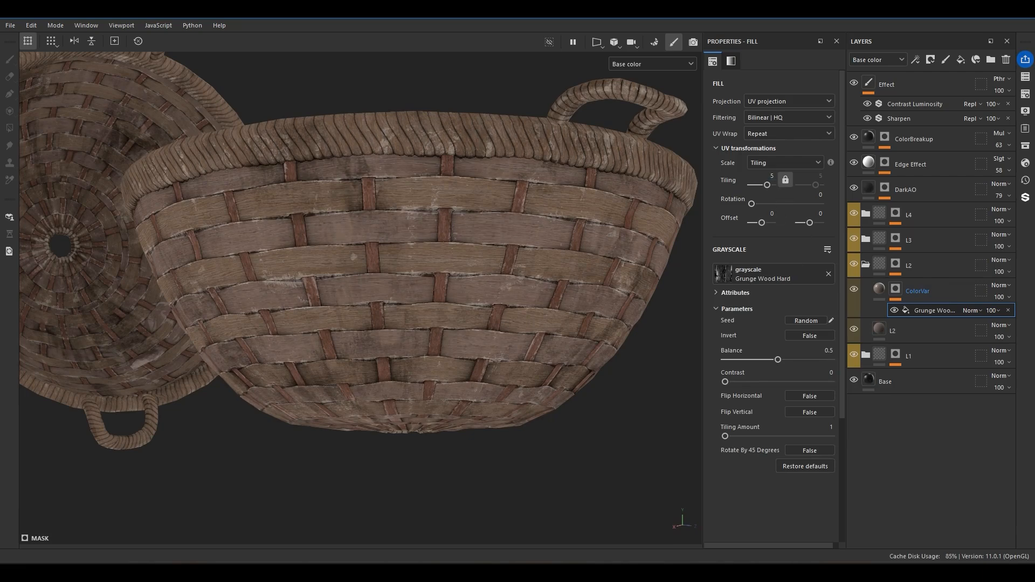
Set the Grunge Wood Hard fill to UV set to UV set projection from UV set 1, with tiling 5 and rotation 90.
click(817, 195)
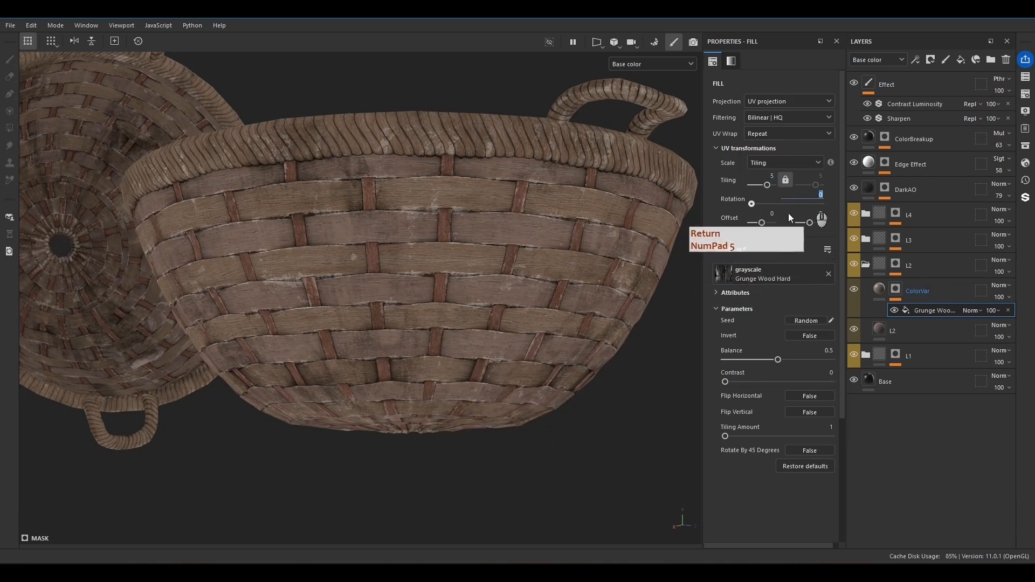
click(795, 100)
click(761, 182)
click(785, 117)
click(777, 143)
click(829, 194)
text(90)
key(Return)
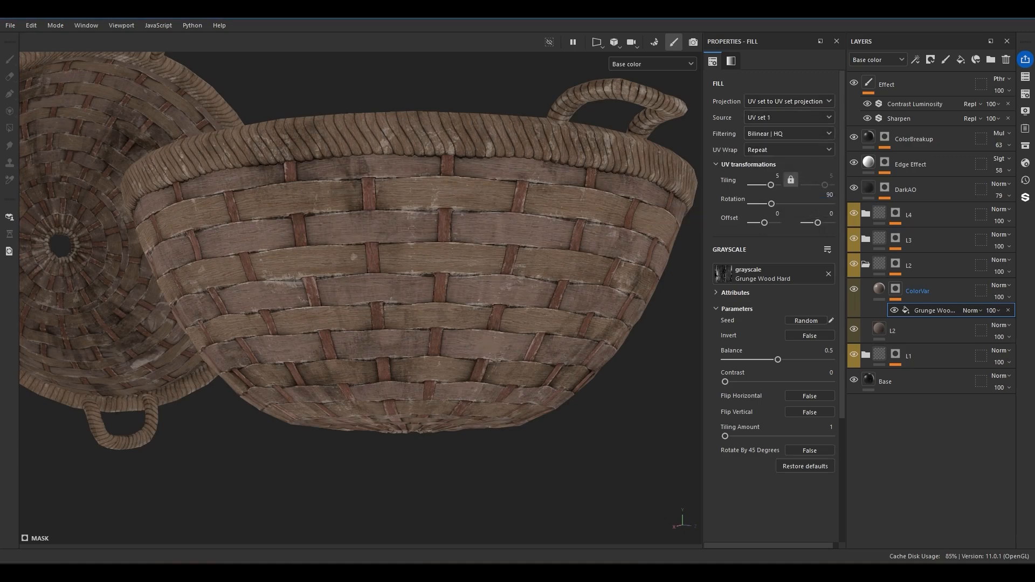
Preview ColorVar's mask on the baskets and set the grunge fill's rotation to 0.
scroll(692, 213, up, 5)
alt+drag(692, 213, 467, 286)
alt+middle_drag(466, 286, 832, 272)
alt+click(897, 288)
alt+right_drag(582, 294, 388, 300)
alt+drag(388, 299, 404, 291)
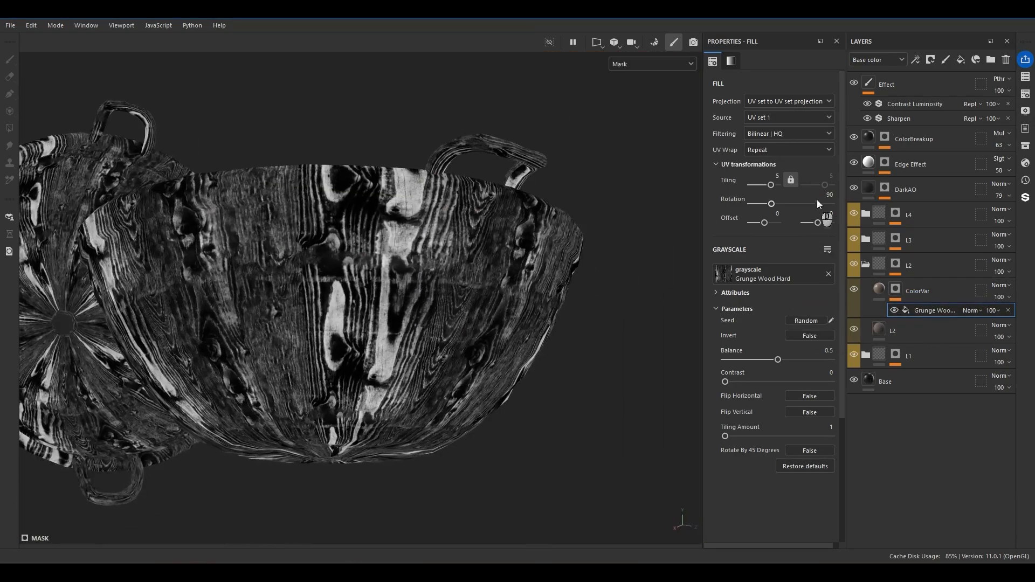
click(816, 198)
key(ctrl+a)
text(0)
key(Return)
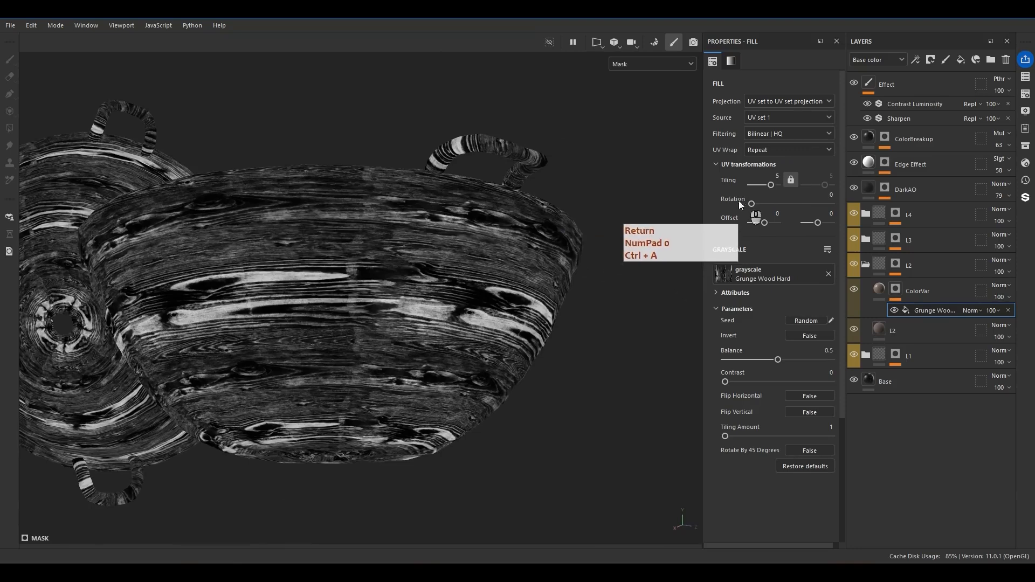
Set the base color of L2's ColorVar layer to the dark brown 3F332B.
alt+drag(415, 335, 403, 341)
alt+right_drag(403, 341, 485, 335)
click(920, 290)
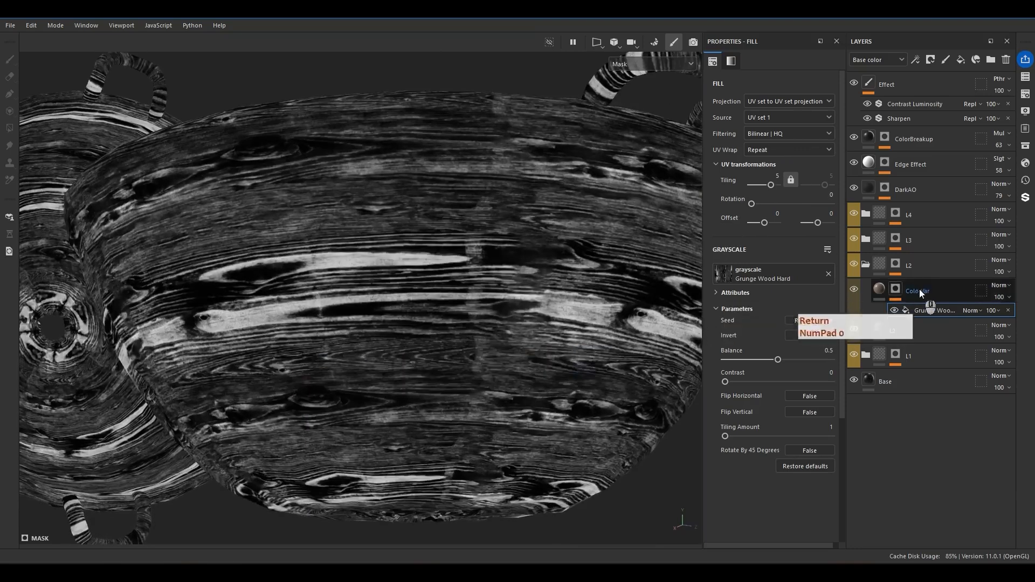
click(798, 366)
click(794, 374)
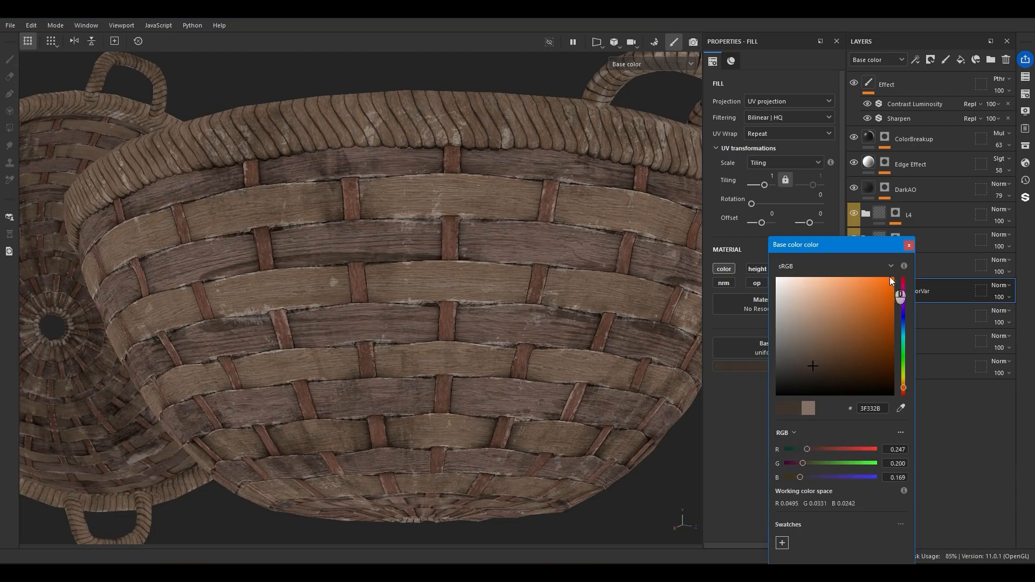
click(897, 316)
Set the Grunge Wood Hard fill's tiling to 10, raise its balance and contrast, and adjust its opacity.
click(923, 310)
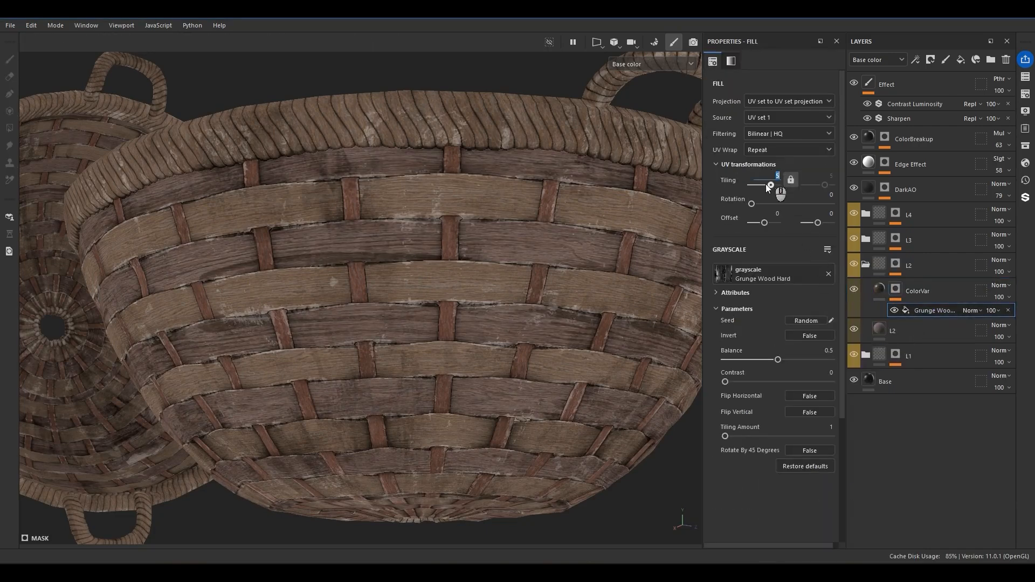
text(10)
key(Return)
mouse_move(733, 436)
mouse_down()
mouse_move(746, 437)
mouse_move(732, 436)
mouse_up()
mouse_move(778, 360)
mouse_down()
mouse_move(806, 360)
mouse_move(794, 360)
mouse_up()
drag(725, 382, 760, 382)
click(995, 311)
drag(995, 328, 1012, 329)
Return to the full material view and enable roughness on L2's ColorVar layer with a value of 0.8093.
scroll(539, 291, up, 5)
key(m)
alt+drag(524, 389, 537, 355)
click(879, 290)
click(790, 268)
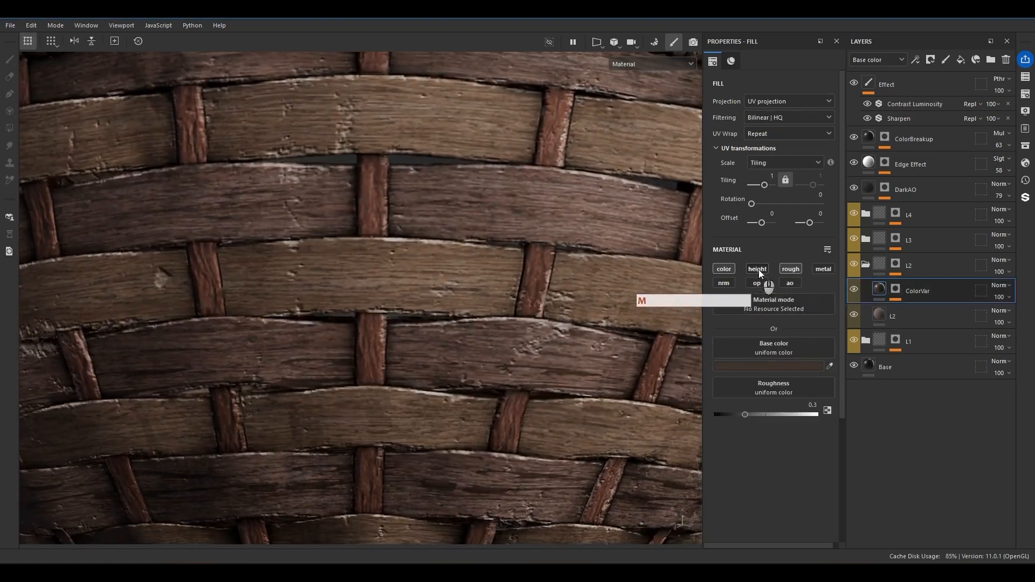
click(757, 269)
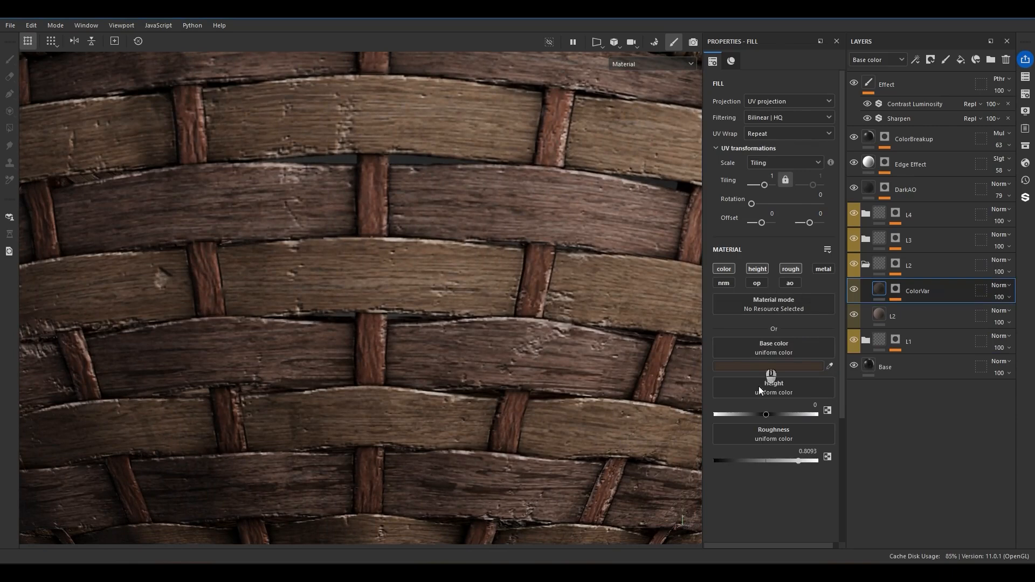
click(764, 414)
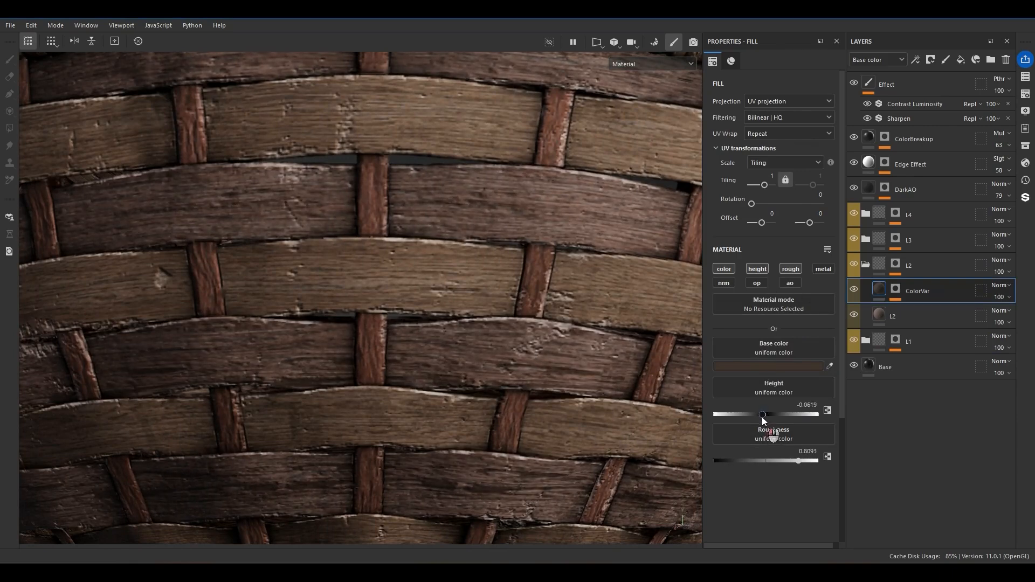
key(ctrl+z)
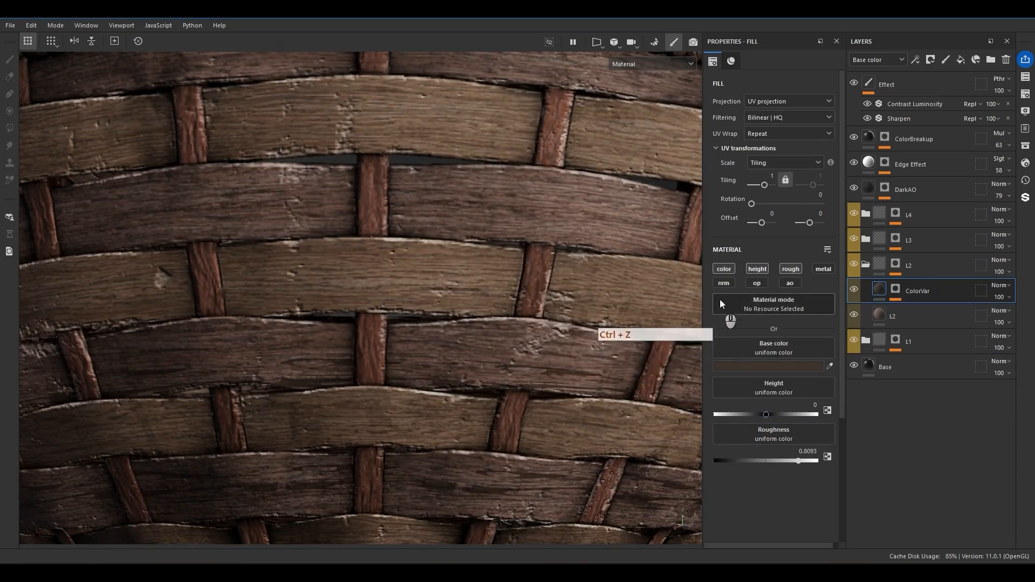
click(763, 270)
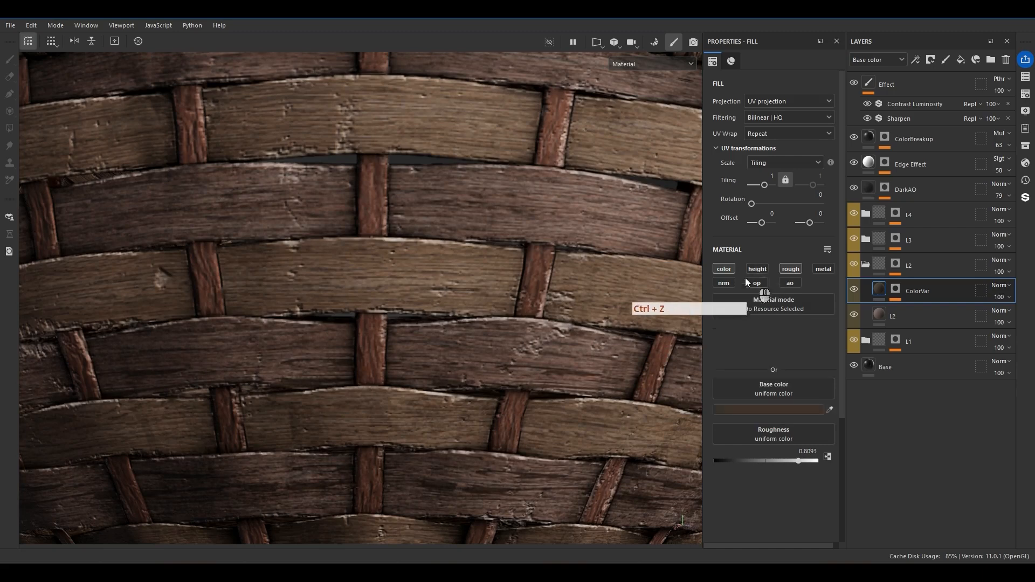
Add a color-only fill layer named ColorVar above the L1 material inside the L1 folder.
click(866, 265)
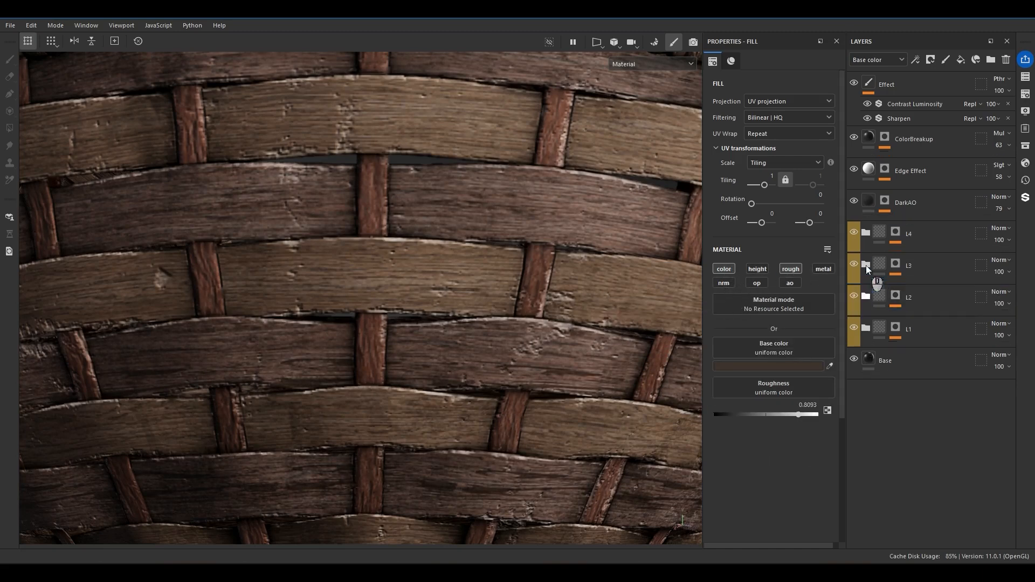
click(865, 289)
click(909, 316)
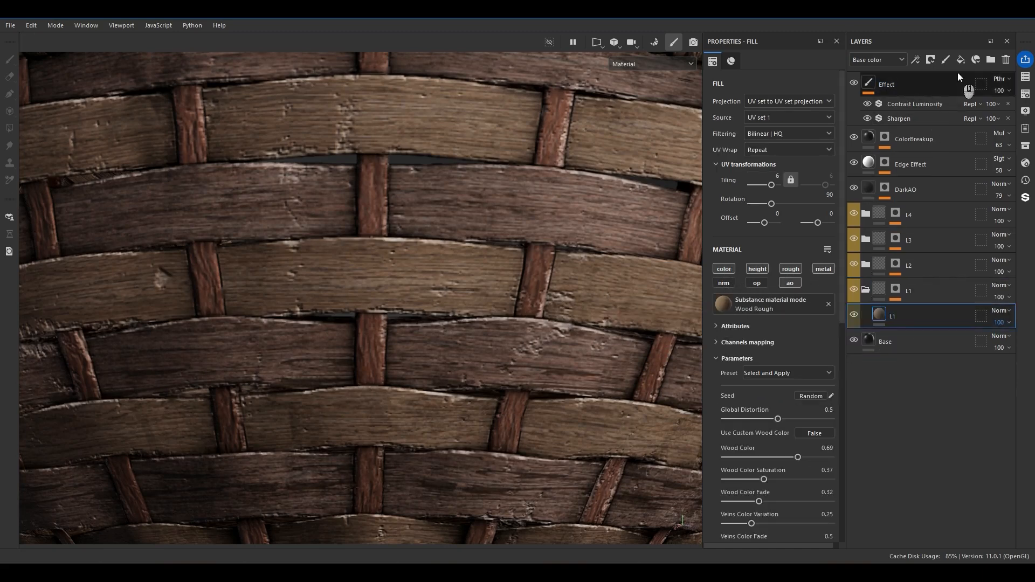
click(960, 60)
double_click(910, 317)
text(ColorVar)
key(Return)
Set the base color of L1's ColorVar to the light grey E1E1E1 and its blend mode to Soft light.
click(779, 366)
drag(780, 302, 778, 291)
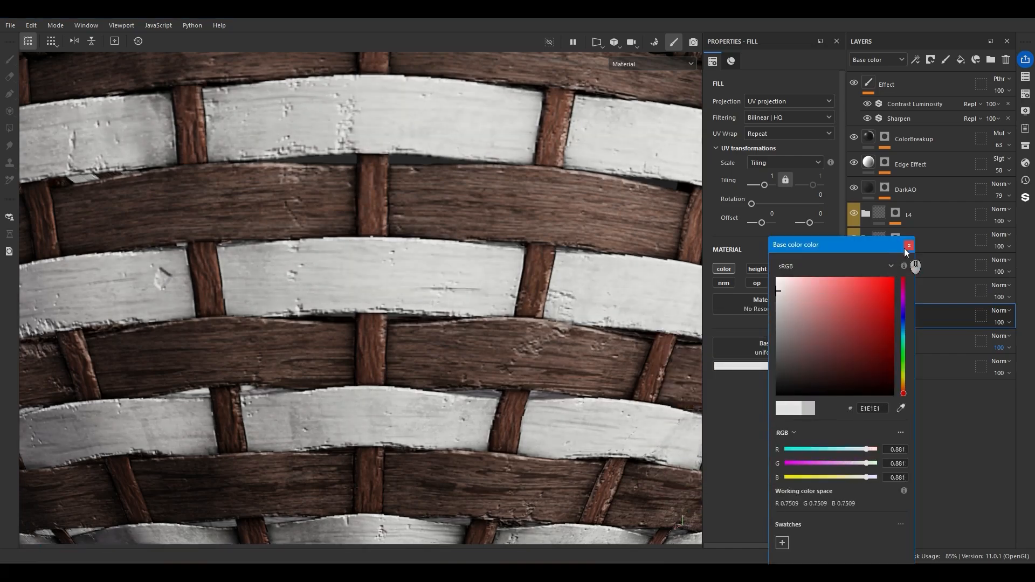
click(909, 245)
click(1000, 311)
click(978, 236)
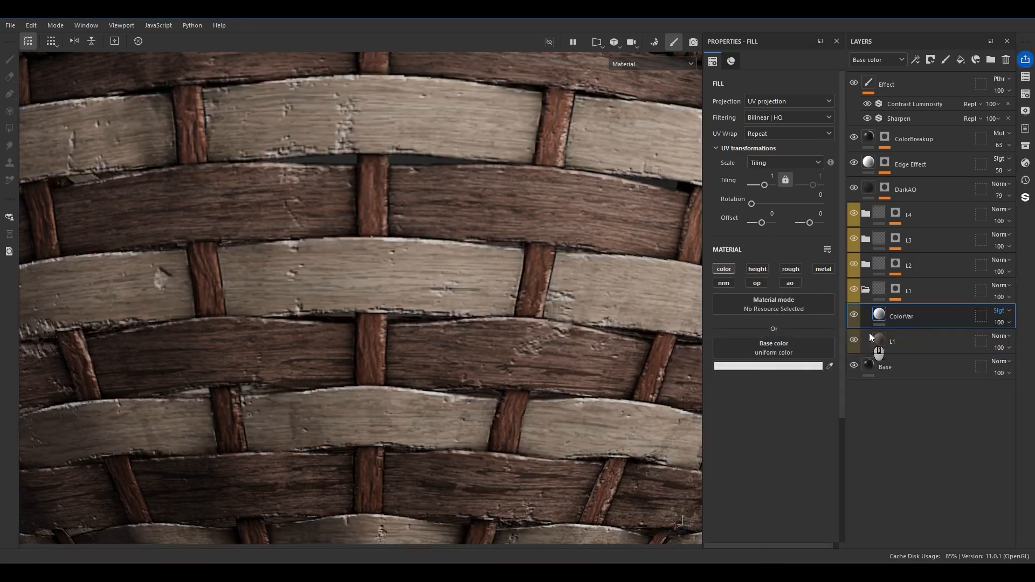
alt+right_drag(531, 329, 463, 237)
alt+drag(464, 237, 230, 237)
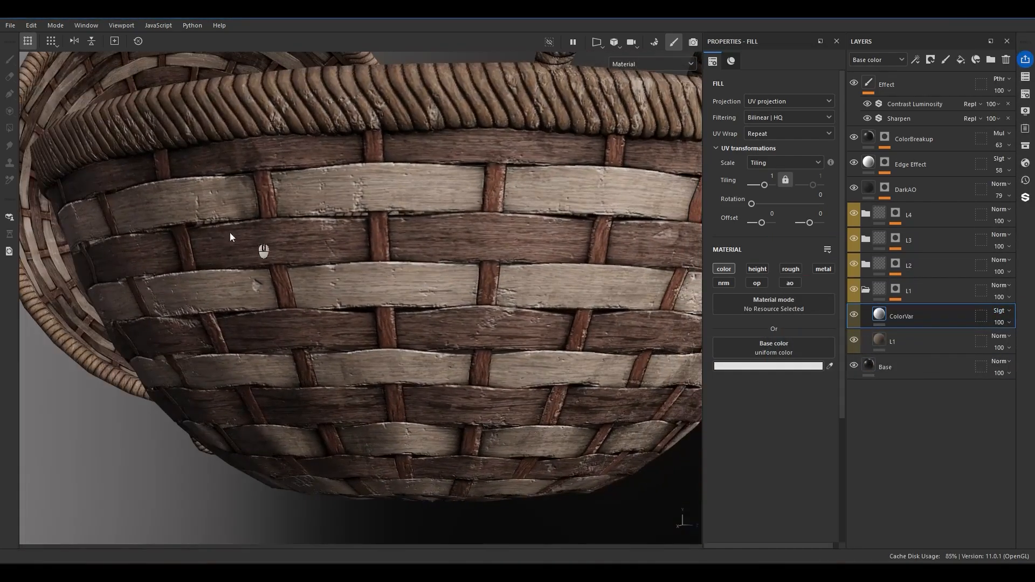
Add a black mask with a Dirt generator to the ColorVar layer in the L1 folder.
right_click(904, 312)
right_click(881, 315)
click(915, 26)
right_click(897, 314)
click(913, 364)
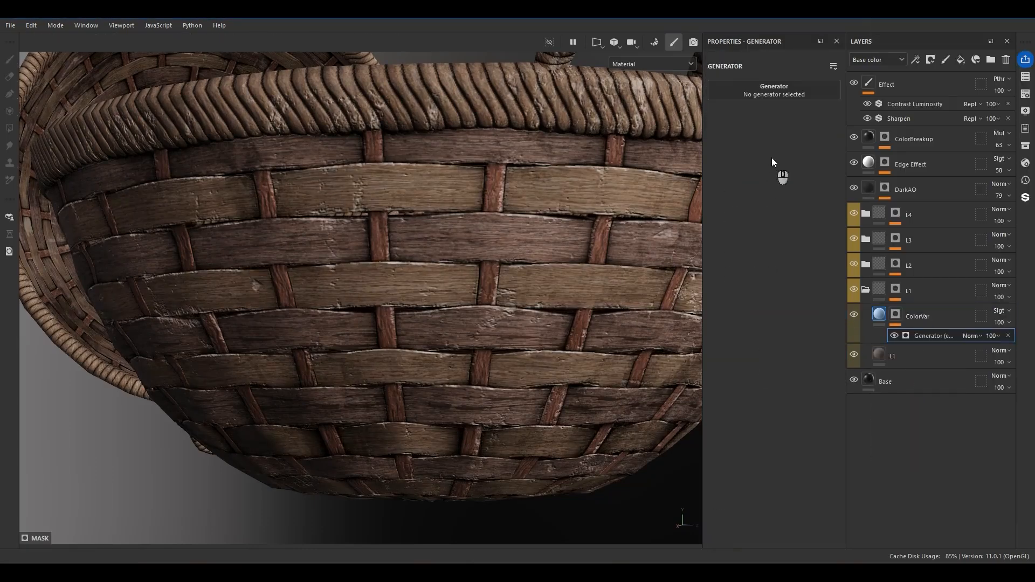
click(774, 92)
click(796, 158)
Set the Dirt generator's dirt level to 0.76 and its grunge amount to 0.22.
scroll(513, 299, up, 2)
mouse_move(513, 298)
alt+mouse_down()
mouse_move(521, 282)
mouse_move(485, 294)
mouse_move(525, 291)
alt+mouse_up()
mouse_move(802, 175)
mouse_down()
mouse_move(787, 175)
mouse_move(804, 175)
mouse_up()
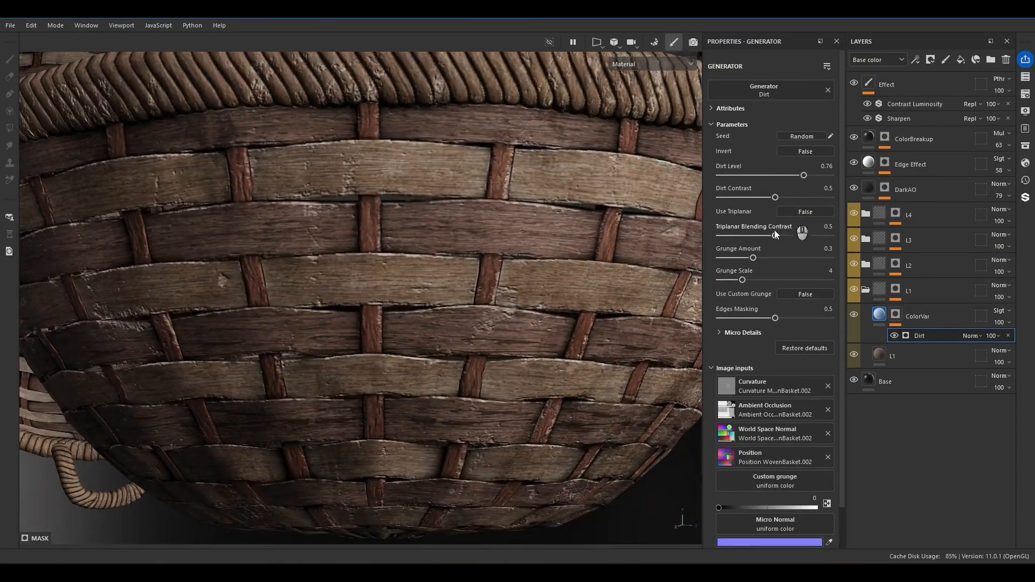
scroll(602, 325, down, 5)
drag(753, 259, 744, 260)
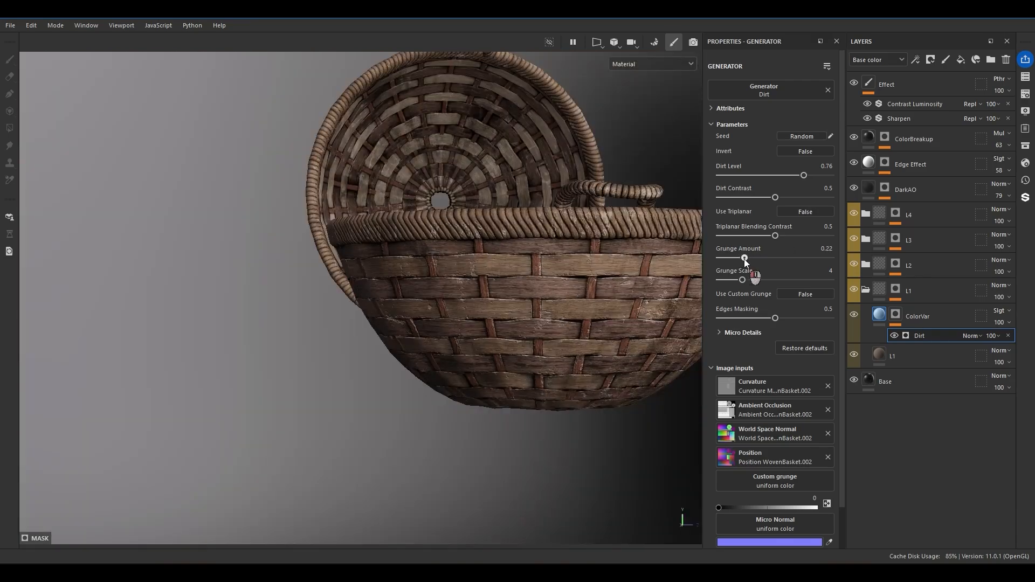
Add a fill above Dirt in the ColorVar mask and assign Grunge Map 003 as its grayscale.
alt+drag(669, 294, 597, 300)
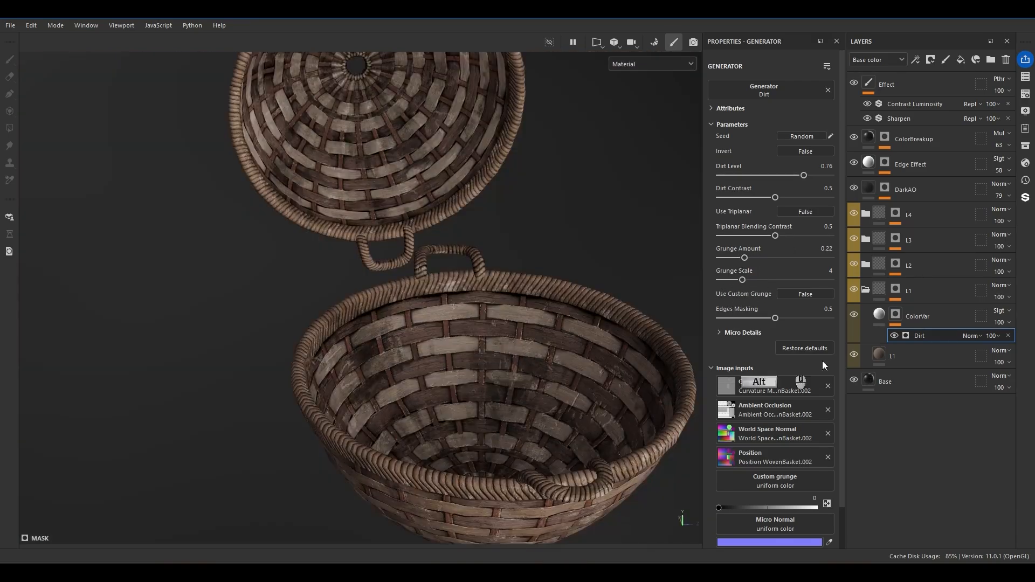
right_click(923, 335)
click(930, 513)
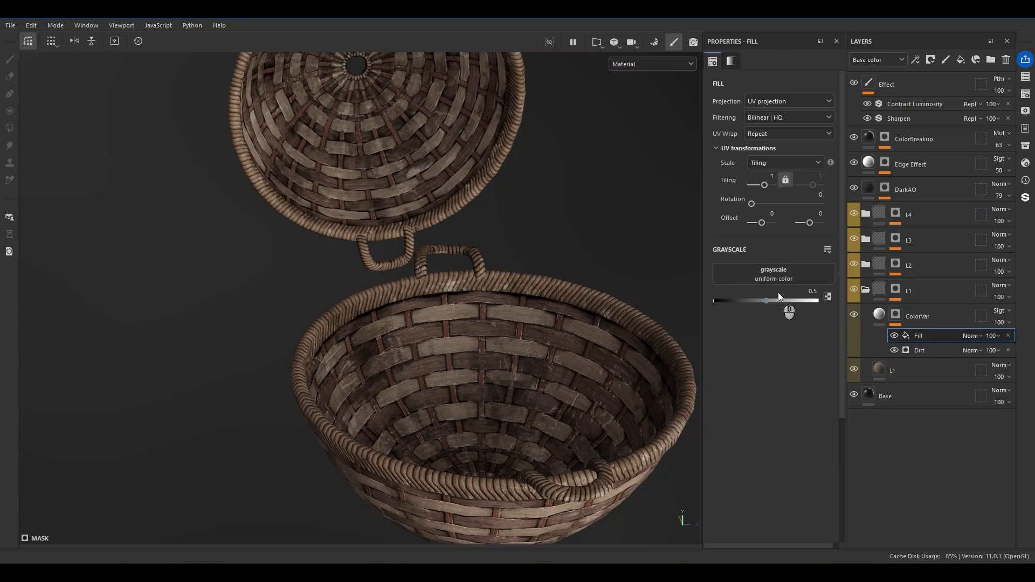
click(769, 280)
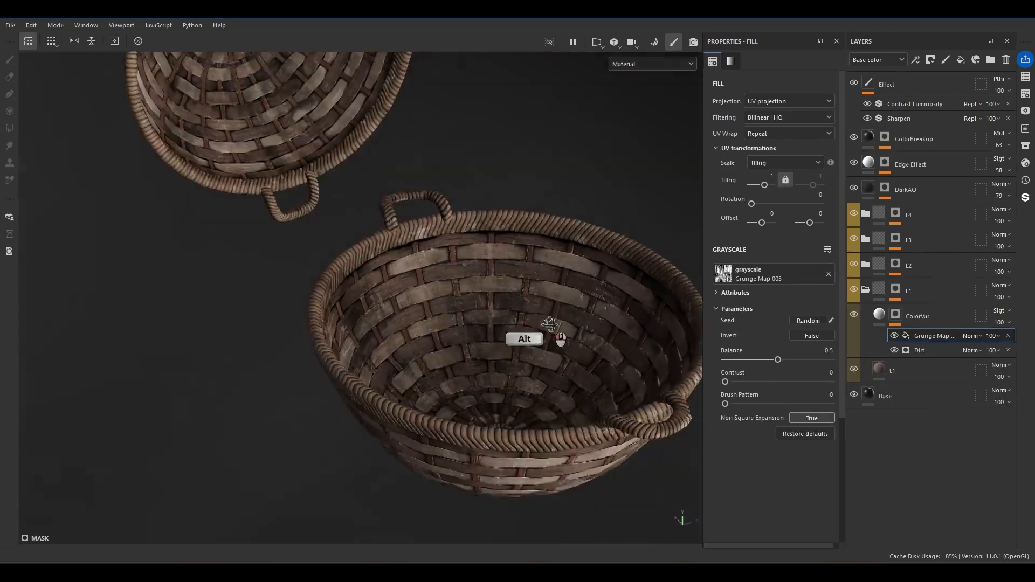
Display L1's ColorVar mask and change the Grunge Map 003 fill to Tri-planar projection.
alt+drag(554, 334, 593, 313)
alt+click(896, 316)
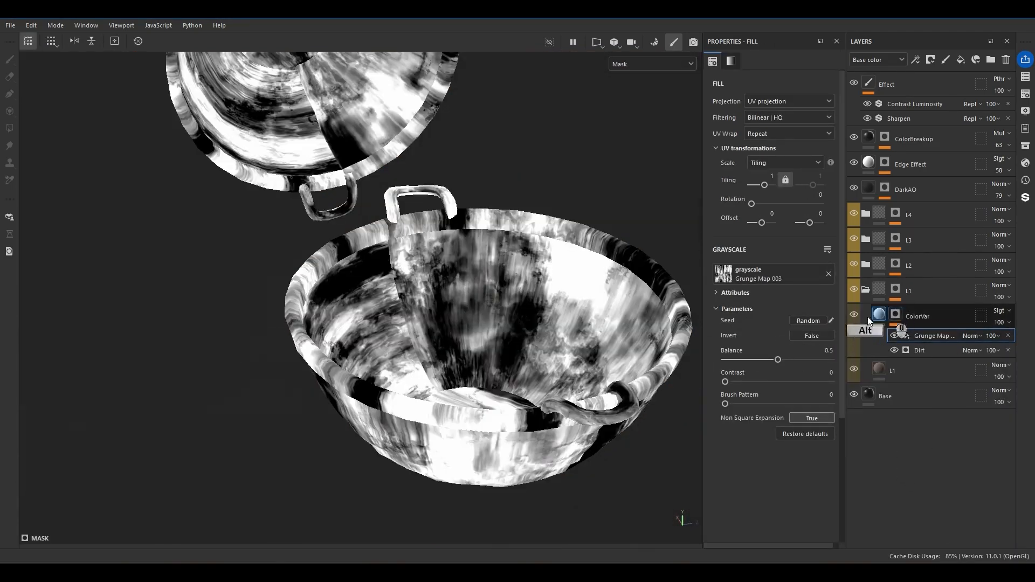
click(758, 101)
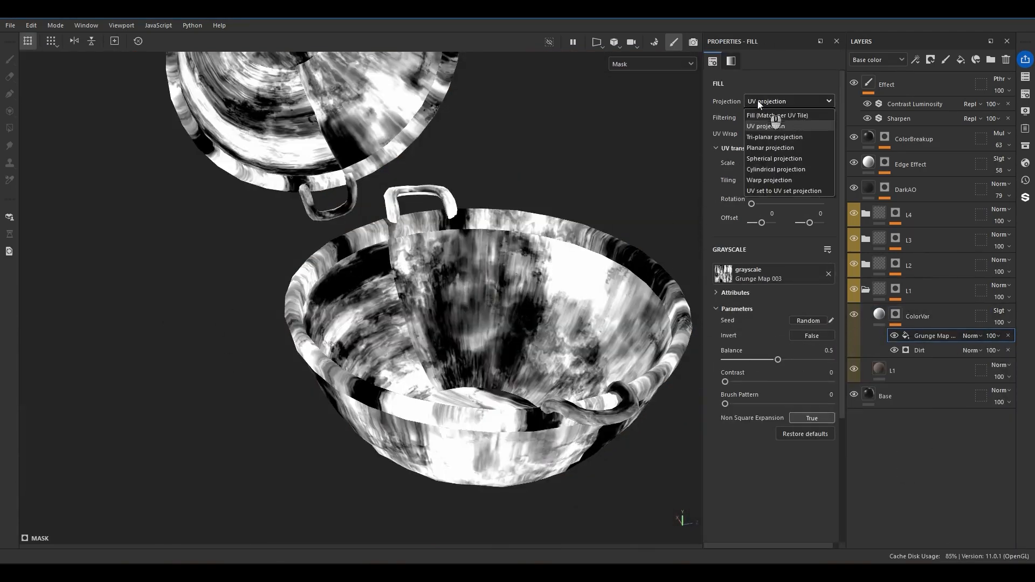
click(777, 136)
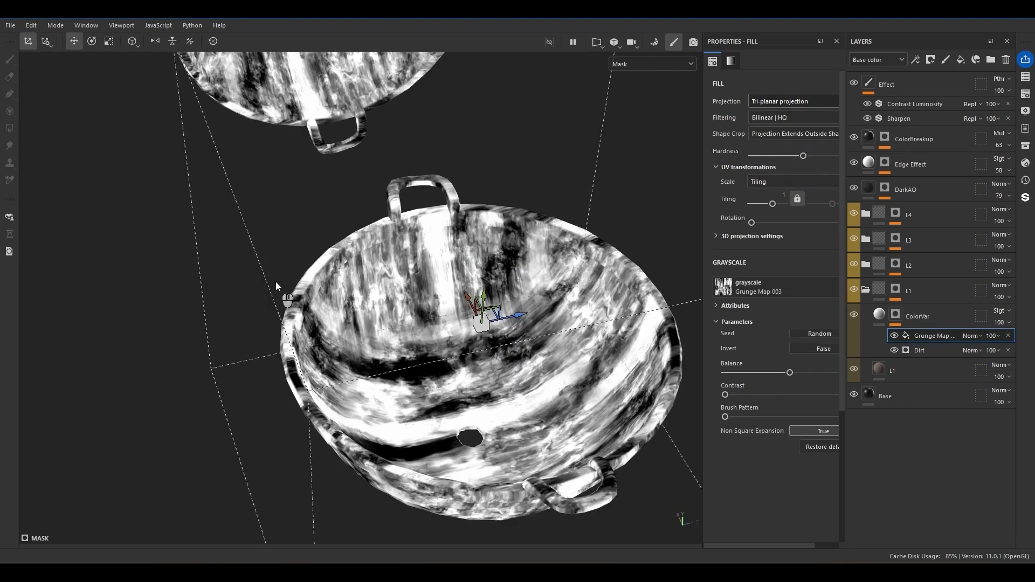
Return to the full material view and lower the opacity of L1's ColorVar layer to 43.
mouse_move(877, 317)
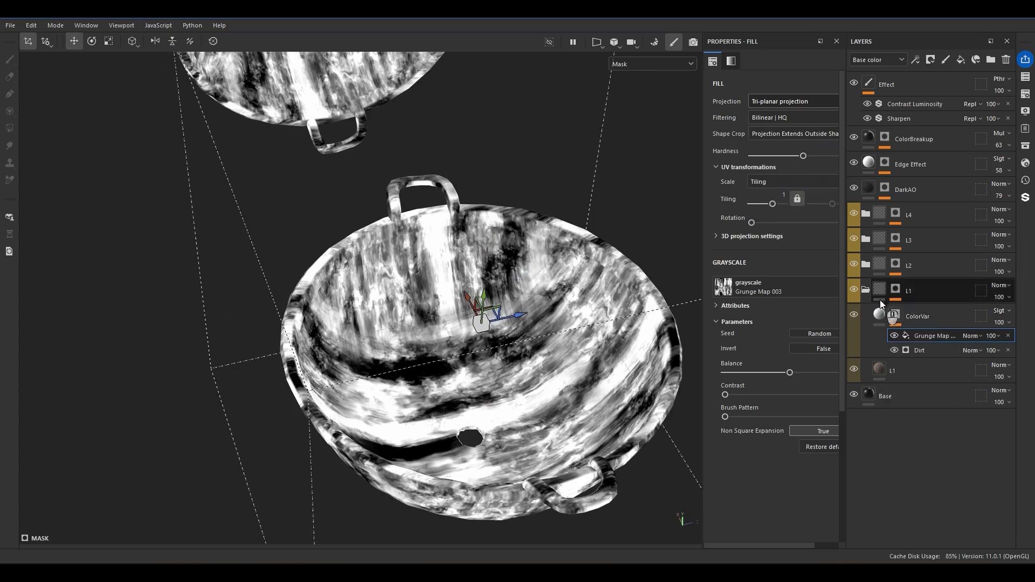
click(877, 311)
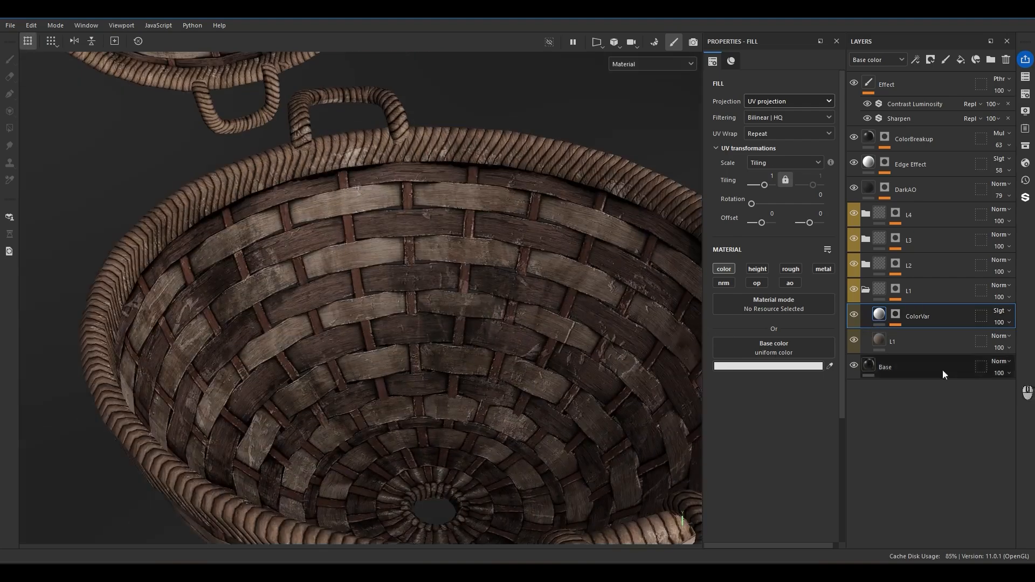
click(999, 322)
mouse_move(1019, 343)
mouse_down()
mouse_move(990, 343)
mouse_move(1003, 343)
mouse_up()
Enable the roughness channel on L1's ColorVar layer and set its roughness to 0.9.
click(790, 269)
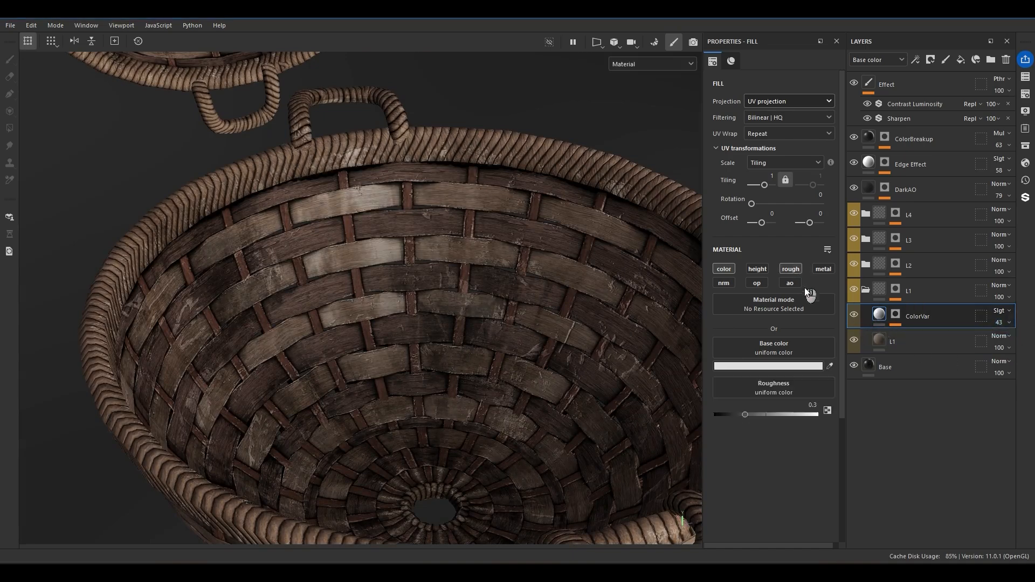
drag(789, 416, 798, 418)
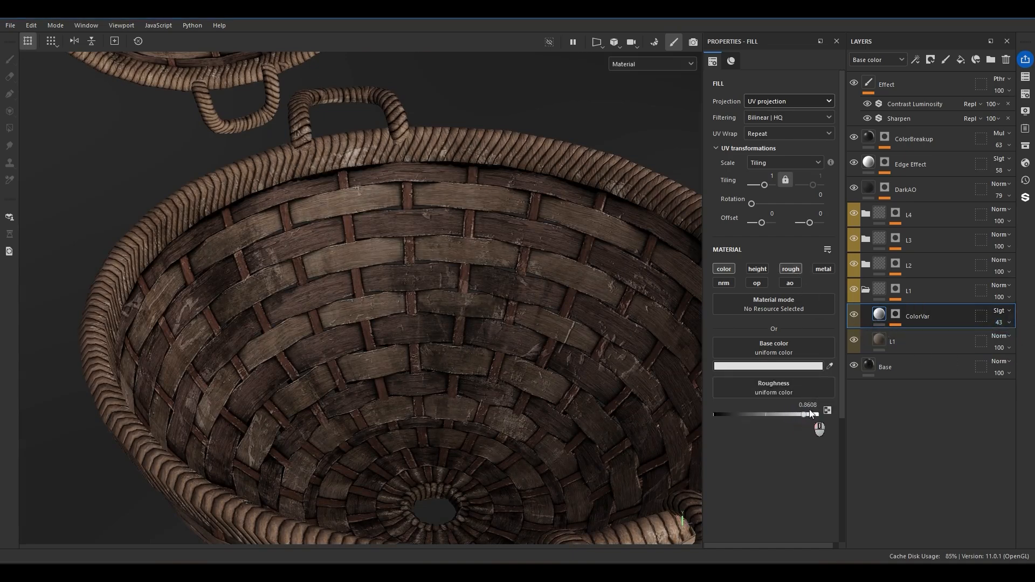
text(.9)
key(Return)
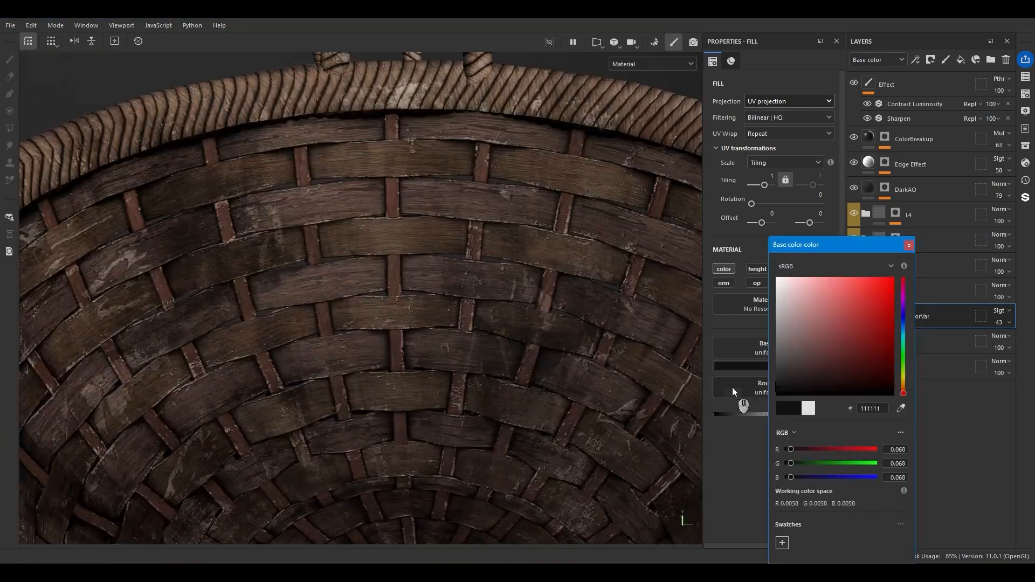
Change the base color of L1's ColorVar to near-black and reduce the layer's opacity to 18.
alt+drag(647, 380, 593, 323)
click(909, 244)
click(1004, 323)
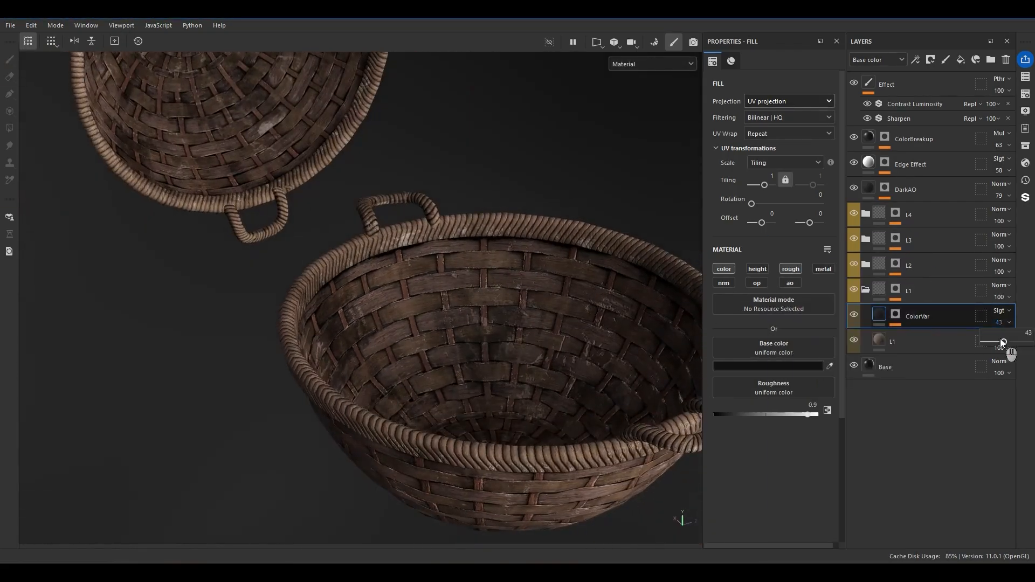
drag(1001, 340, 962, 346)
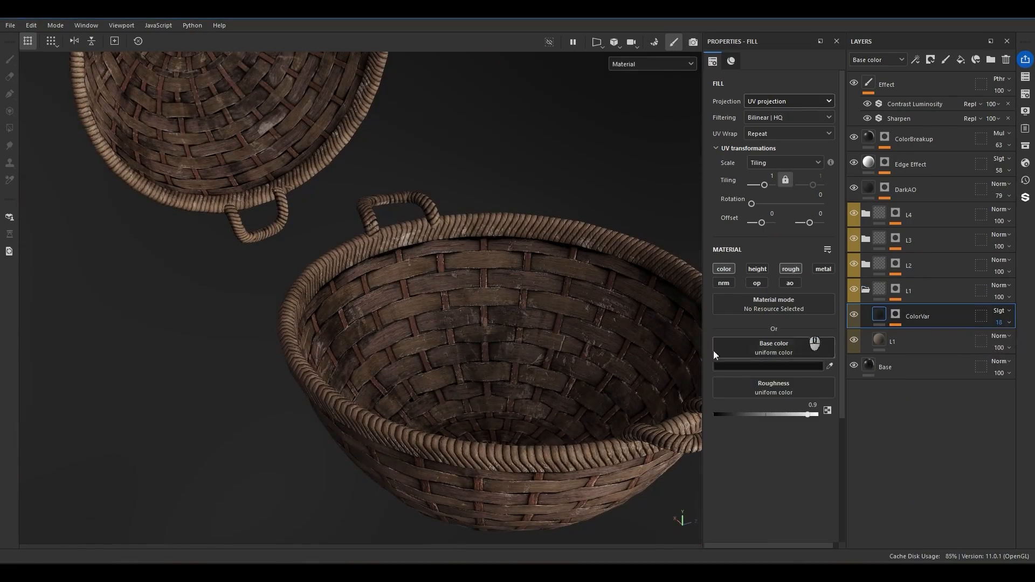
Examine the L1 color variation around the baskets and collapse the L1 folder.
alt+drag(477, 447, 517, 397)
alt+middle_drag(517, 397, 515, 232)
alt+drag(520, 291, 520, 323)
shift+right_drag(517, 327, 447, 345)
alt+drag(496, 307, 574, 345)
click(865, 291)
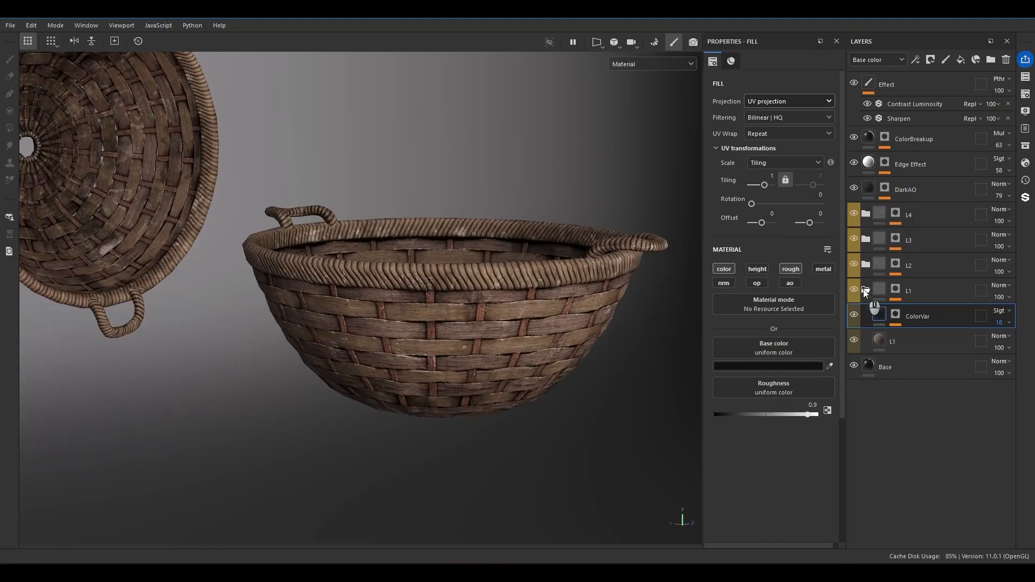
Select the ColorBreakup layer and lower the Edge Effect layer's opacity to 33.
click(869, 139)
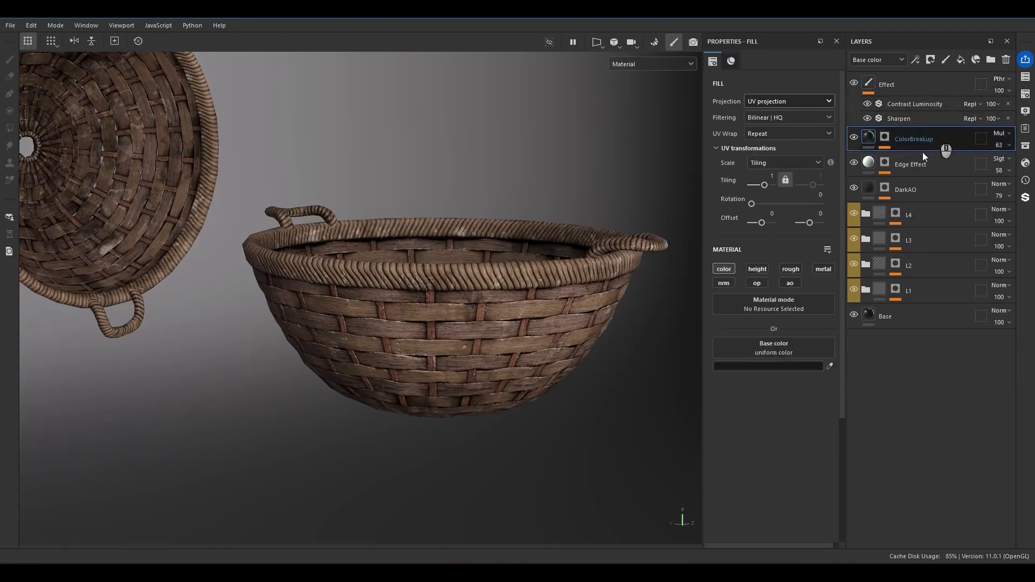
alt+drag(355, 318, 413, 377)
alt+right_drag(412, 377, 392, 143)
alt+middle_drag(411, 218, 510, 301)
alt+right_drag(509, 302, 563, 295)
click(1001, 170)
mouse_move(1008, 190)
mouse_down()
mouse_move(992, 190)
mouse_move(1000, 194)
mouse_up()
Inspect the baskets and cycle through the individual texture channels, including roughness.
alt+drag(410, 302, 501, 229)
alt+shift+right_drag(501, 230, 453, 237)
alt+right_drag(453, 237, 373, 251)
alt+drag(373, 255, 333, 251)
key(c)
key(c)
key(c)
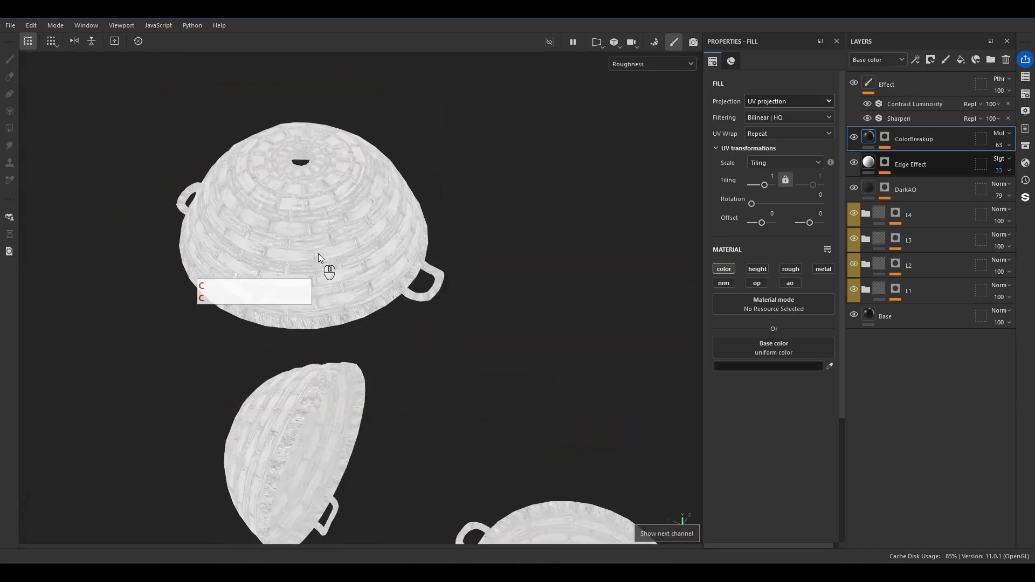
alt+right_drag(321, 247, 253, 320)
key(c)
key(c)
Examine the baskets from several angles and return to the full material view.
alt+right_drag(393, 237, 351, 235)
alt+drag(352, 236, 376, 209)
alt+right_drag(377, 208, 472, 310)
alt+middle_drag(476, 317, 419, 226)
key(m)
mouse_move(419, 226)
alt+mouse_down()
mouse_move(489, 362)
mouse_move(432, 361)
mouse_move(468, 355)
alt+mouse_up()
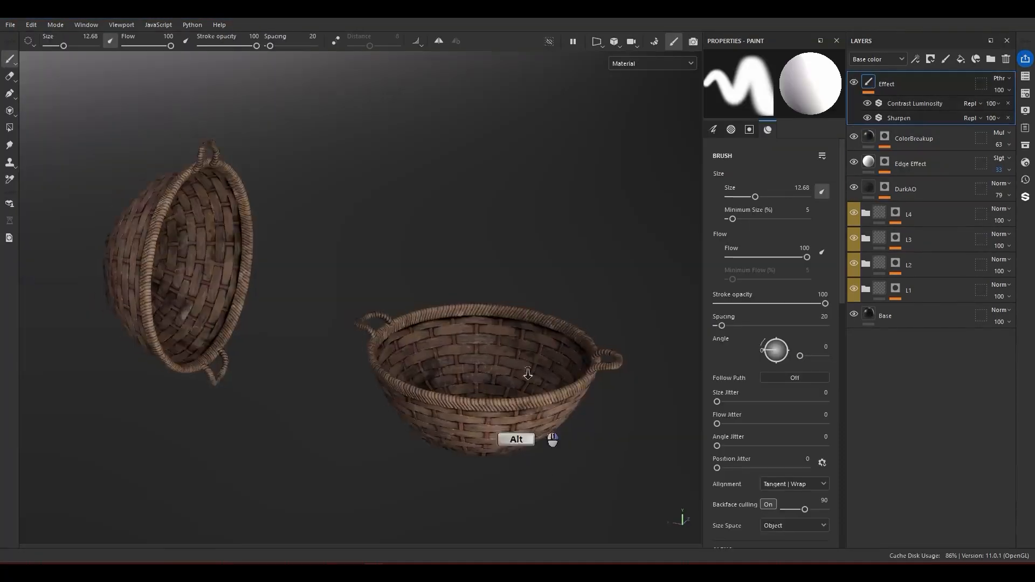
mouse_move(544, 417)
alt+mouse_down()
mouse_move(578, 283)
mouse_move(427, 338)
mouse_move(485, 308)
alt+mouse_up()
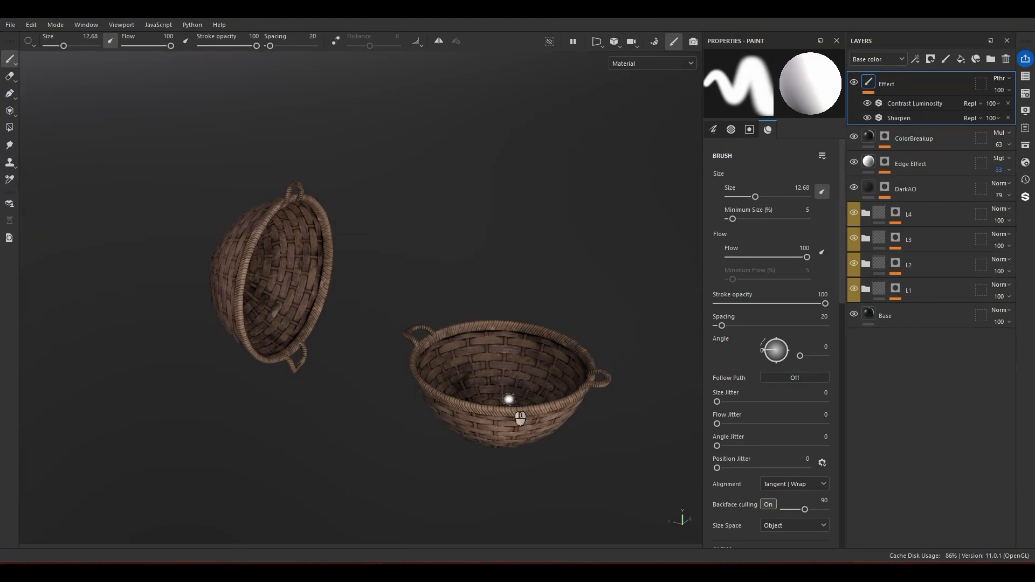
Switch to Unreal Engine, test-play the level containing the basket, and view the basket up close after stopping play.
click(441, 512)
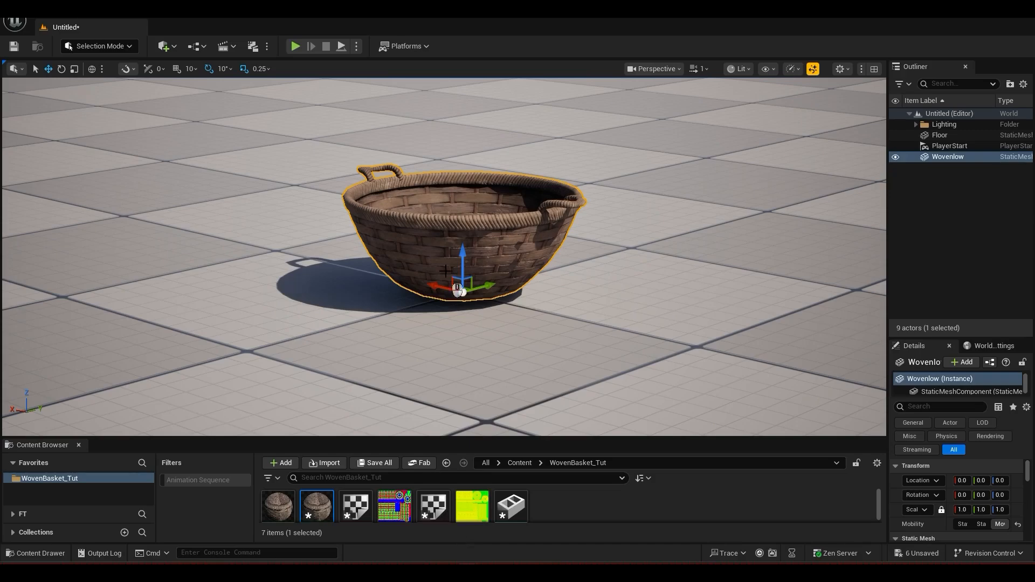
click(295, 46)
click(429, 253)
key(w)
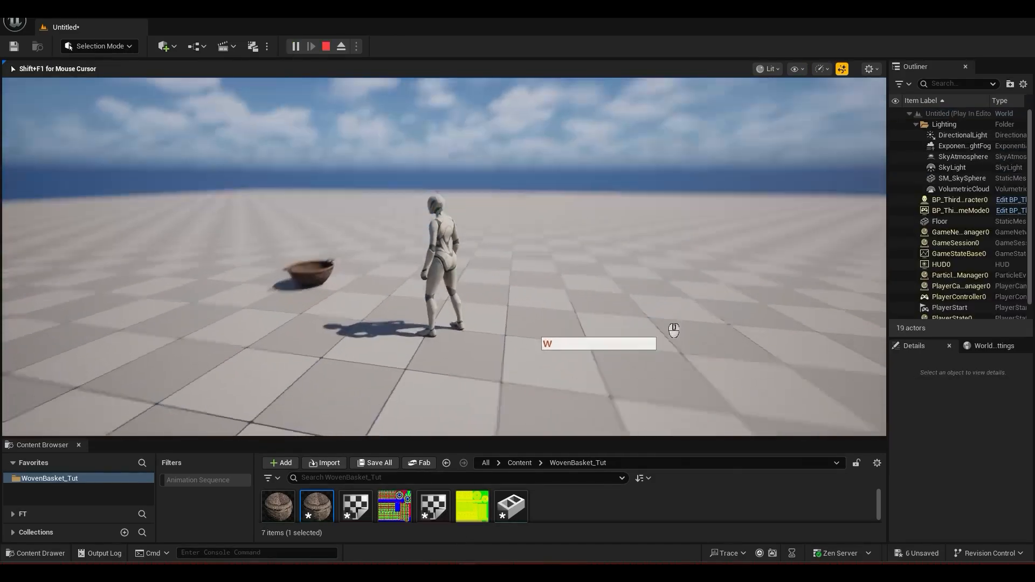
key(Escape)
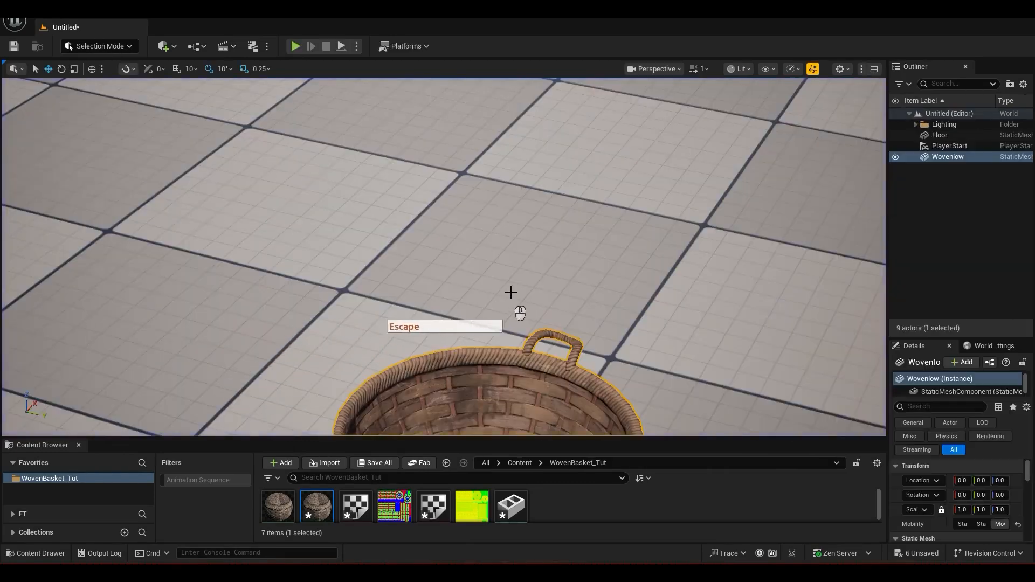
right_drag(508, 294, 512, 378)
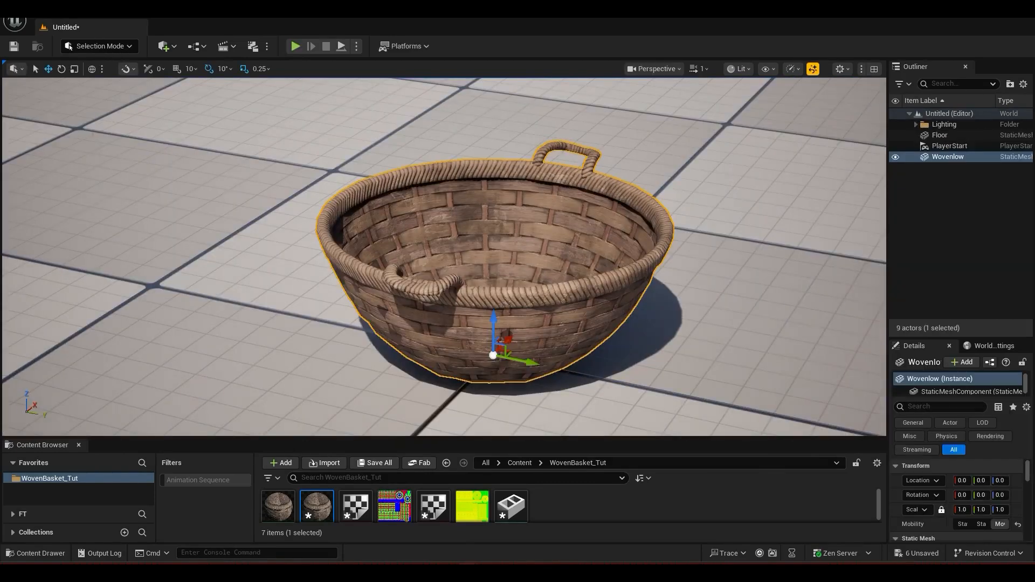